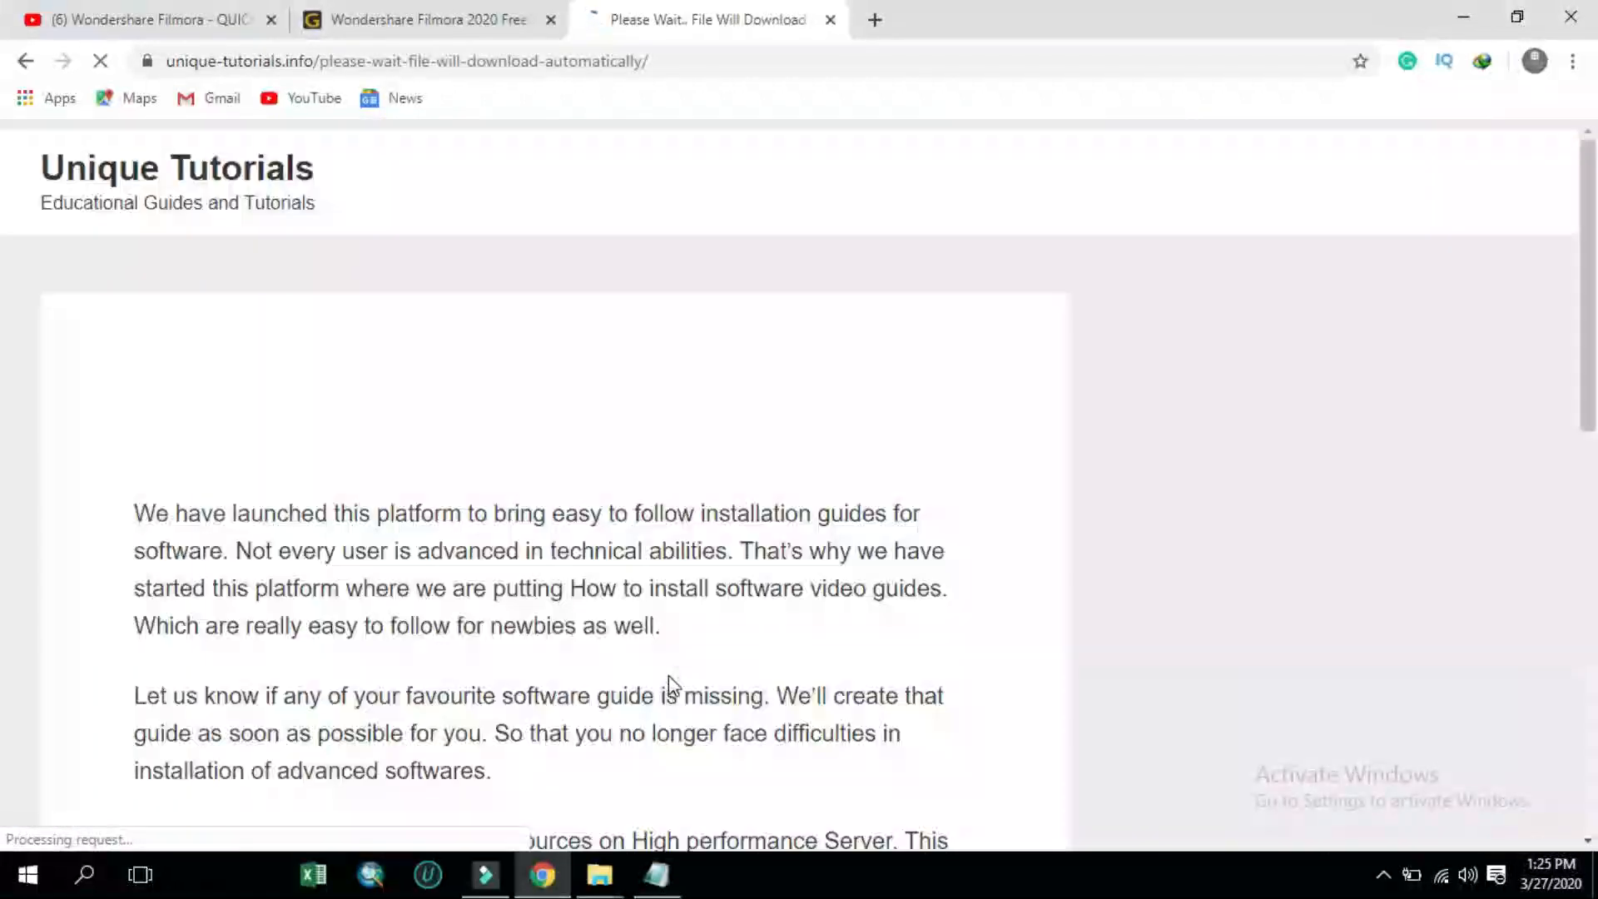
scroll(673, 678, up, 7)
scroll(677, 678, up, 7)
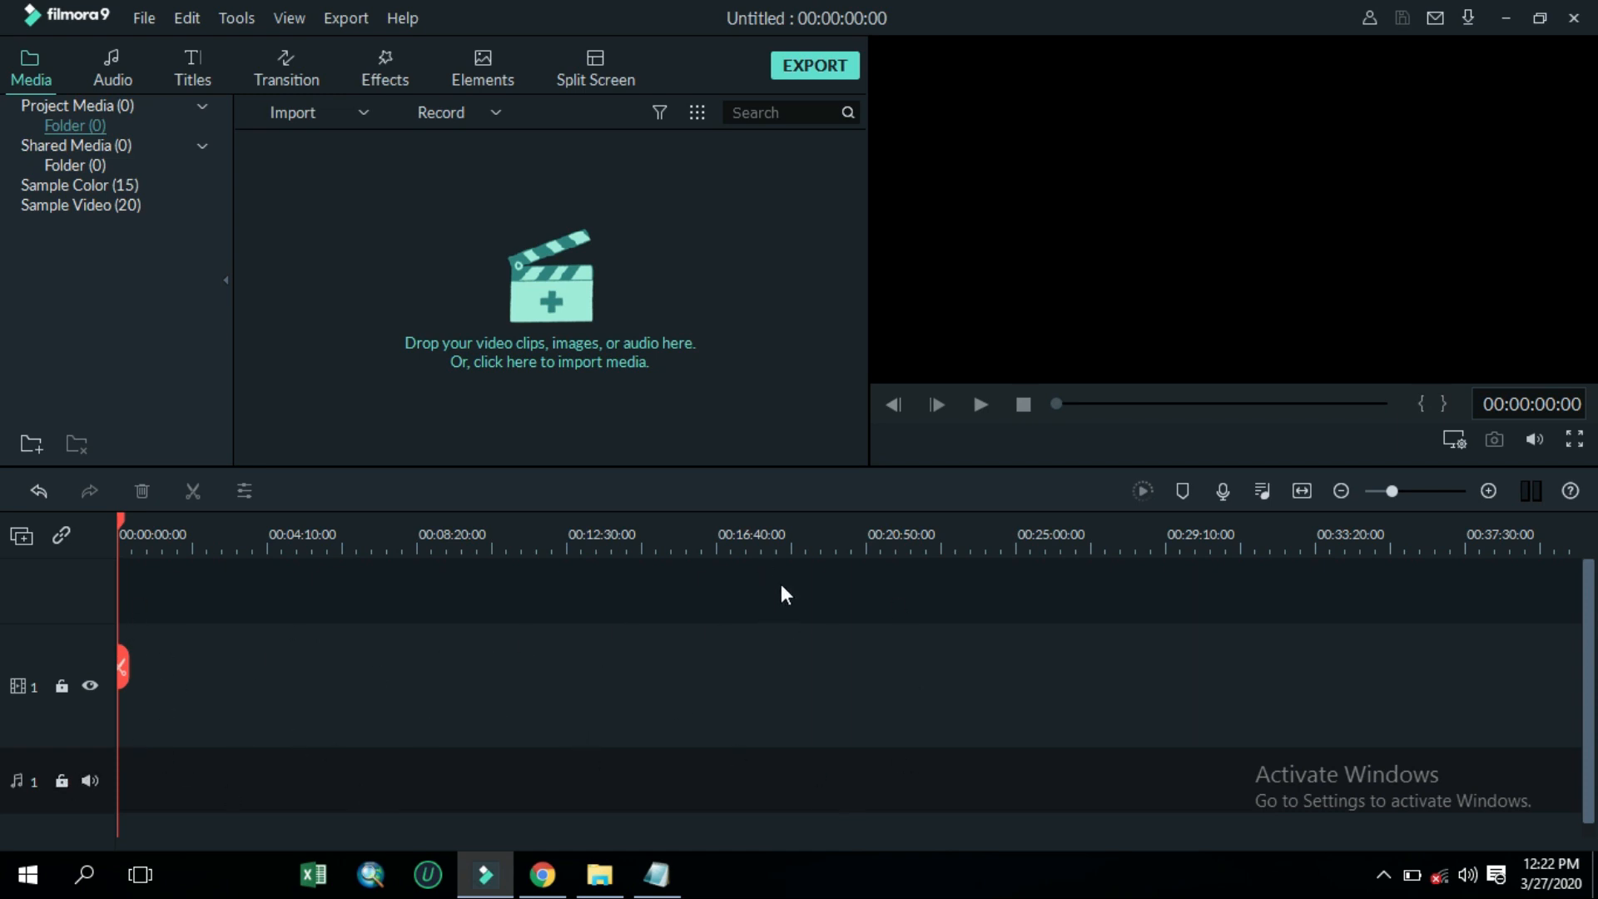
click(497, 108)
click(632, 162)
Open the media import dialog and browse into the Documents > New folder folder
click(364, 111)
click(368, 142)
click(773, 17)
click(362, 109)
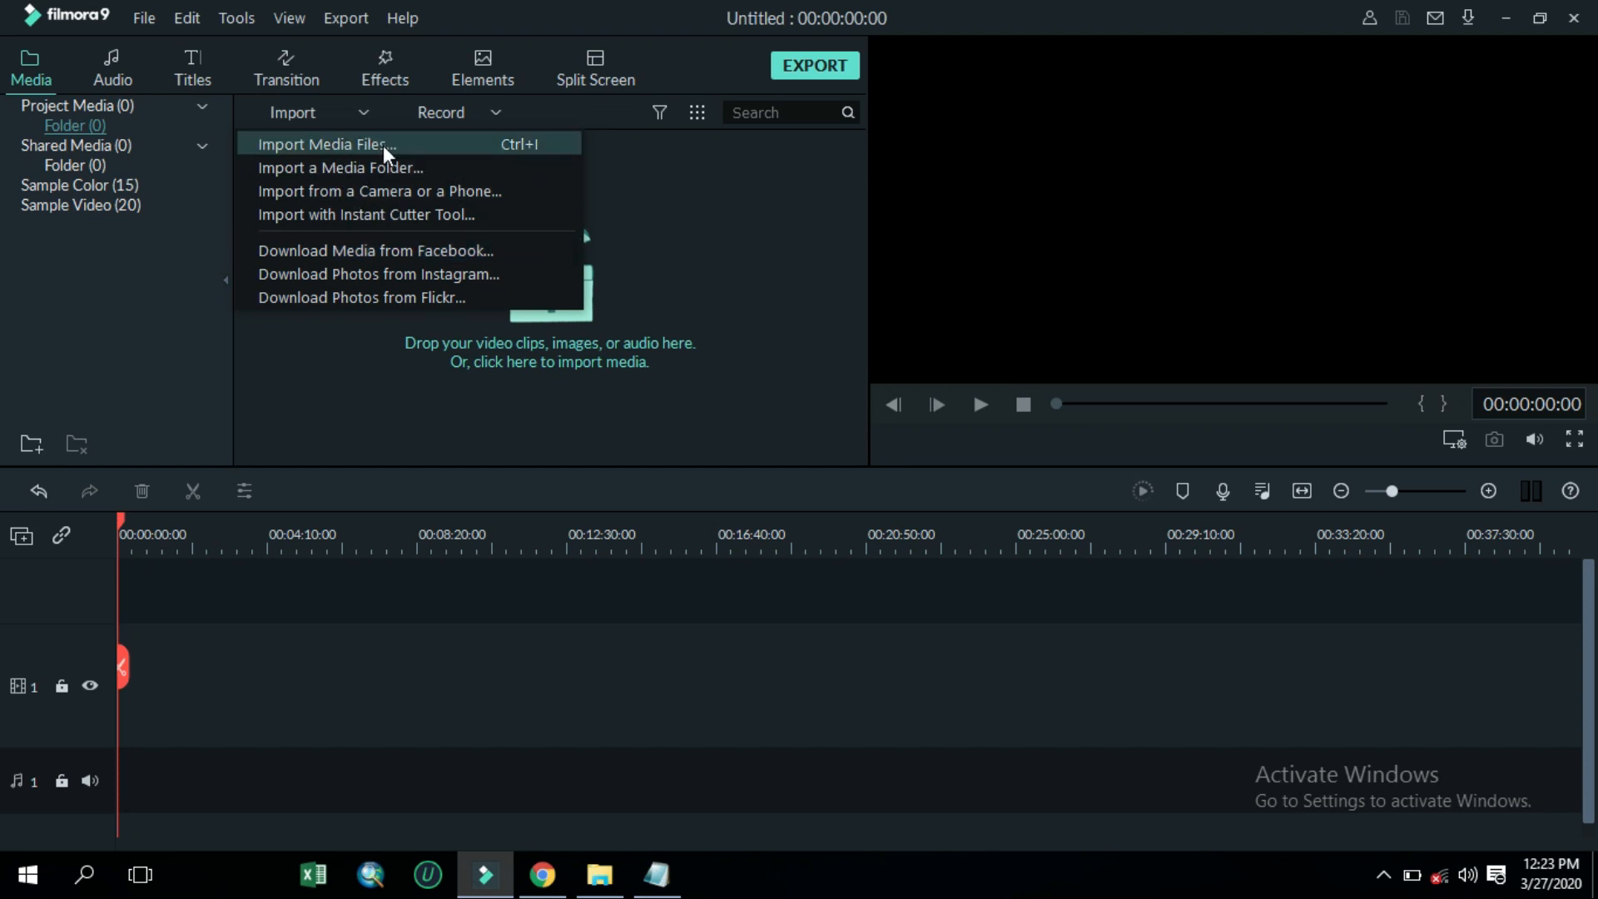
click(511, 143)
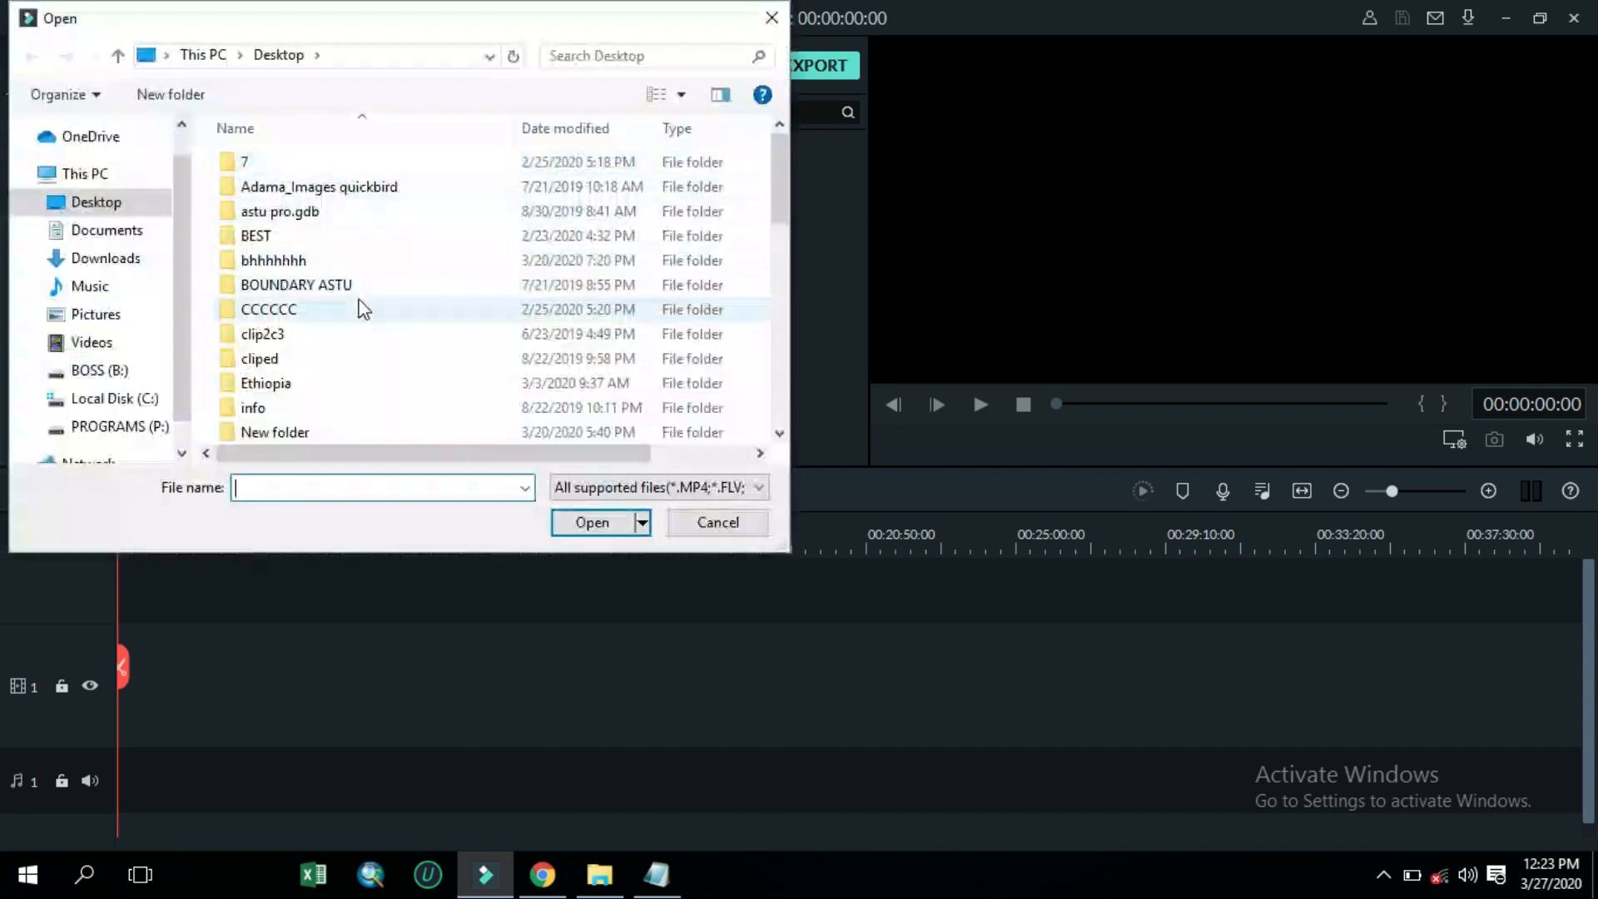
click(119, 230)
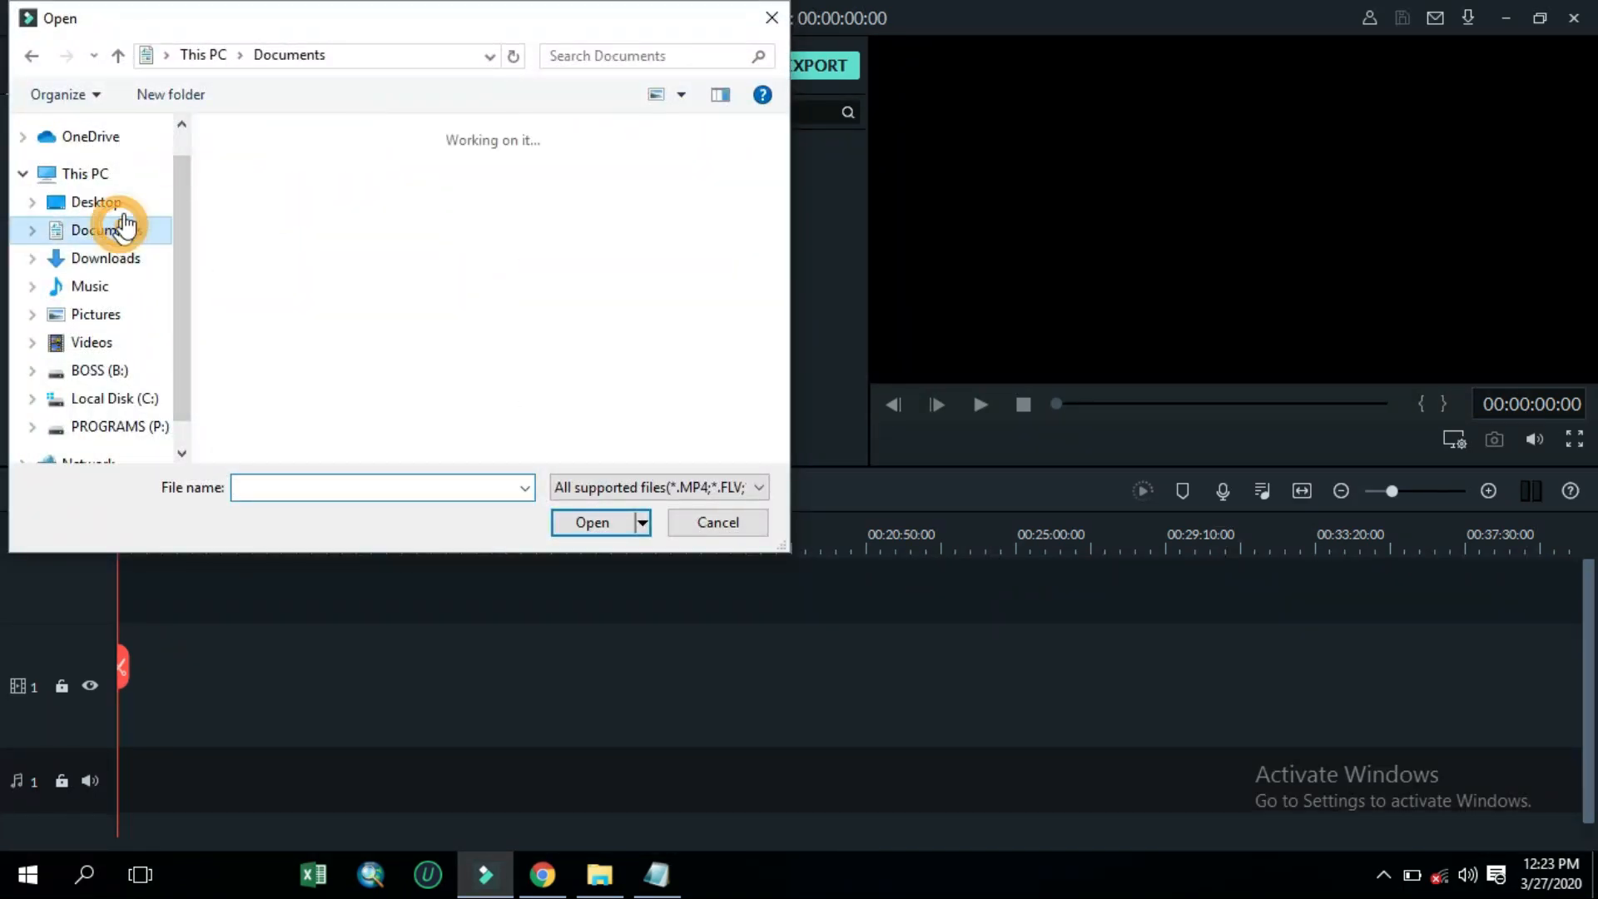
scroll(446, 302, down, 1)
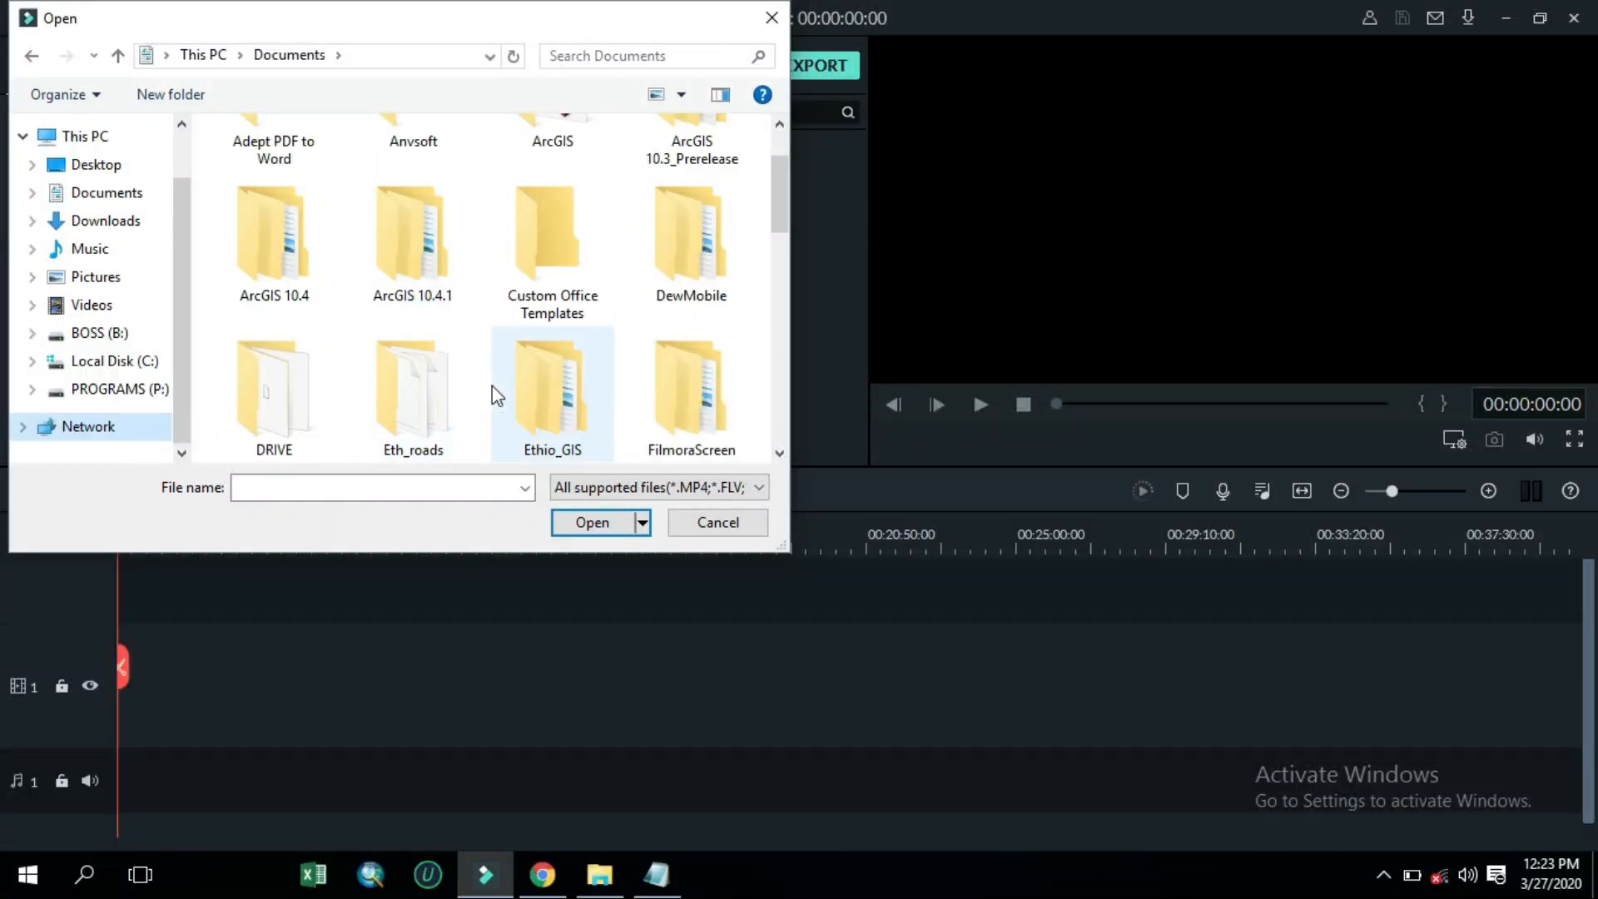
scroll(492, 387, down, 5)
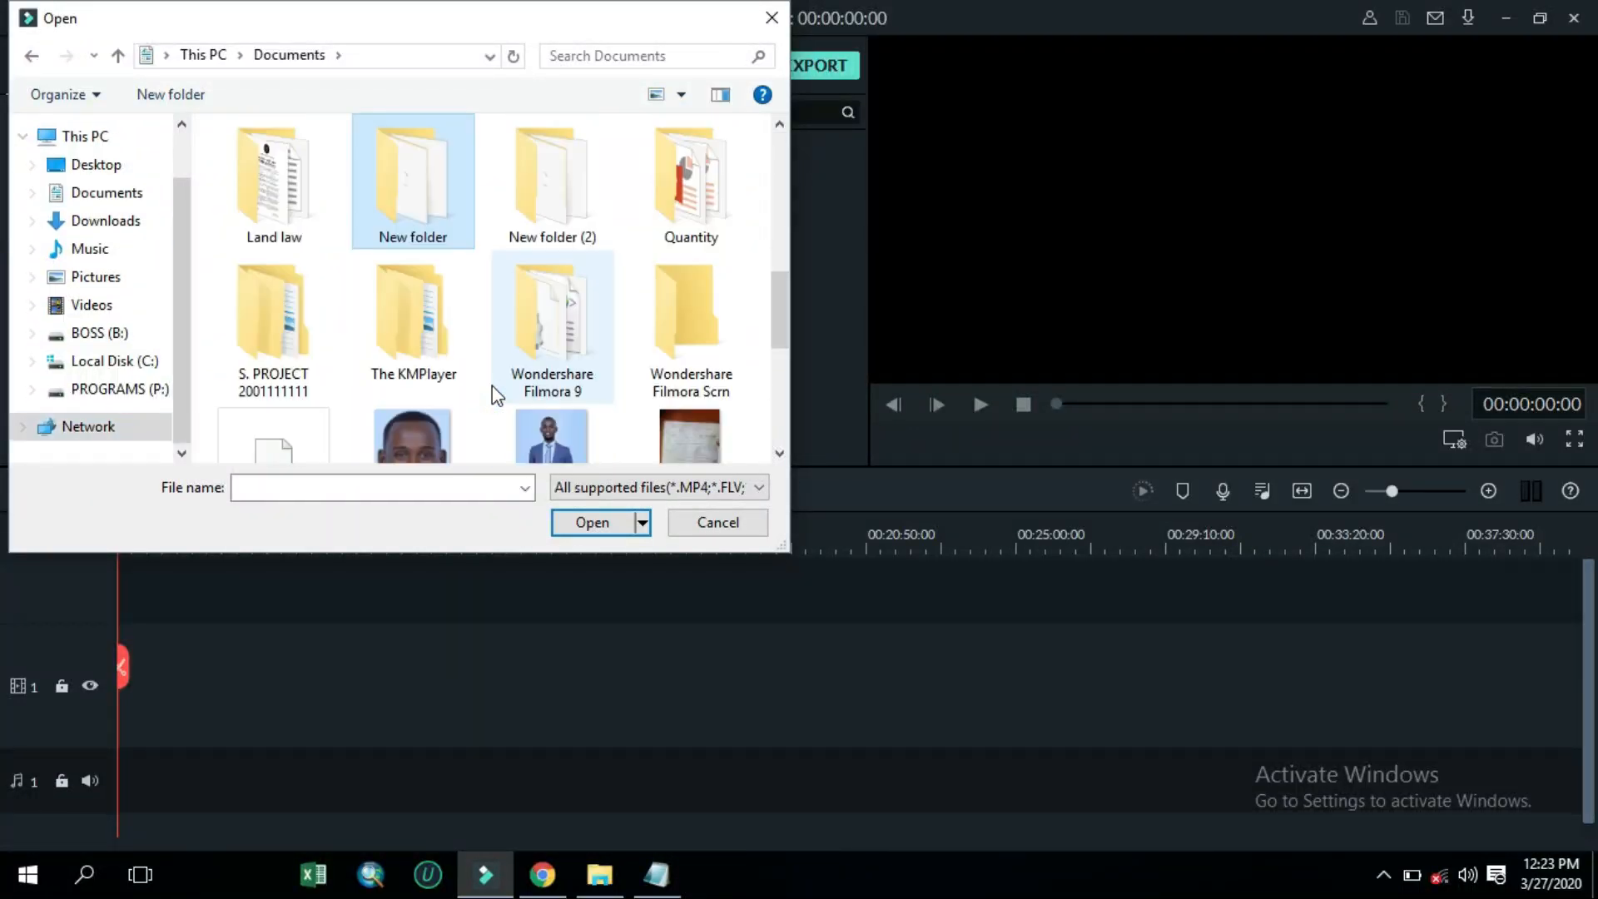
double_click(408, 208)
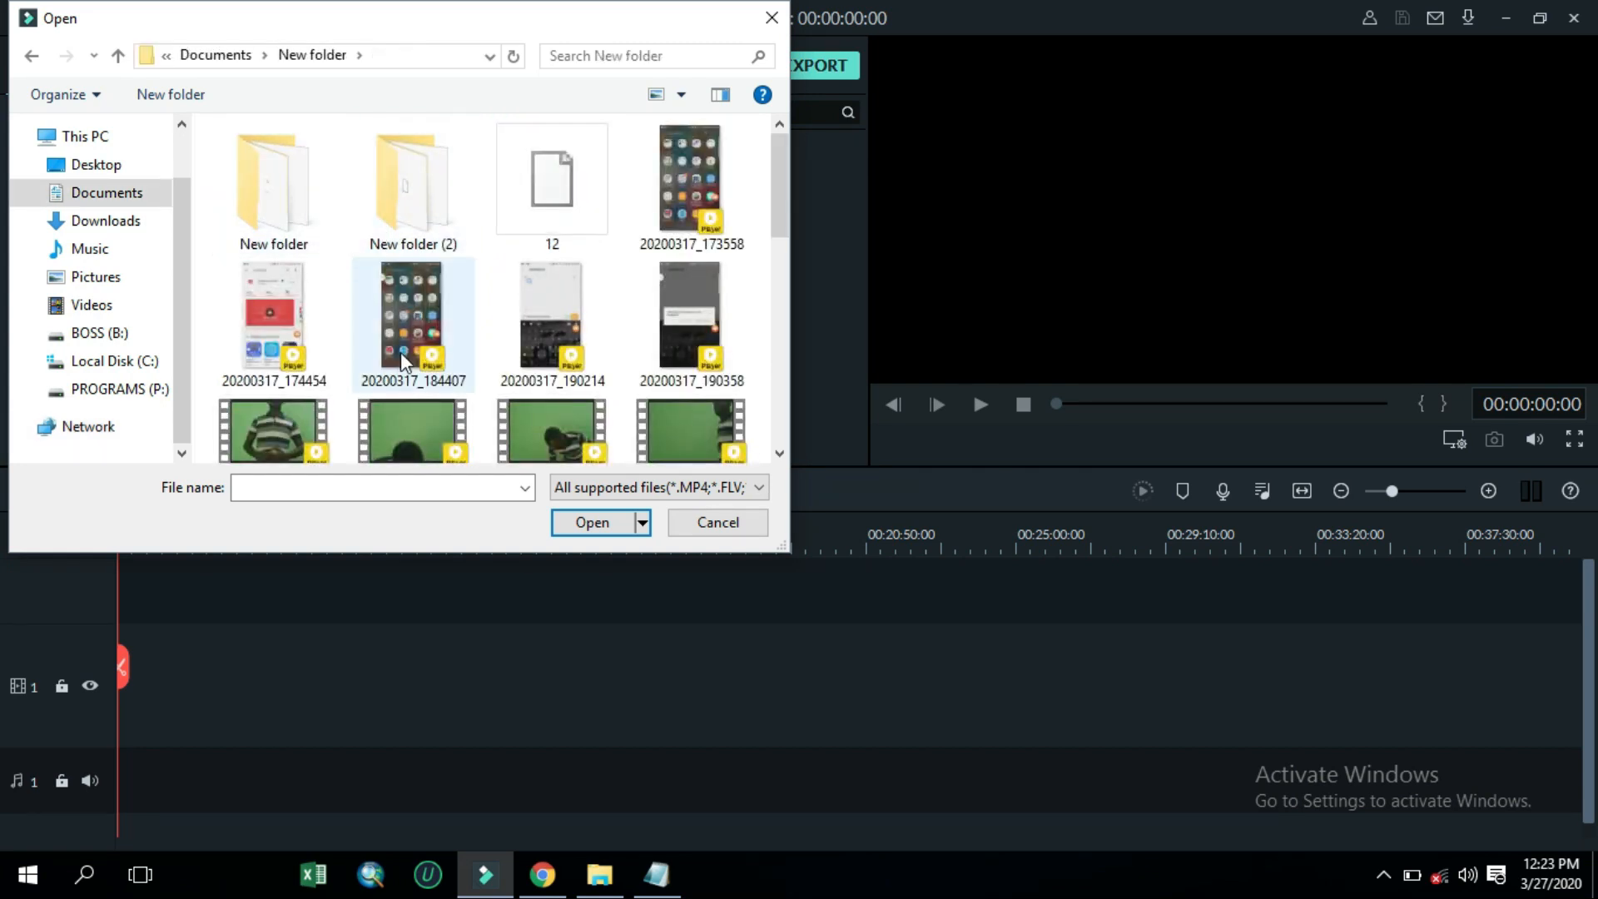
Import the video clip 20200318_085428 into the project media
scroll(402, 354, down, 1)
scroll(403, 357, down, 3)
scroll(402, 355, up, 5)
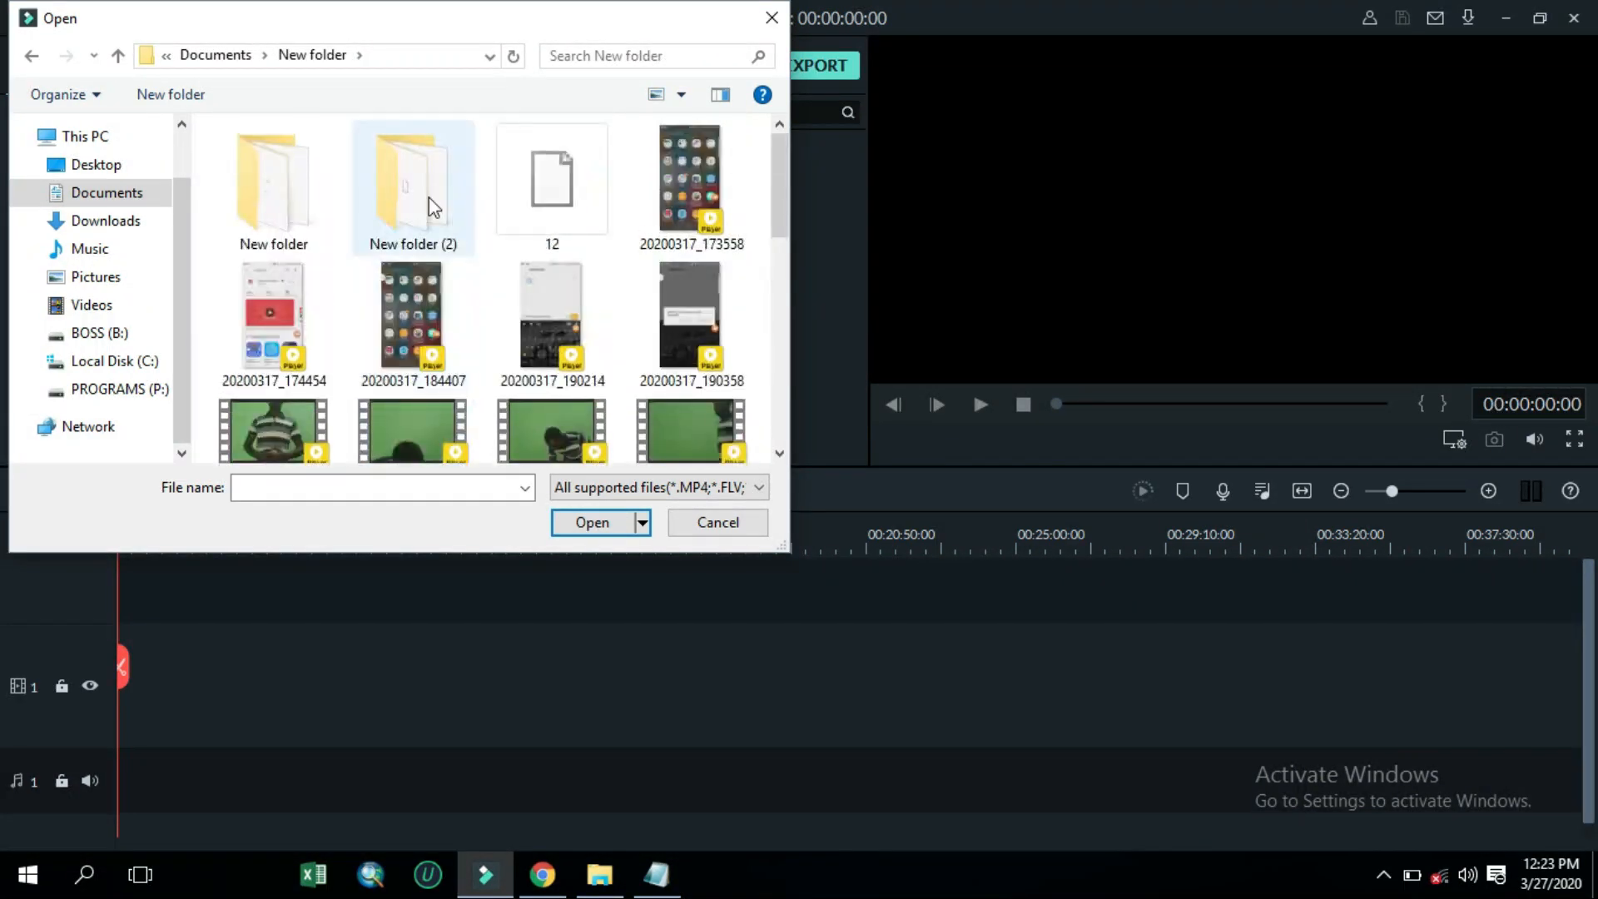
double_click(428, 197)
click(31, 55)
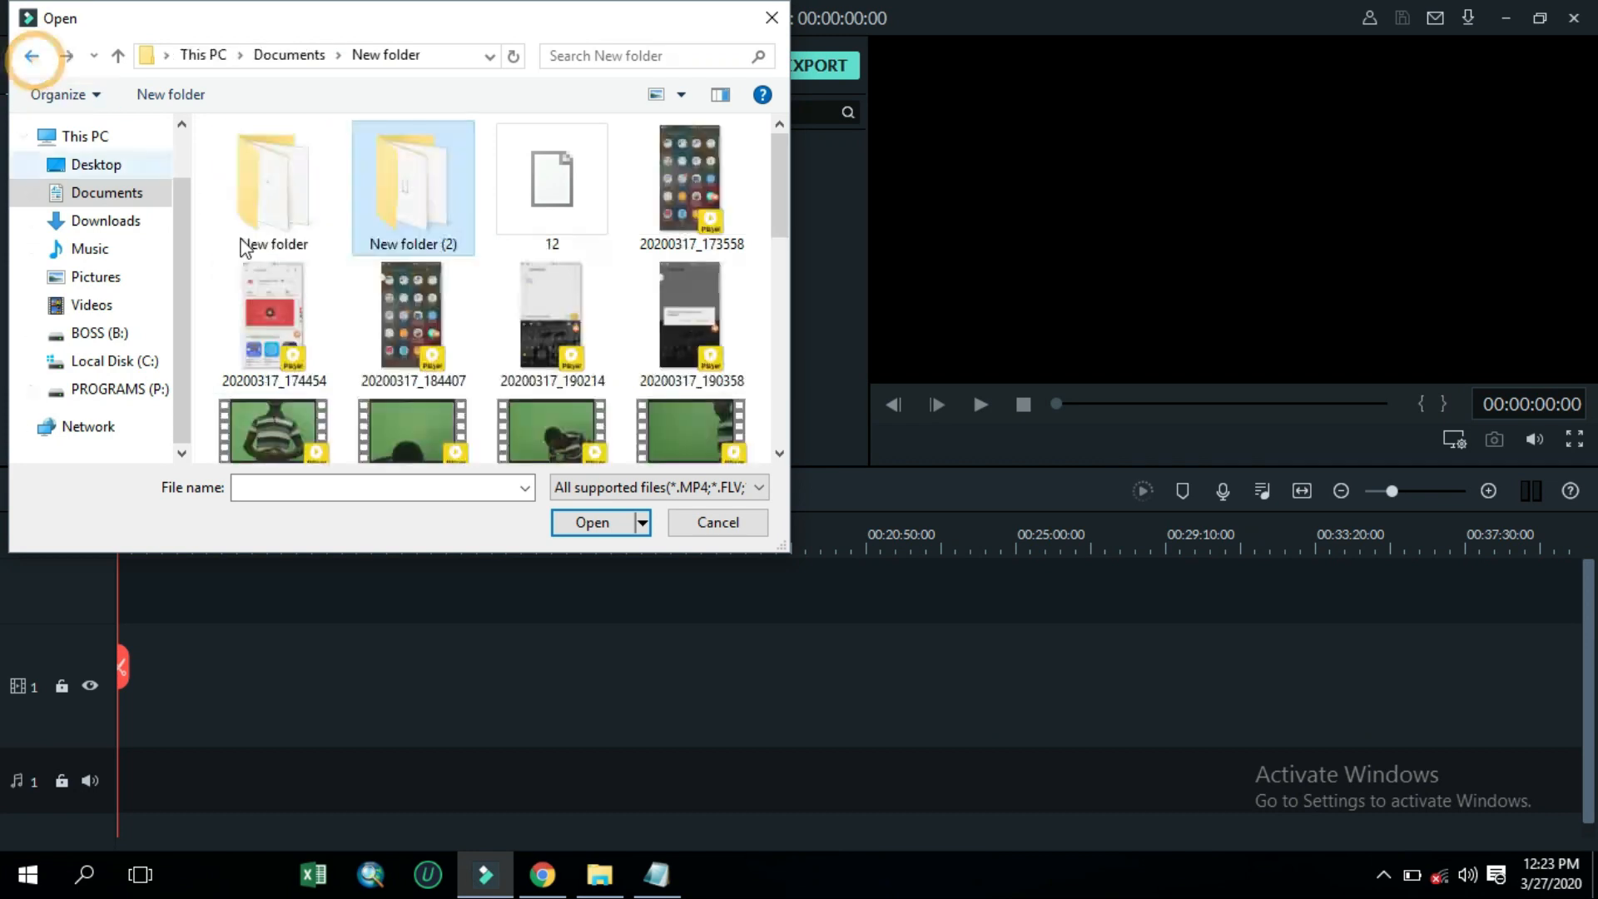
scroll(383, 382, down, 3)
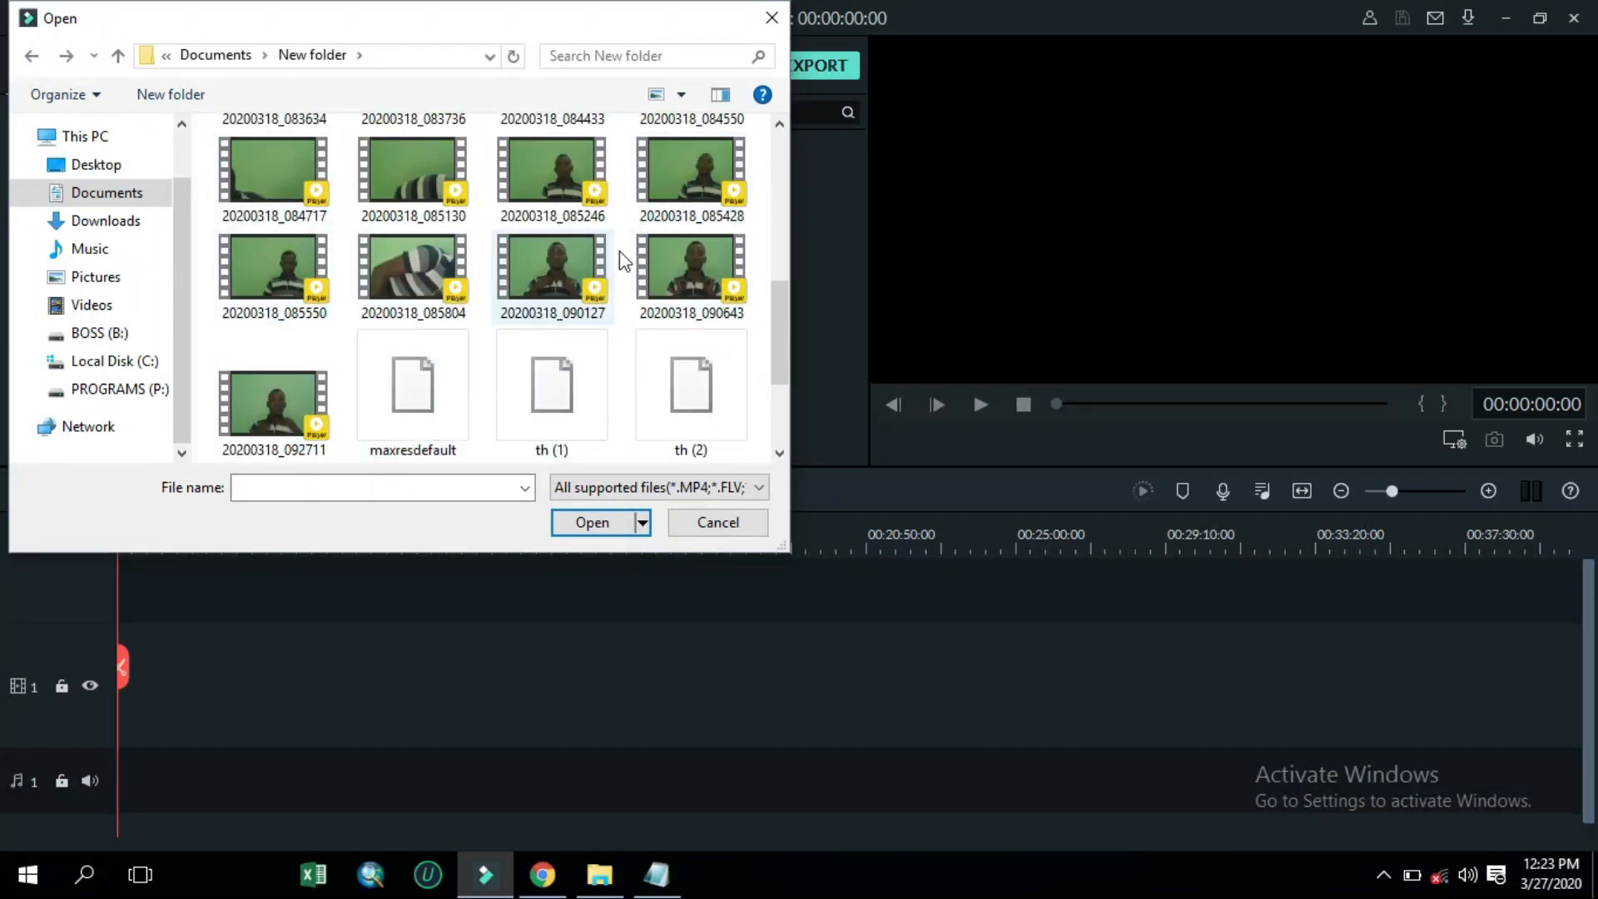
click(677, 173)
click(599, 522)
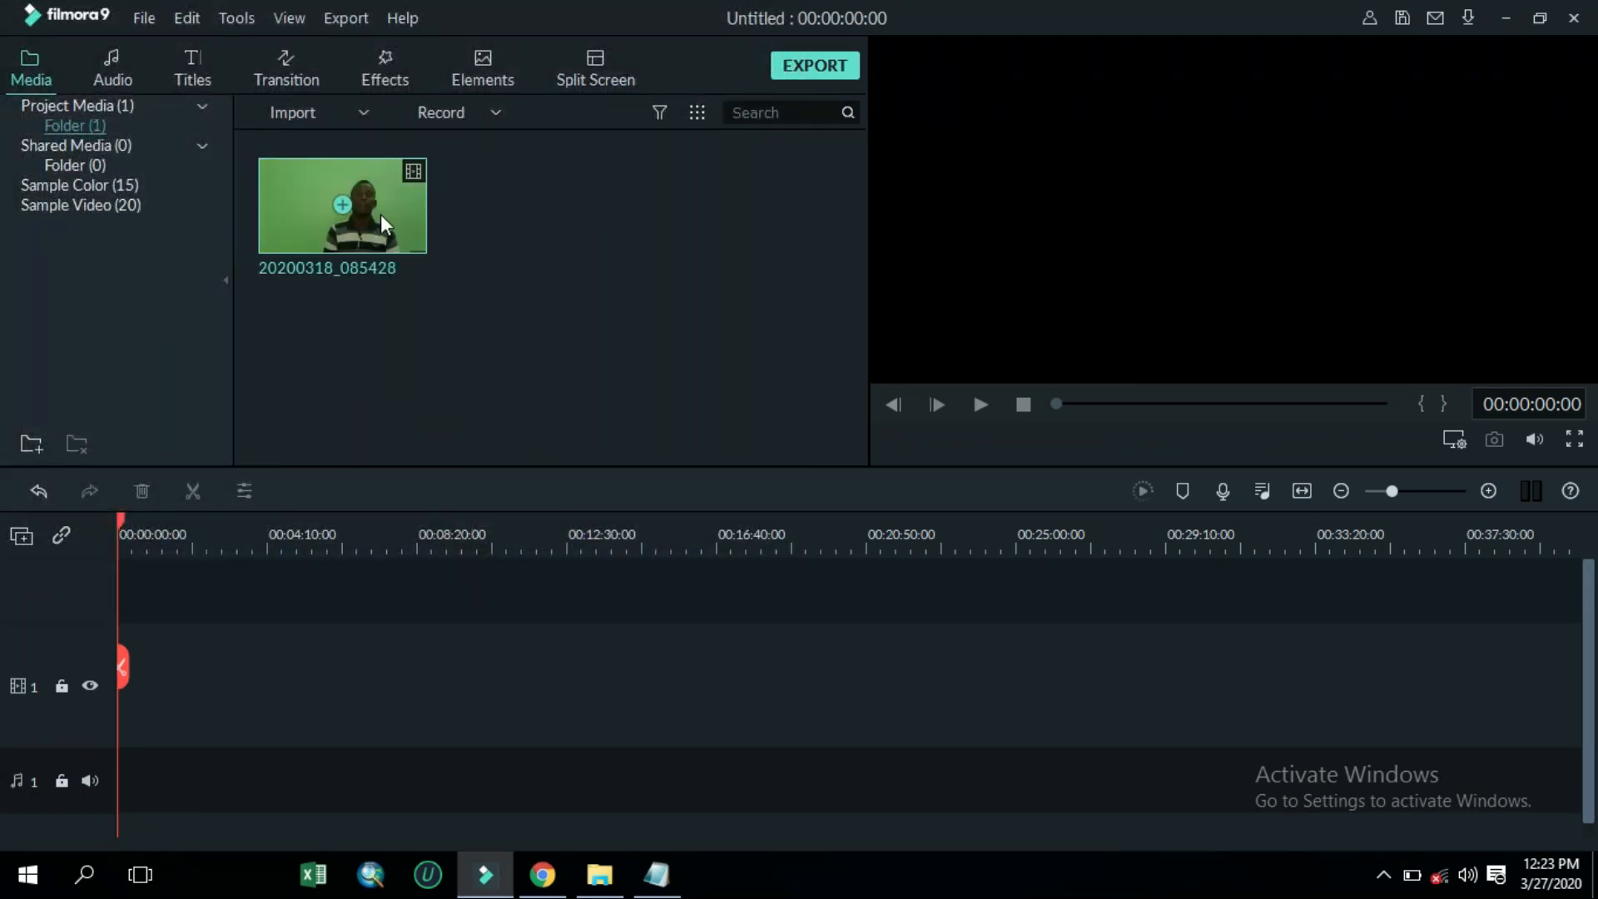
Add the 20200318_085428 clip to the start of the video track on the timeline
drag(389, 231, 123, 682)
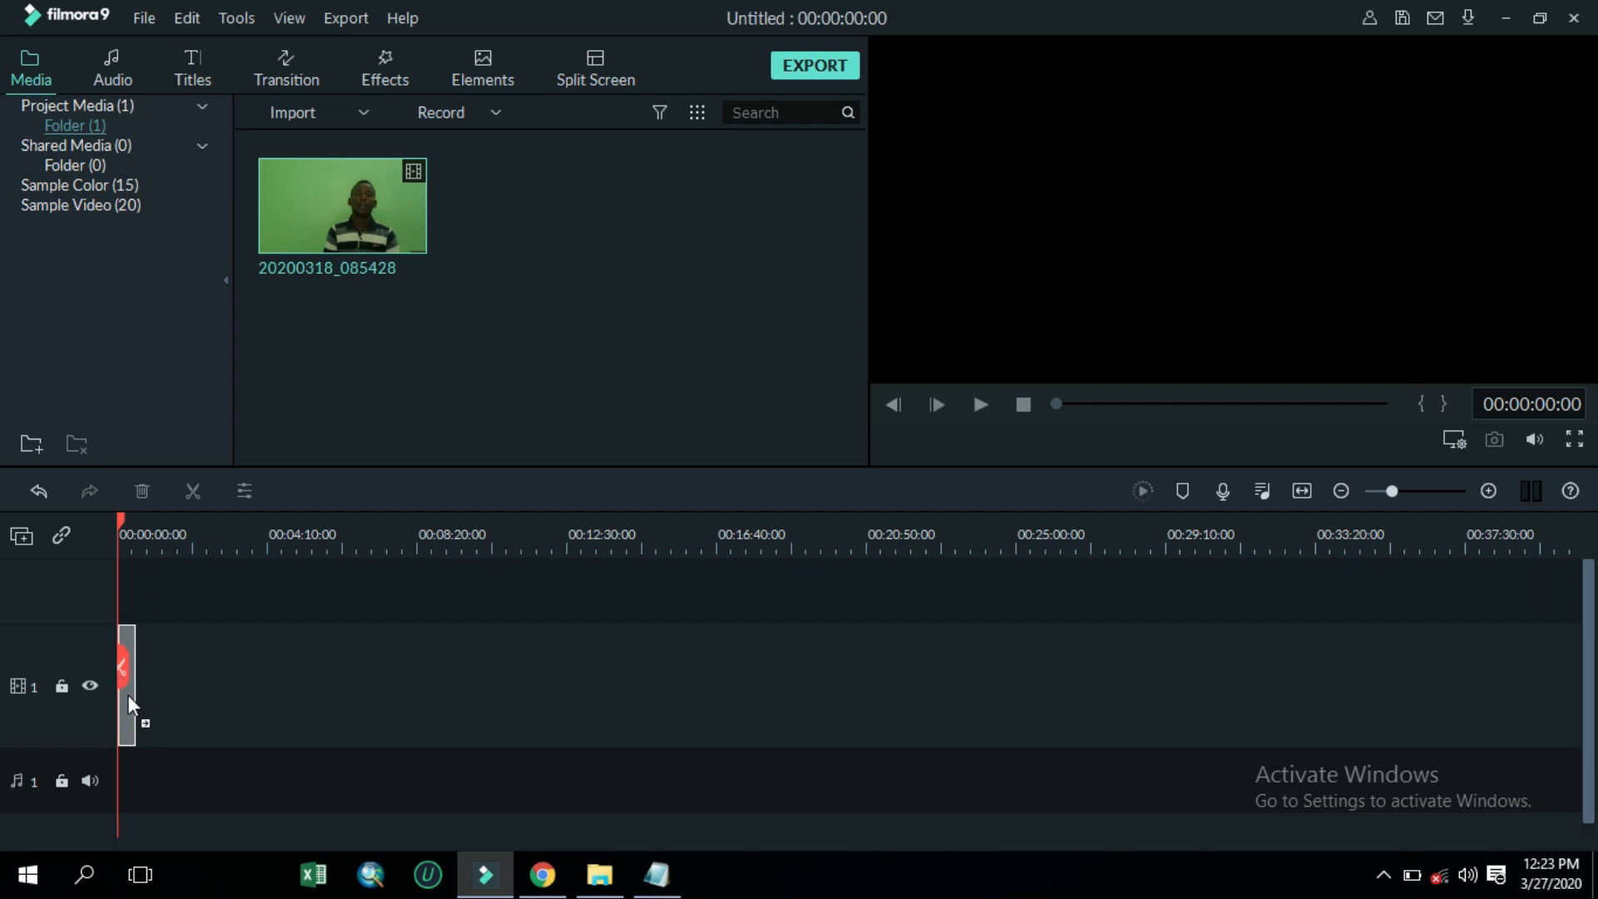
click(791, 491)
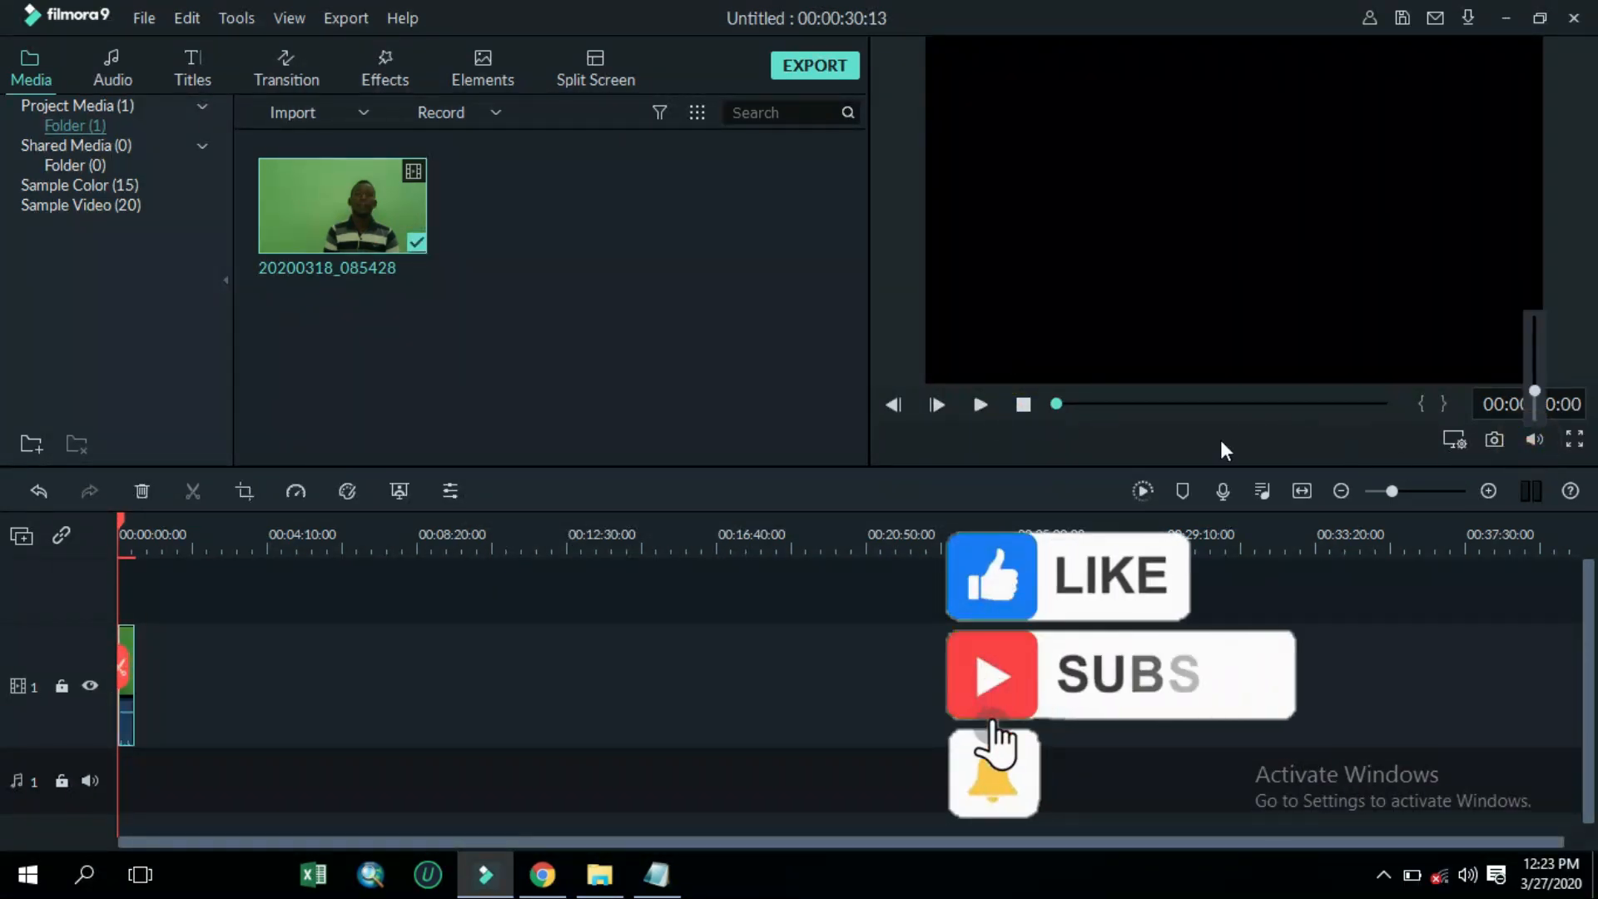
Play the clip in the preview to review it
click(982, 404)
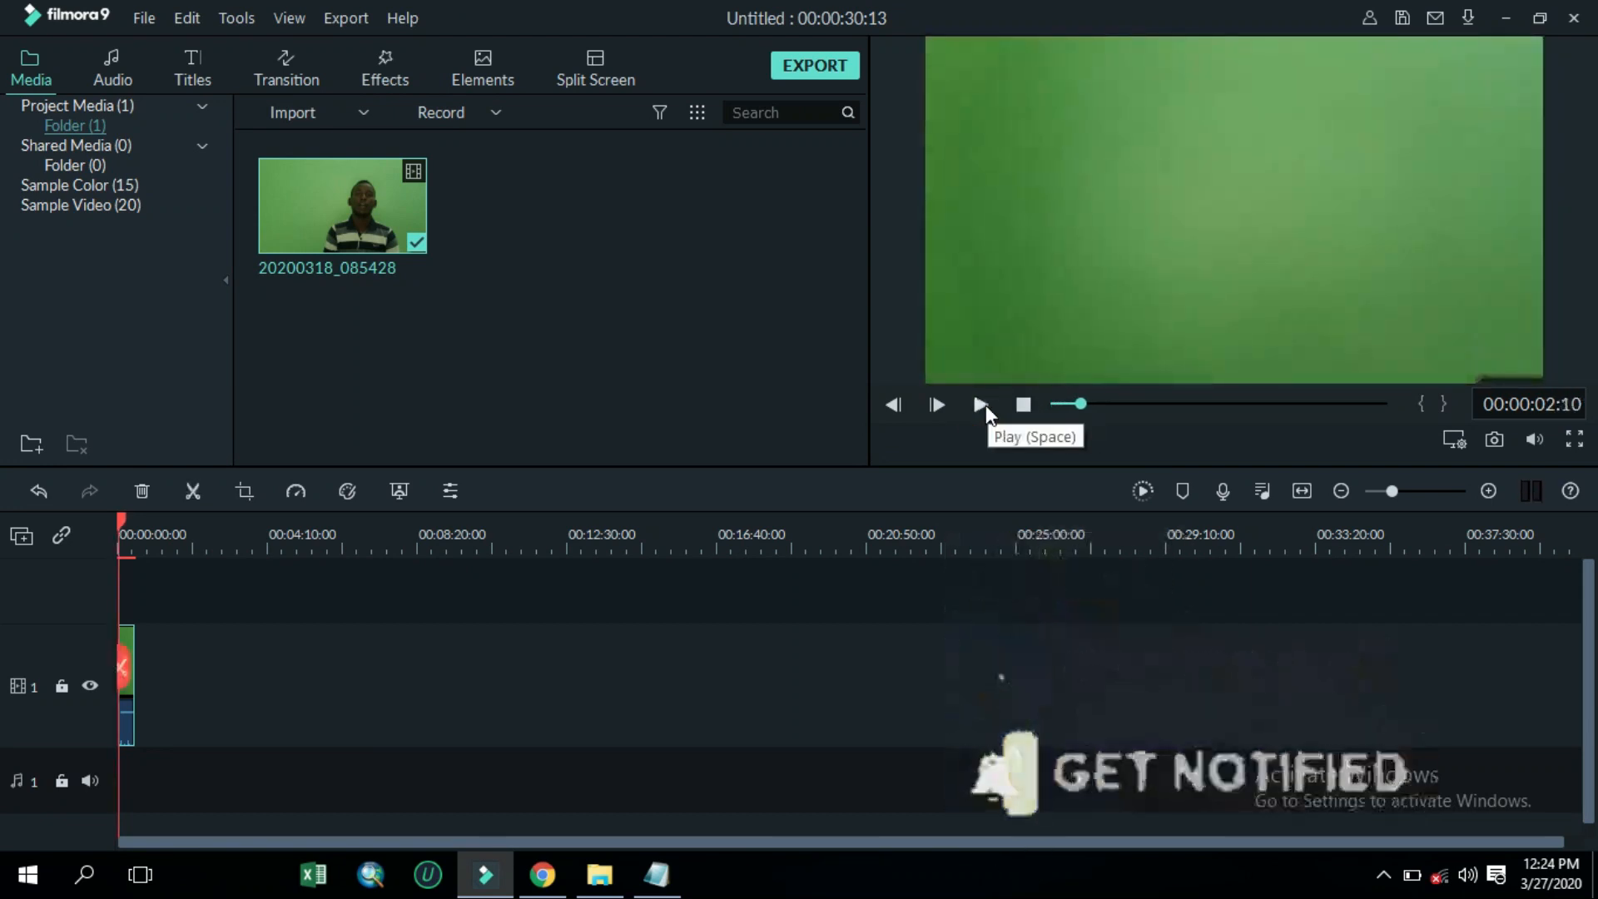
click(982, 404)
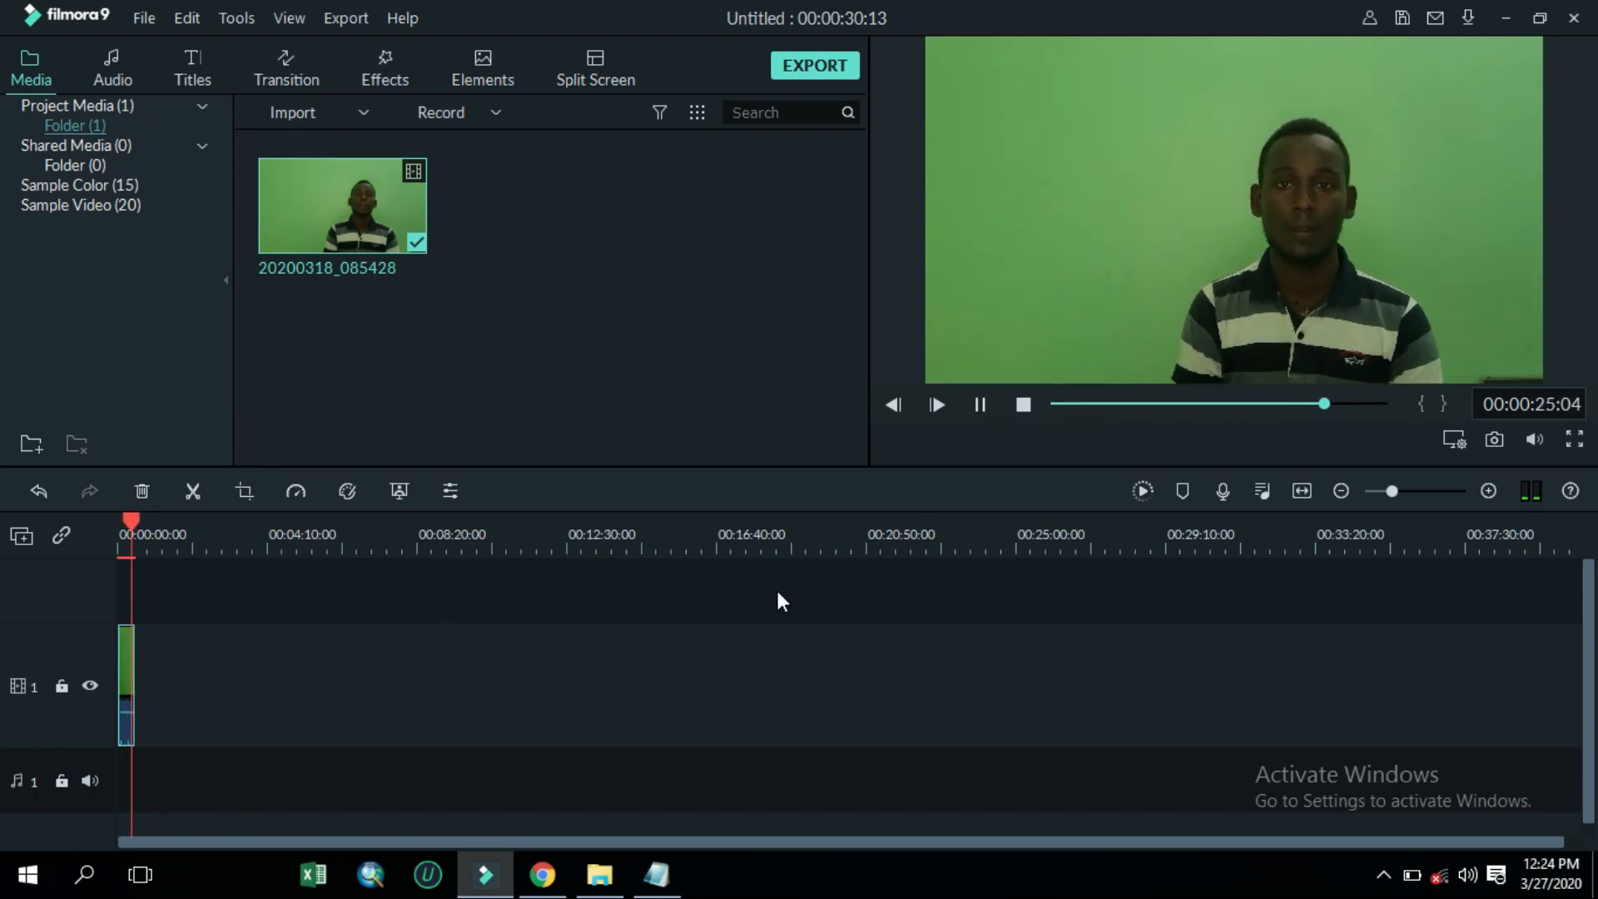
key(space)
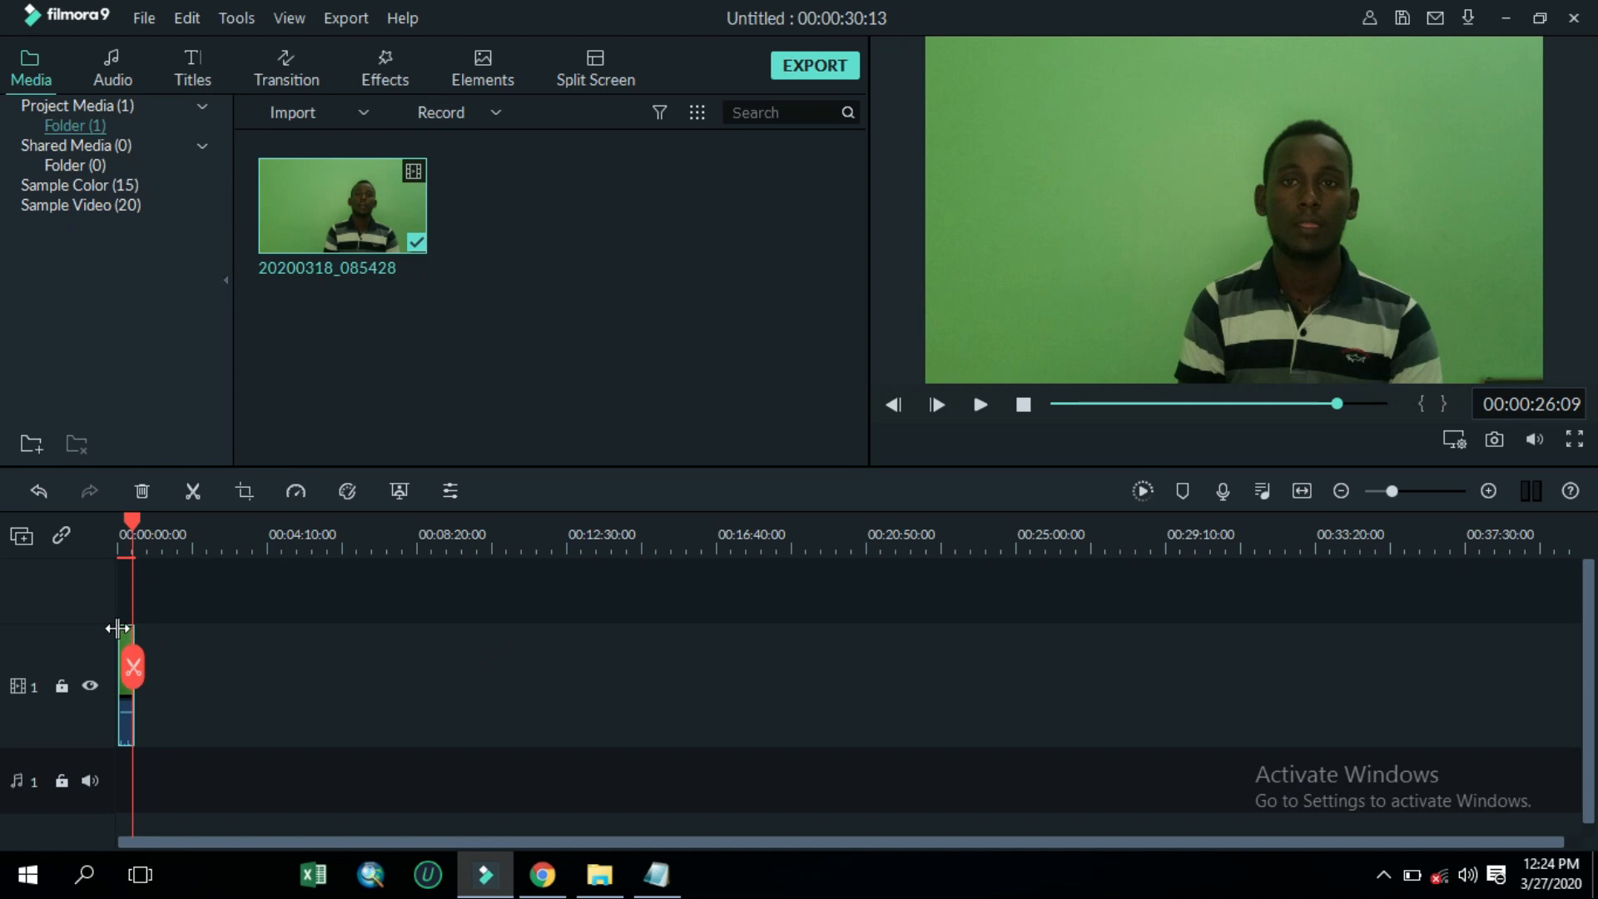
Zoom into the clip's end, split it there, and move the trailing segment right to leave a gap
click(1429, 491)
click(1436, 492)
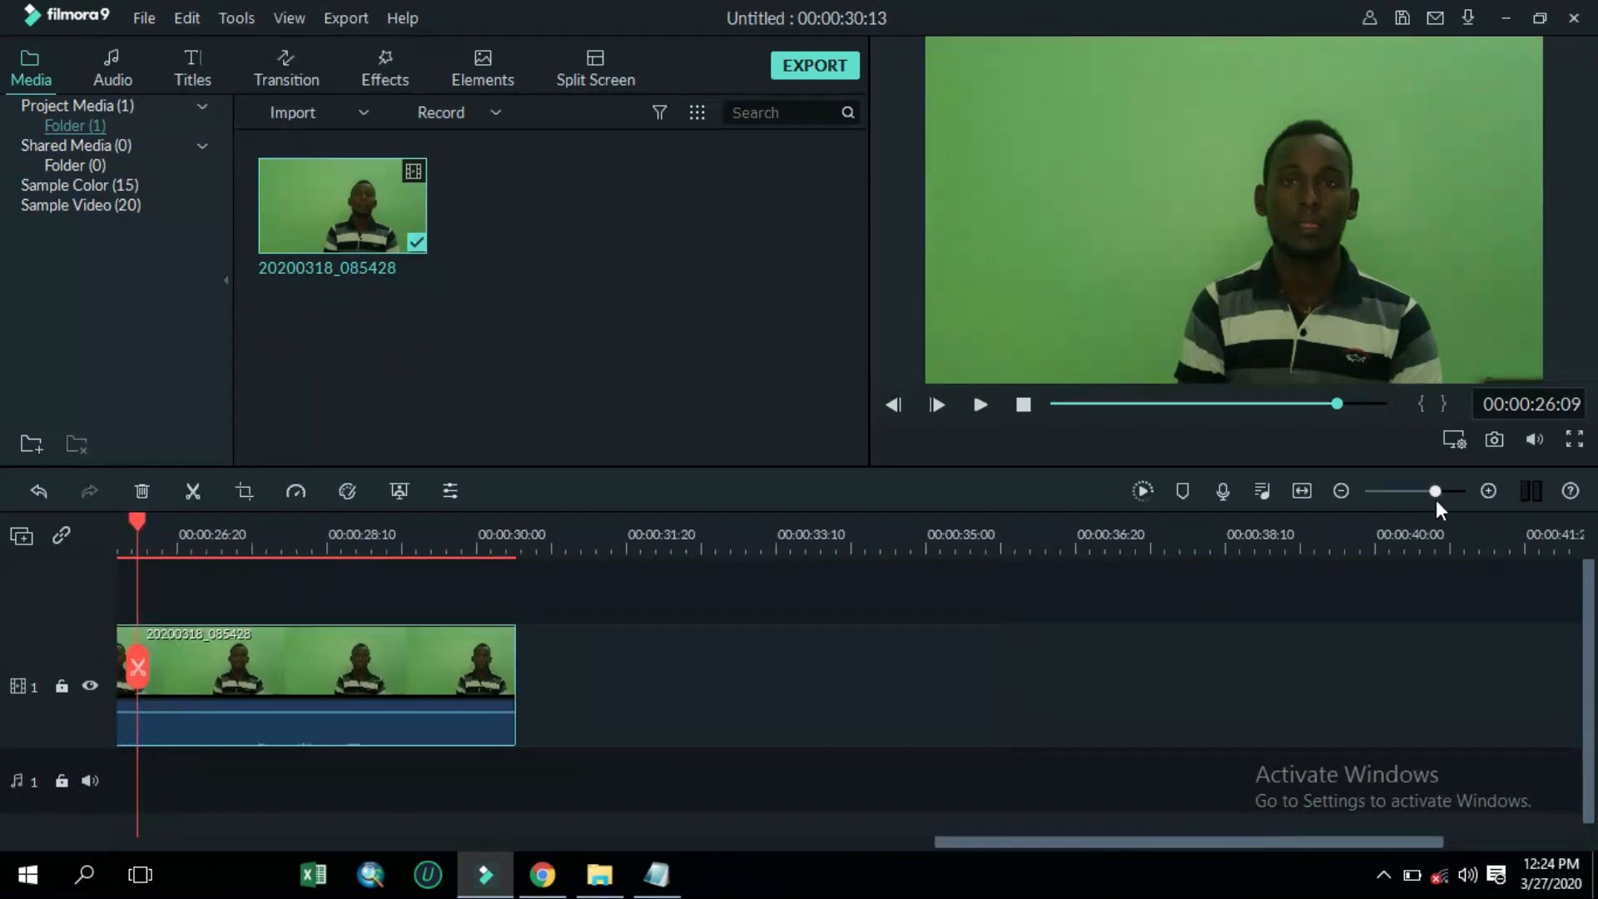
drag(1436, 500, 1444, 500)
drag(141, 514, 375, 524)
click(247, 667)
click(371, 668)
drag(426, 644, 656, 648)
drag(203, 656, 305, 656)
click(531, 652)
click(301, 682)
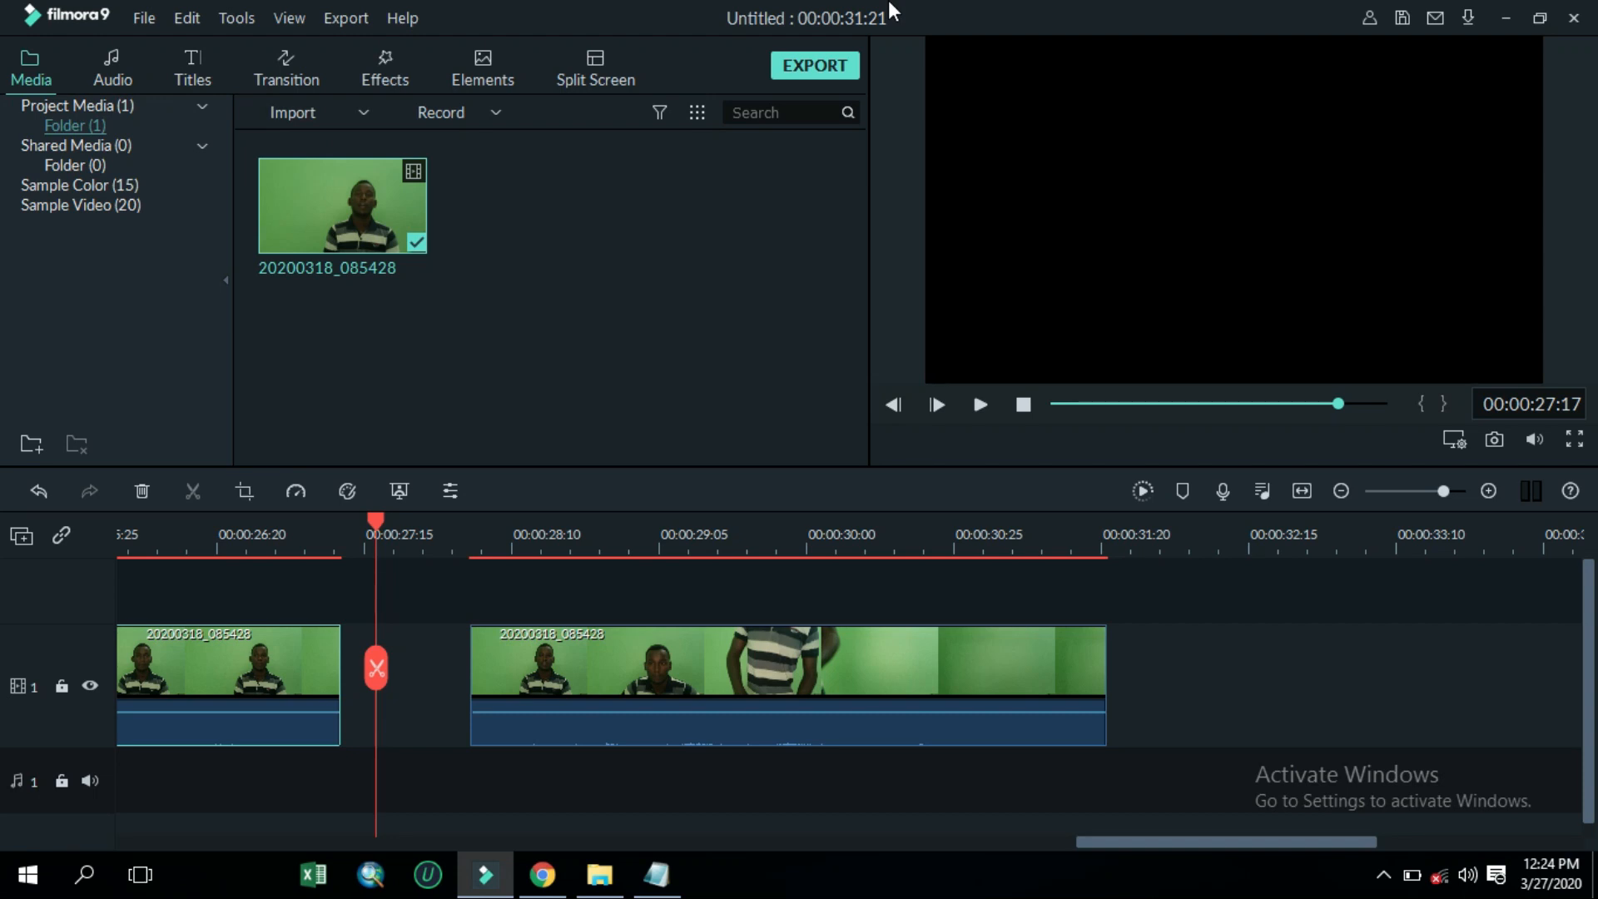
Play back the first clip segment in the preview
click(1377, 880)
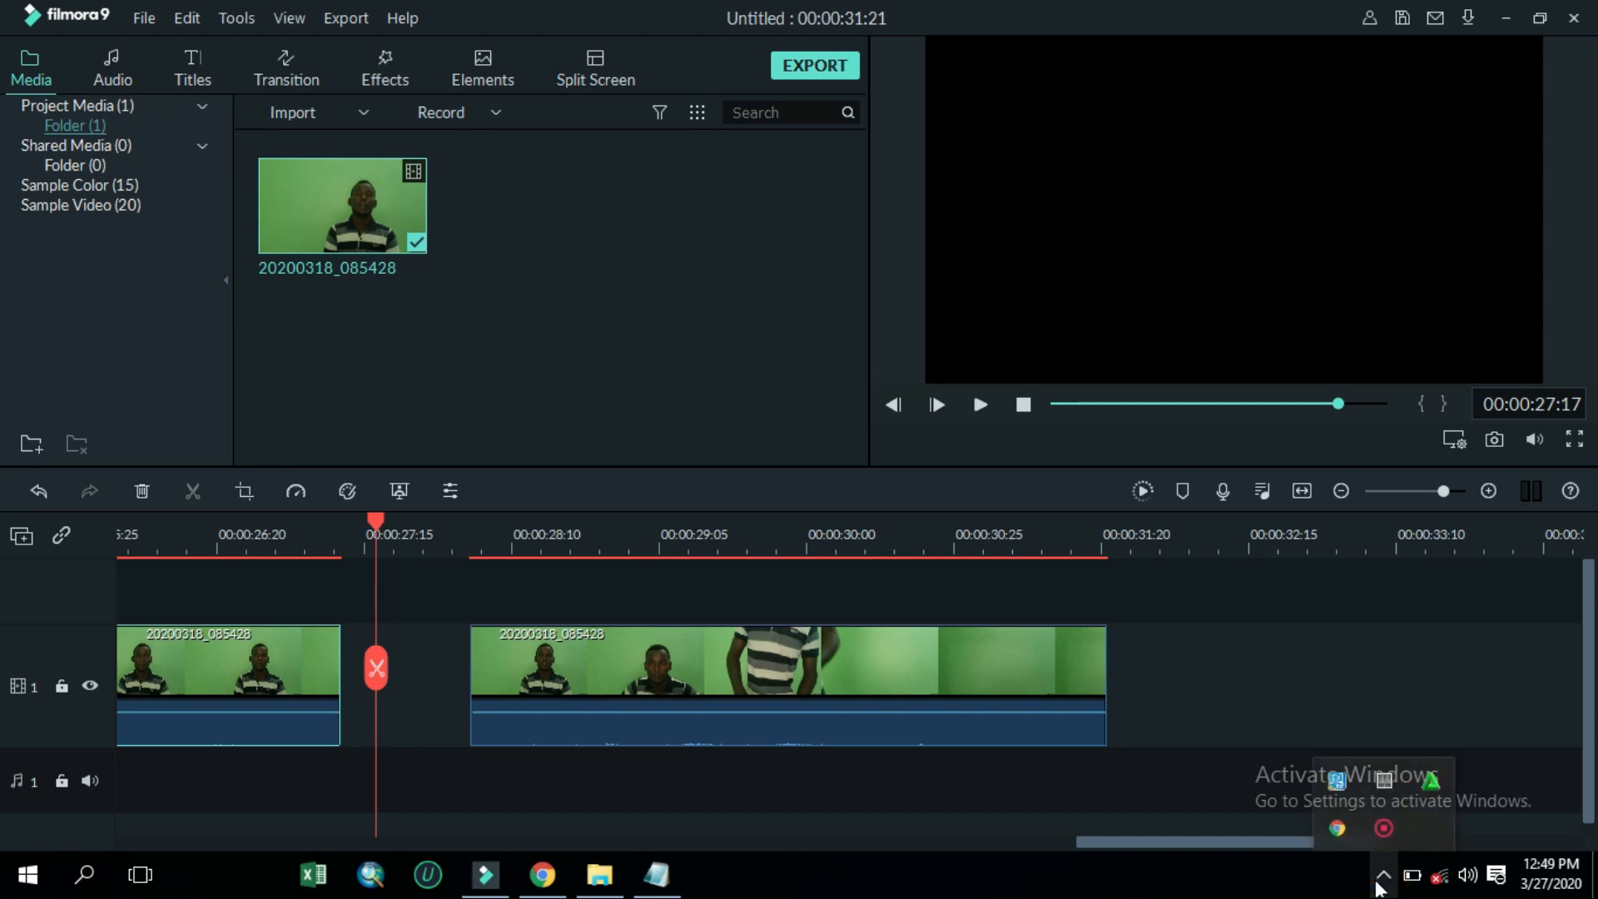
click(600, 666)
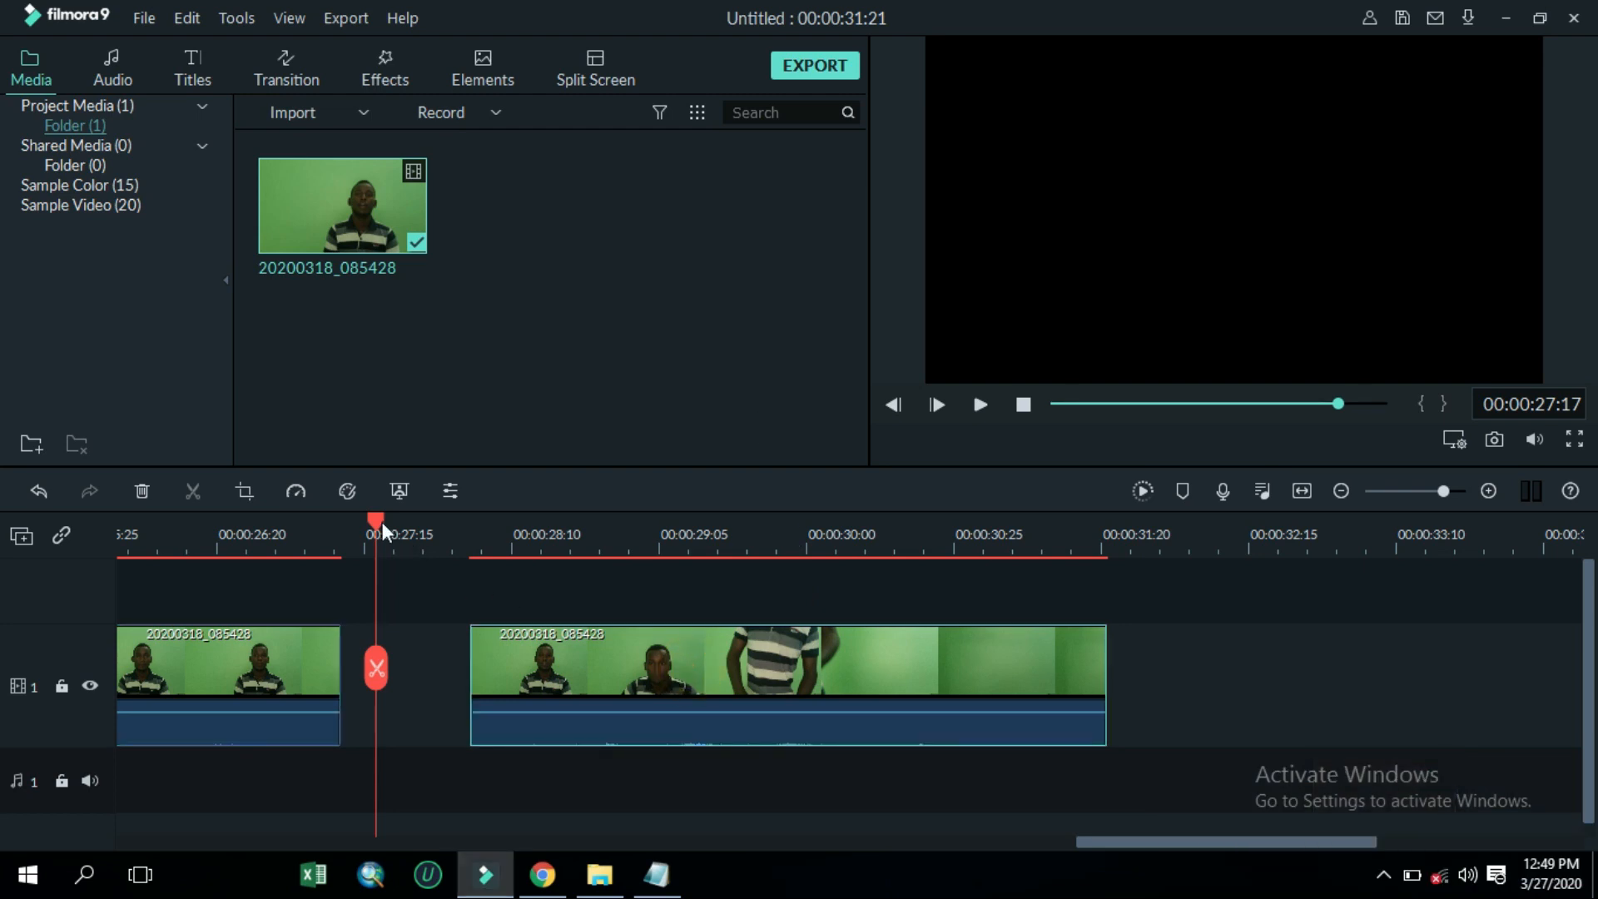
drag(379, 520, 142, 529)
key(space)
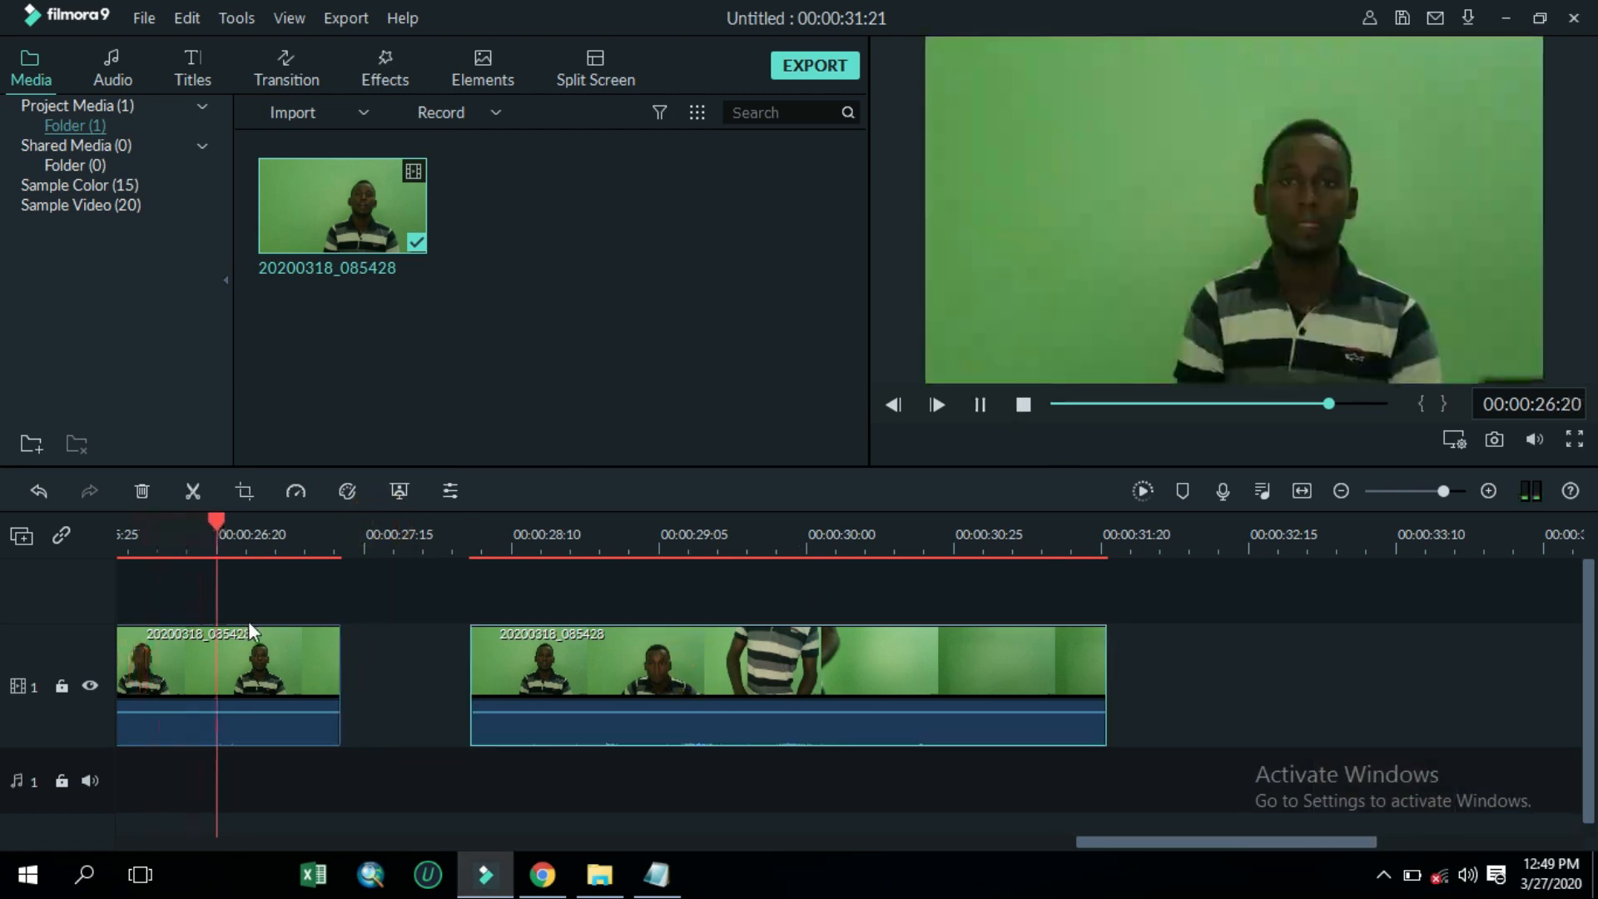
key(space)
Return to the start of the timeline and play back the opening of the clip
drag(361, 516, 5, 666)
drag(706, 669, 125, 657)
key(space)
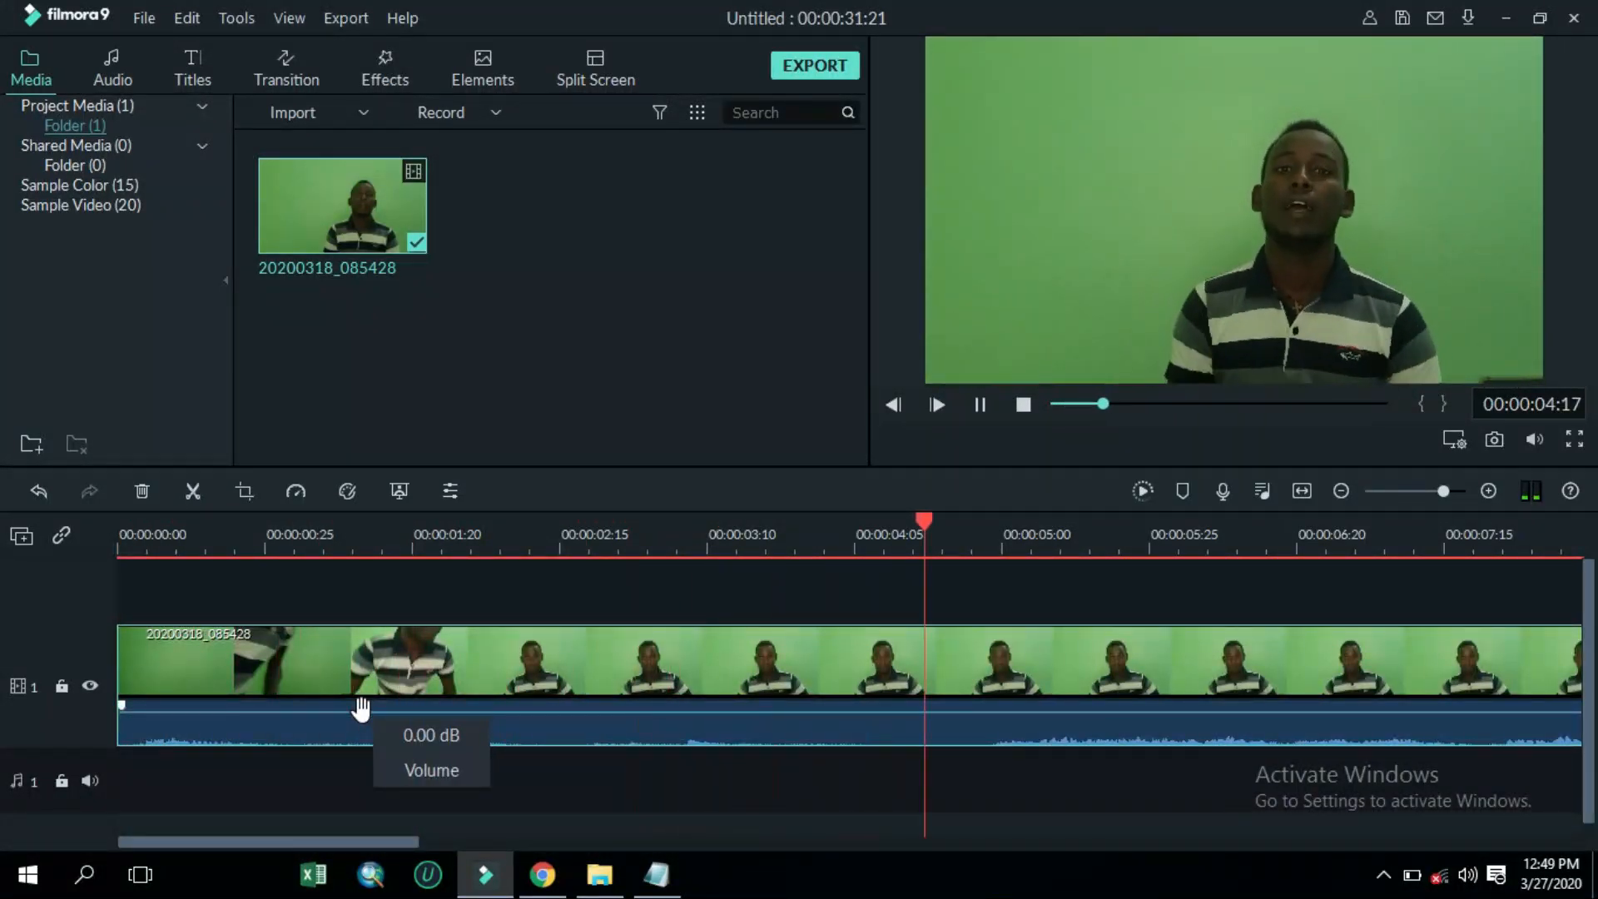
key(space)
Split the clip at about 00:00:05:00 and delete the opening segment before it
click(1054, 666)
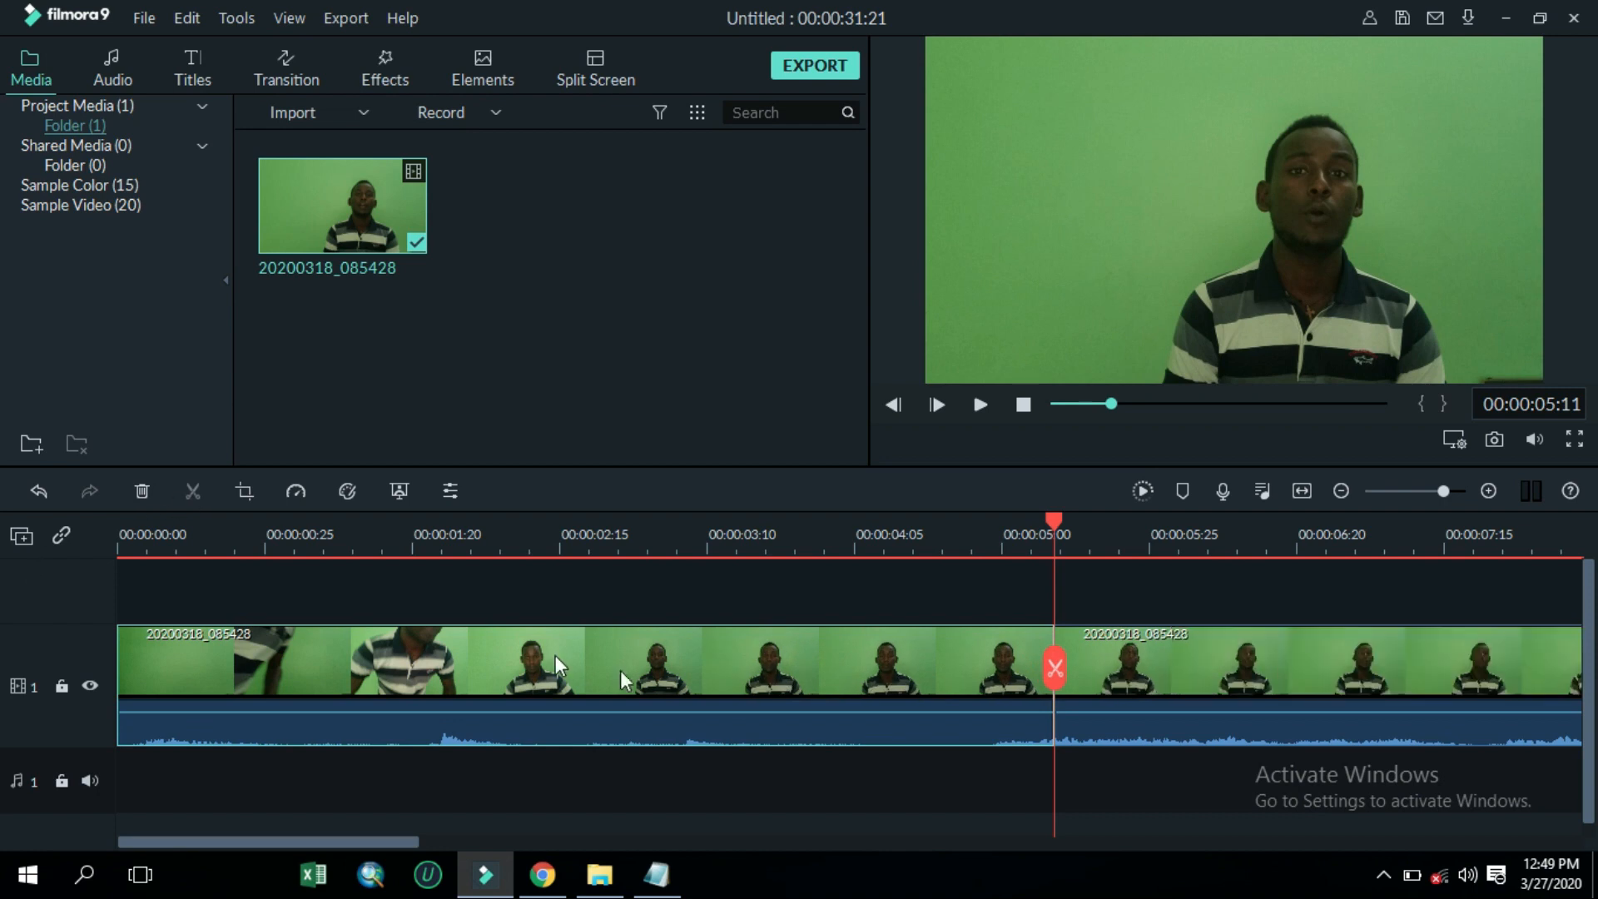
click(141, 490)
key(space)
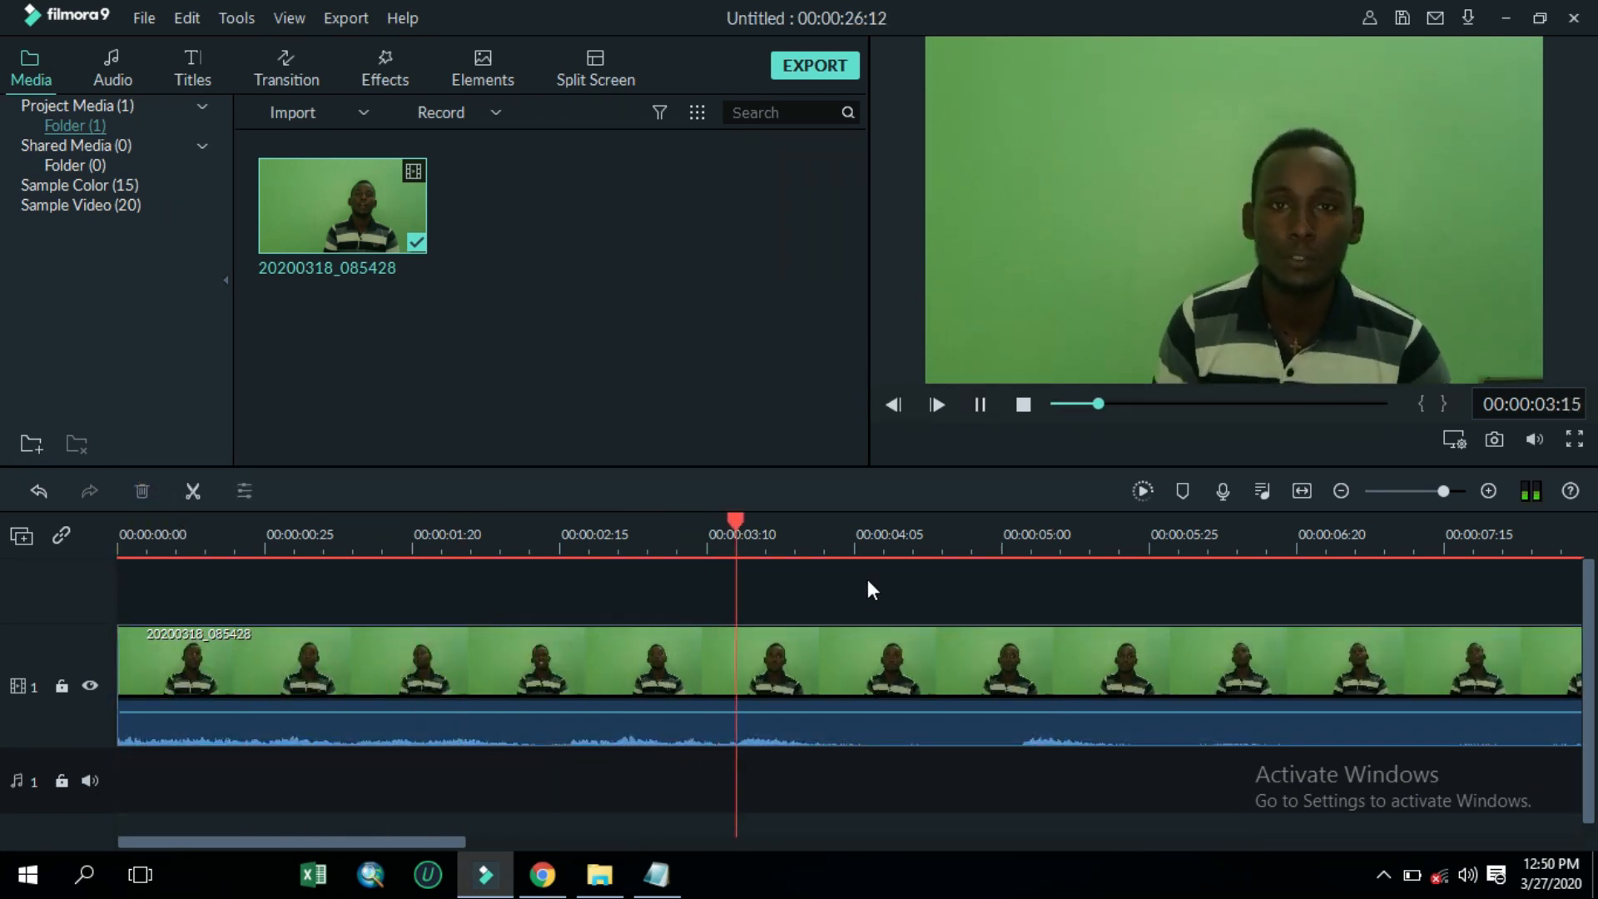
Review the trimmed clip in the preview from the beginning
click(1030, 664)
drag(1024, 655, 1056, 698)
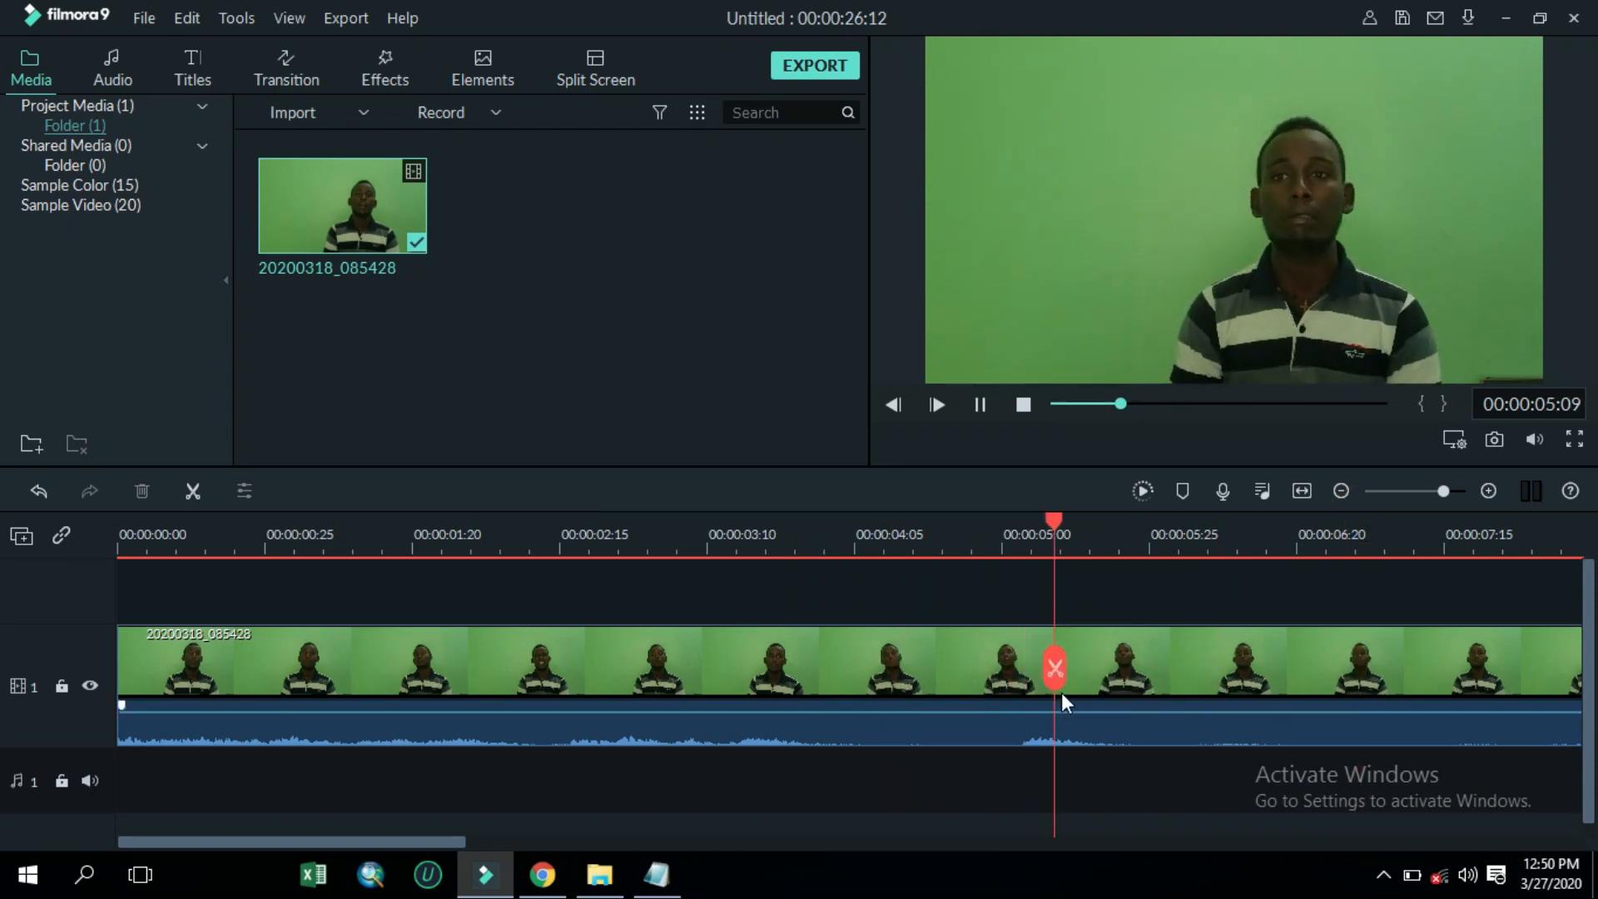
key(space)
key(space)
drag(1443, 491, 1435, 491)
click(1023, 405)
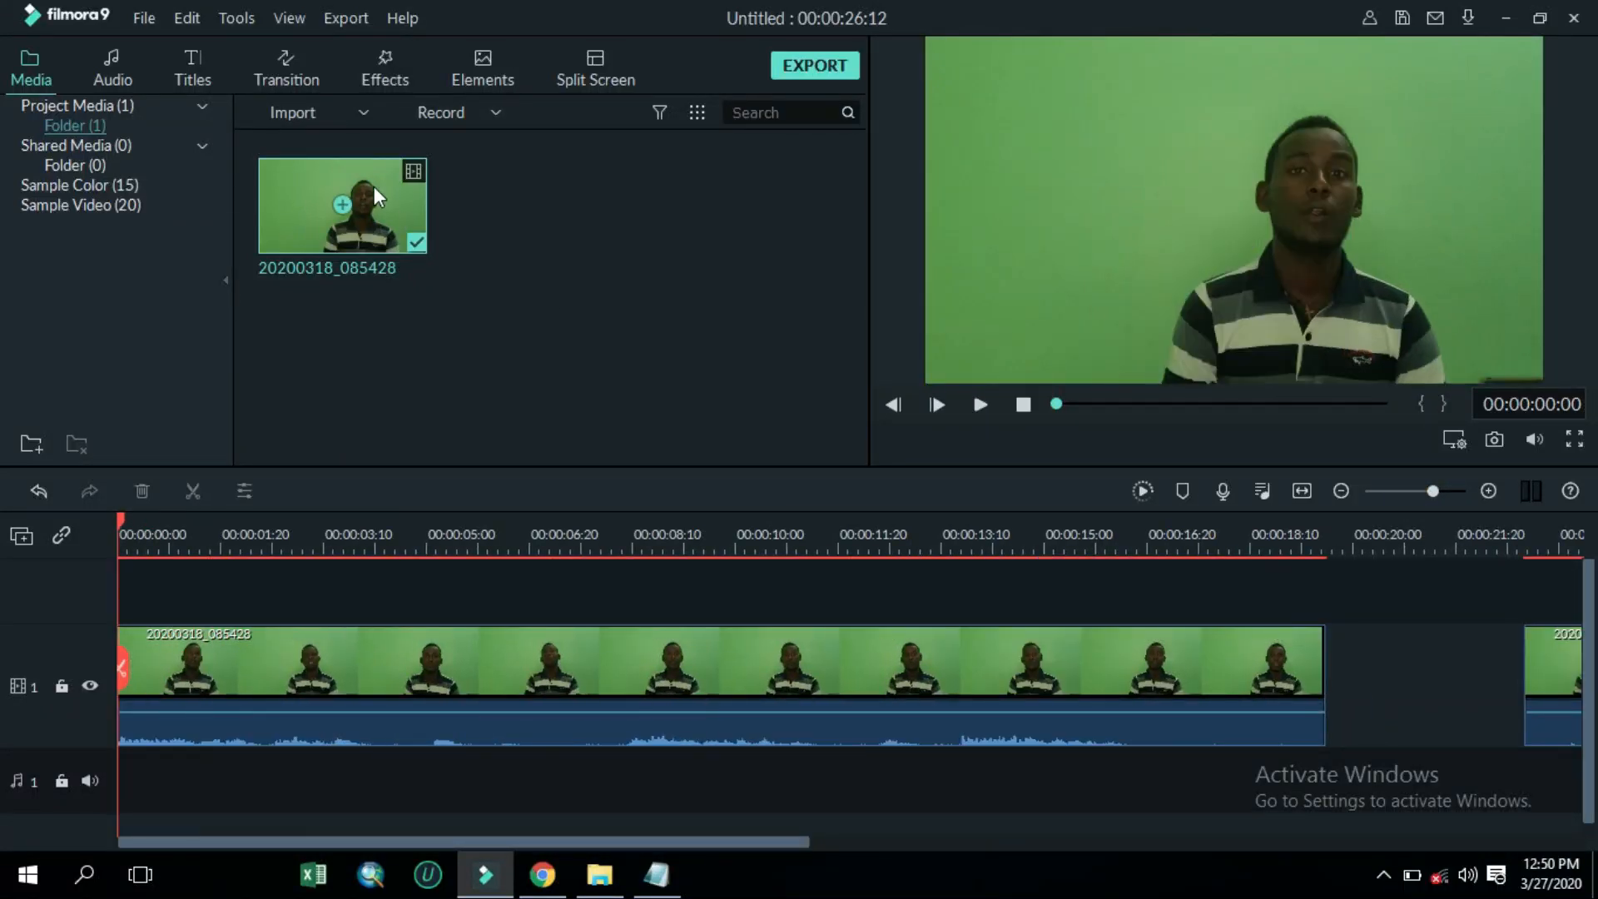
click(286, 68)
scroll(400, 333, down, 5)
click(204, 66)
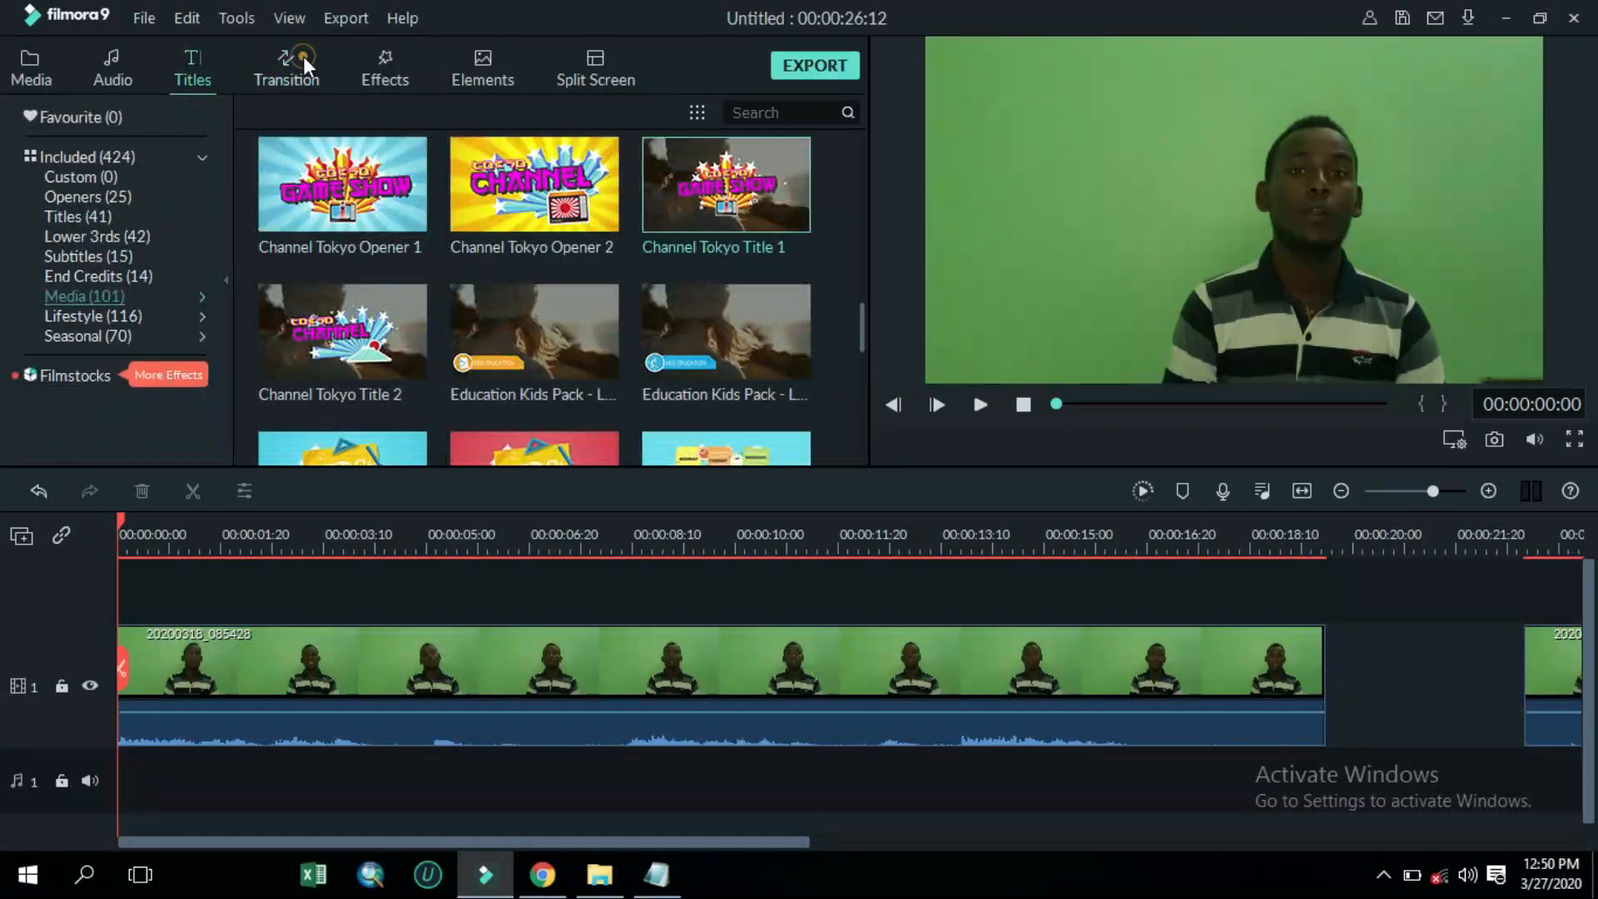
click(301, 66)
Split the clip at about 00:00:03:10 and nudge the following segment slightly right
drag(152, 542, 359, 711)
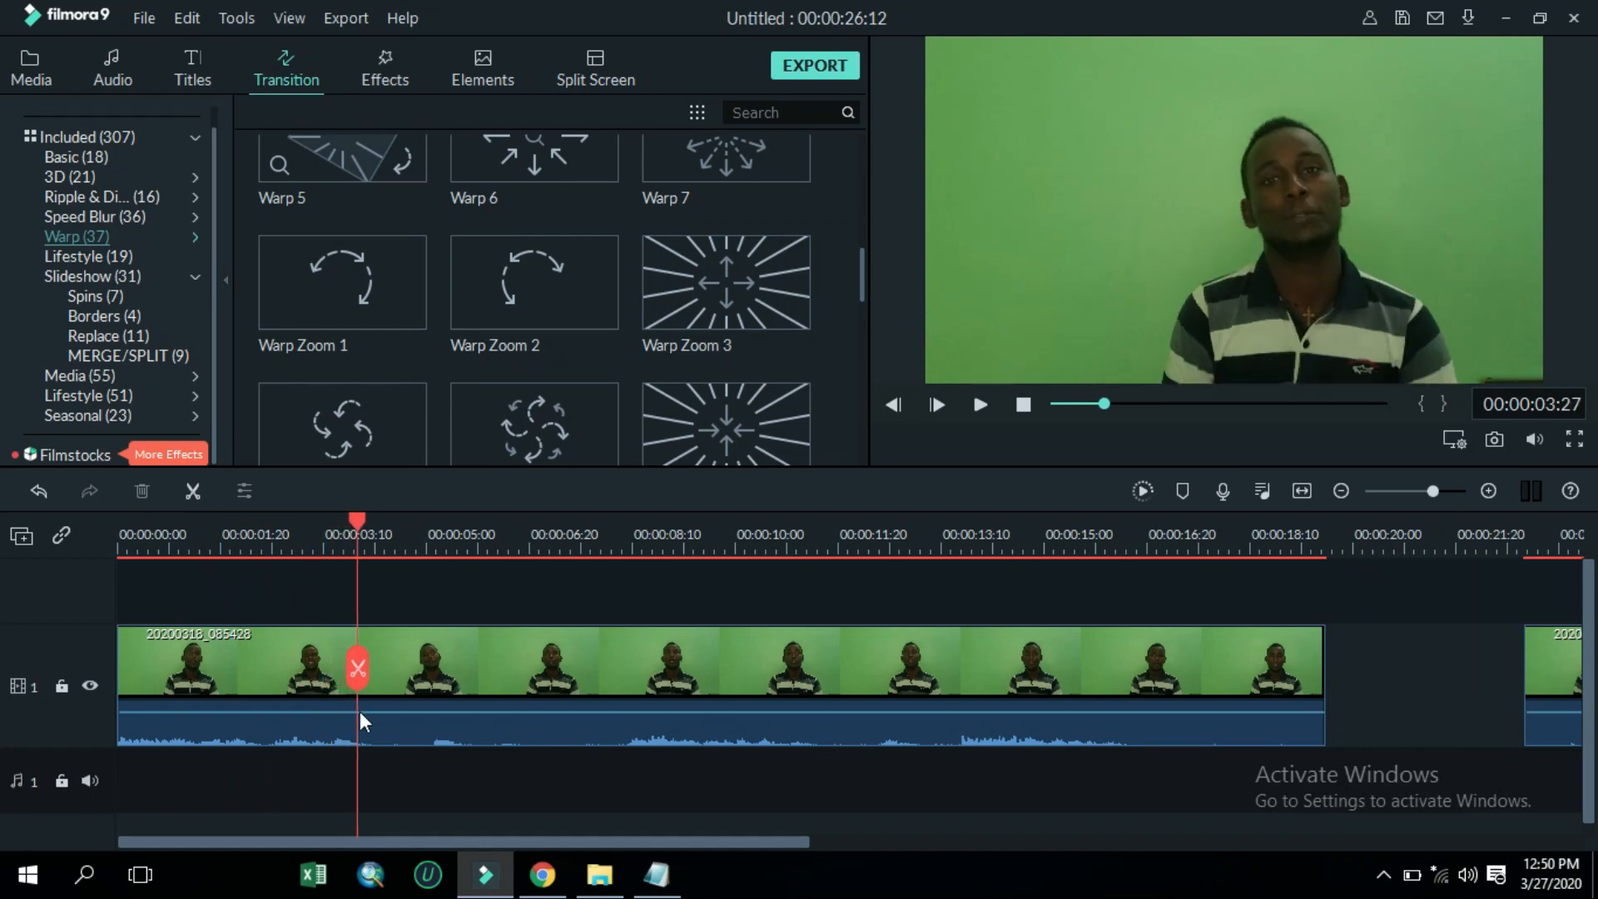
key(space)
drag(427, 537, 381, 581)
drag(391, 676, 478, 673)
key(space)
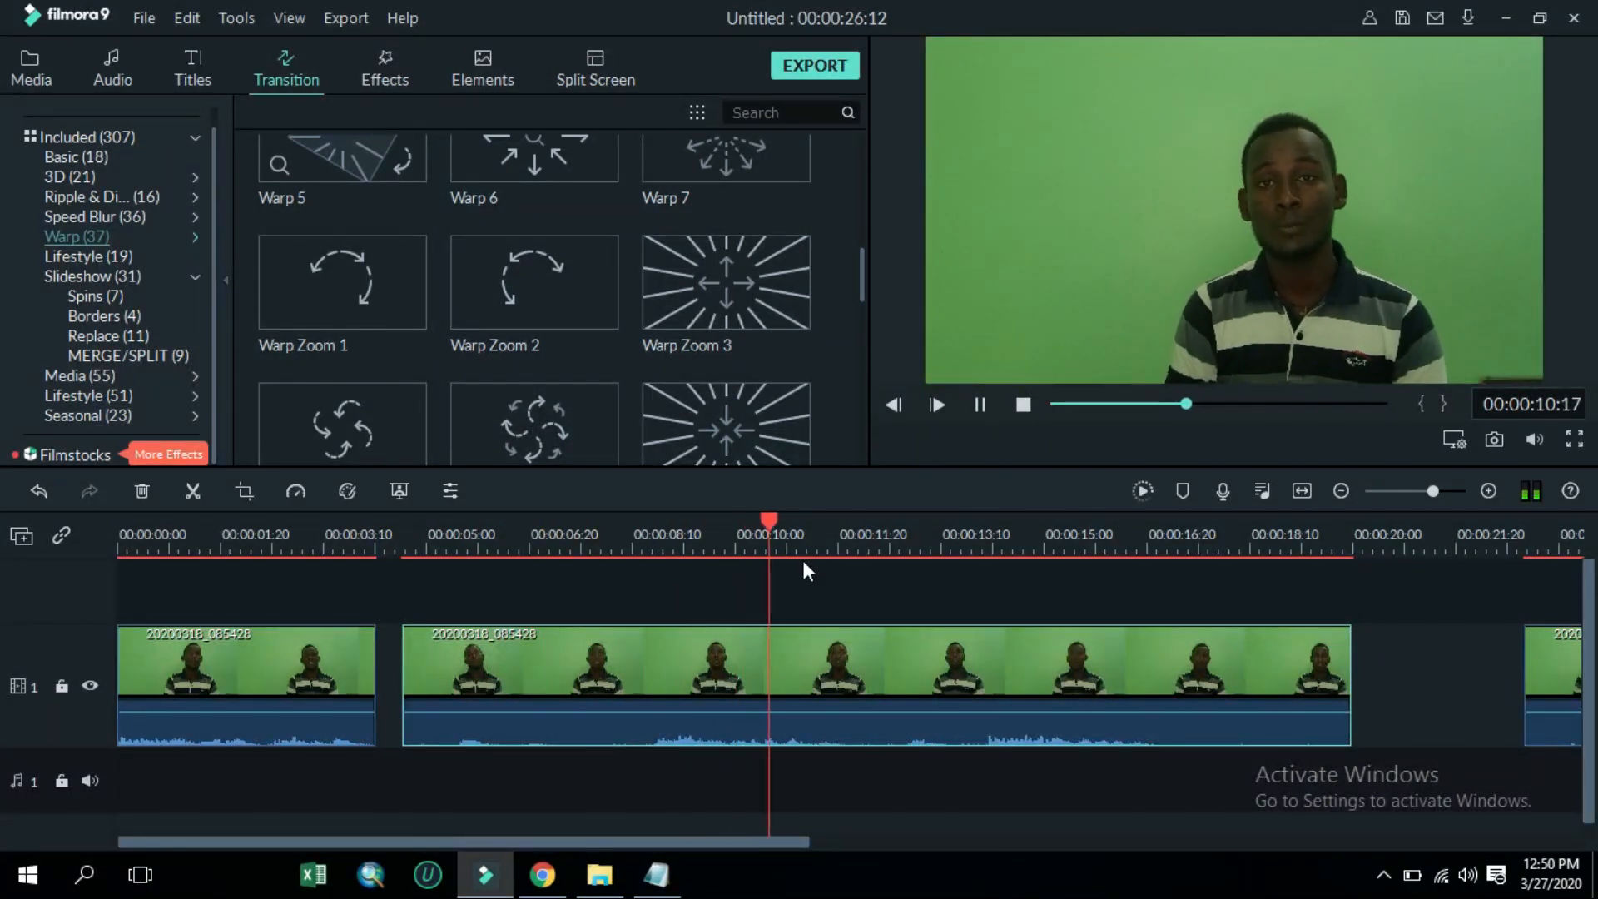
key(space)
Split the clip at about 00:00:10:27 and slide the segments together so no gaps remain
drag(818, 529, 792, 561)
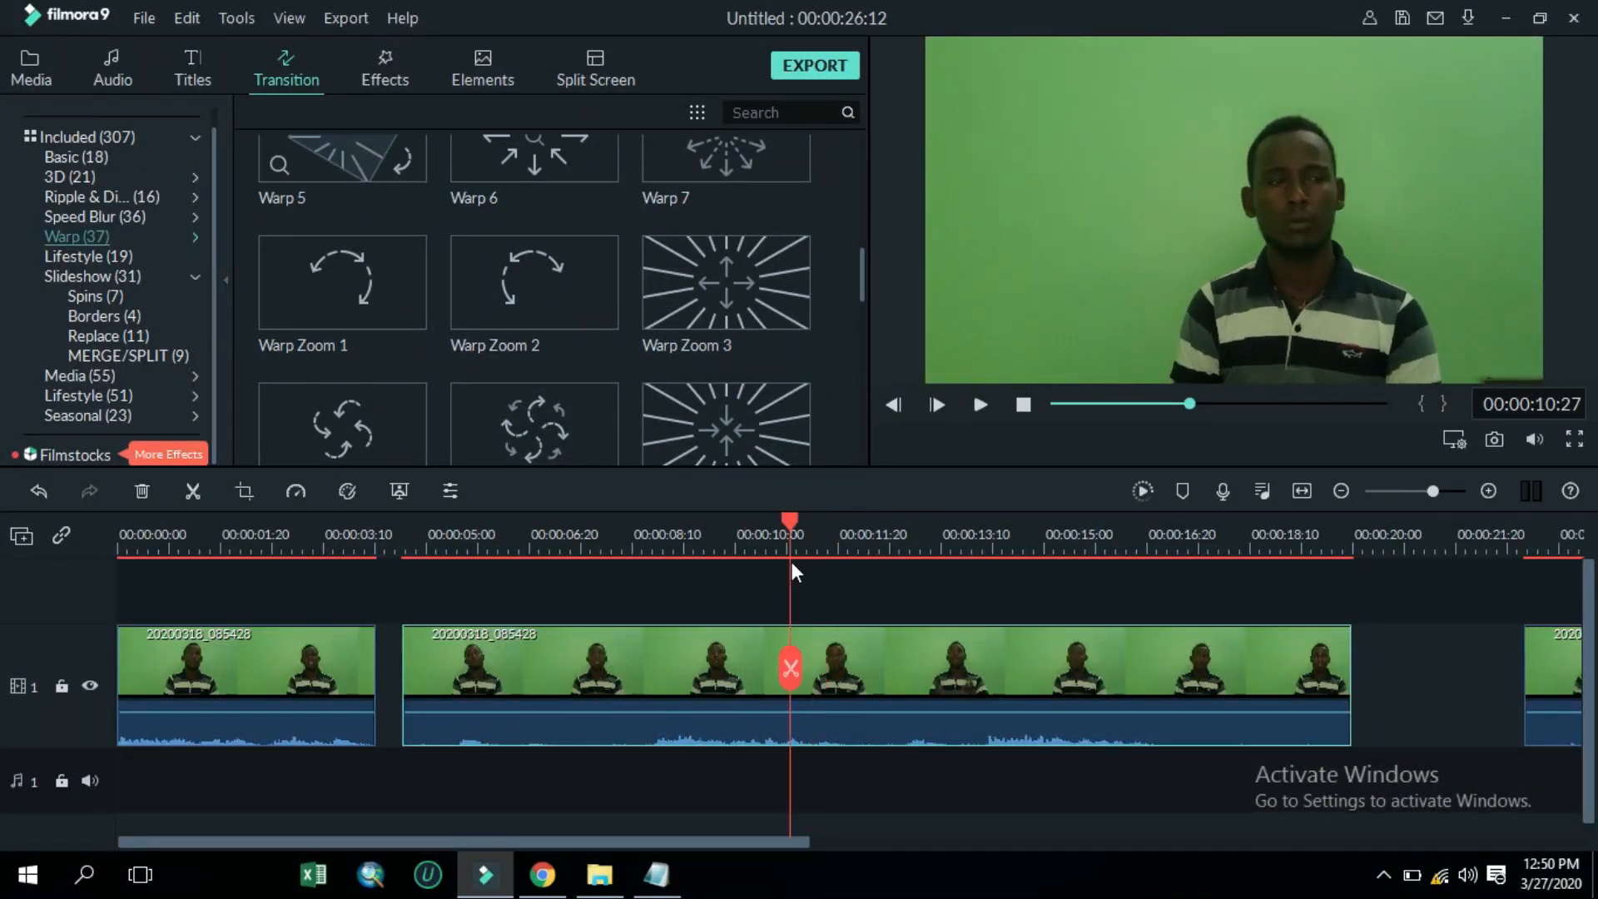
click(790, 666)
drag(696, 671, 671, 671)
drag(919, 677, 898, 677)
drag(1561, 678, 1367, 679)
drag(672, 842, 916, 871)
drag(905, 679, 917, 760)
click(919, 774)
drag(656, 842, 386, 722)
Add the 'Always Dreaming - Same Town Forever' music to the audio track from the start
click(112, 68)
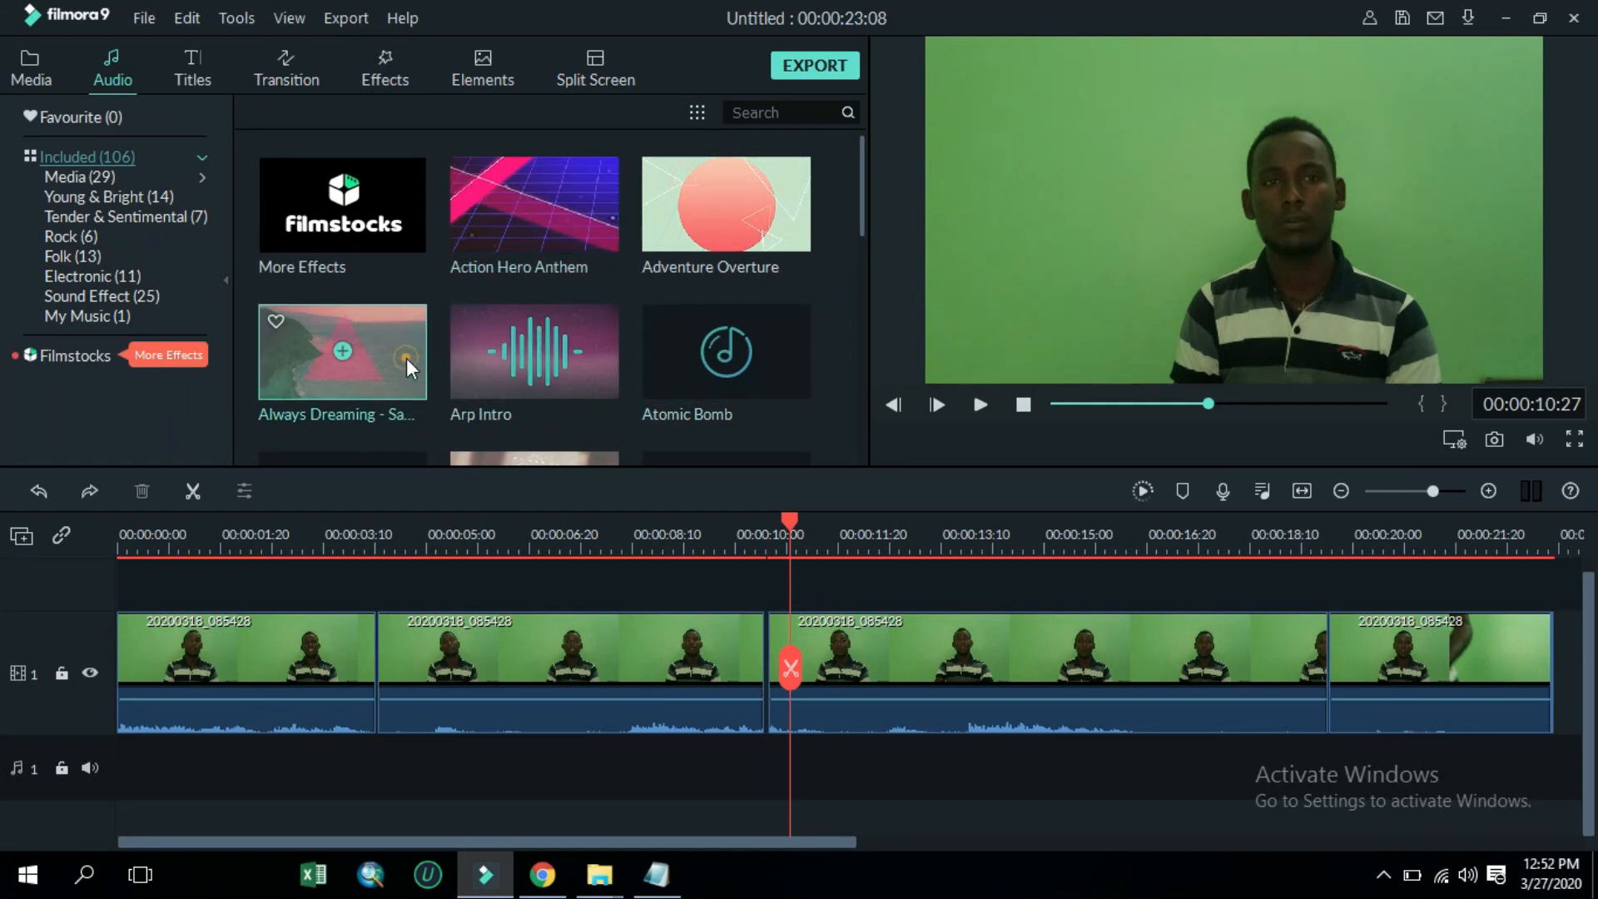
click(357, 326)
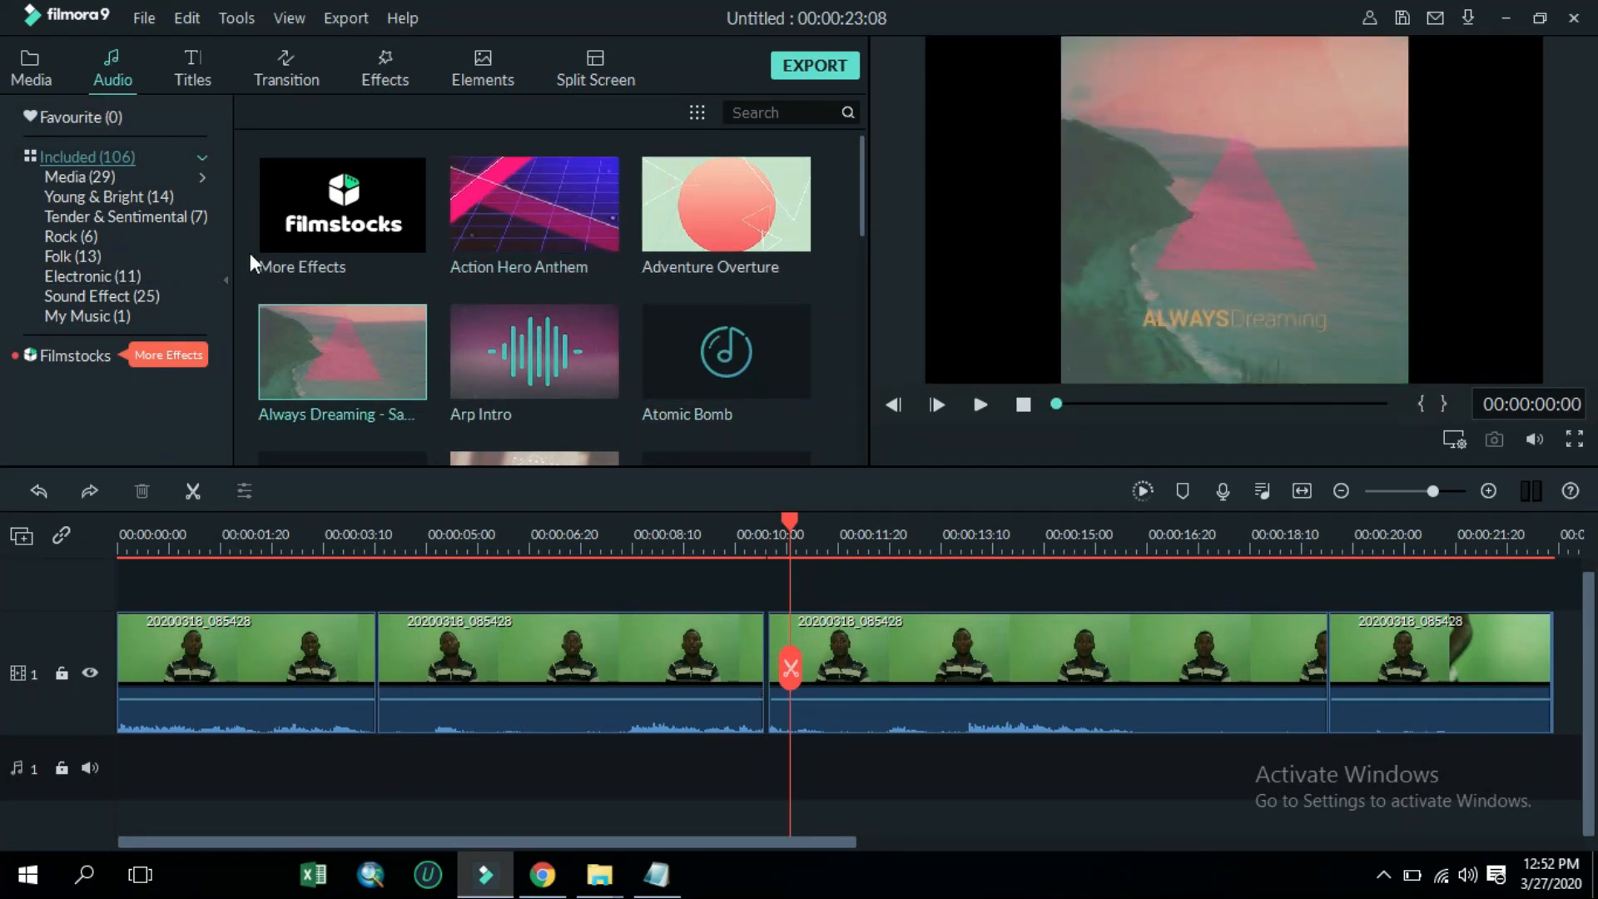
drag(389, 331, 22, 766)
click(492, 664)
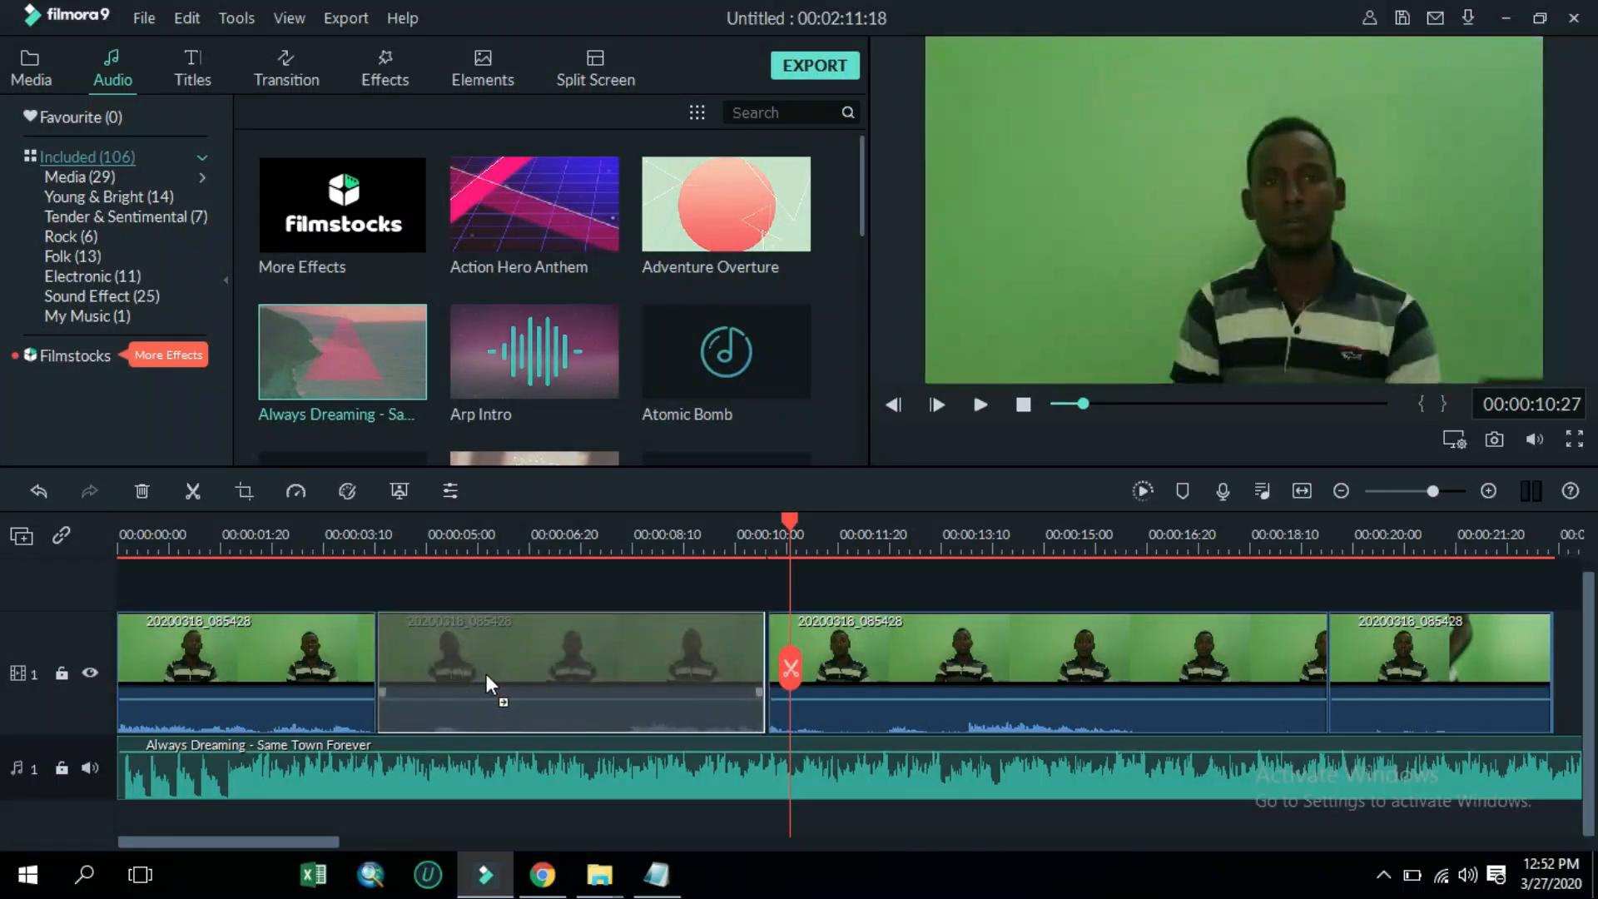
drag(815, 656, 802, 656)
click(1419, 491)
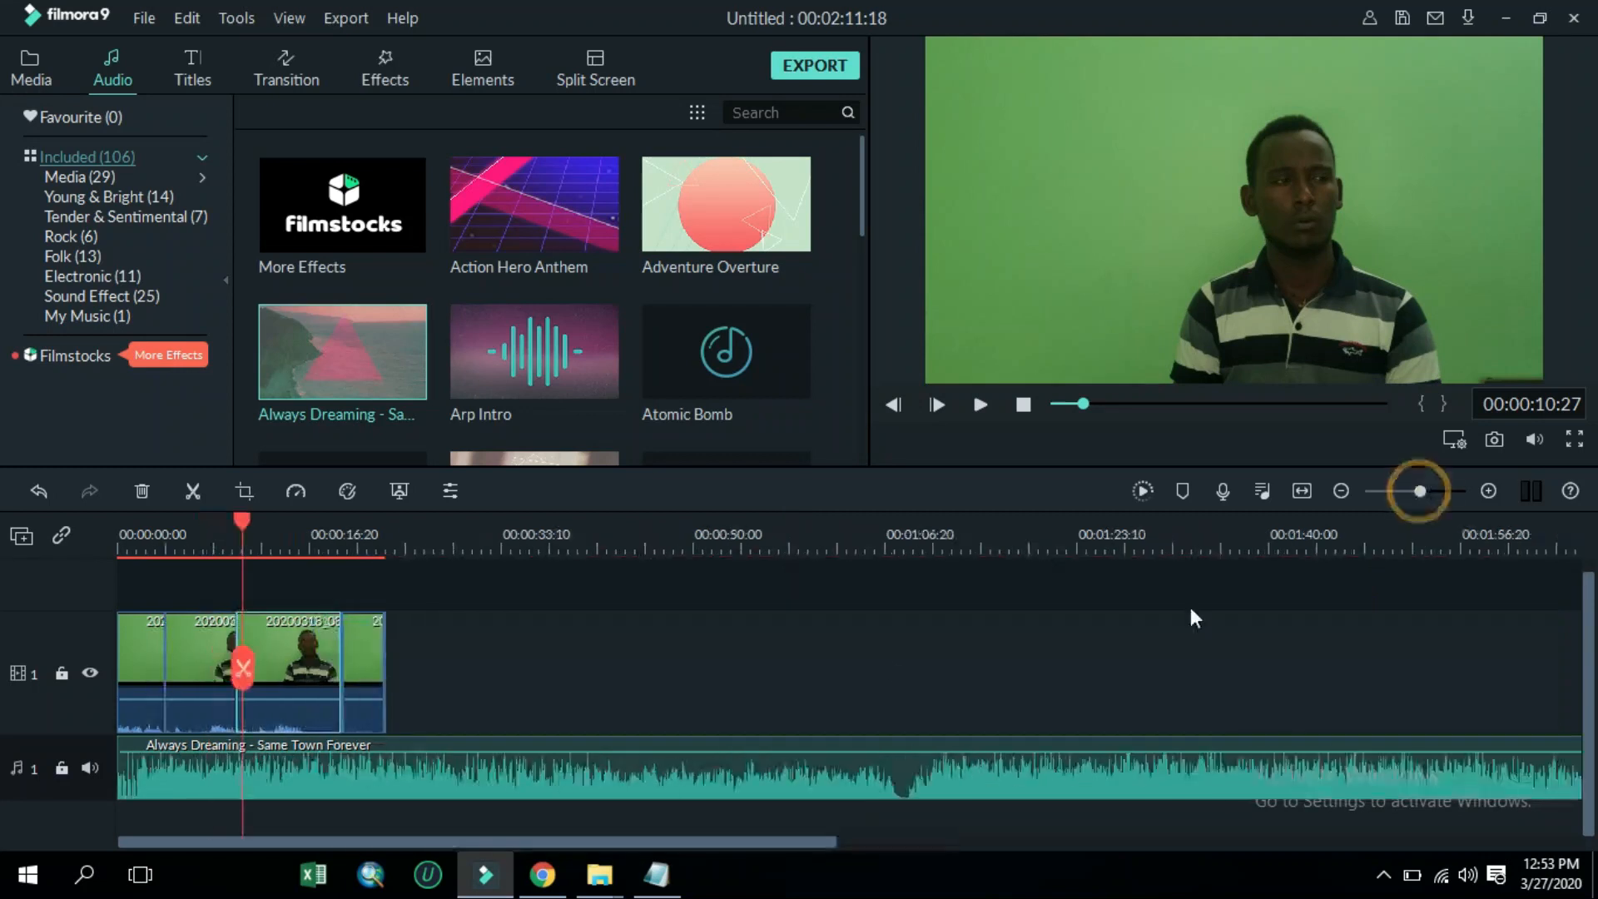
click(1448, 492)
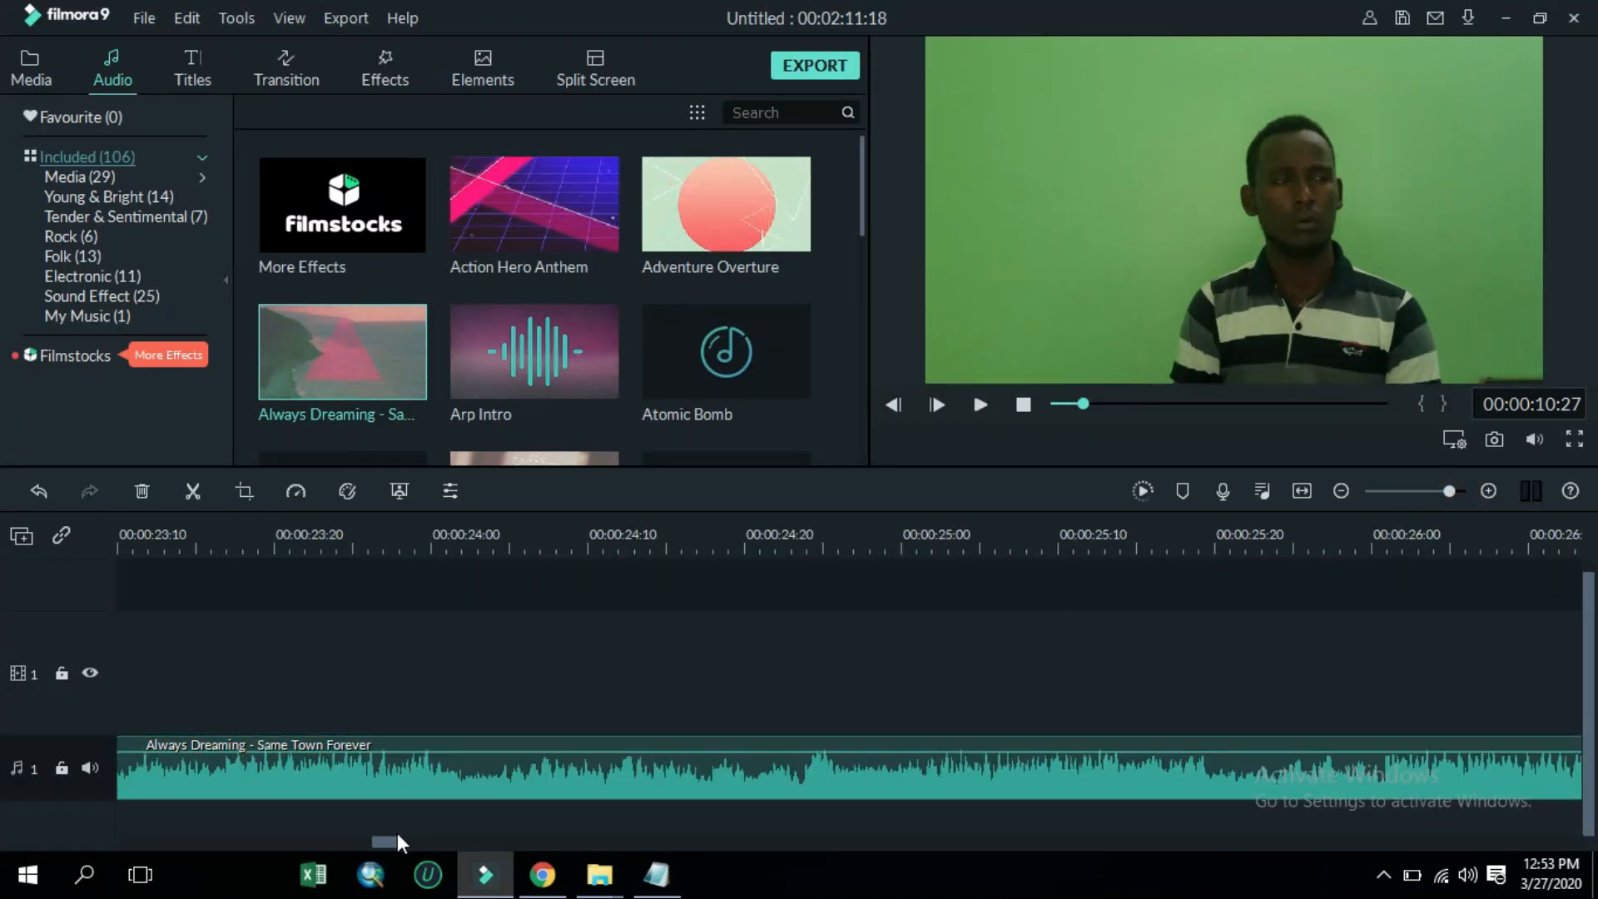
Slide the segment after the cut near 00:00:19:10 left so it closes the gap
drag(383, 837, 338, 836)
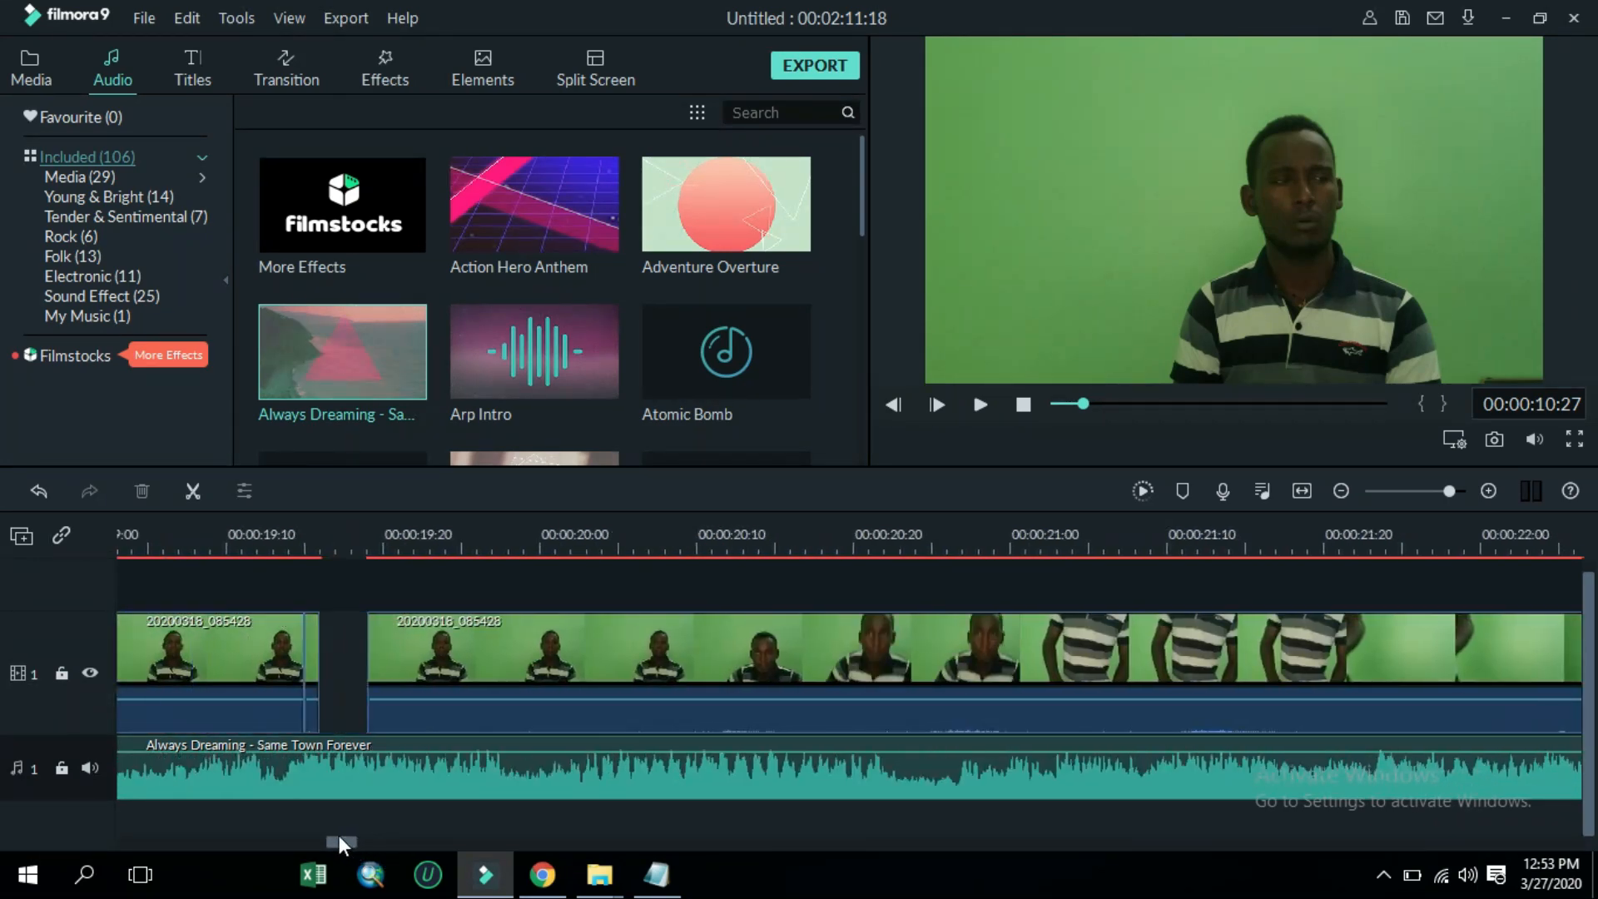
drag(531, 673, 477, 668)
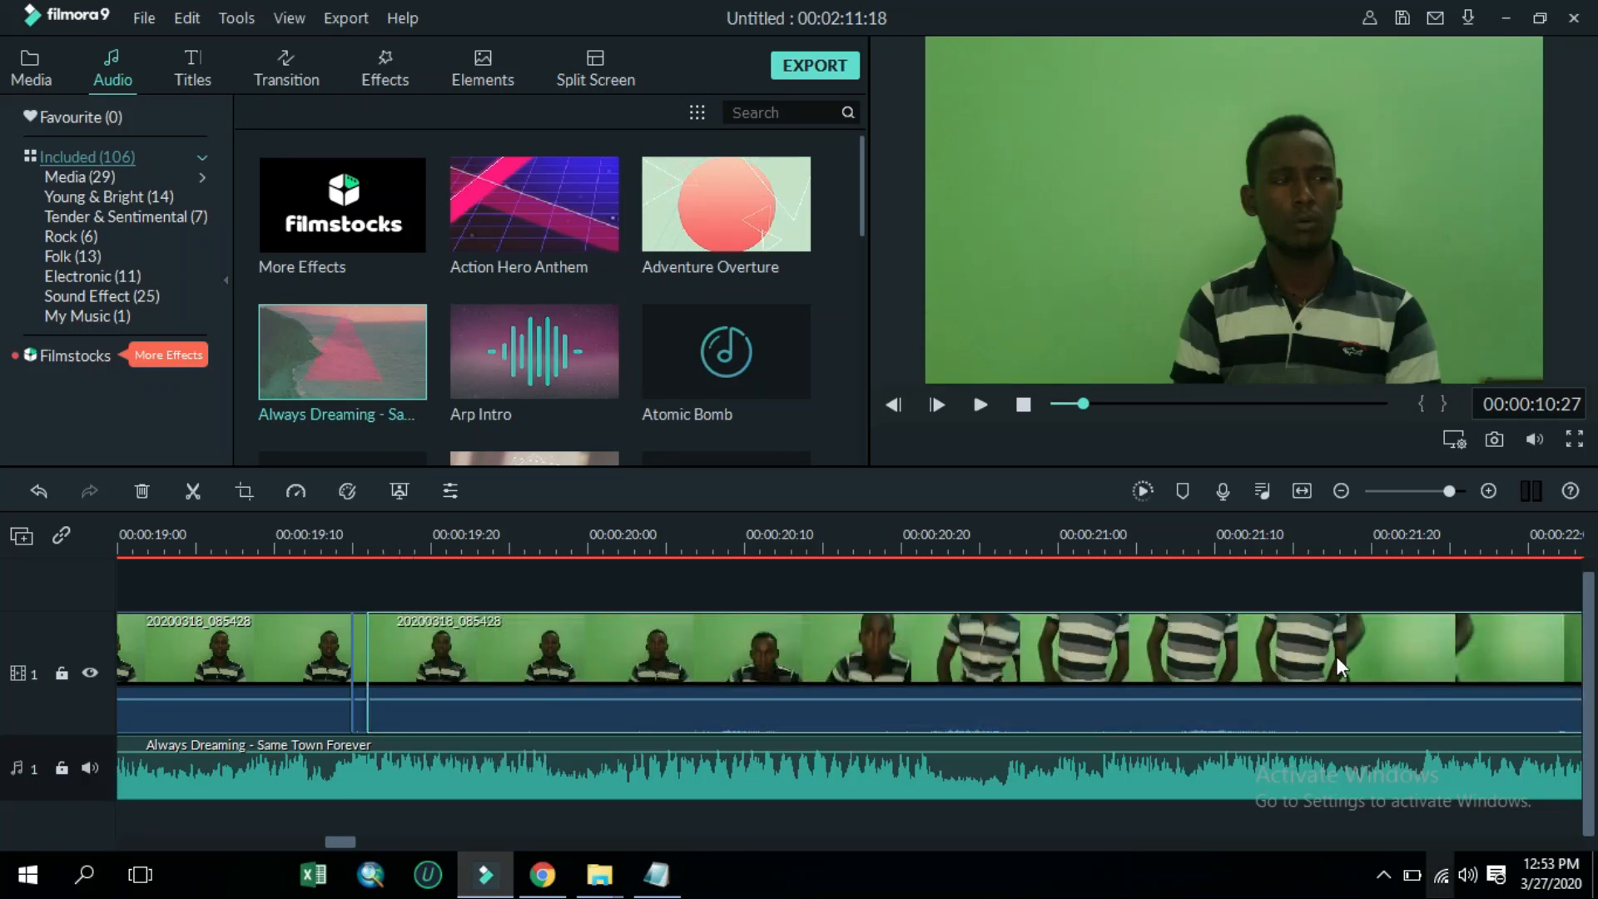
Play the edited timeline from the beginning to review it, then return to the start
click(1019, 410)
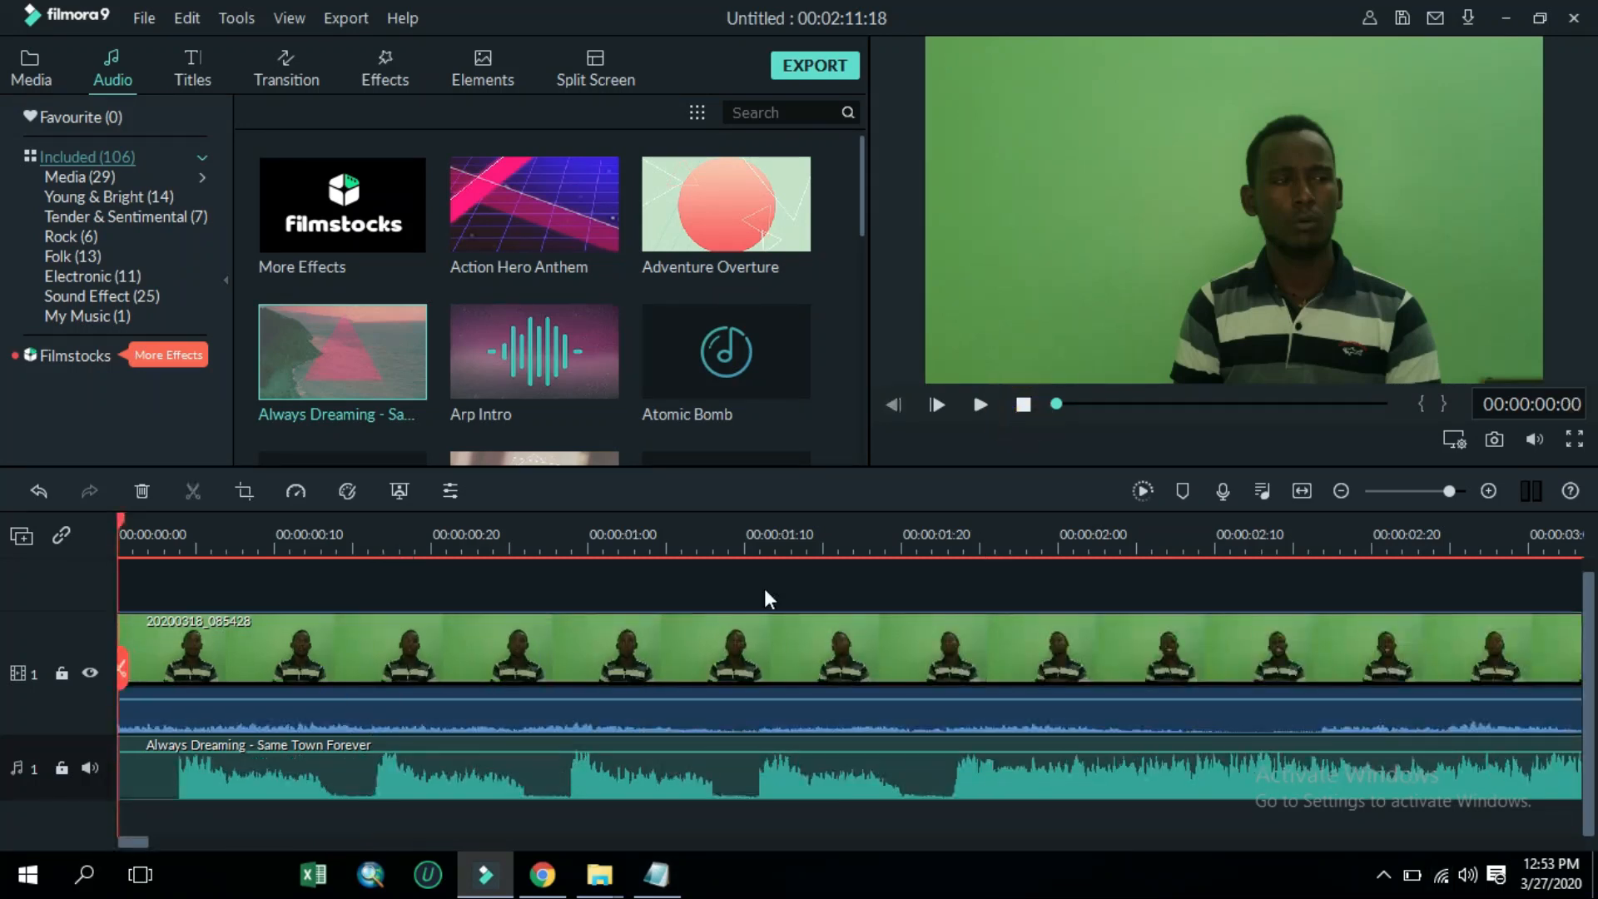
key(space)
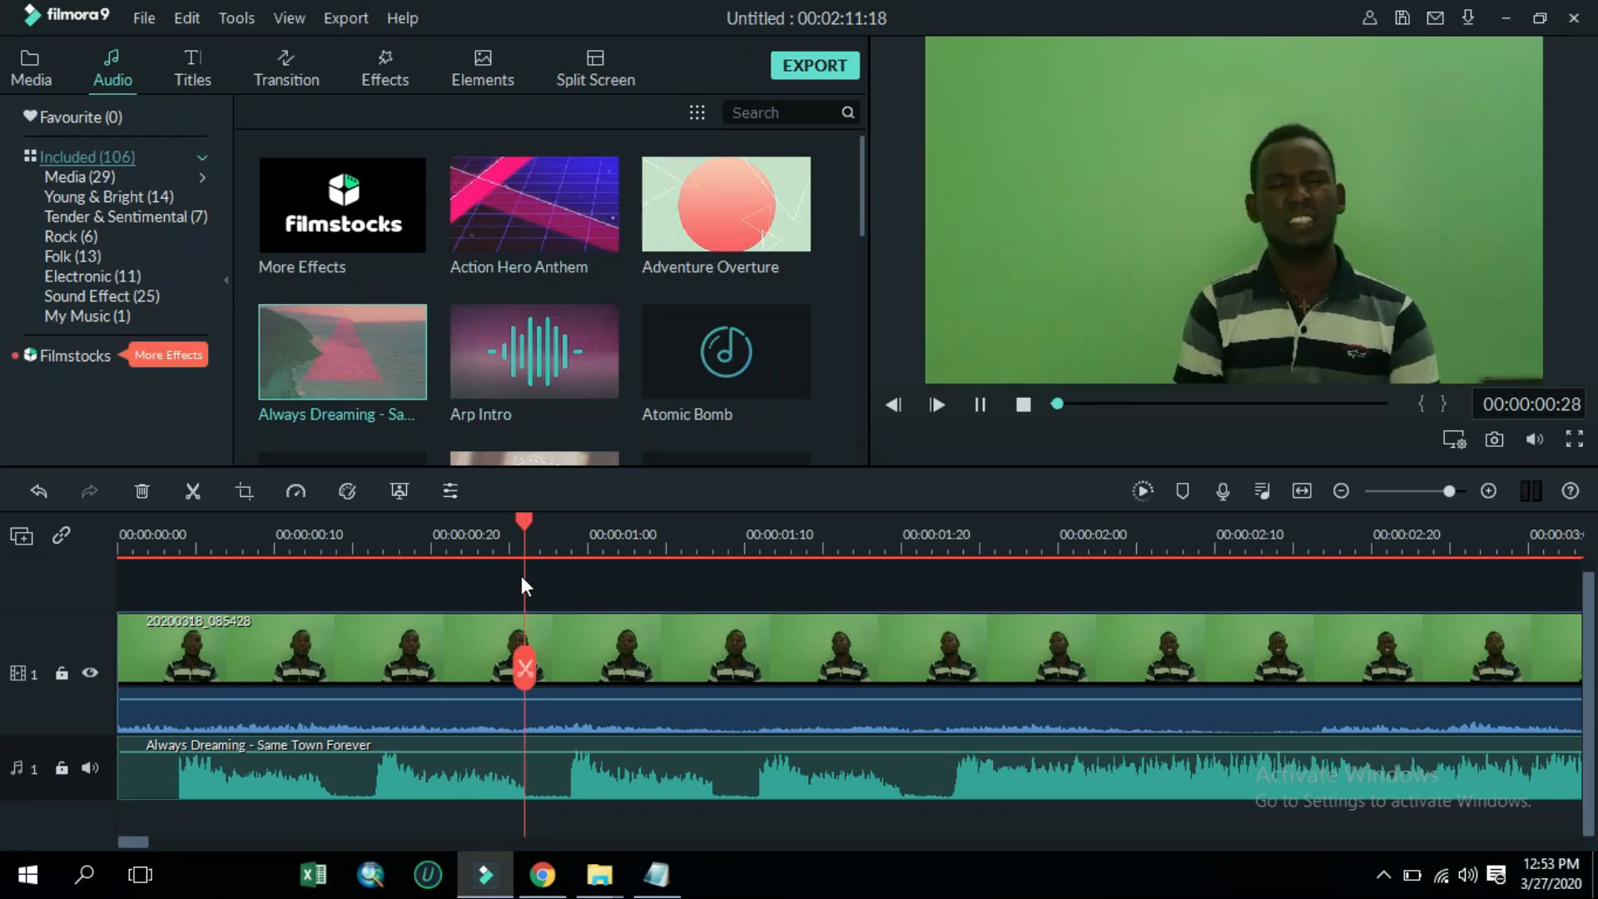
key(space)
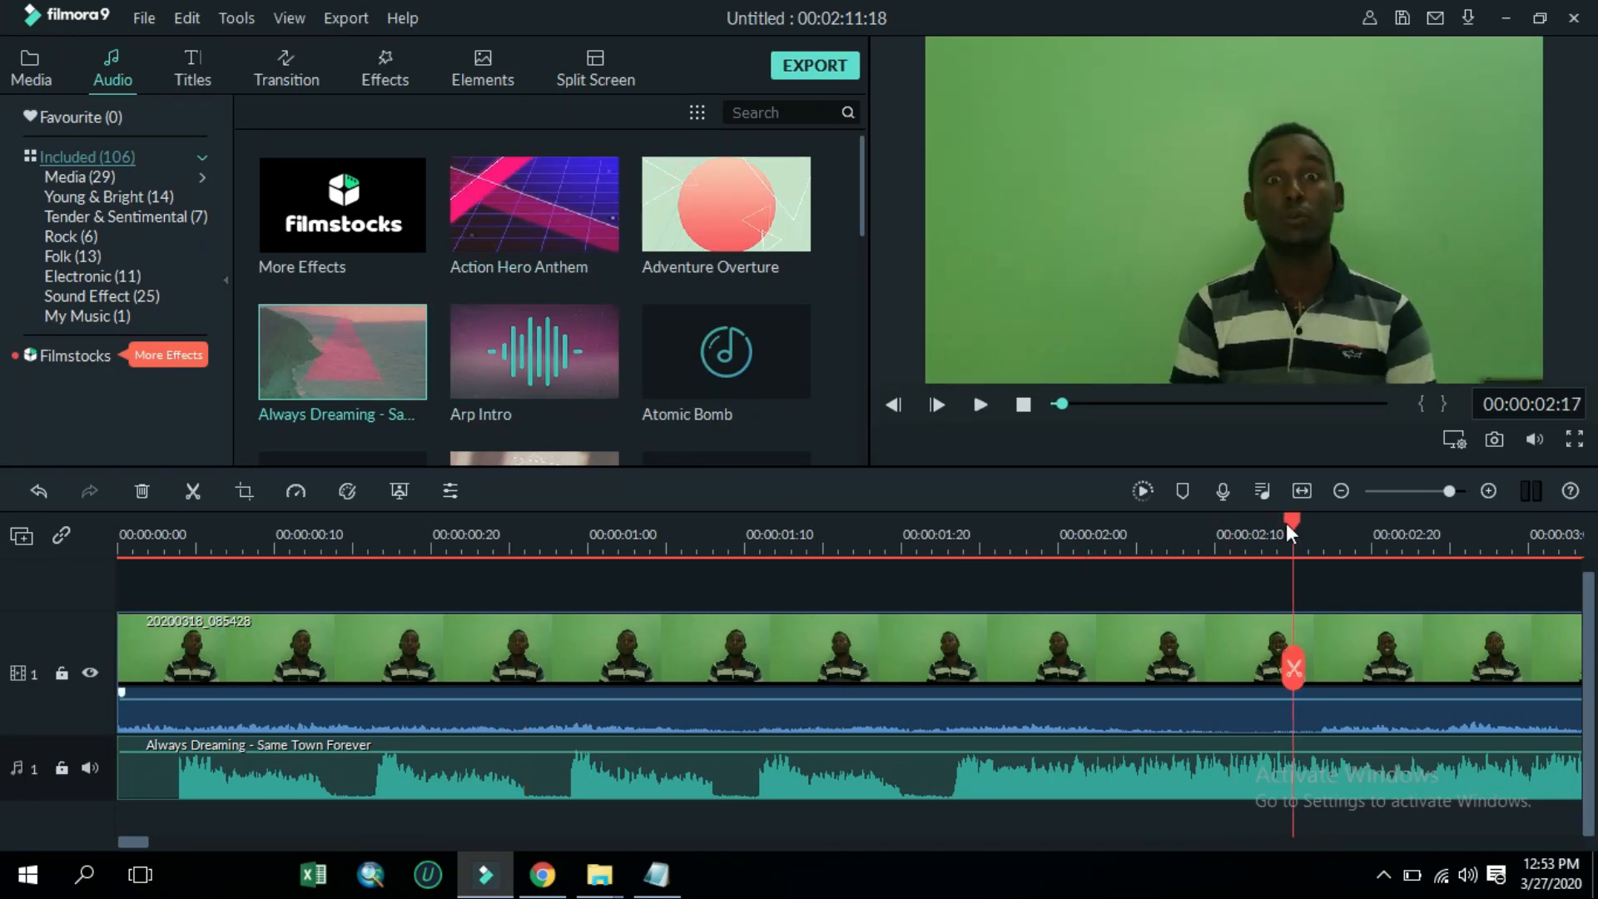
drag(1292, 523, 119, 523)
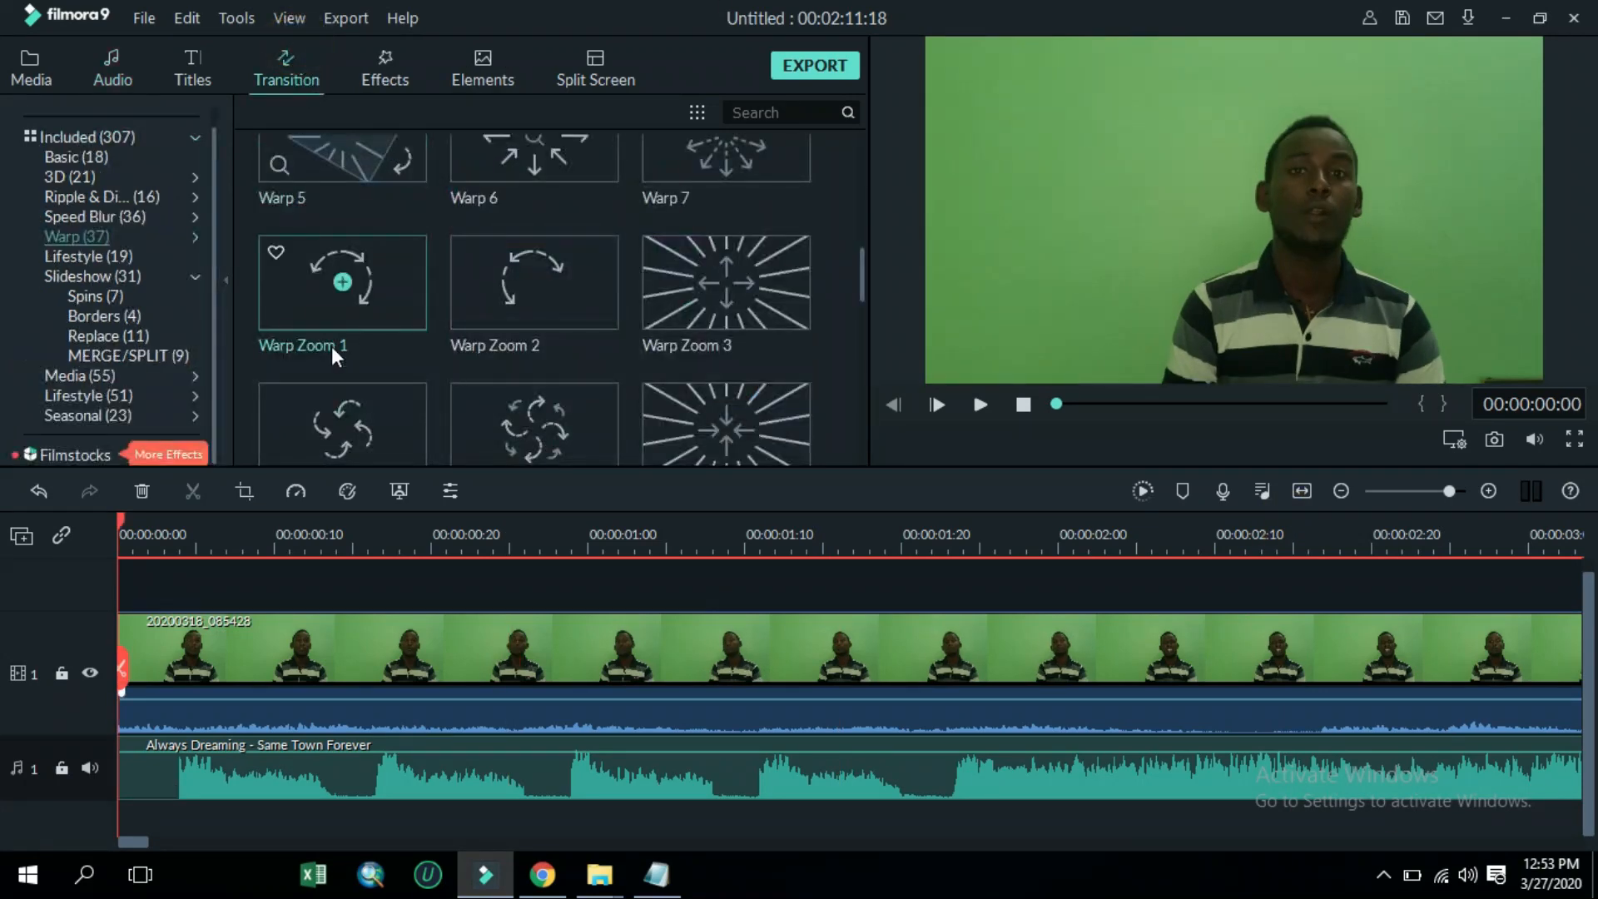
Add the BBQ Pack Knife Horizontal transition from the Lifestyle transitions at the join between the first two segments
scroll(336, 361, down, 10)
click(86, 393)
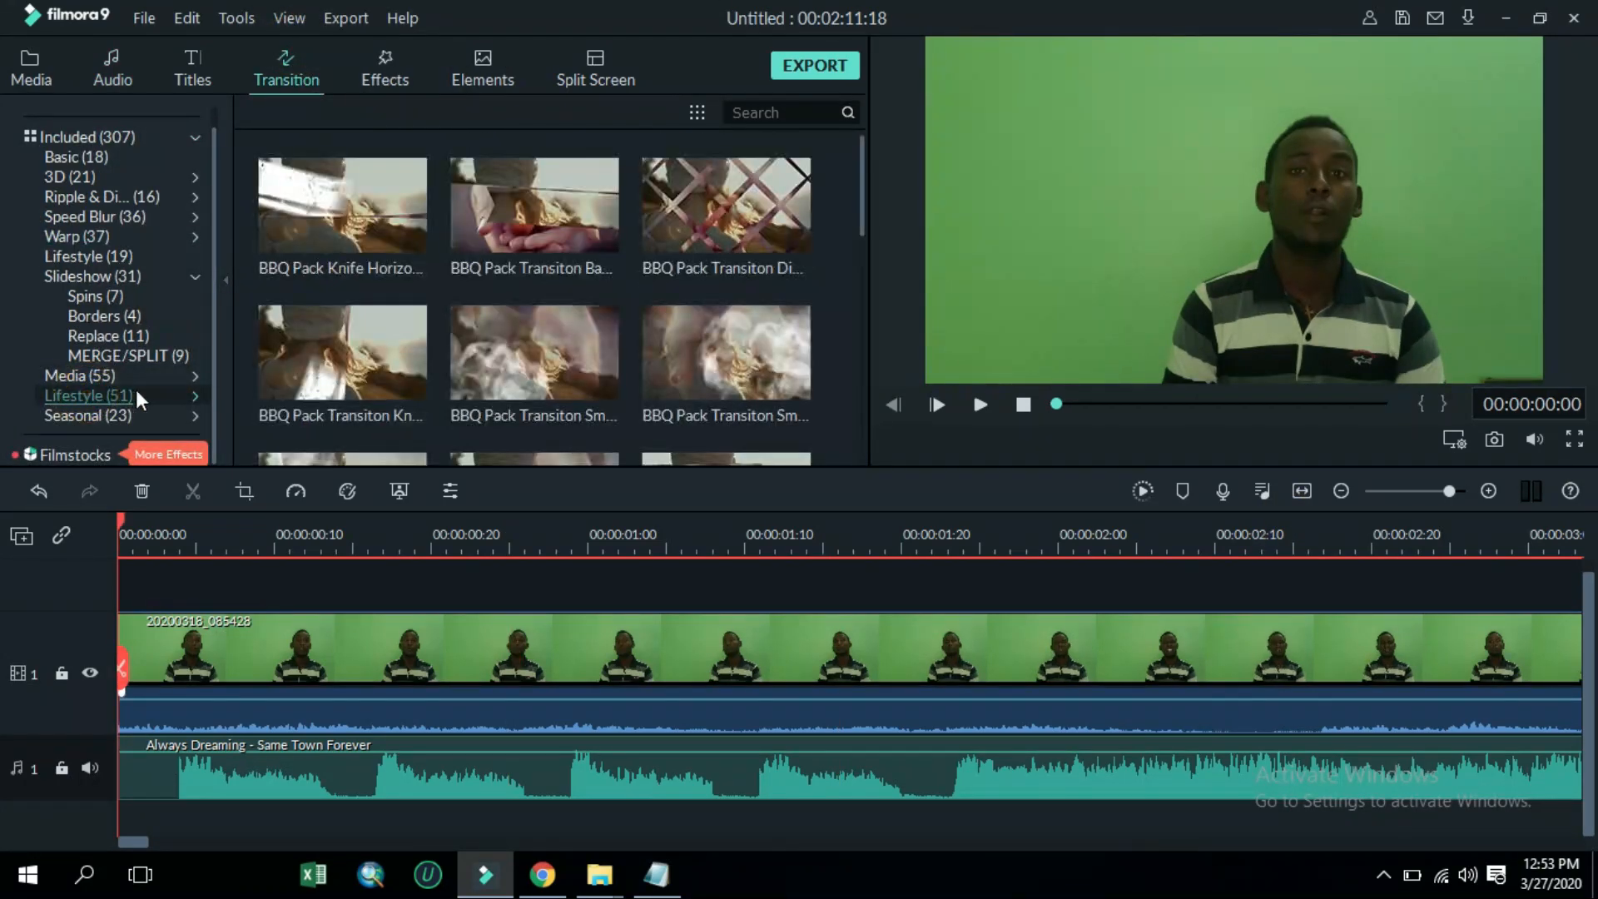
drag(397, 271, 164, 637)
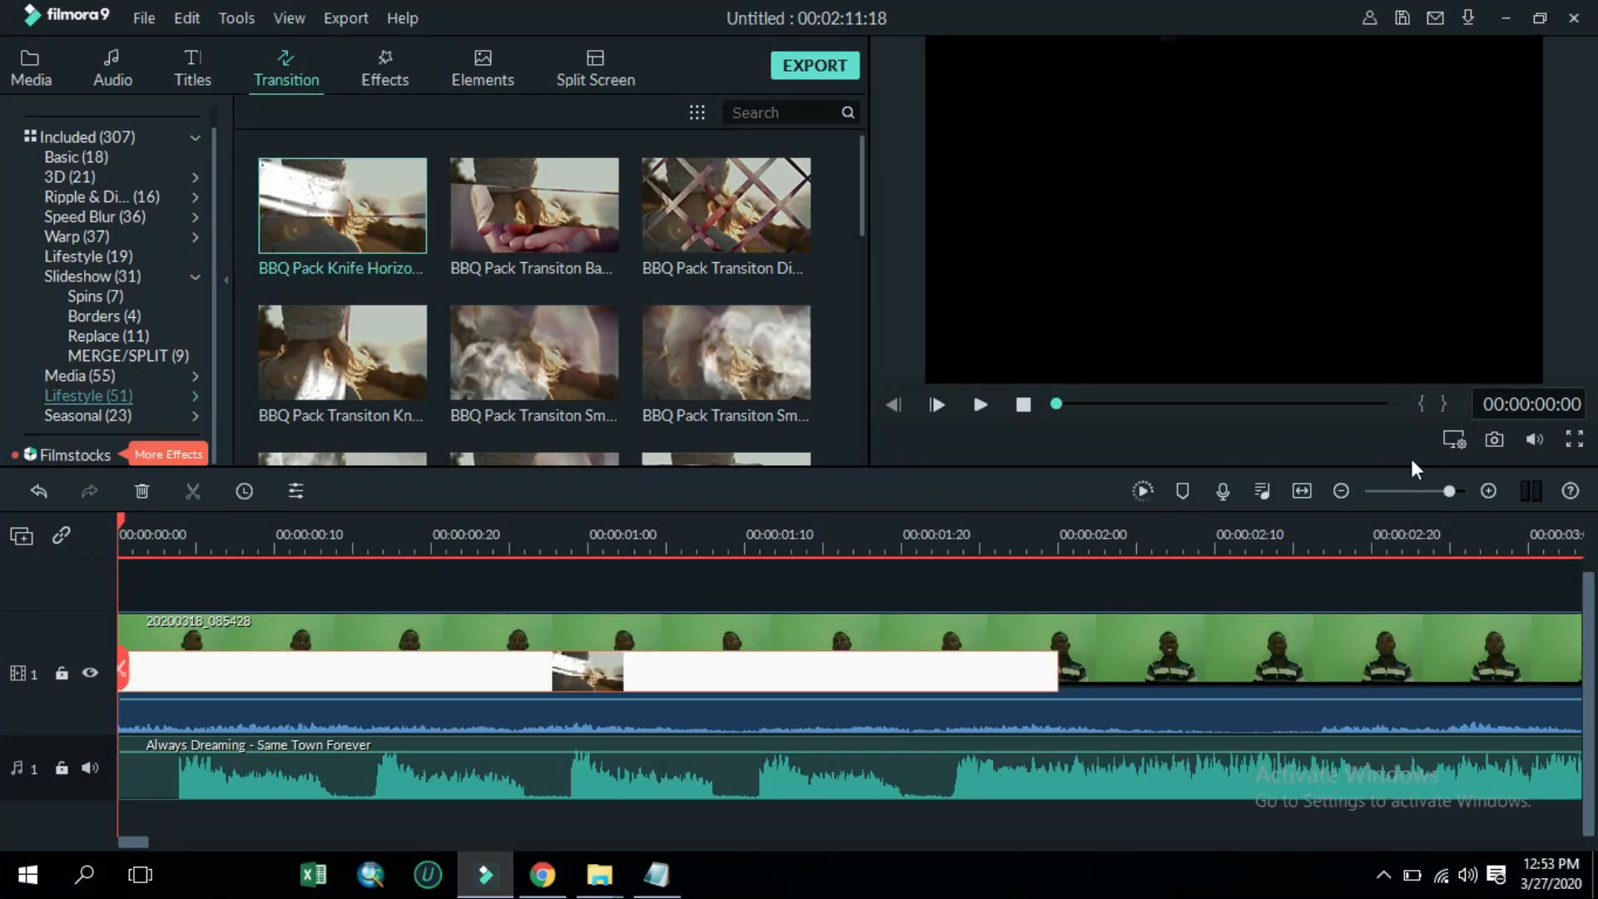
click(1418, 490)
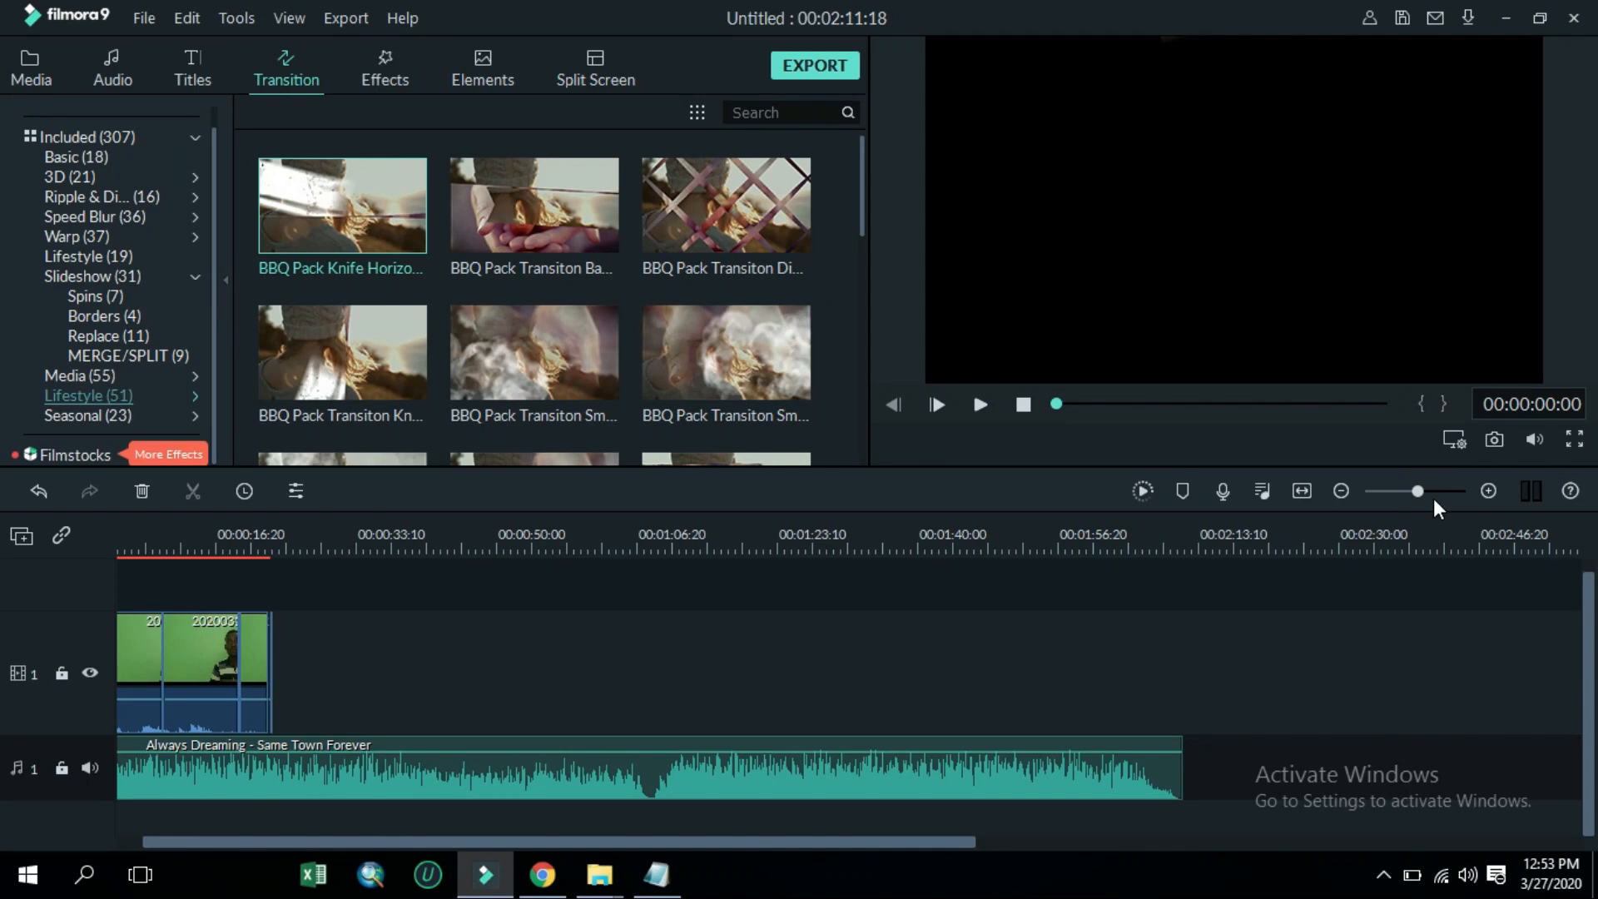
click(1432, 491)
drag(332, 841, 218, 849)
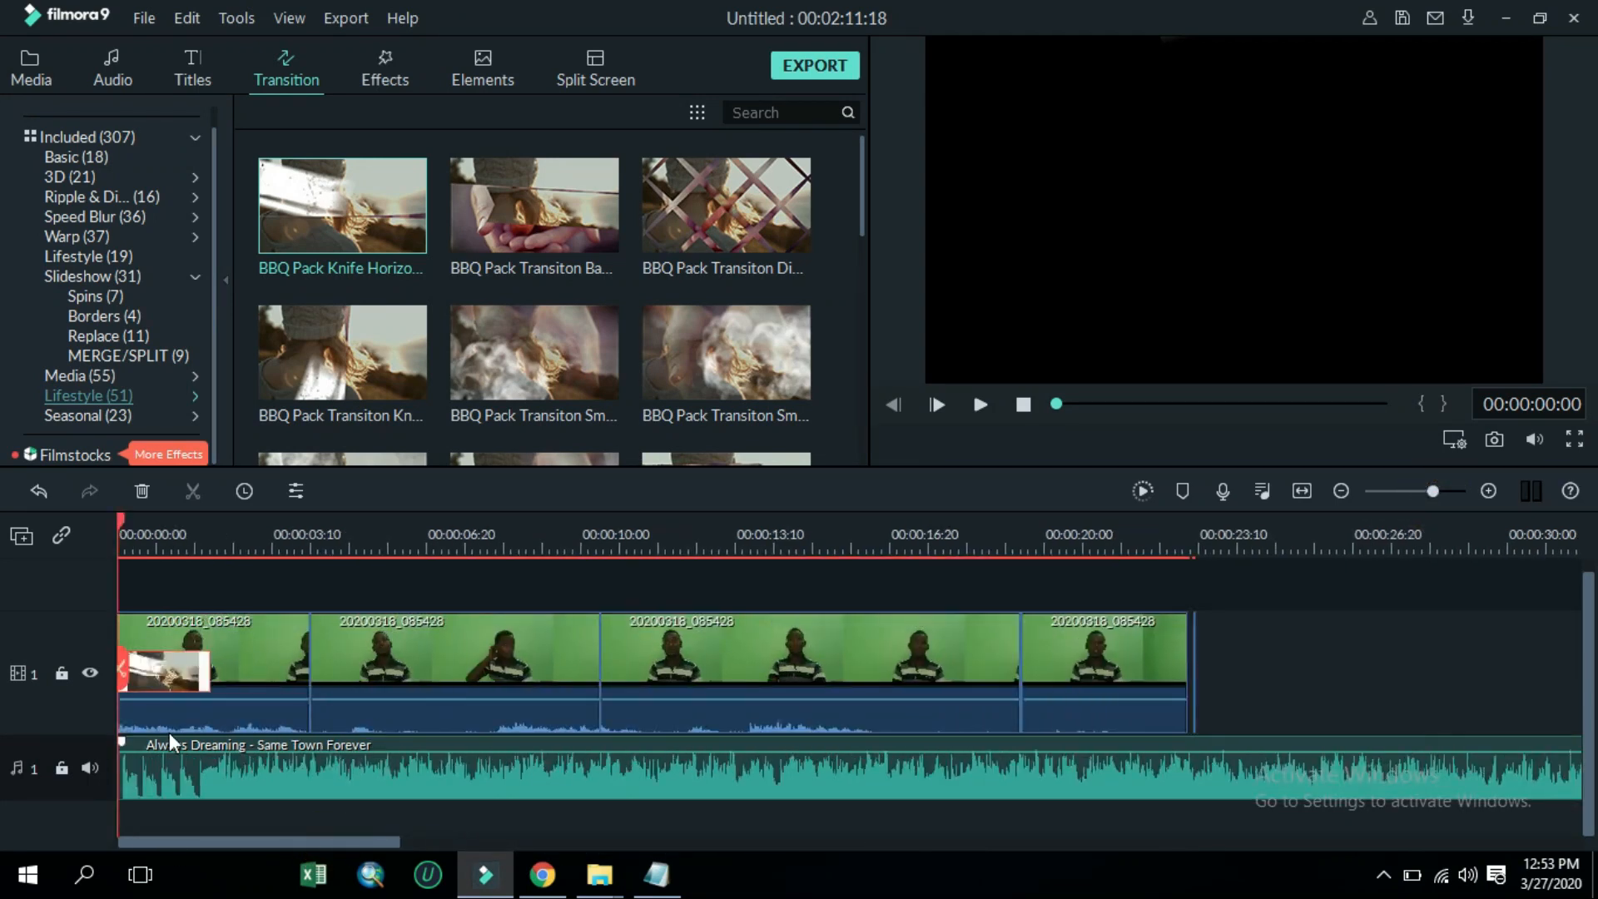
drag(208, 681, 301, 692)
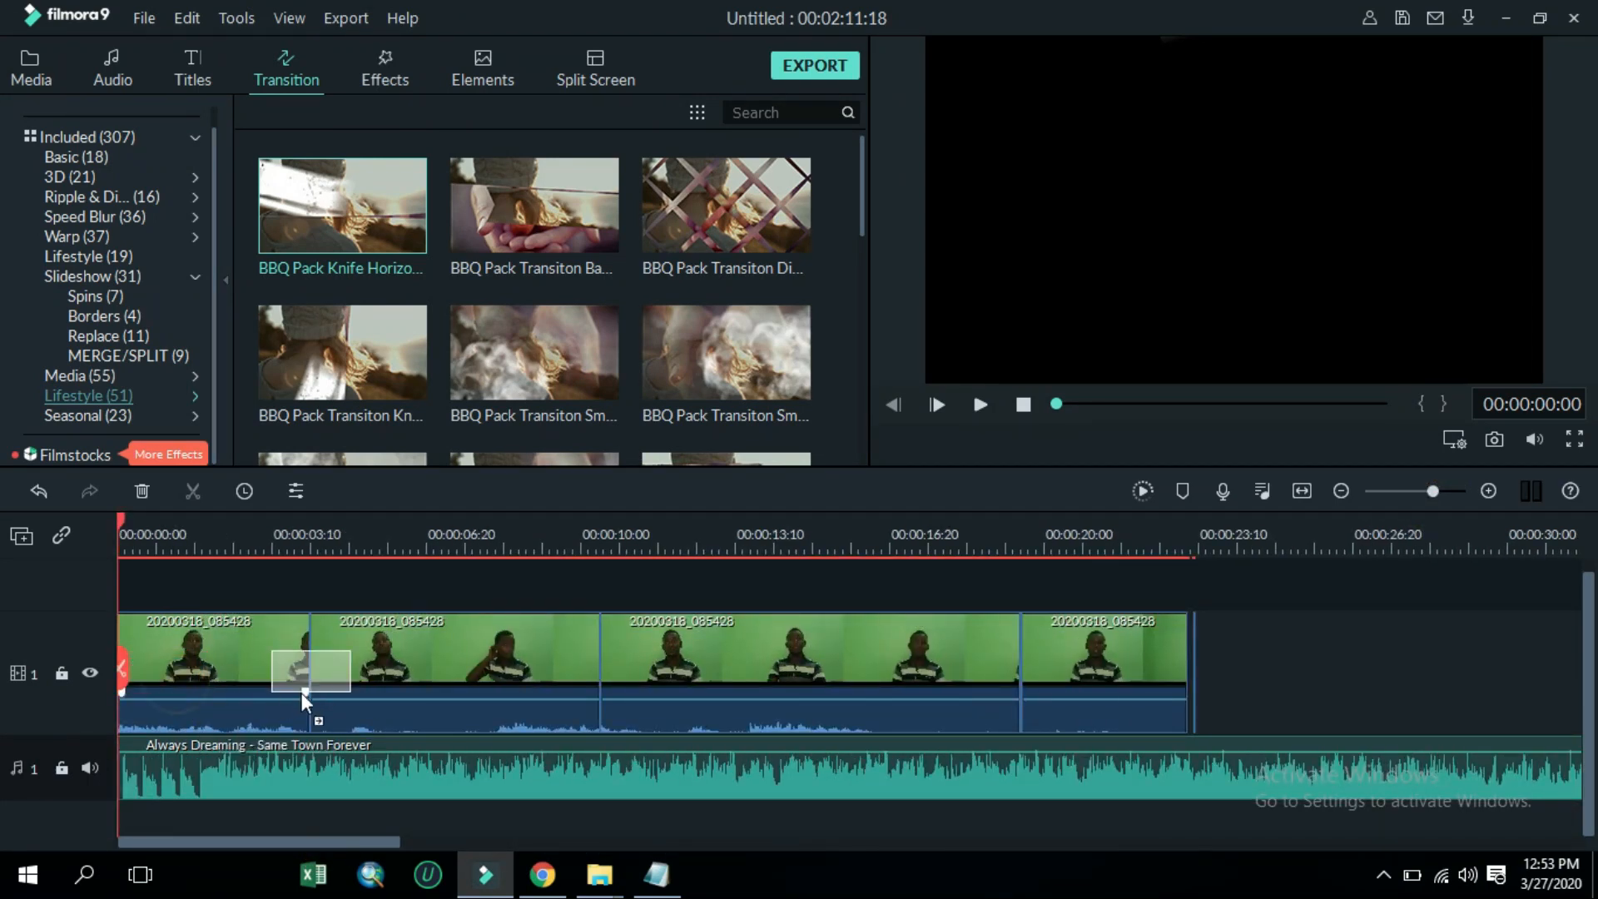
Add two more Lifestyle transitions at the next two segment joins, the last being Travel Life - Transition 2
scroll(416, 325, down, 3)
drag(390, 213, 596, 666)
scroll(755, 308, down, 5)
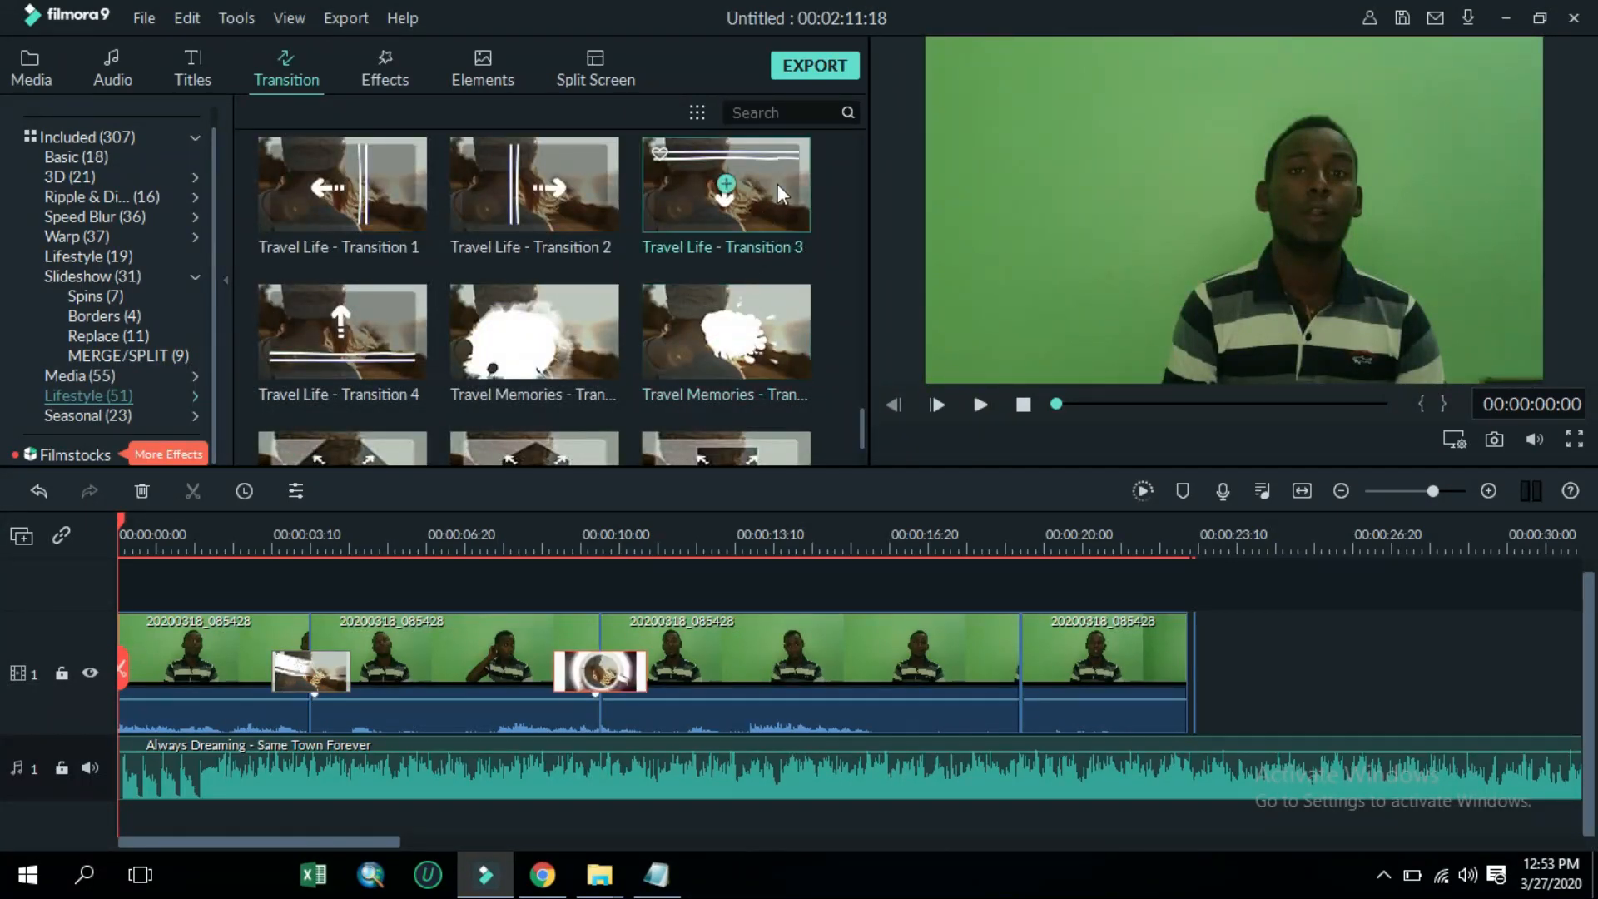
drag(606, 213, 997, 671)
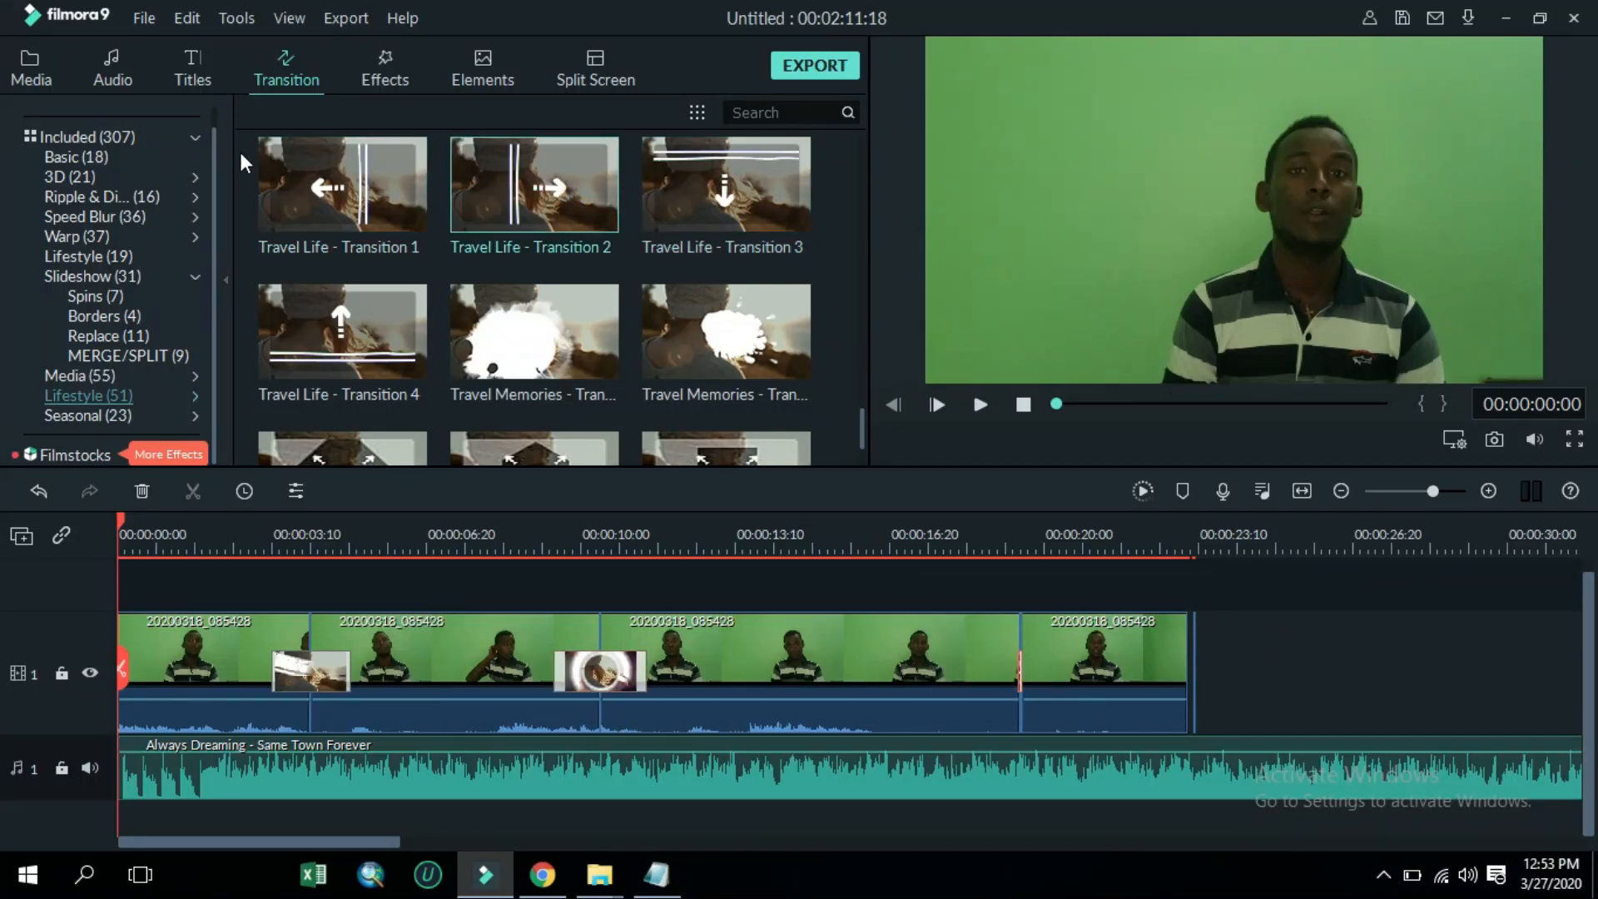
Place the Title 4 title on a new track above the video, starting at about 00:00:03:10
click(208, 72)
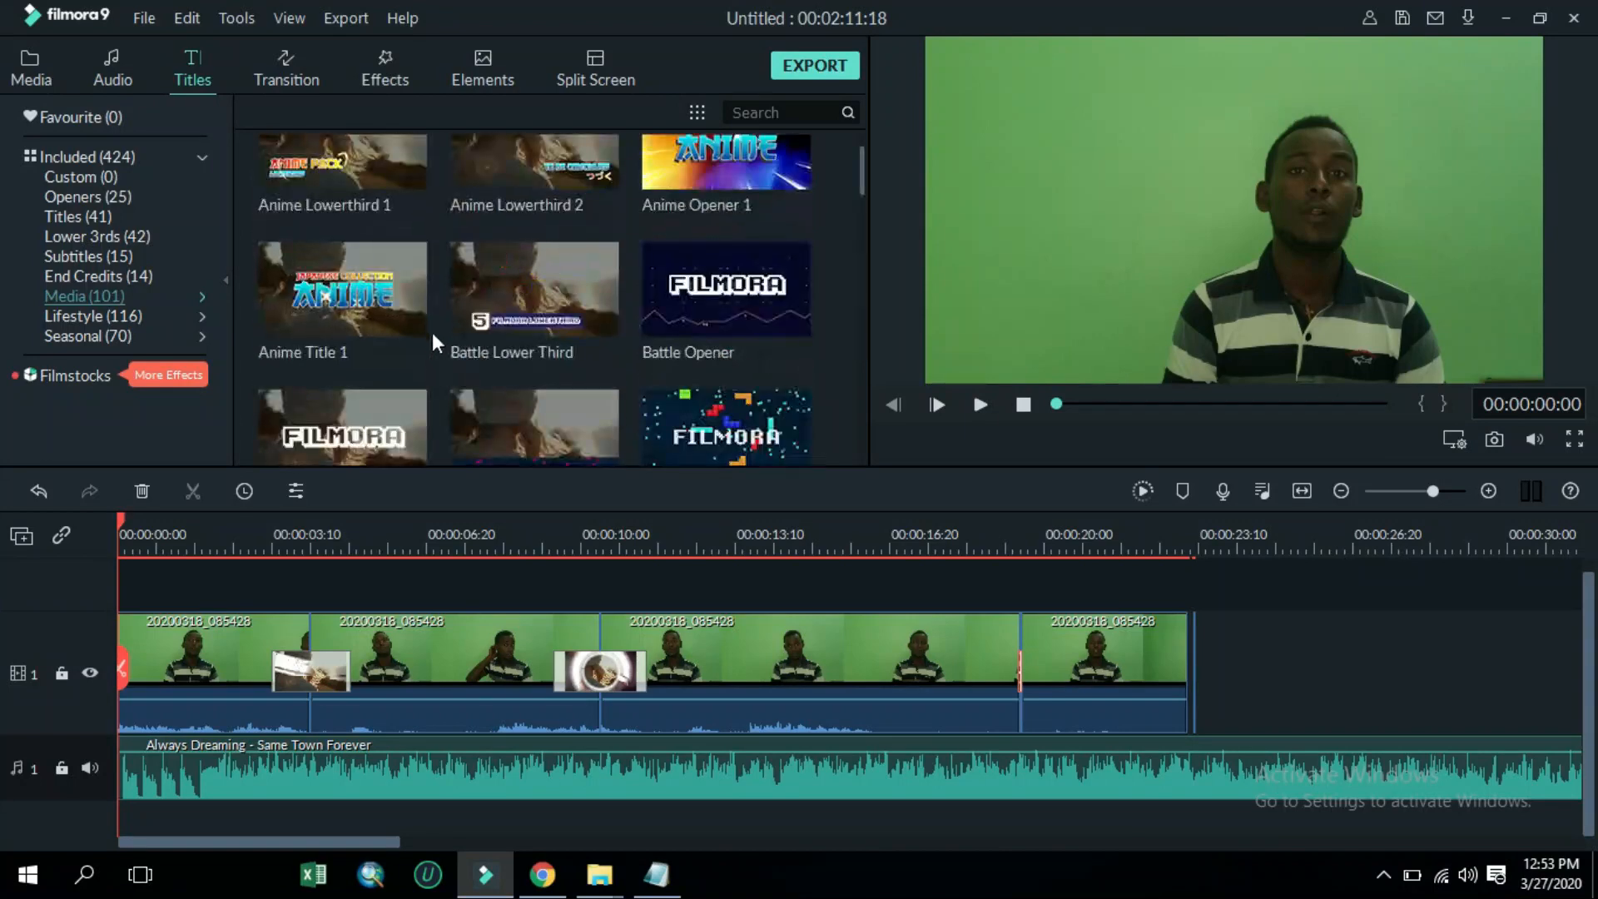
click(80, 216)
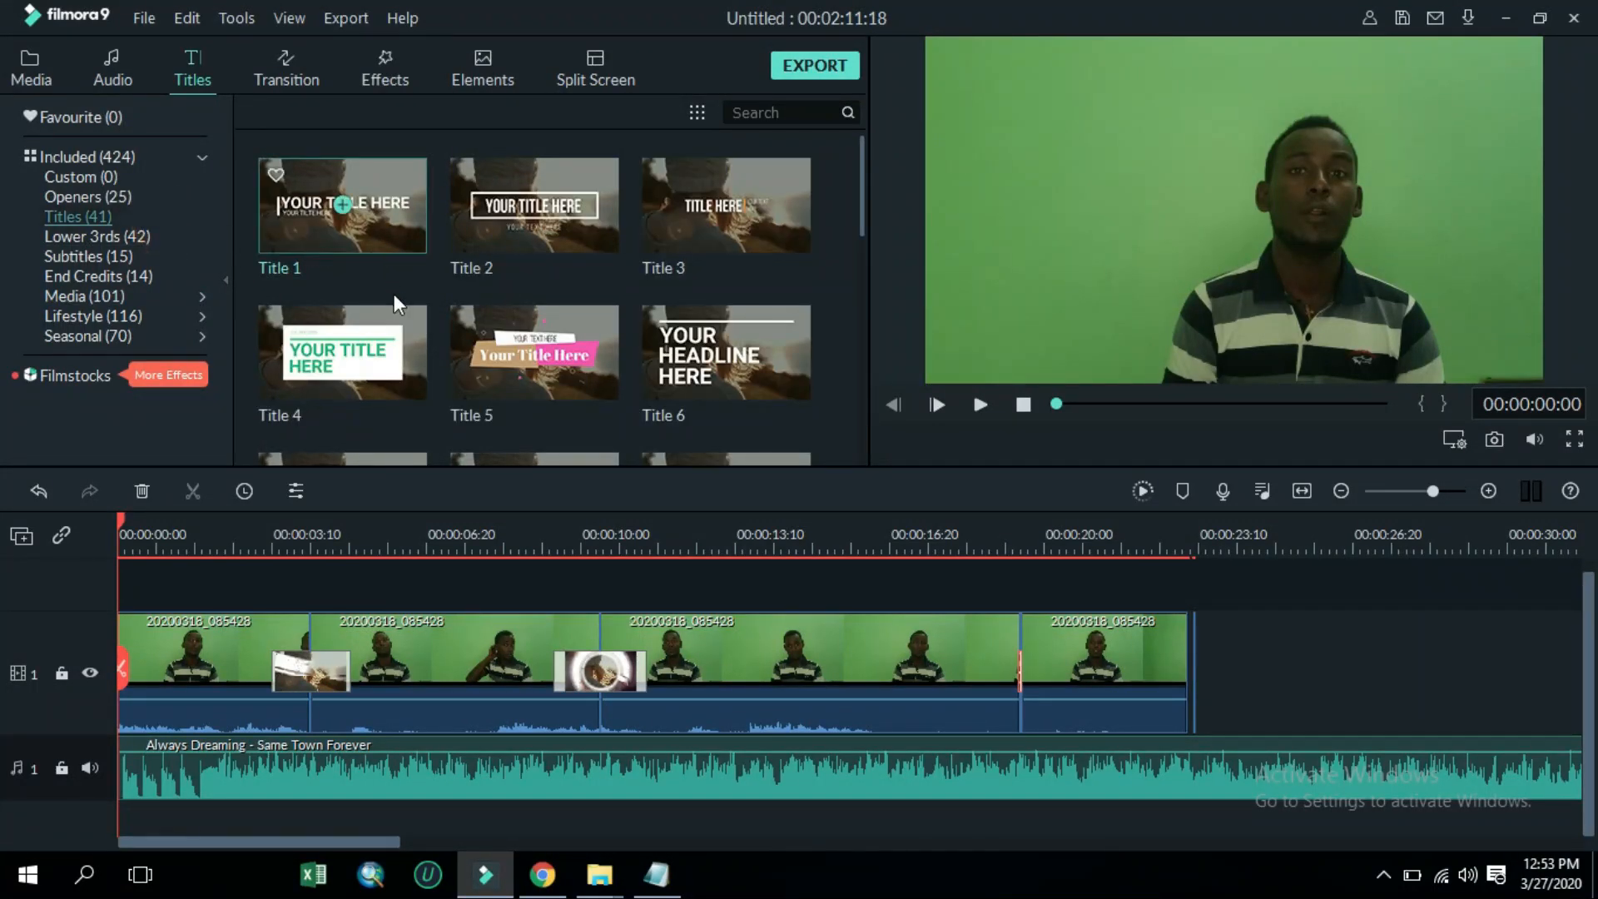
click(417, 357)
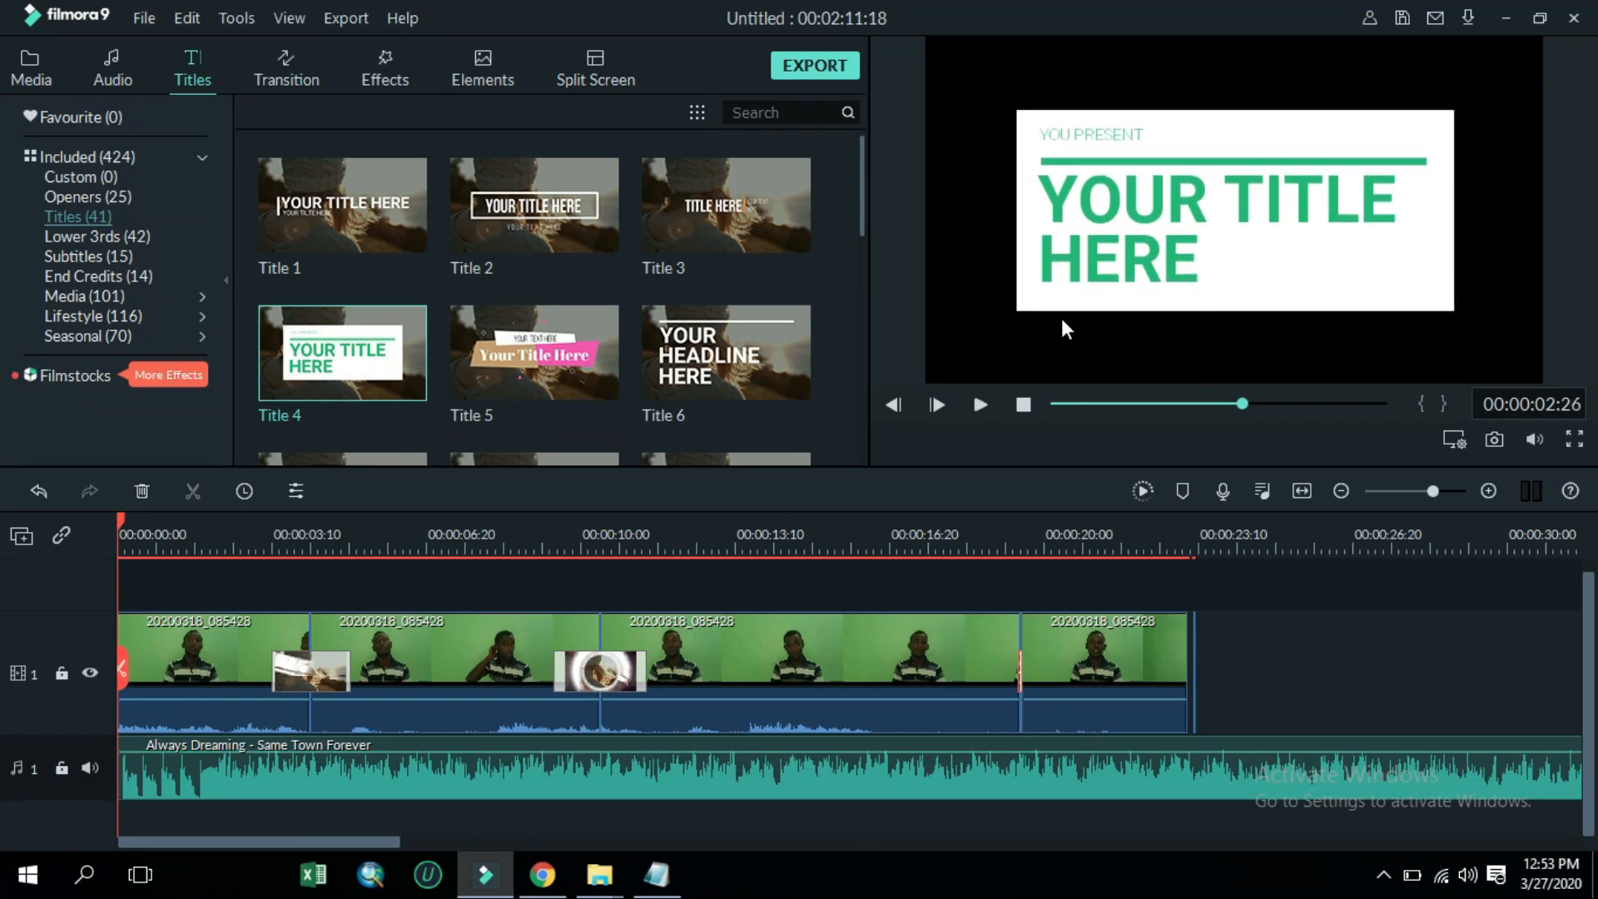
drag(427, 363, 311, 574)
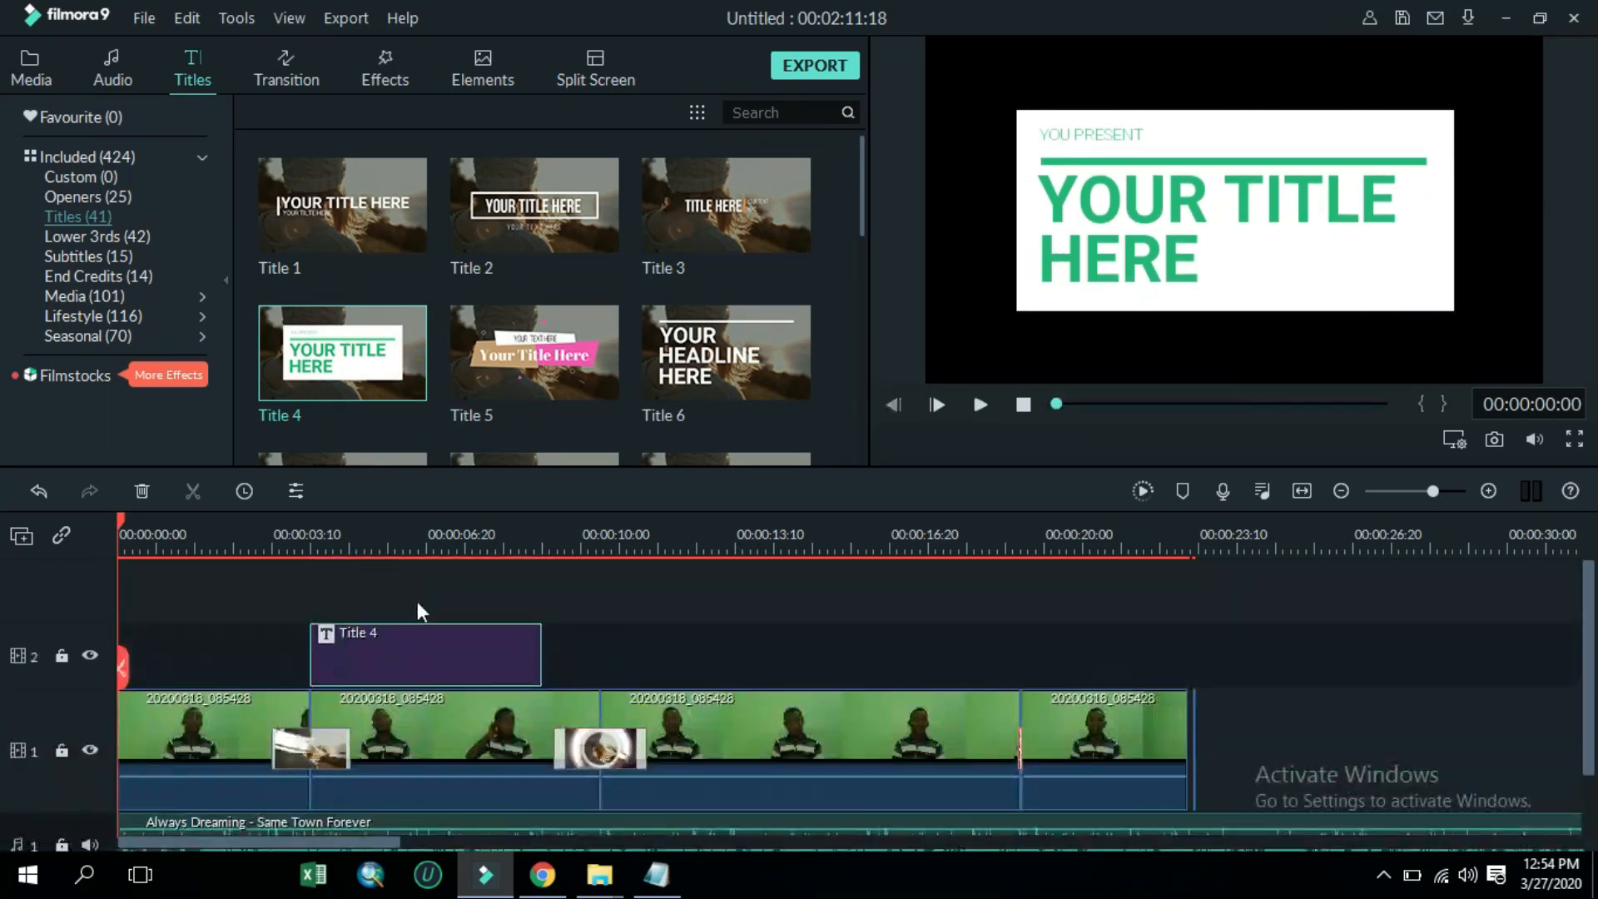
Open the title for editing and change its small top line to HULEGAB
double_click(437, 632)
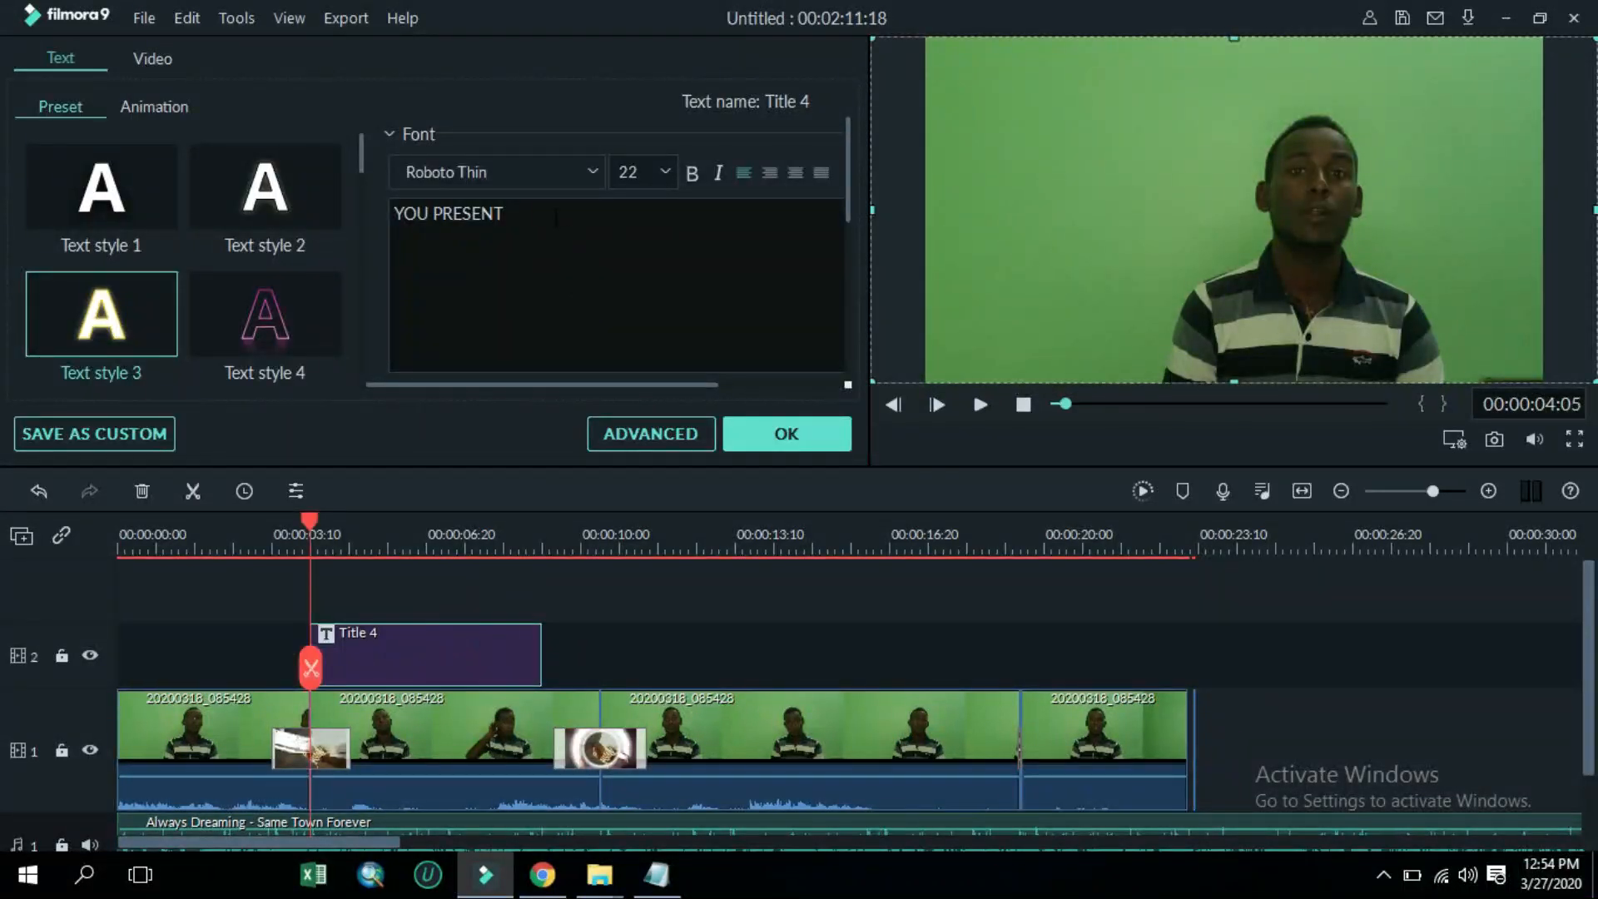
drag(505, 214, 360, 221)
text(H)
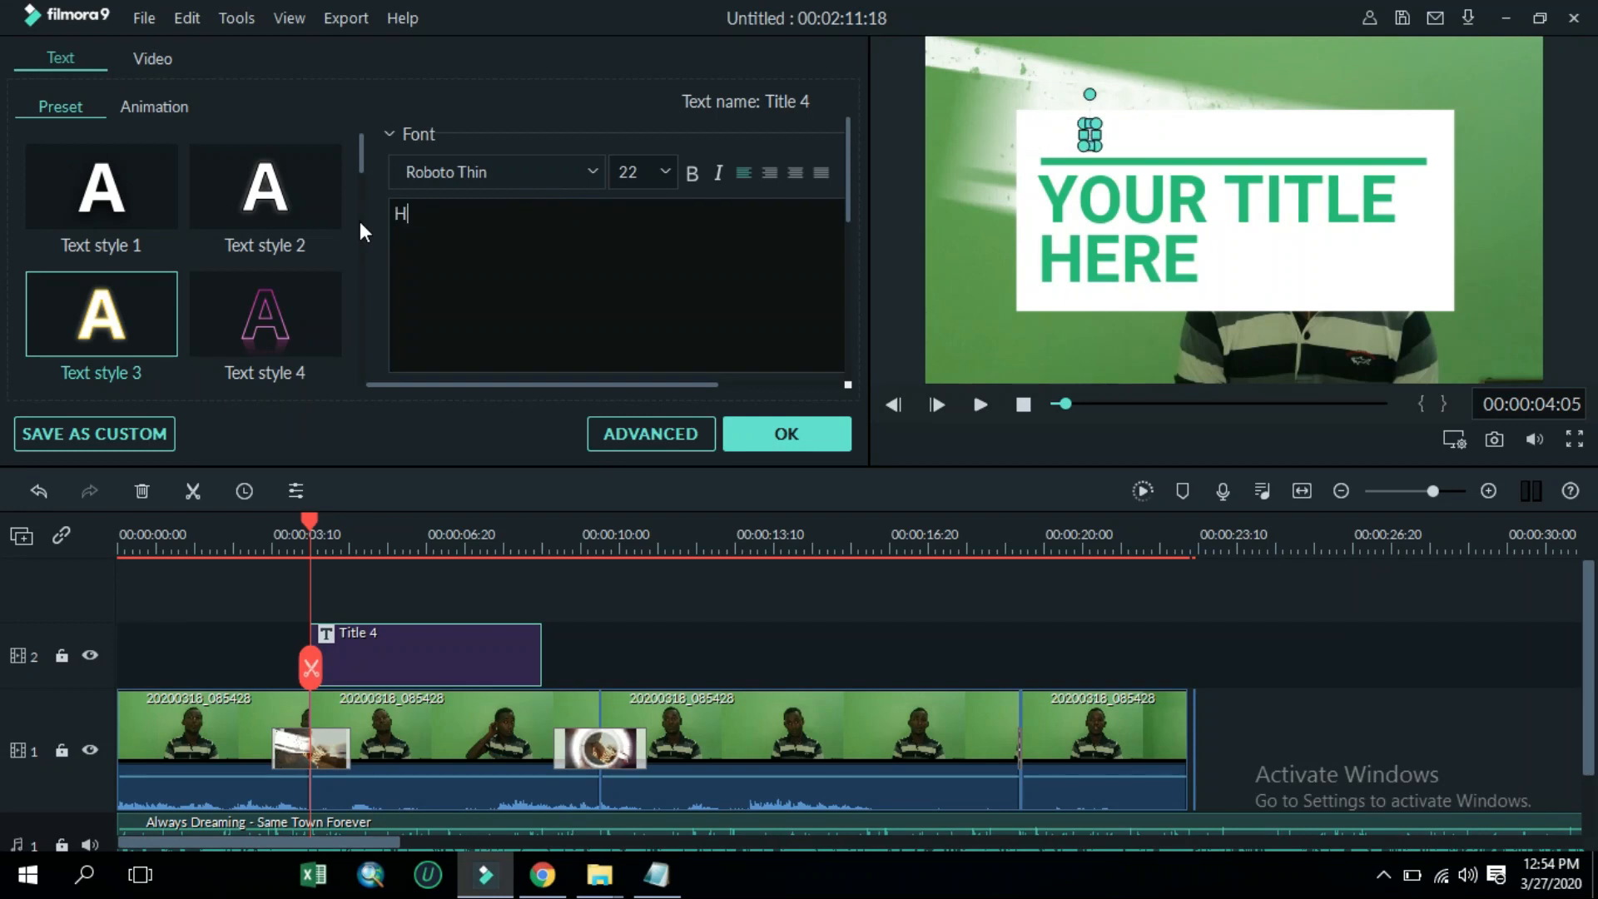
text(ULEGAB)
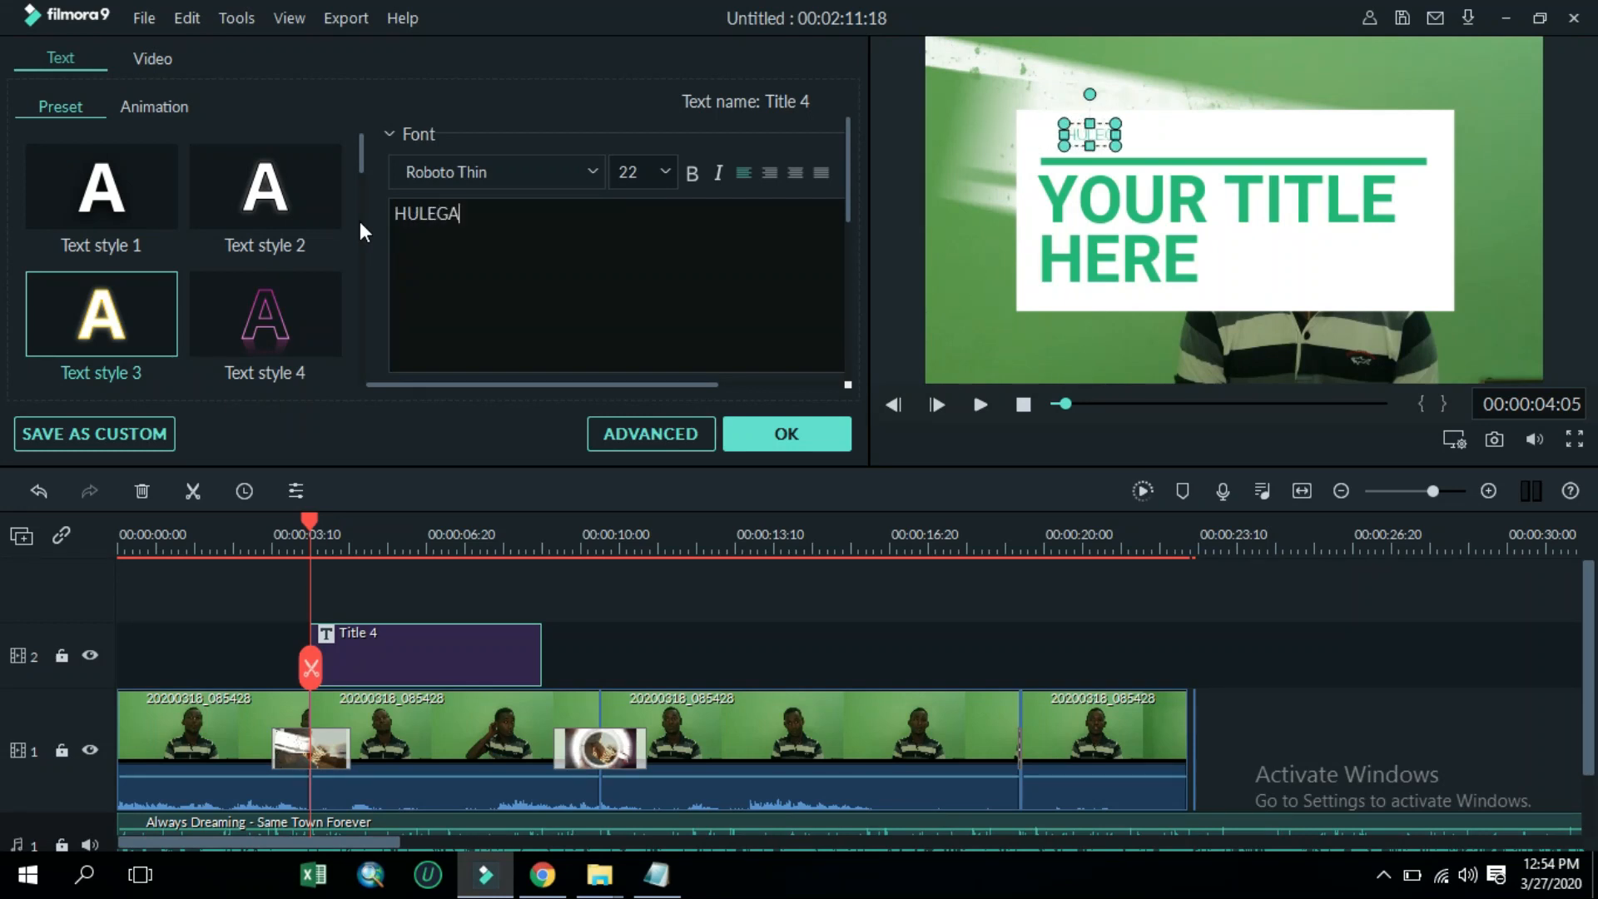
Change the title's second large line to TUBE
click(1208, 257)
click(1198, 258)
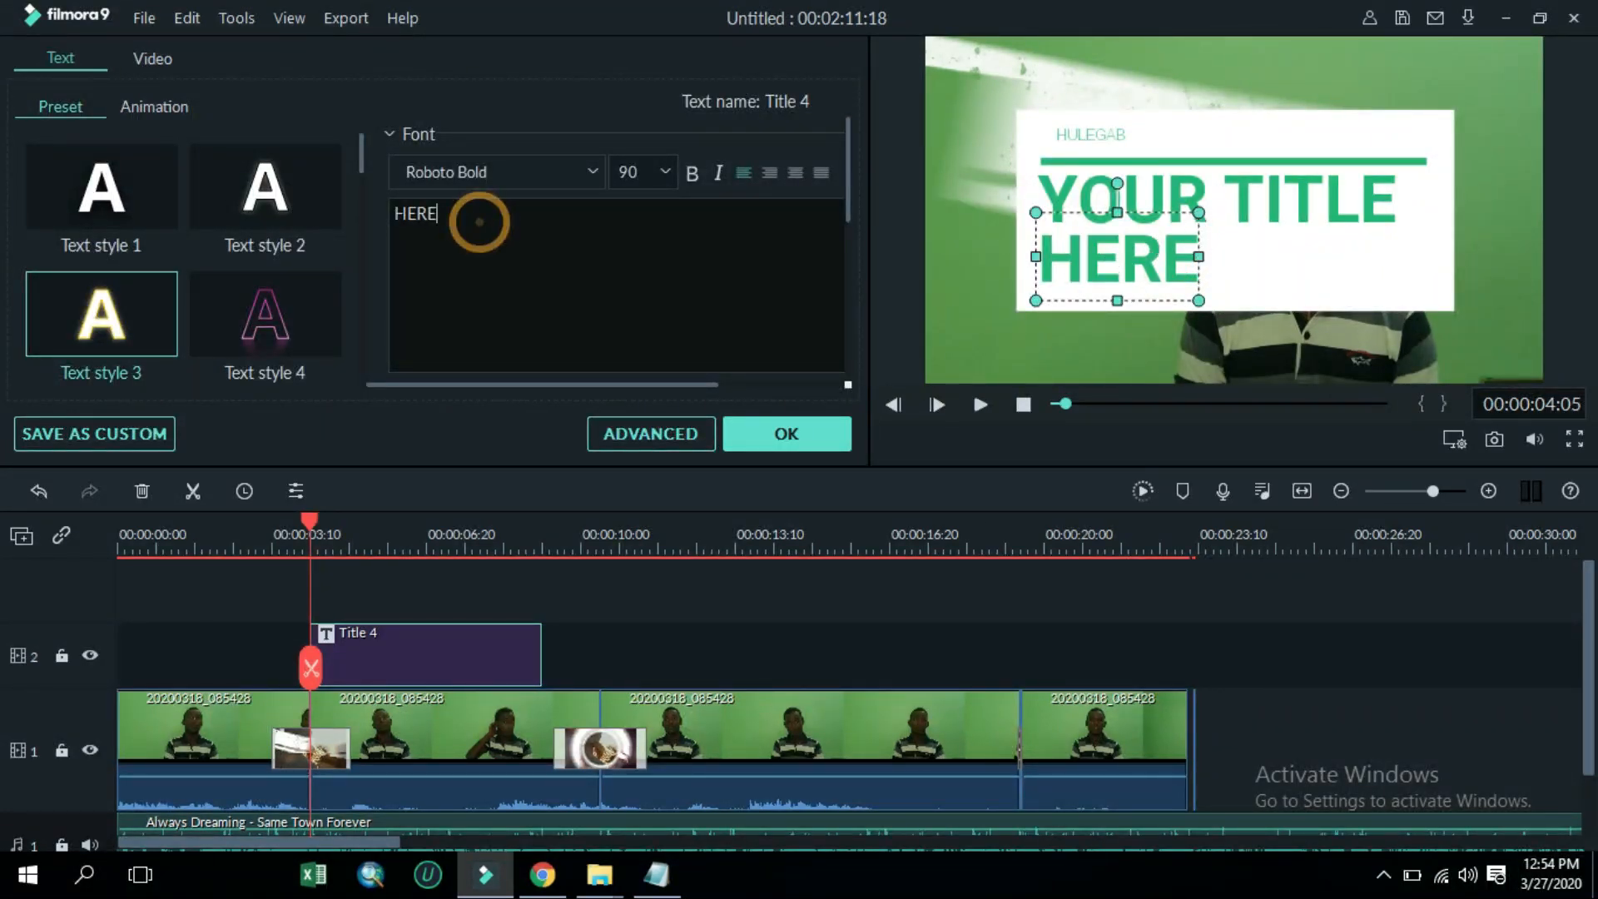
drag(477, 220, 367, 211)
text(TUBE)
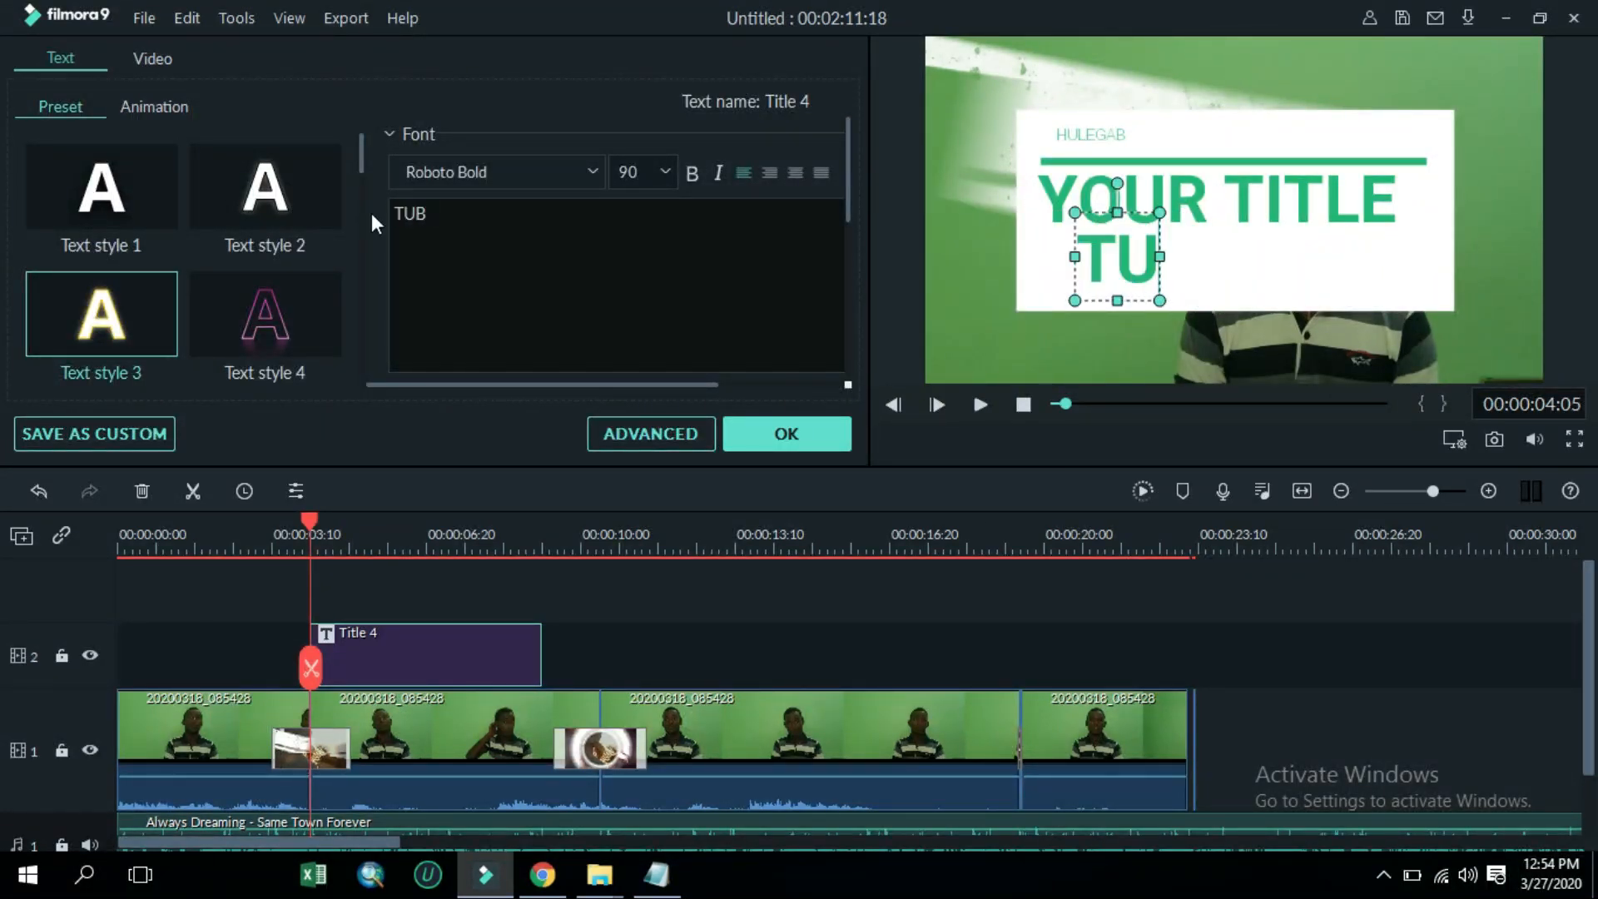
Change the title's main large line to HULEGAB TECH
click(1303, 220)
drag(495, 206, 359, 204)
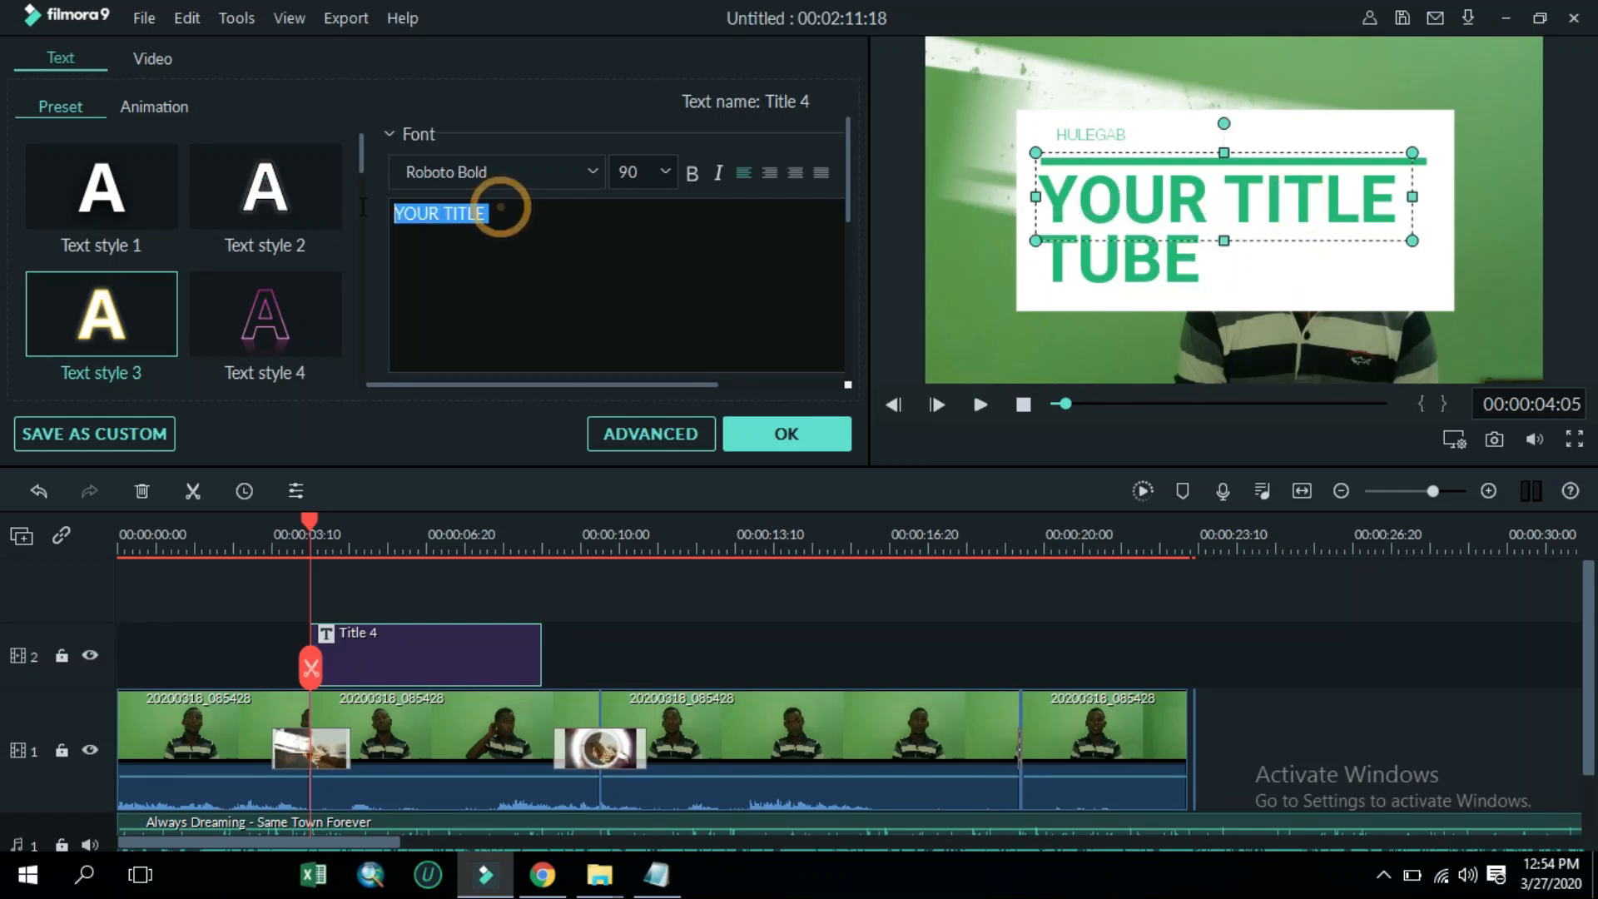
text(HUL)
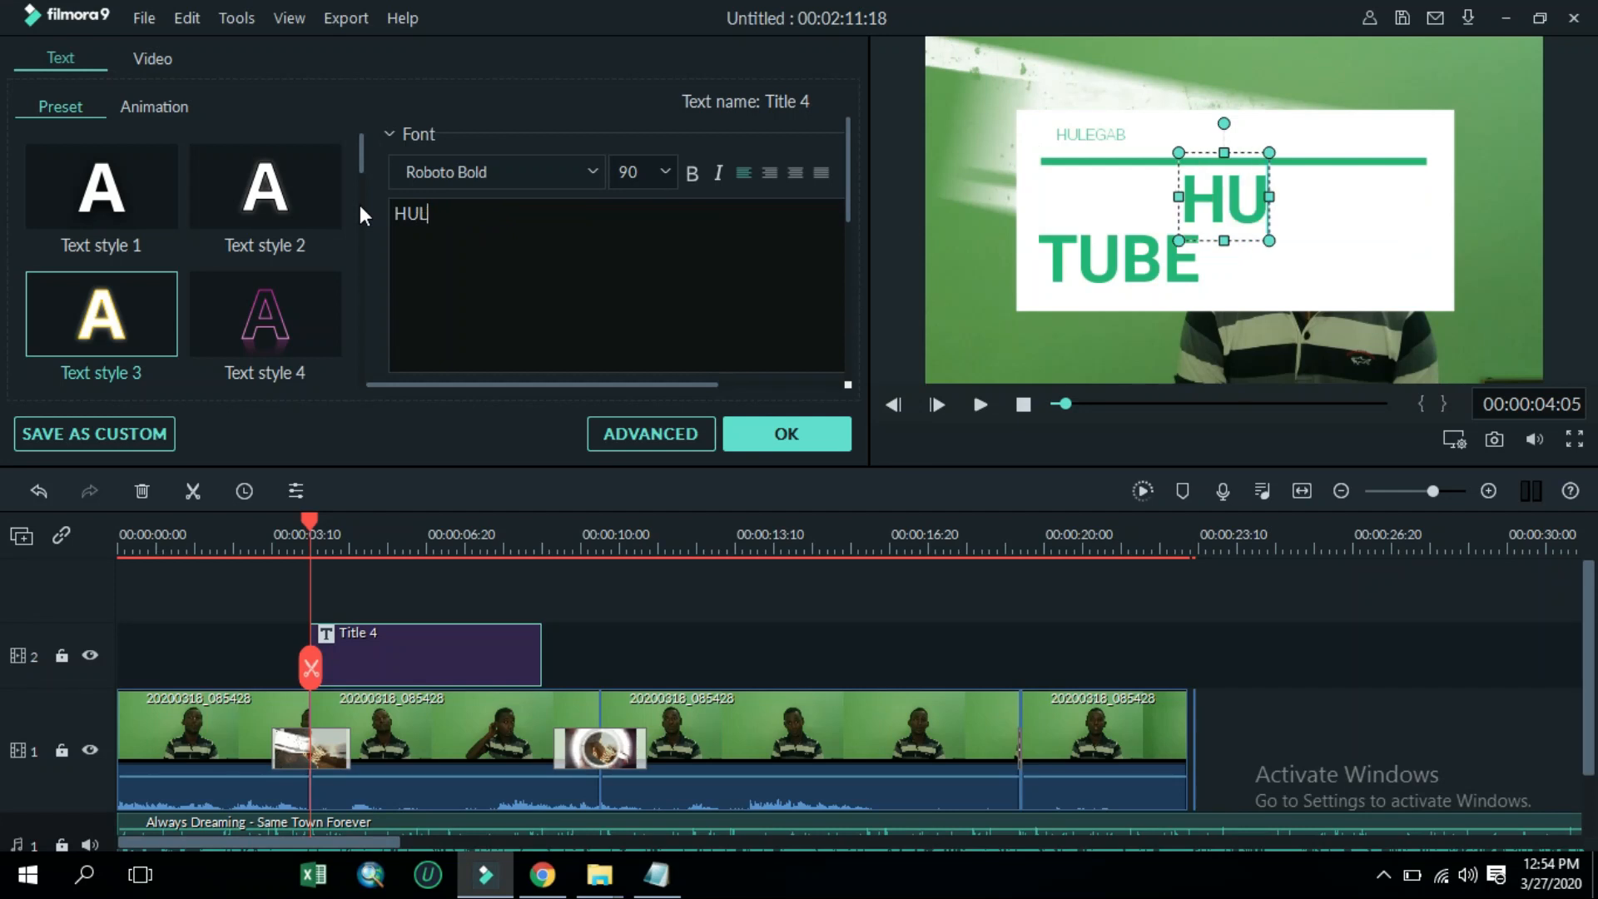
text(EGAB)
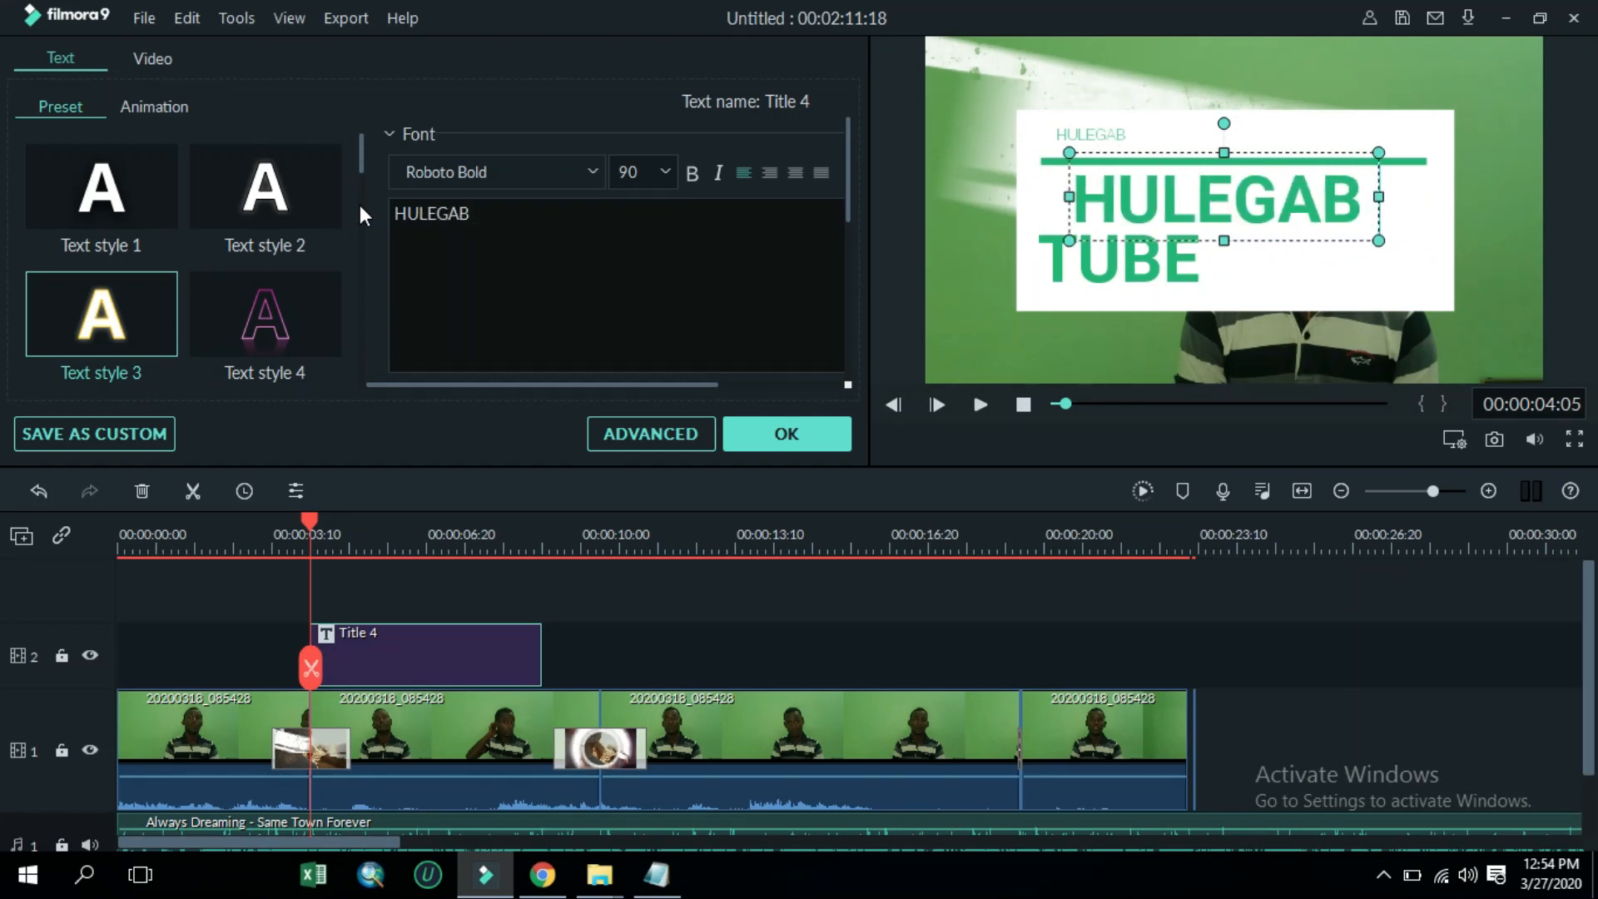
text( TECH)
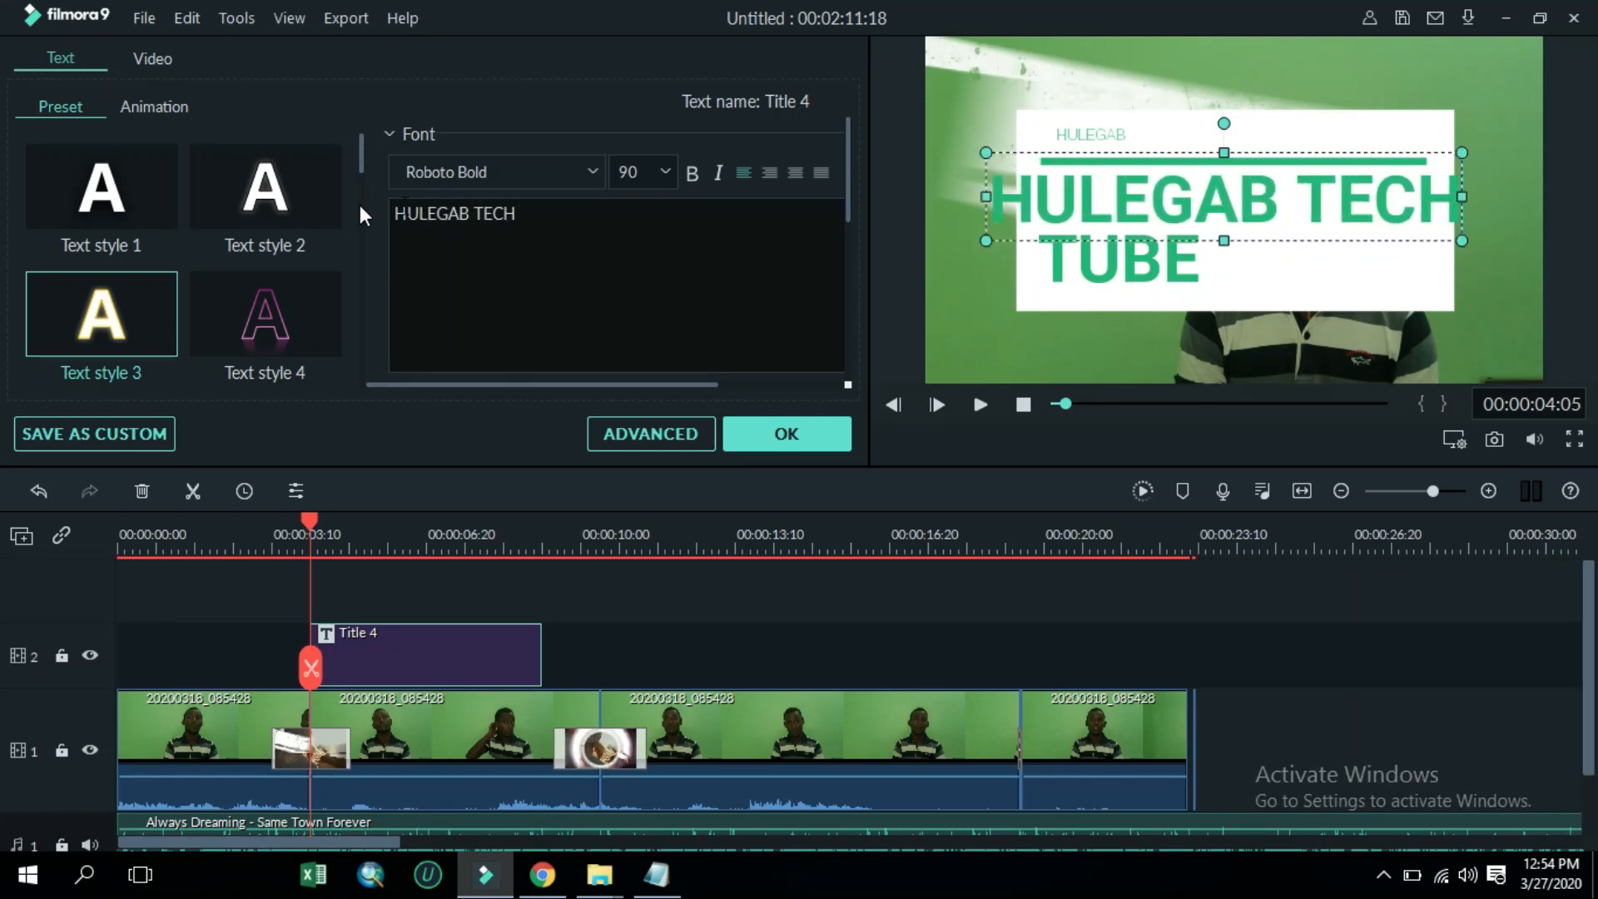
Shift the HULEGAB TECH line slightly right and set its text colour to dark blue
drag(981, 193, 1024, 197)
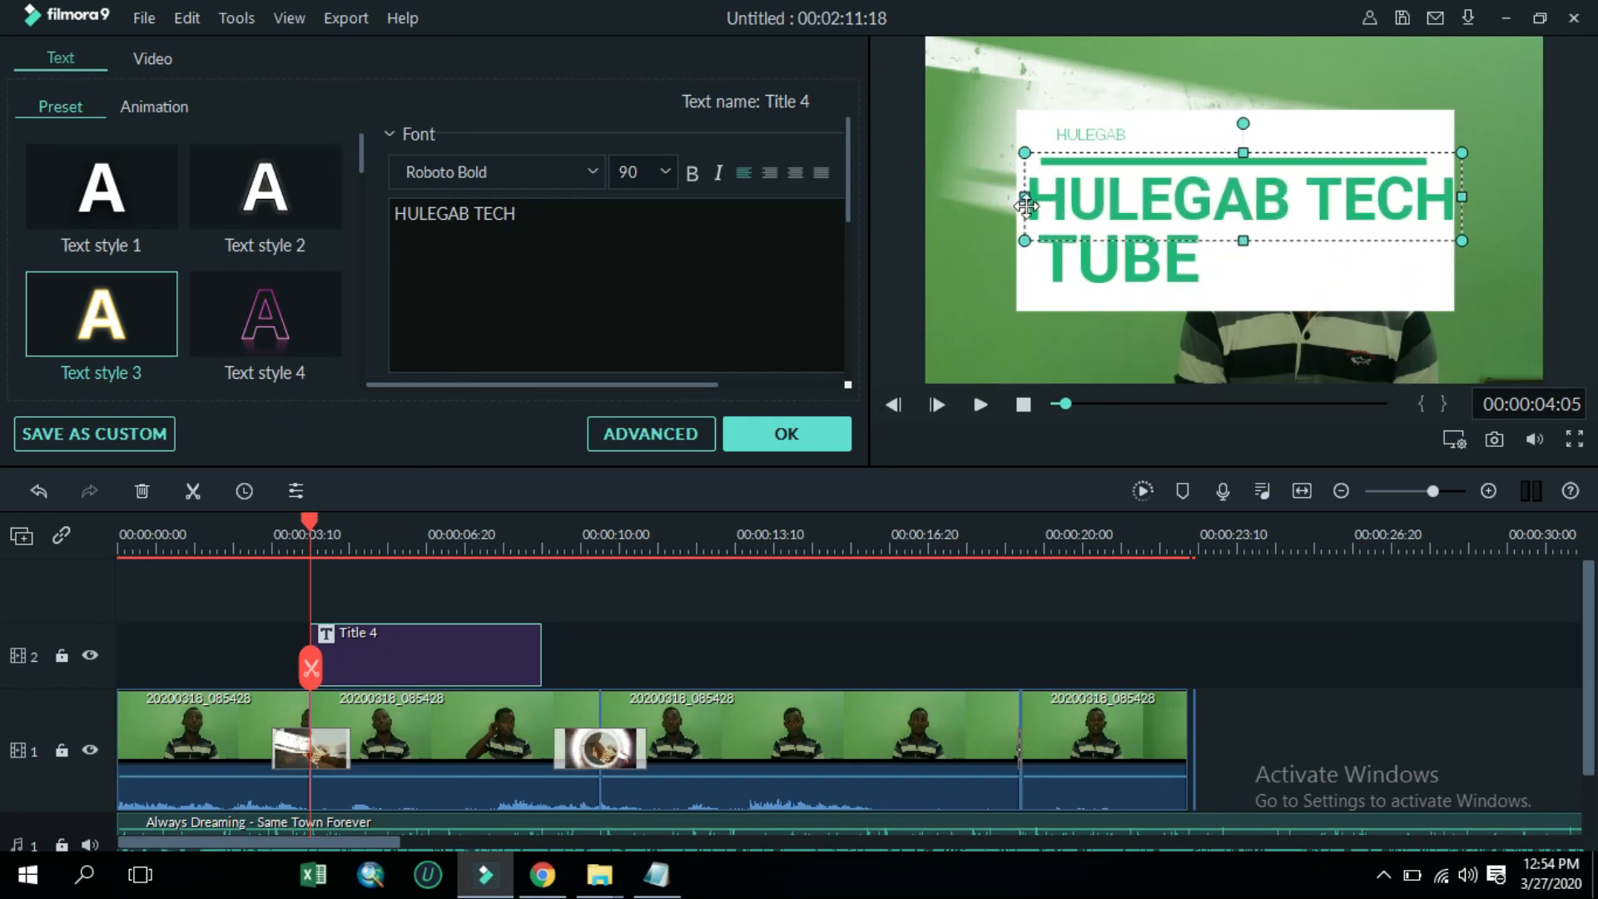
scroll(501, 319, down, 5)
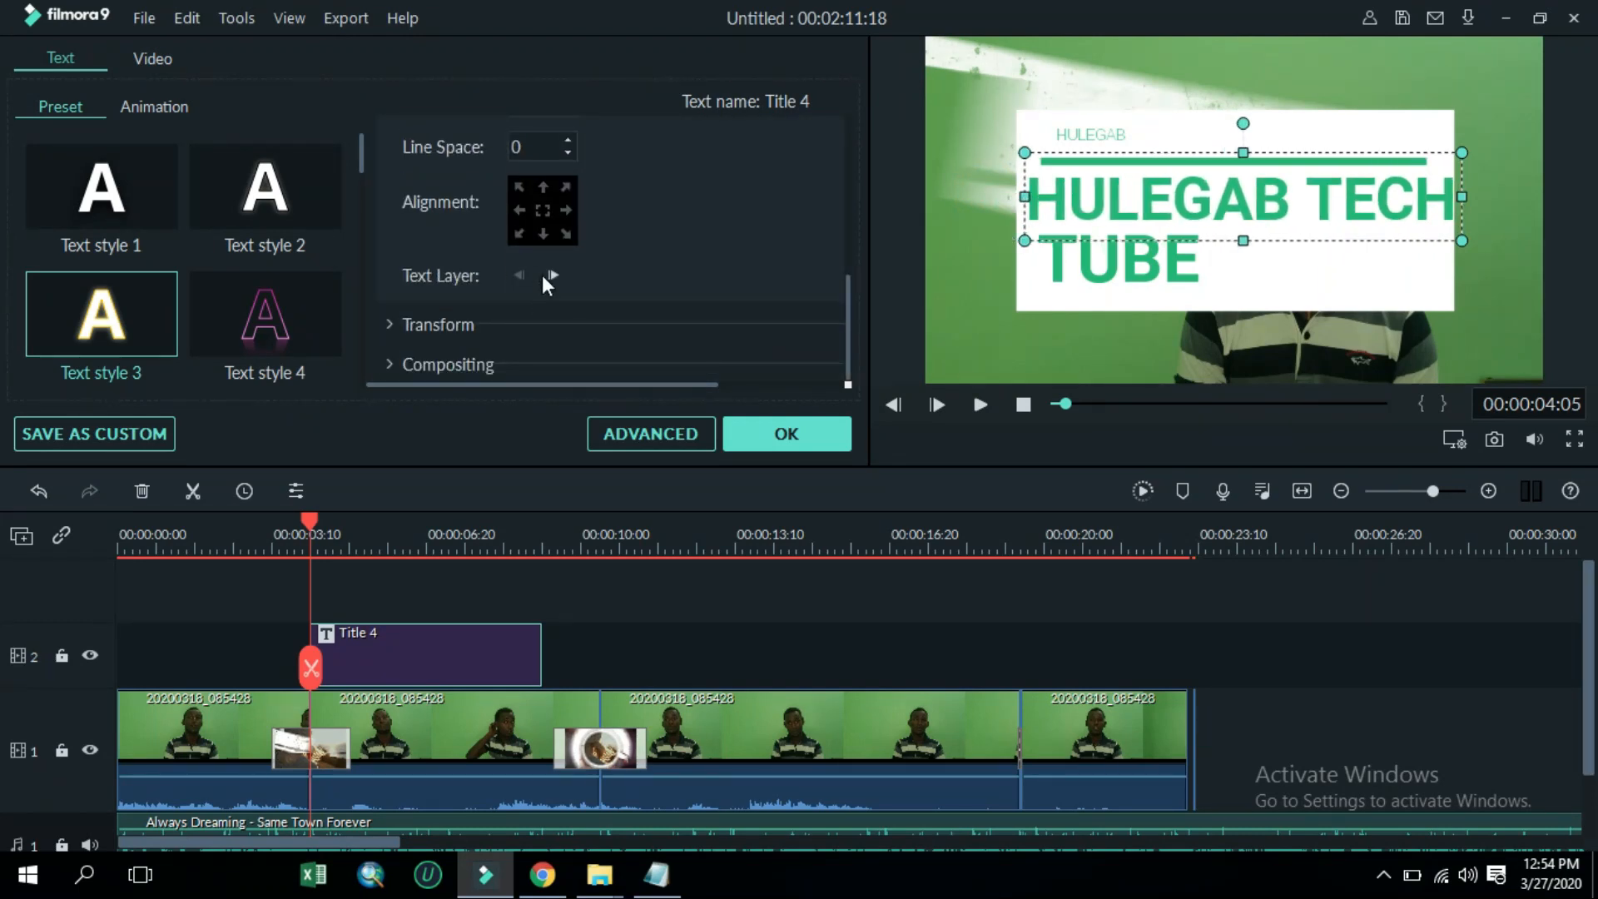
scroll(544, 265, up, 2)
click(565, 201)
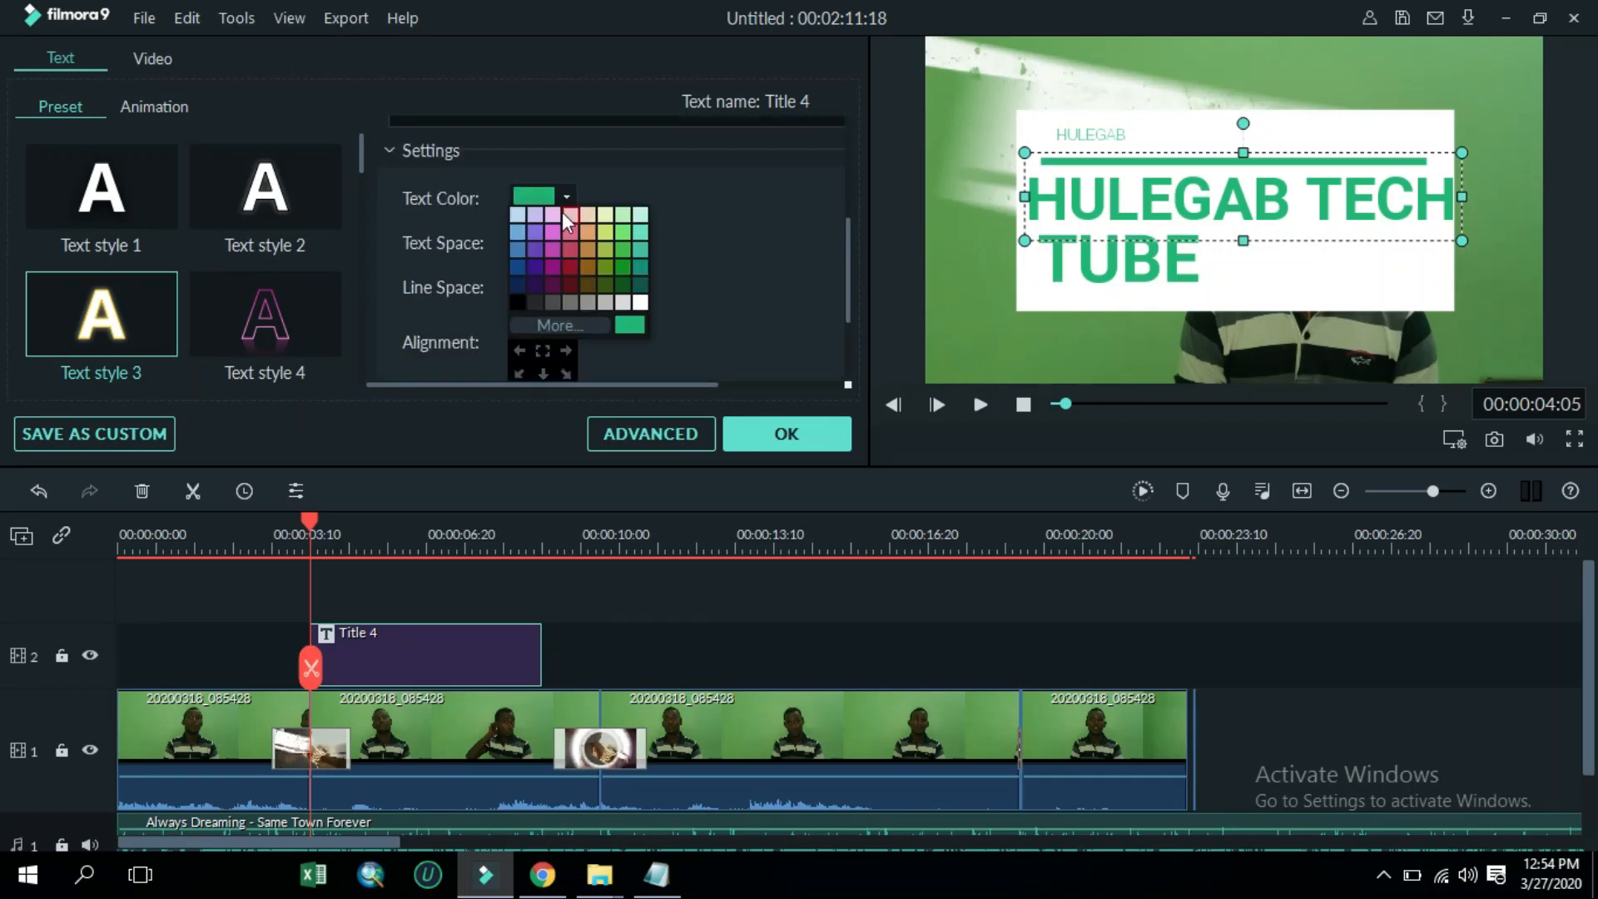
click(517, 268)
Set the TUBE line's text colour to dark red
click(1165, 274)
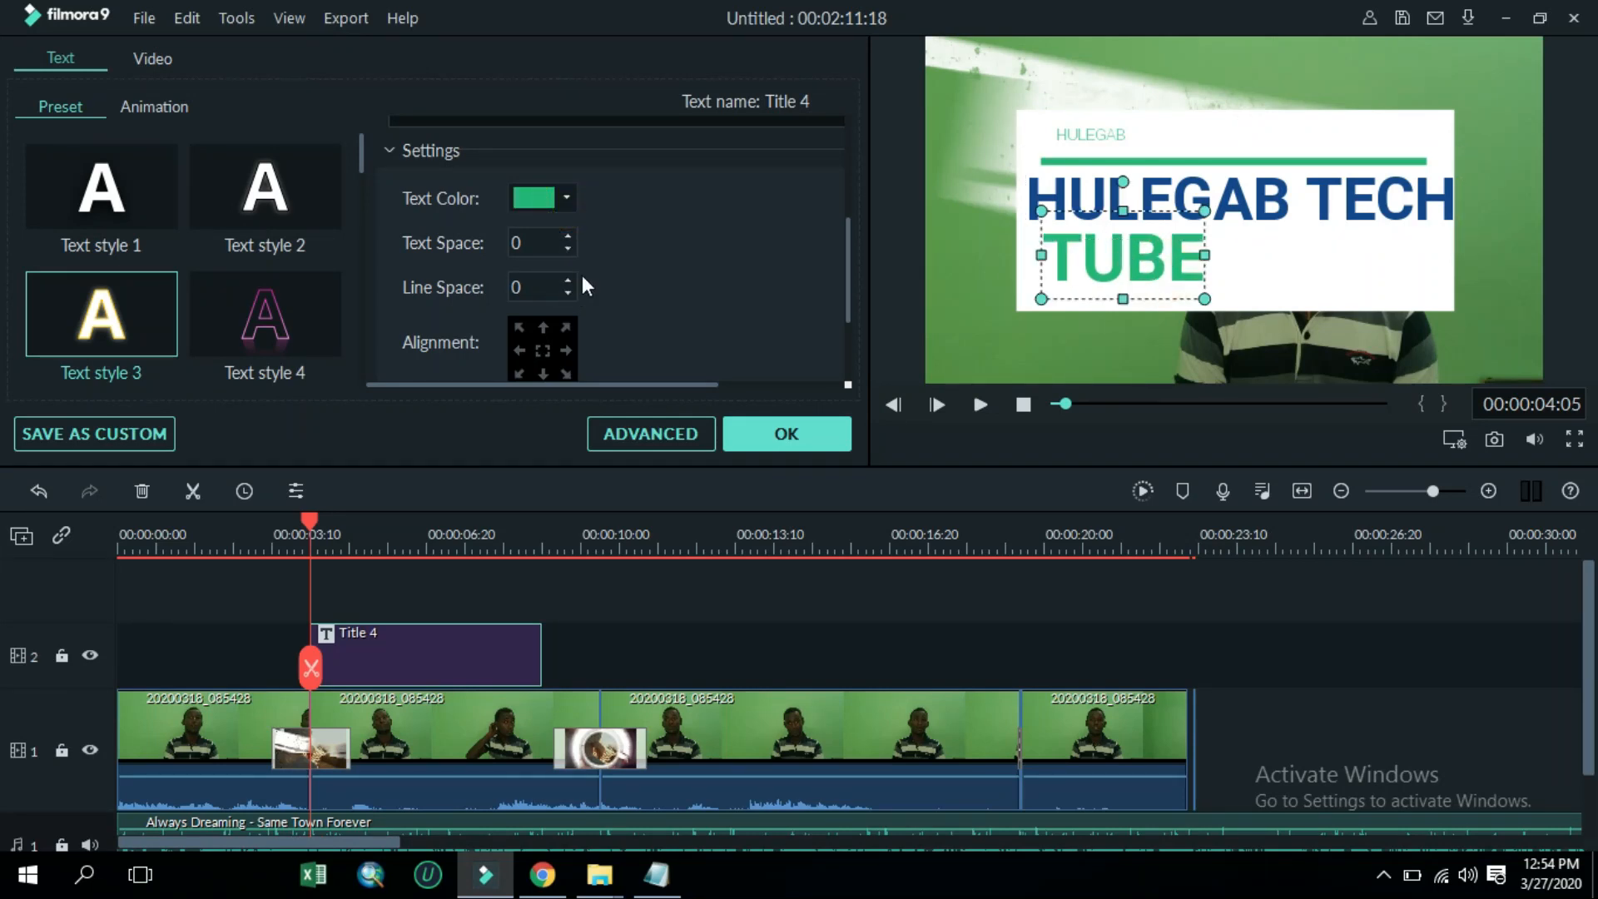
click(565, 200)
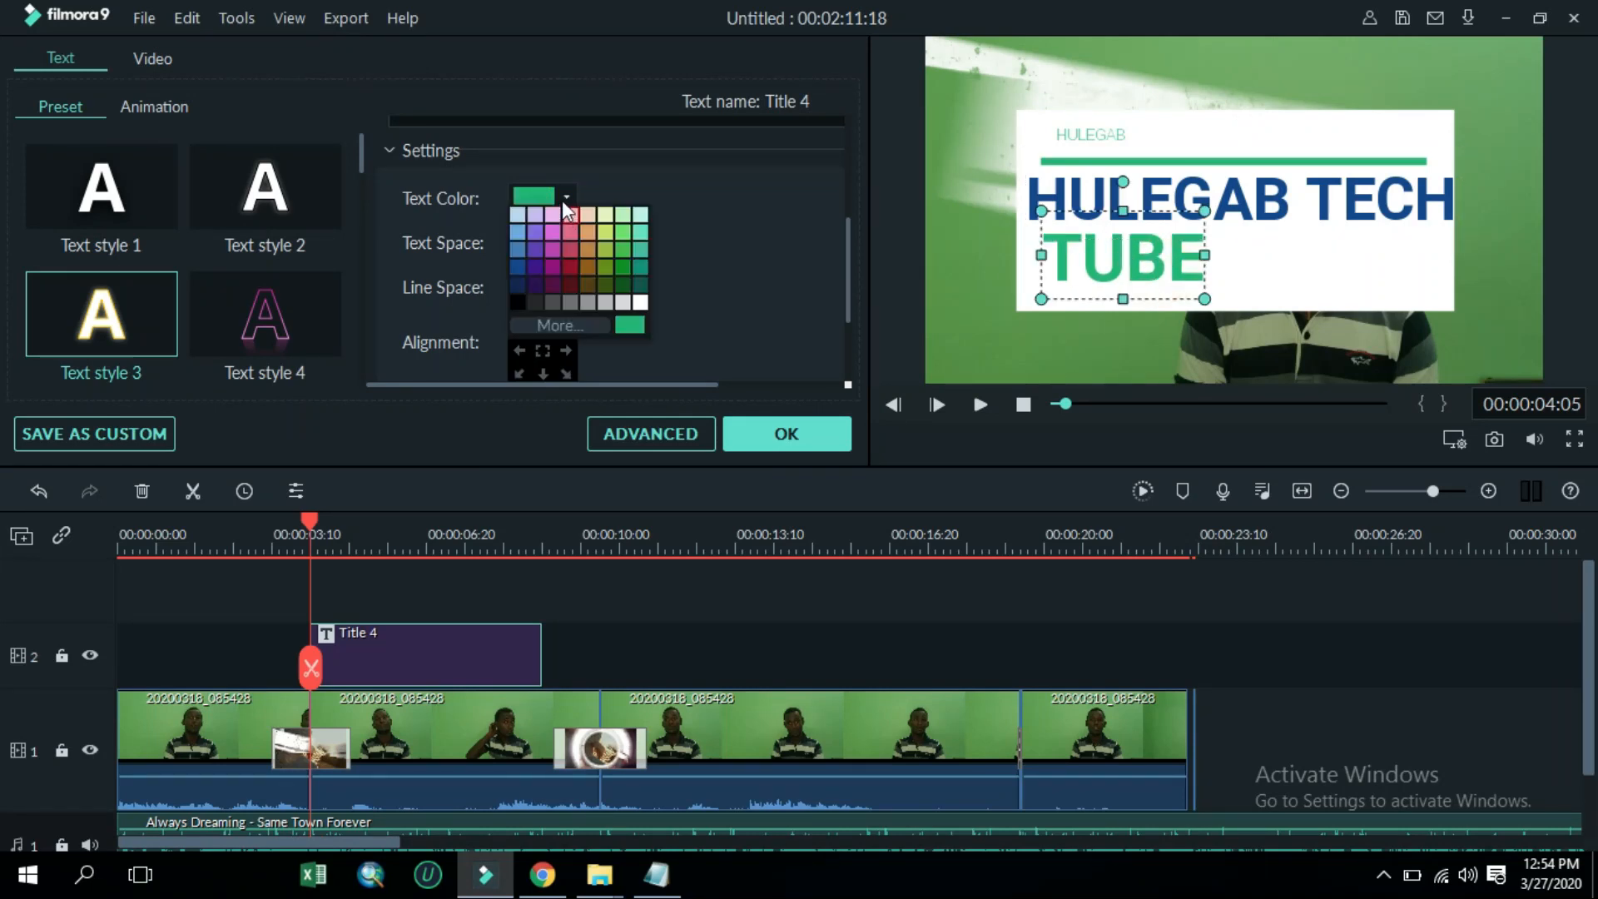
click(572, 263)
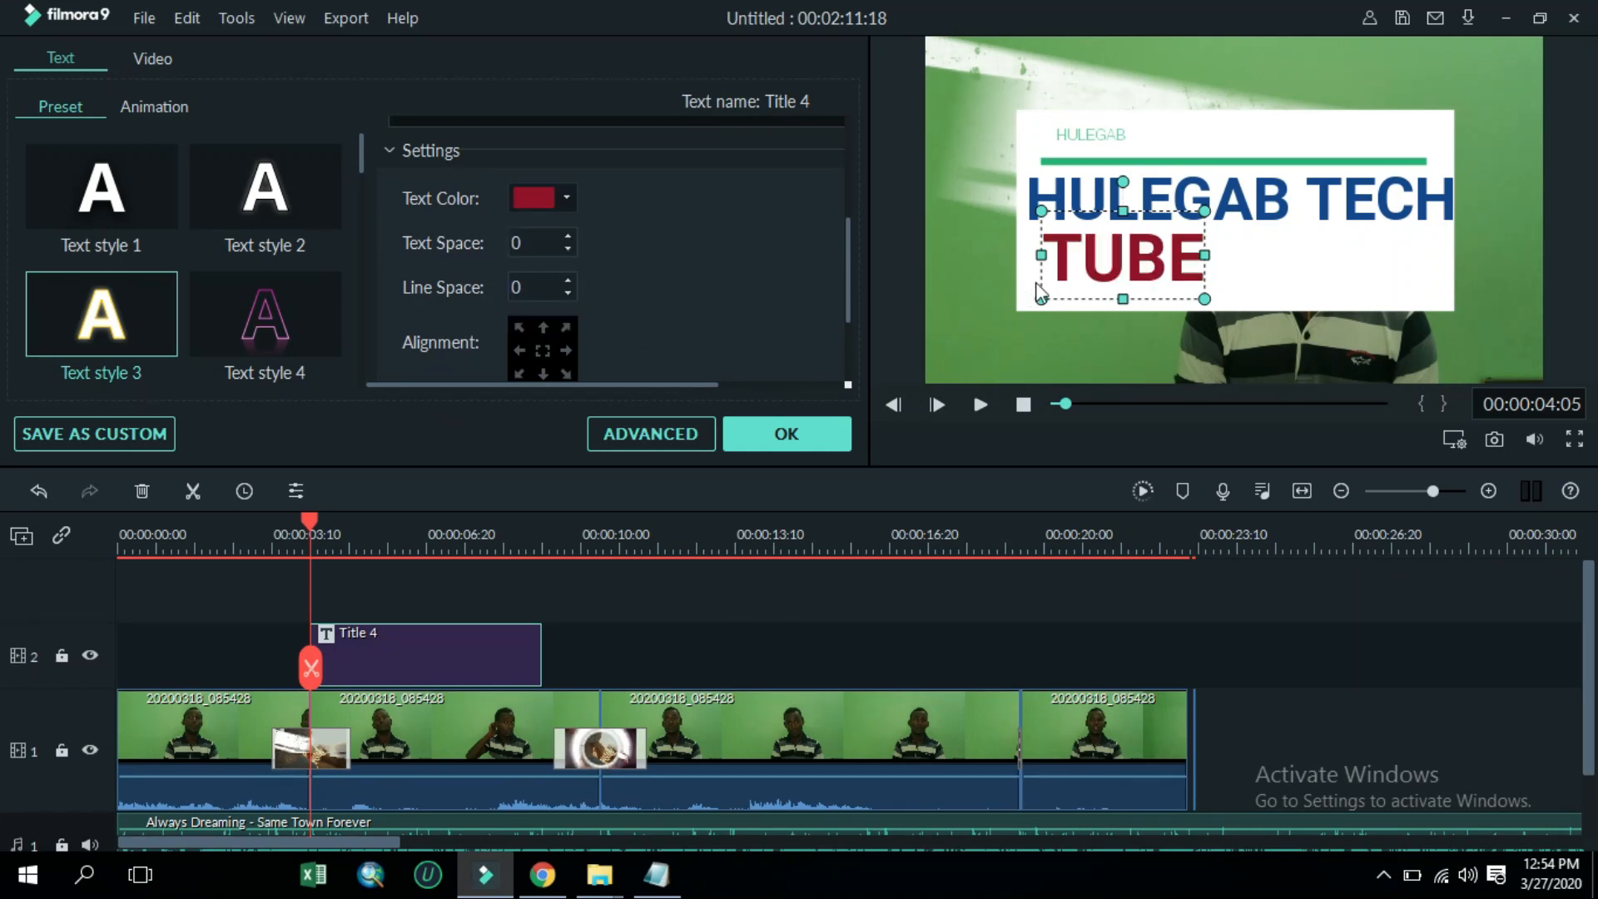
Change the title's small top line to WITH BORENA HUNDESA
click(1112, 135)
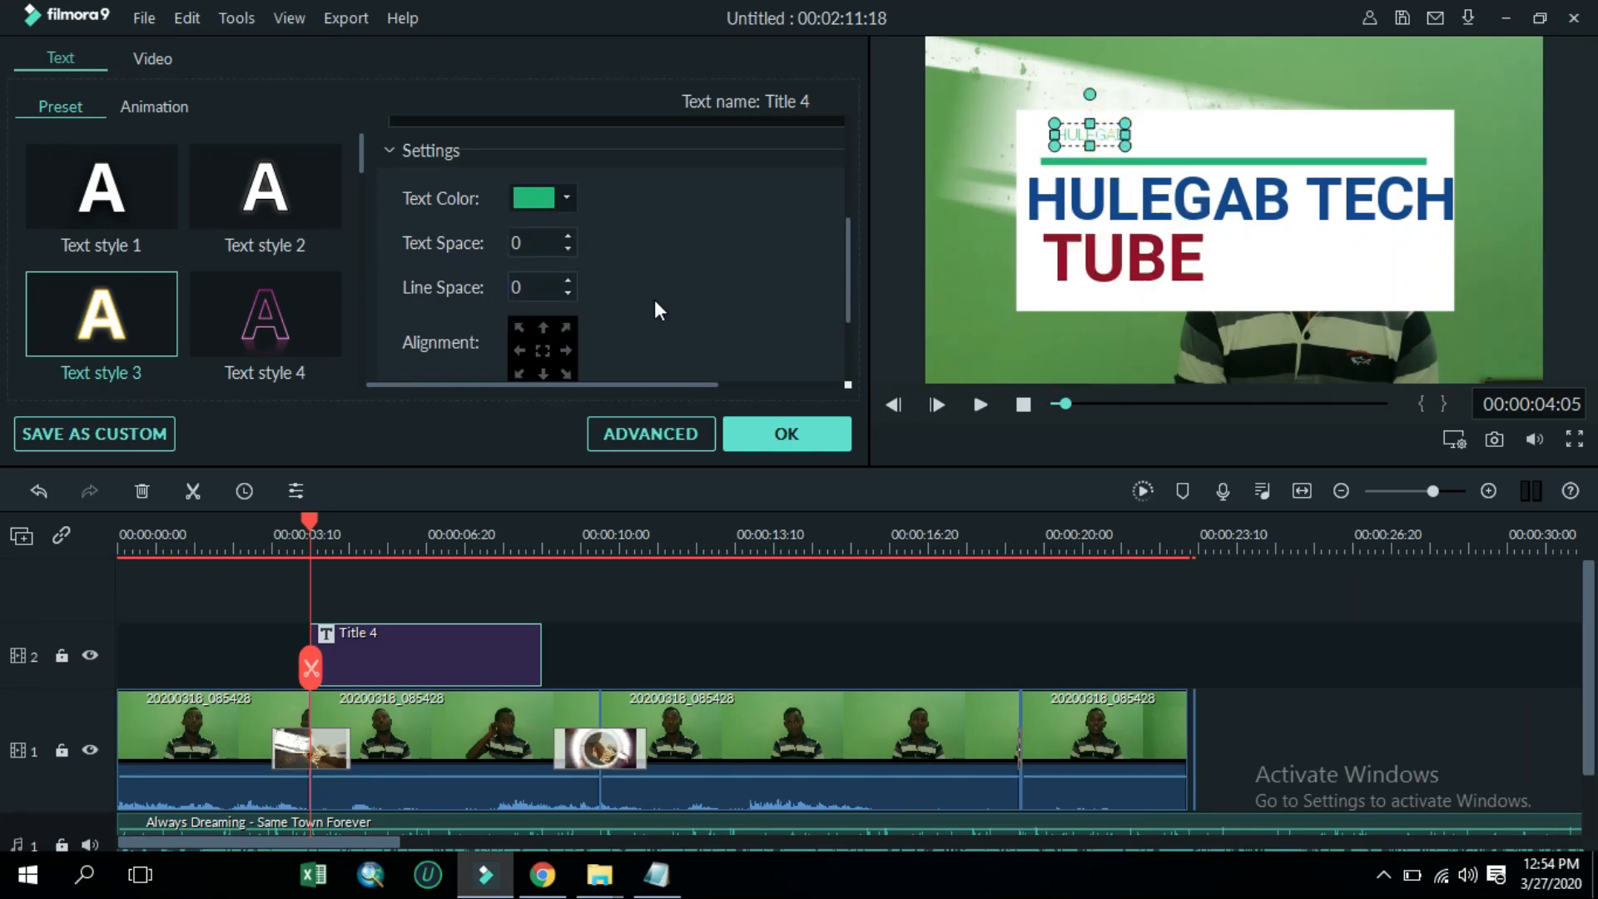
scroll(649, 278, up, 5)
double_click(535, 236)
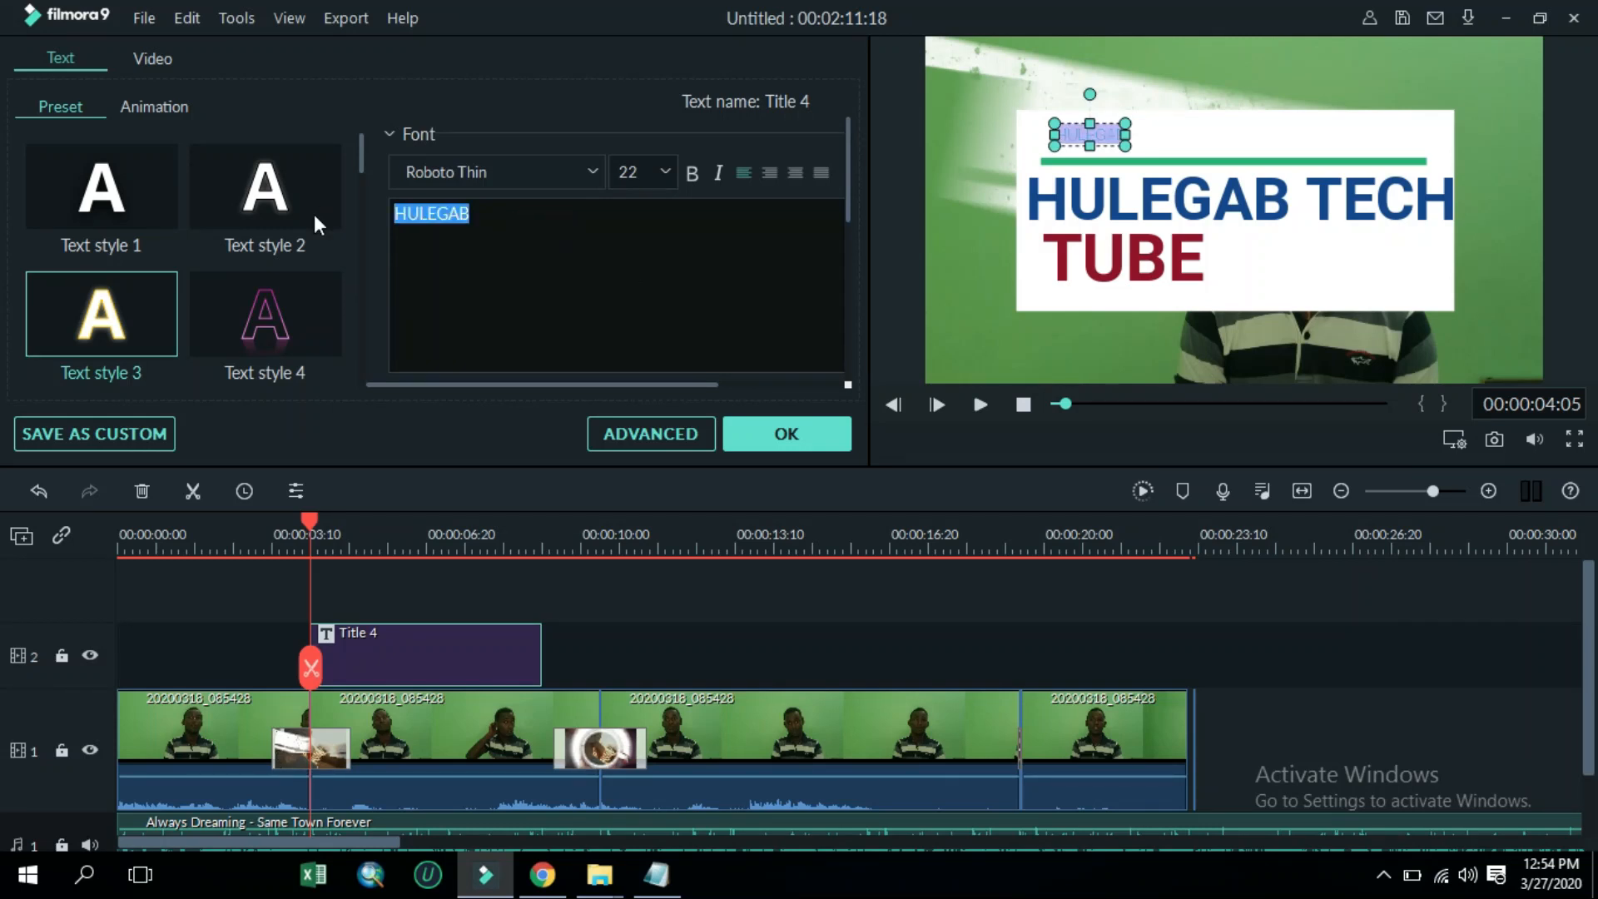
text(WITH )
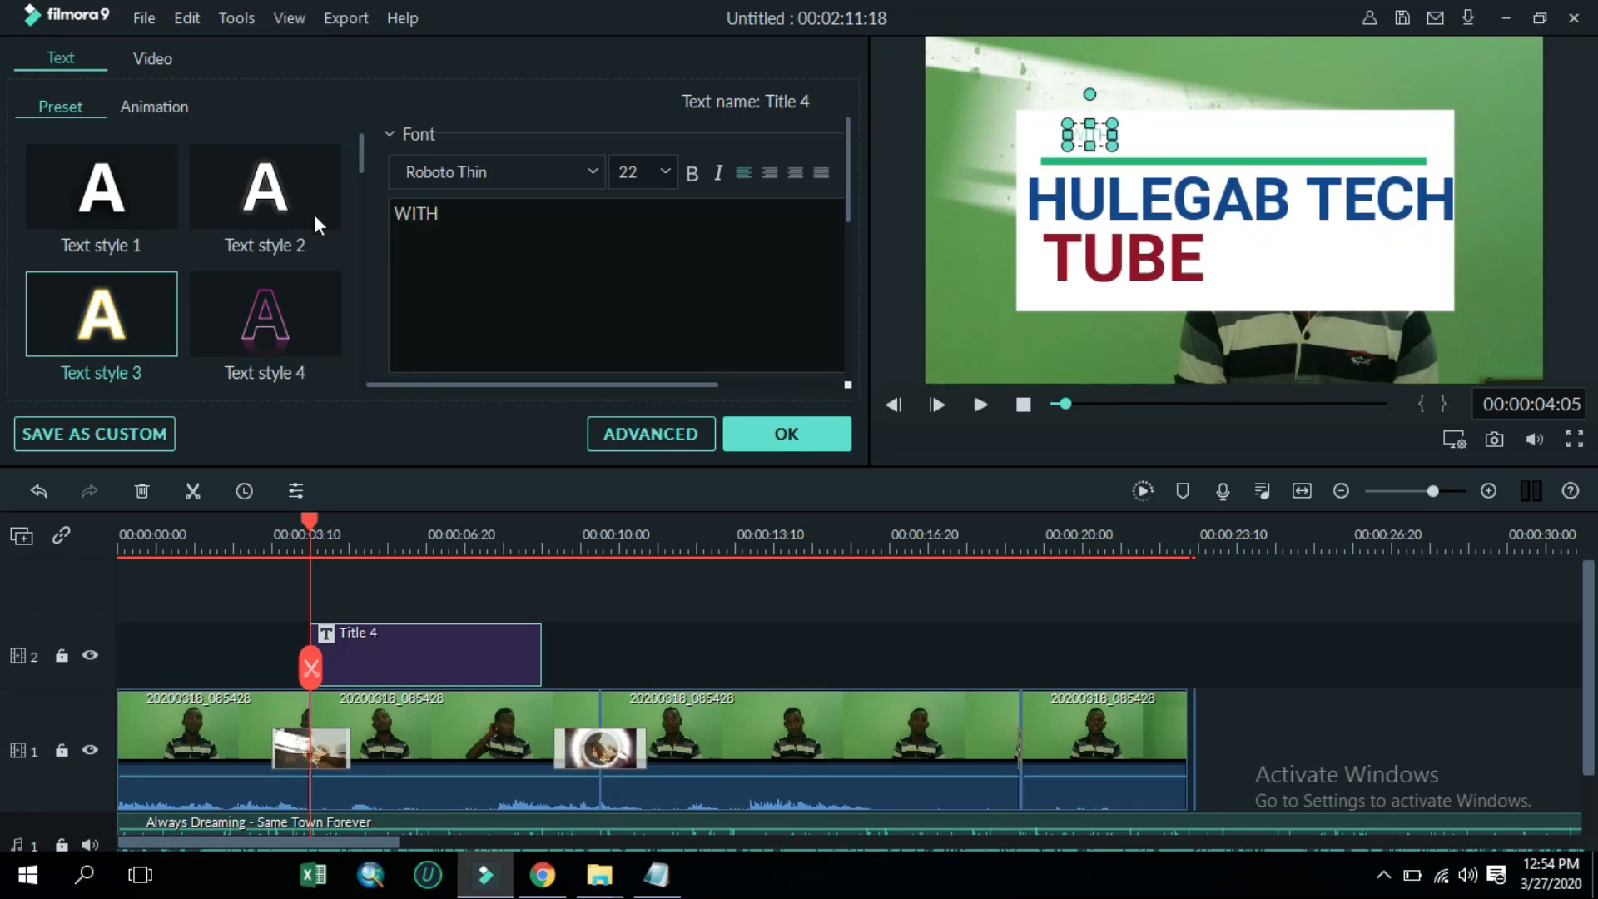
text(BORENA HUNDESA)
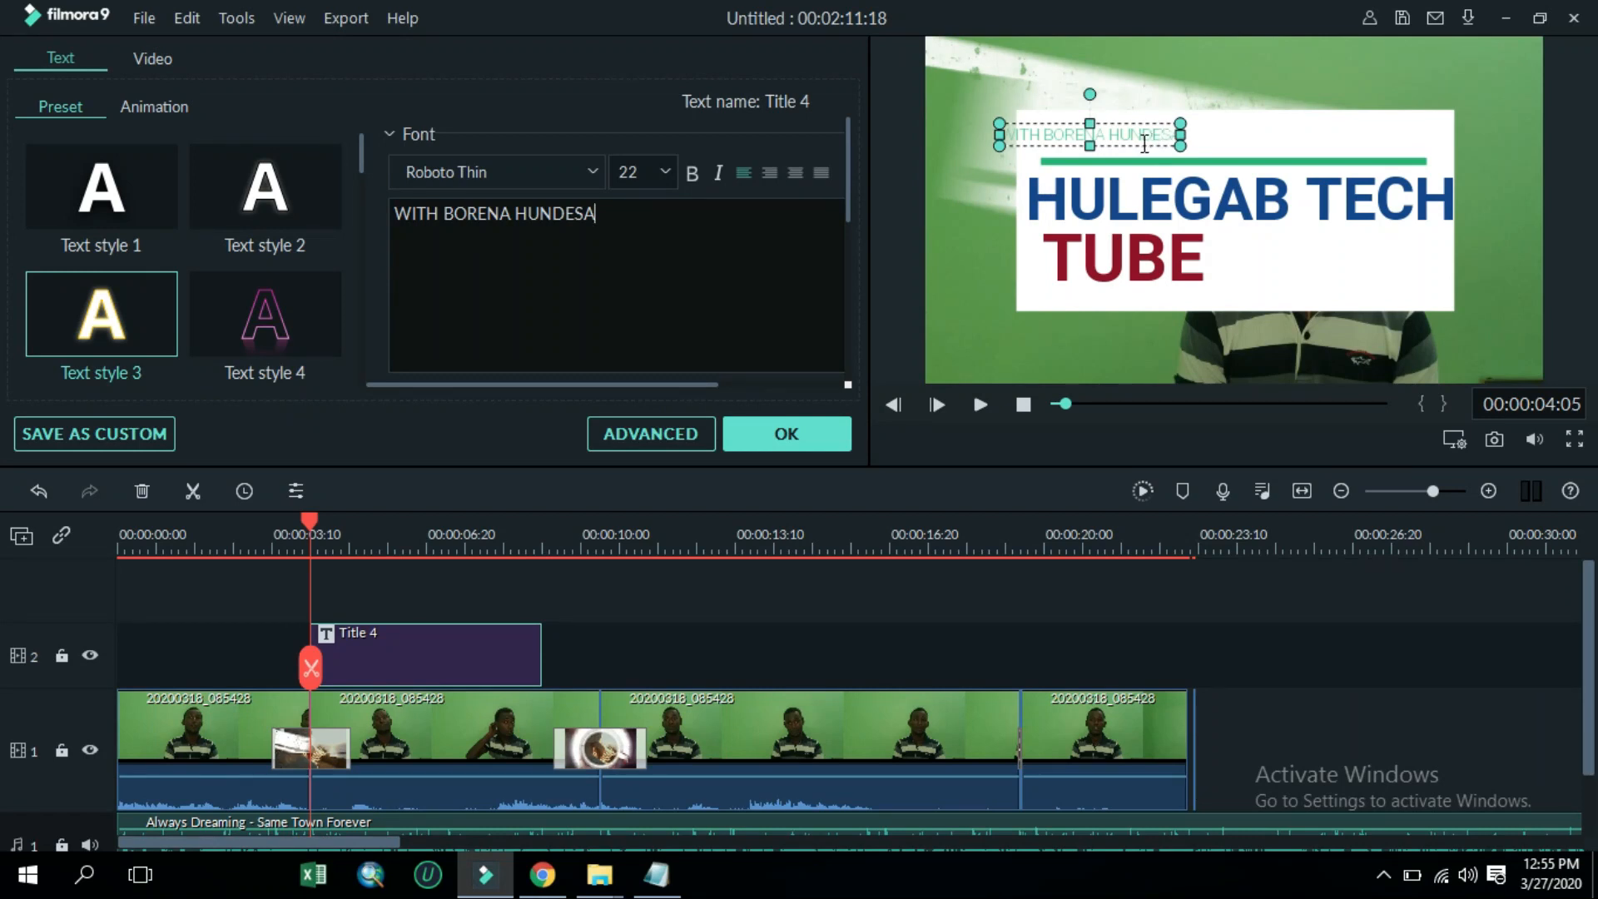
Shift the WITH BORENA HUNDESA line slightly right and set its text colour to olive green
drag(1129, 125, 1193, 131)
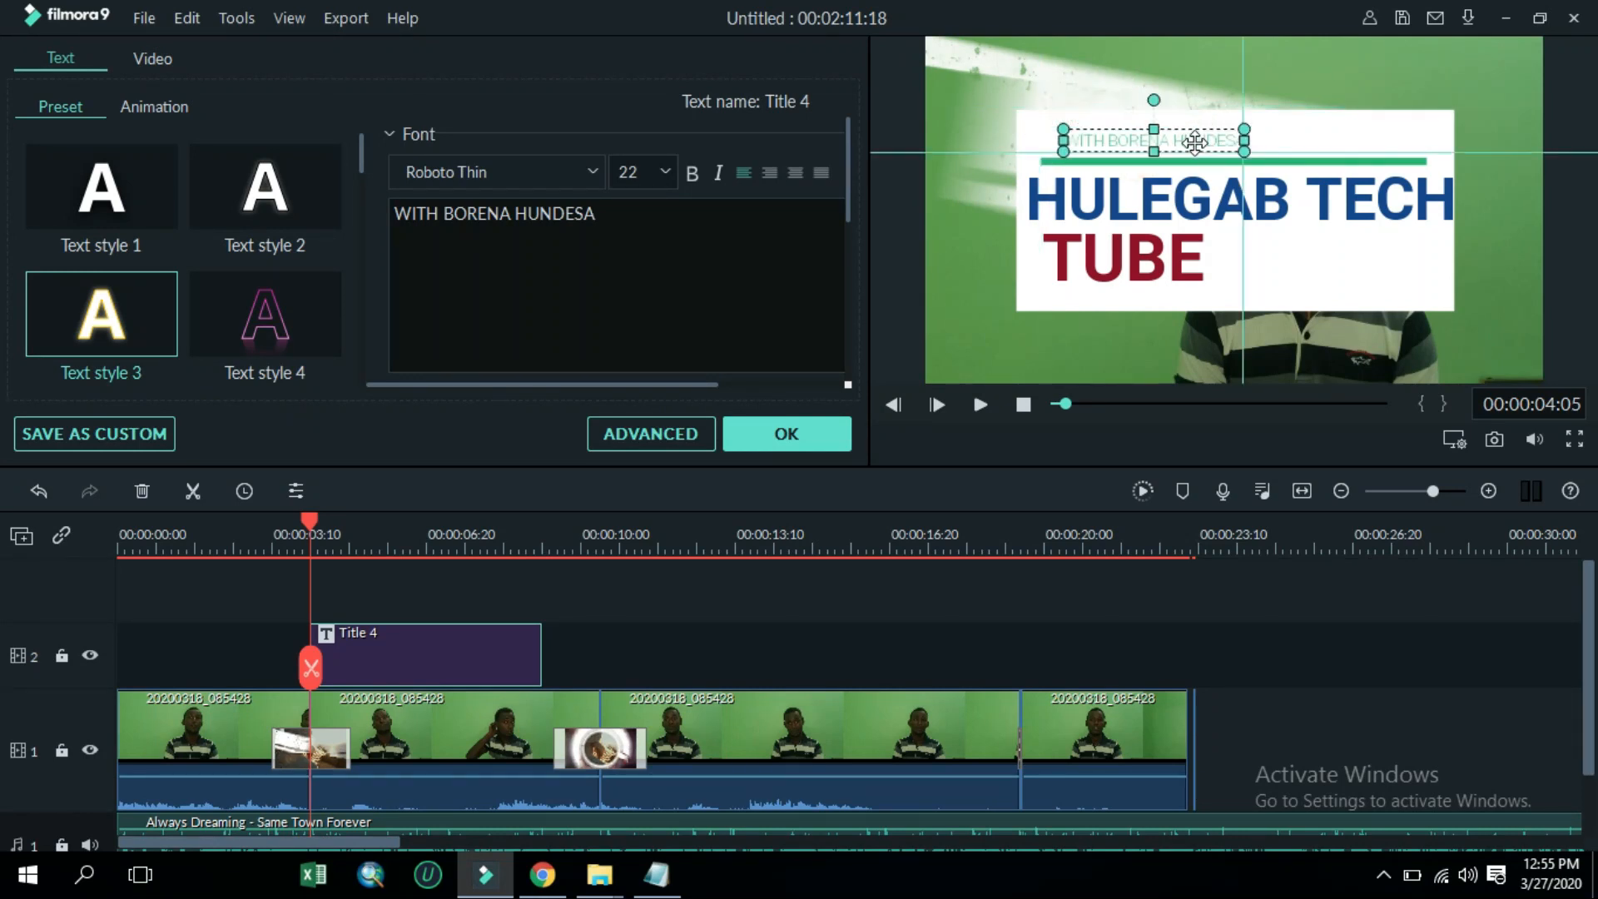
scroll(605, 292, down, 5)
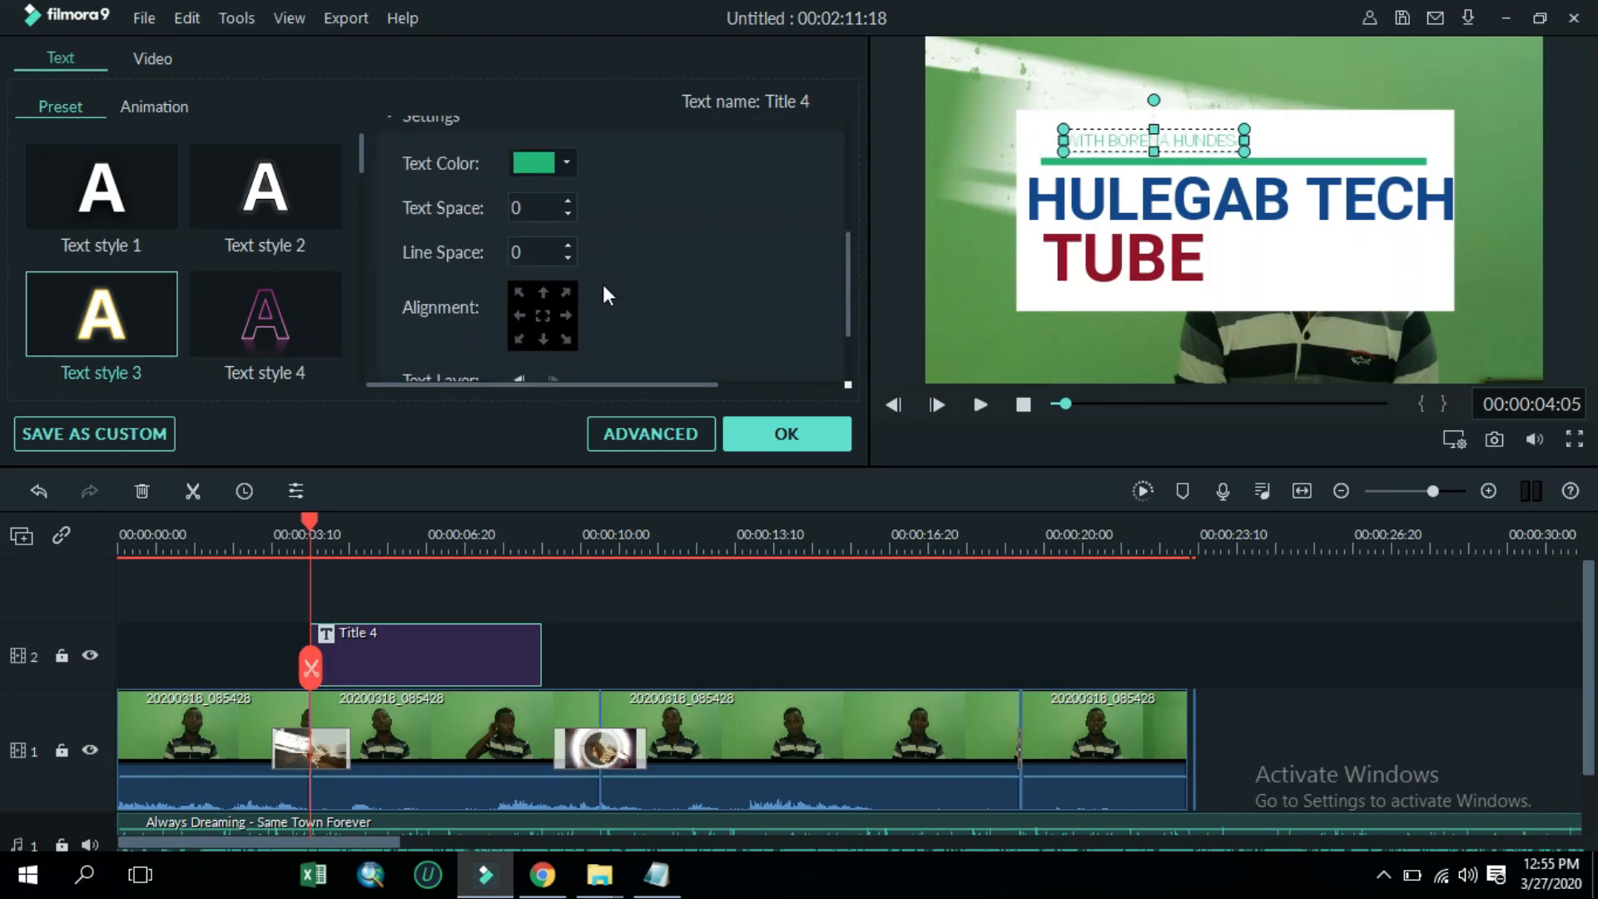
click(567, 164)
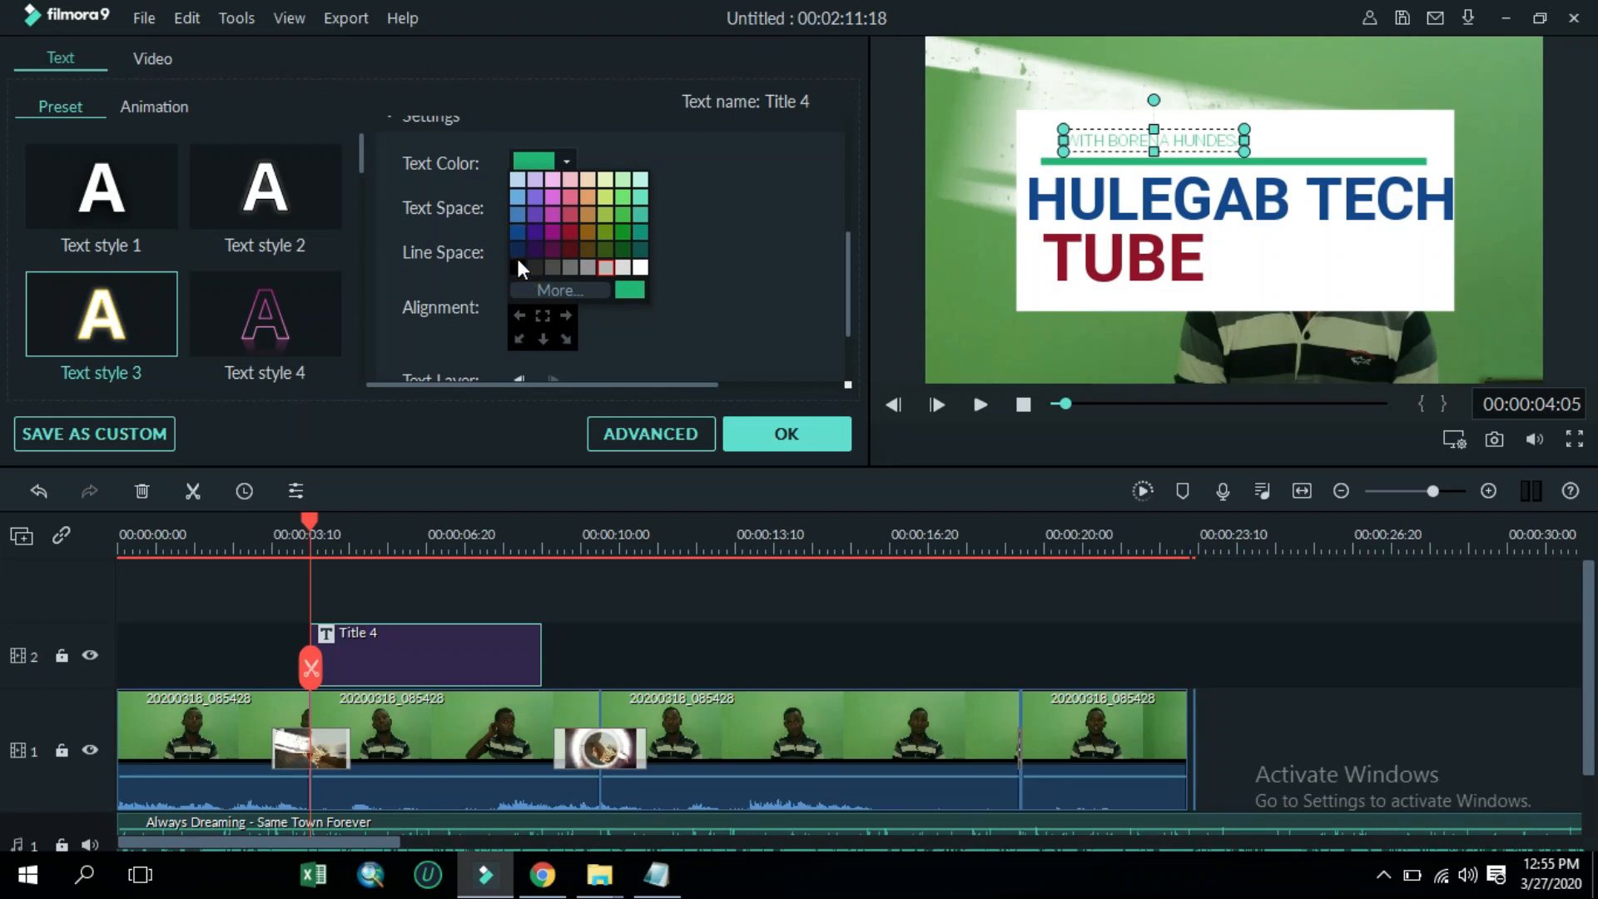
click(605, 230)
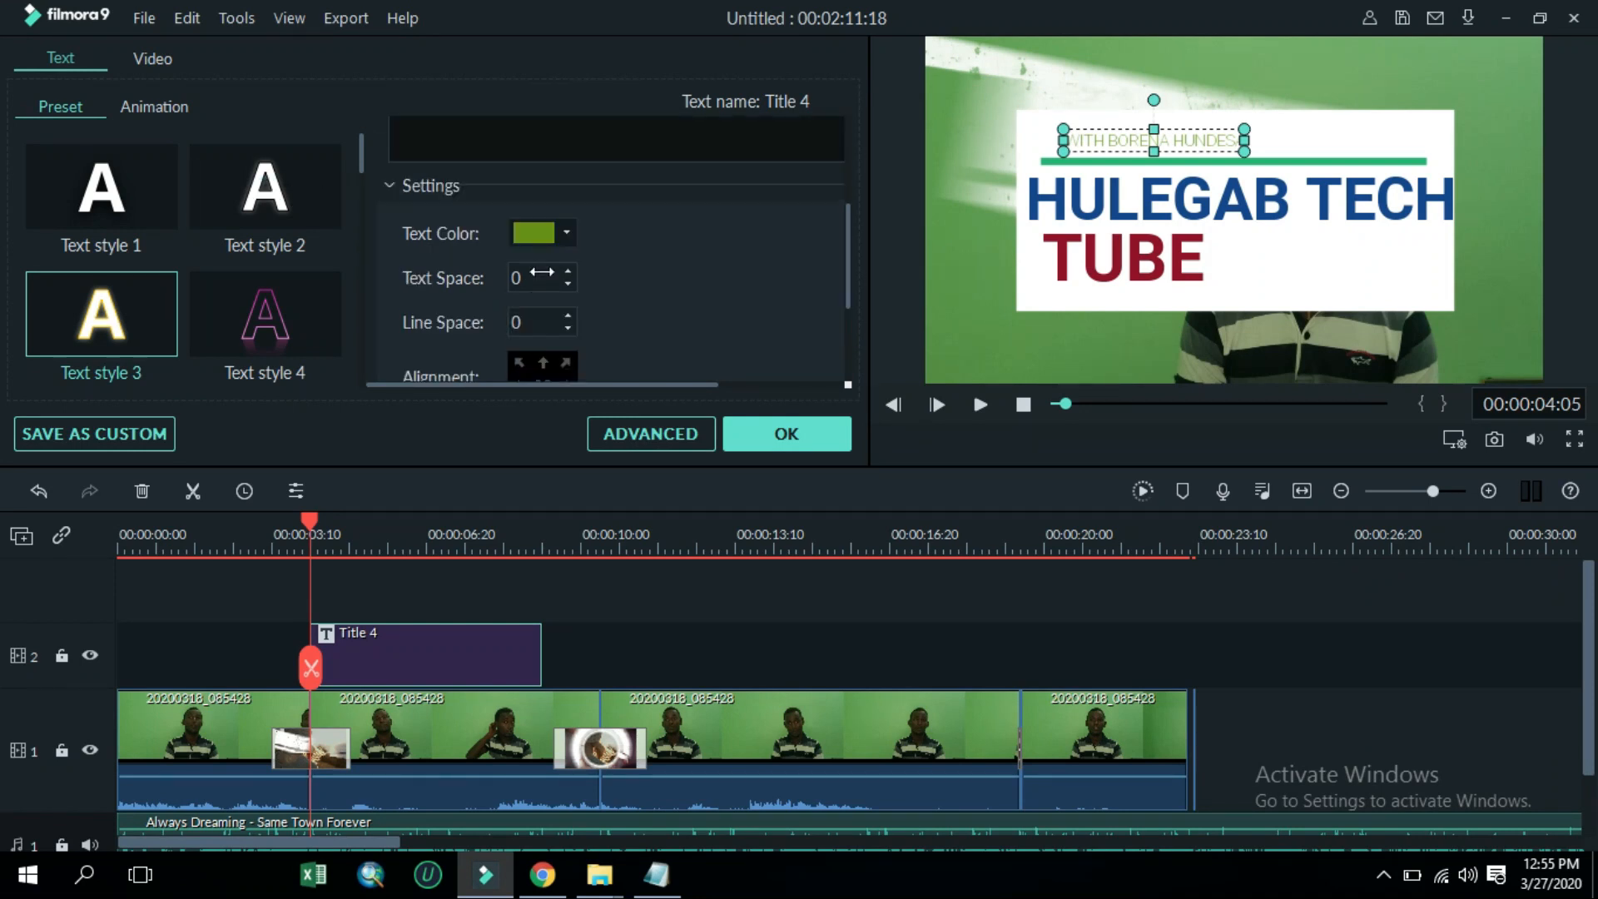
Make the WITH BORENA HUNDESA line bold and reposition it to line up with the left end of the green bar
scroll(539, 271, up, 5)
click(691, 173)
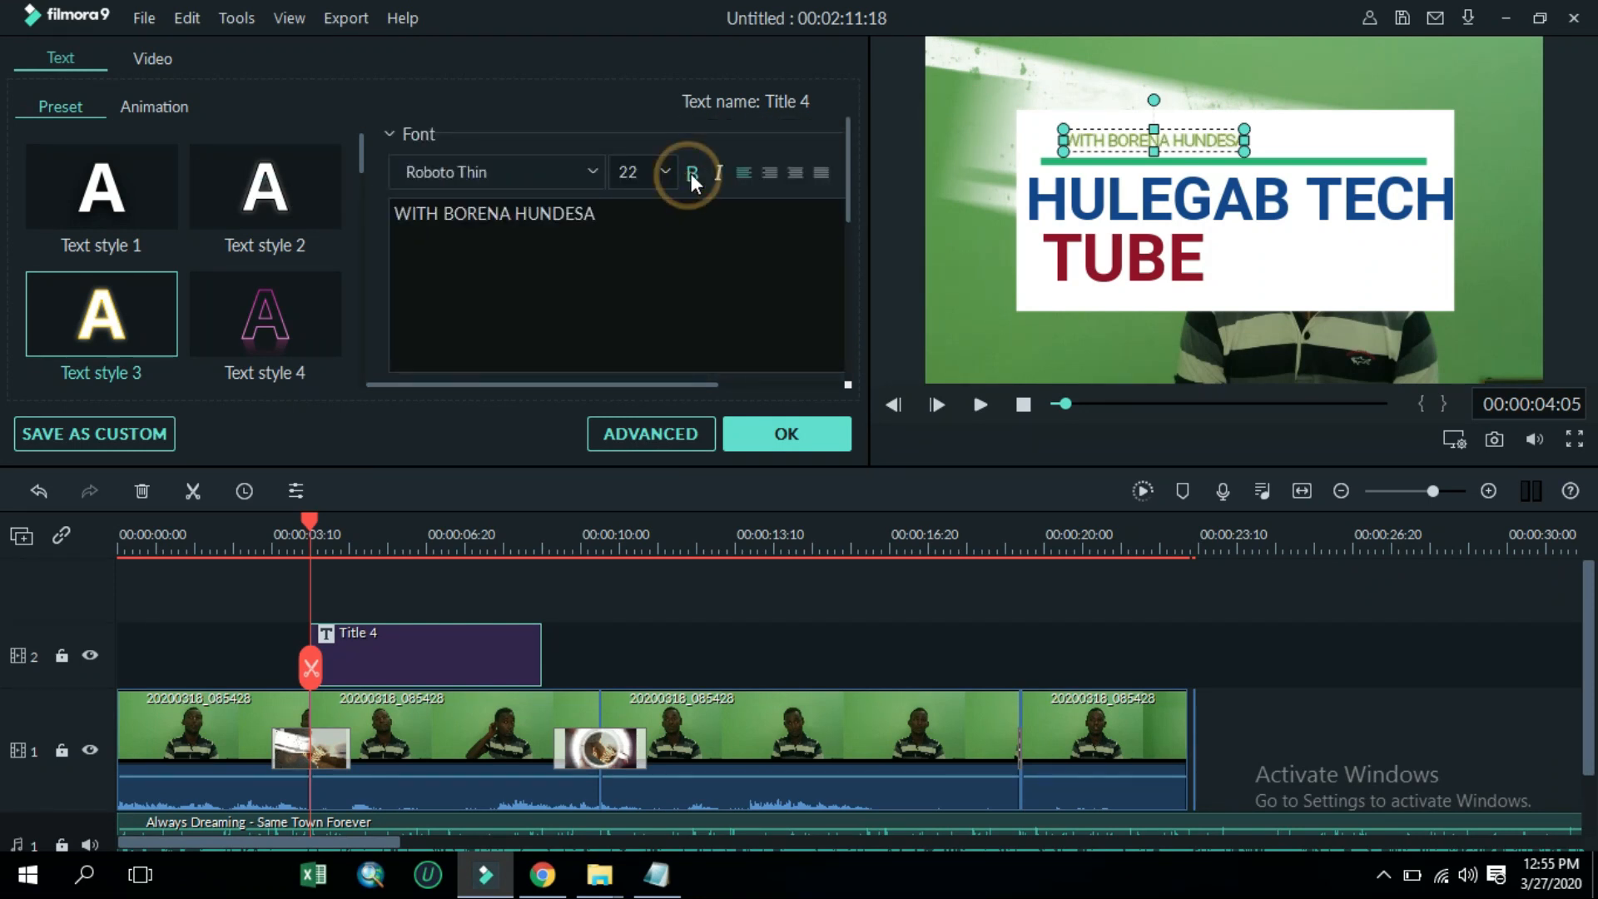
drag(1066, 127, 968, 117)
click(1055, 133)
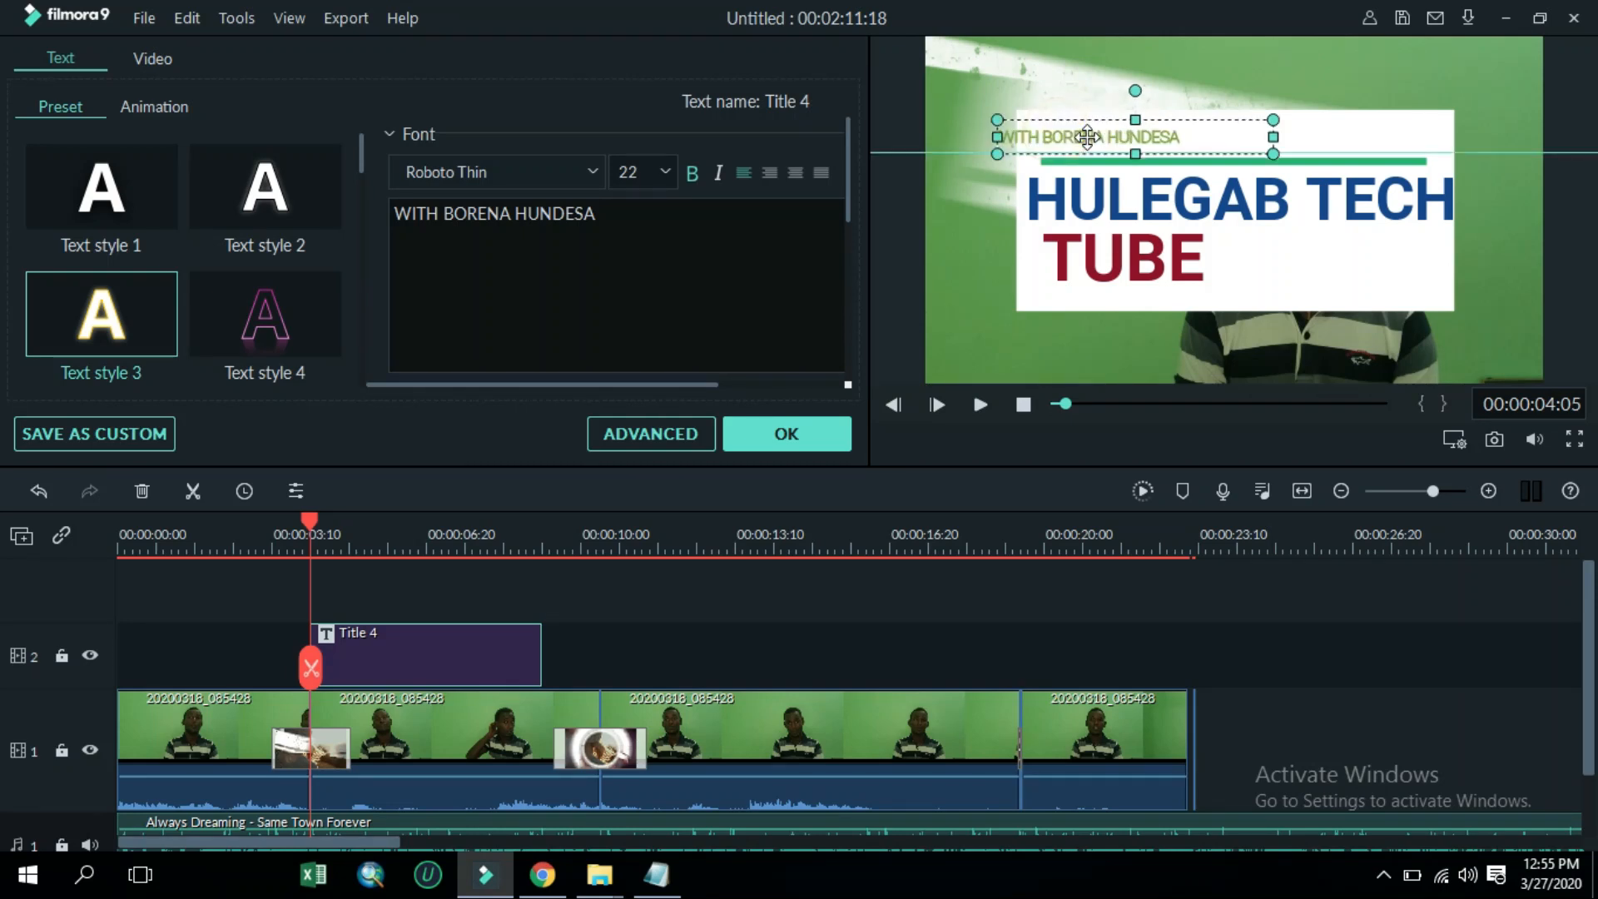
drag(1088, 135, 1123, 135)
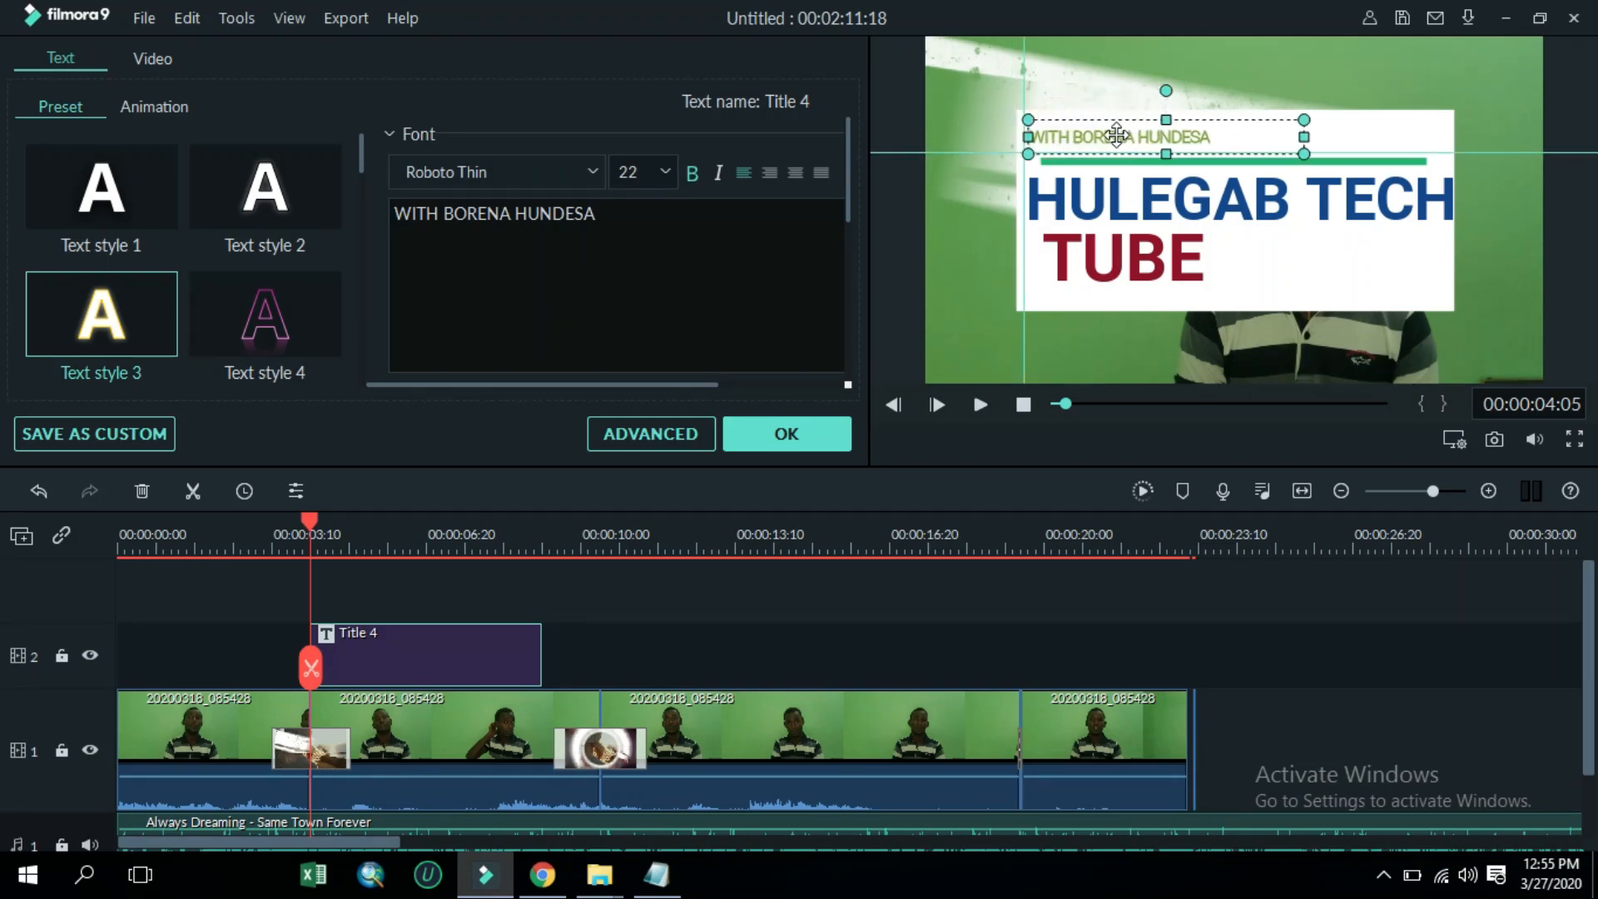
Set the WITH BORENA HUNDESA line's font size to 32
click(676, 169)
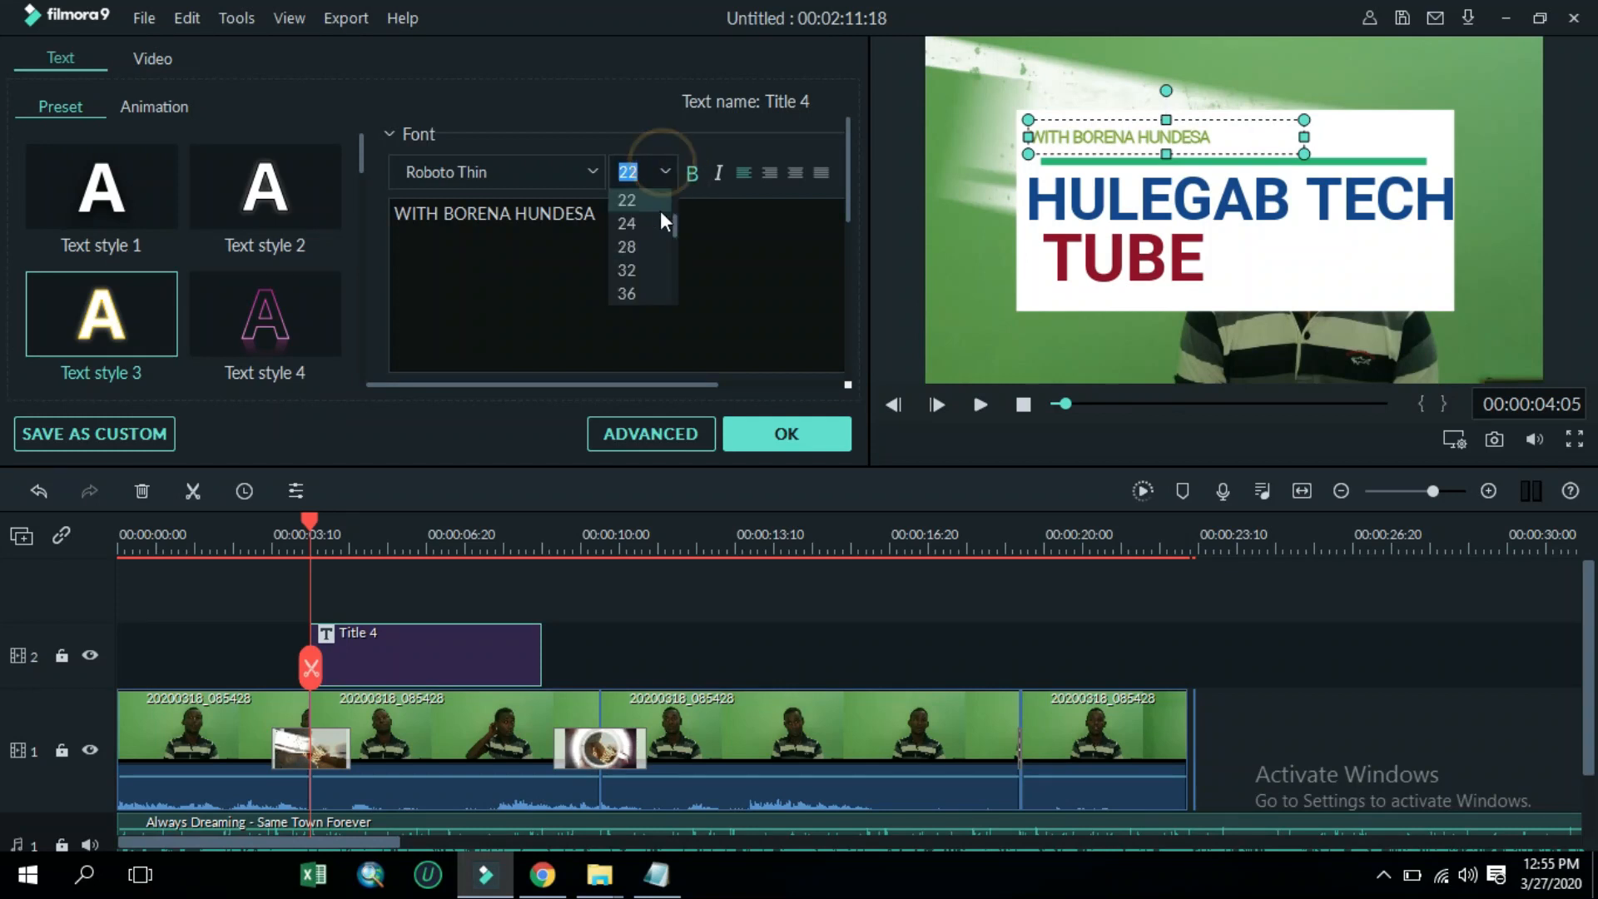
click(646, 248)
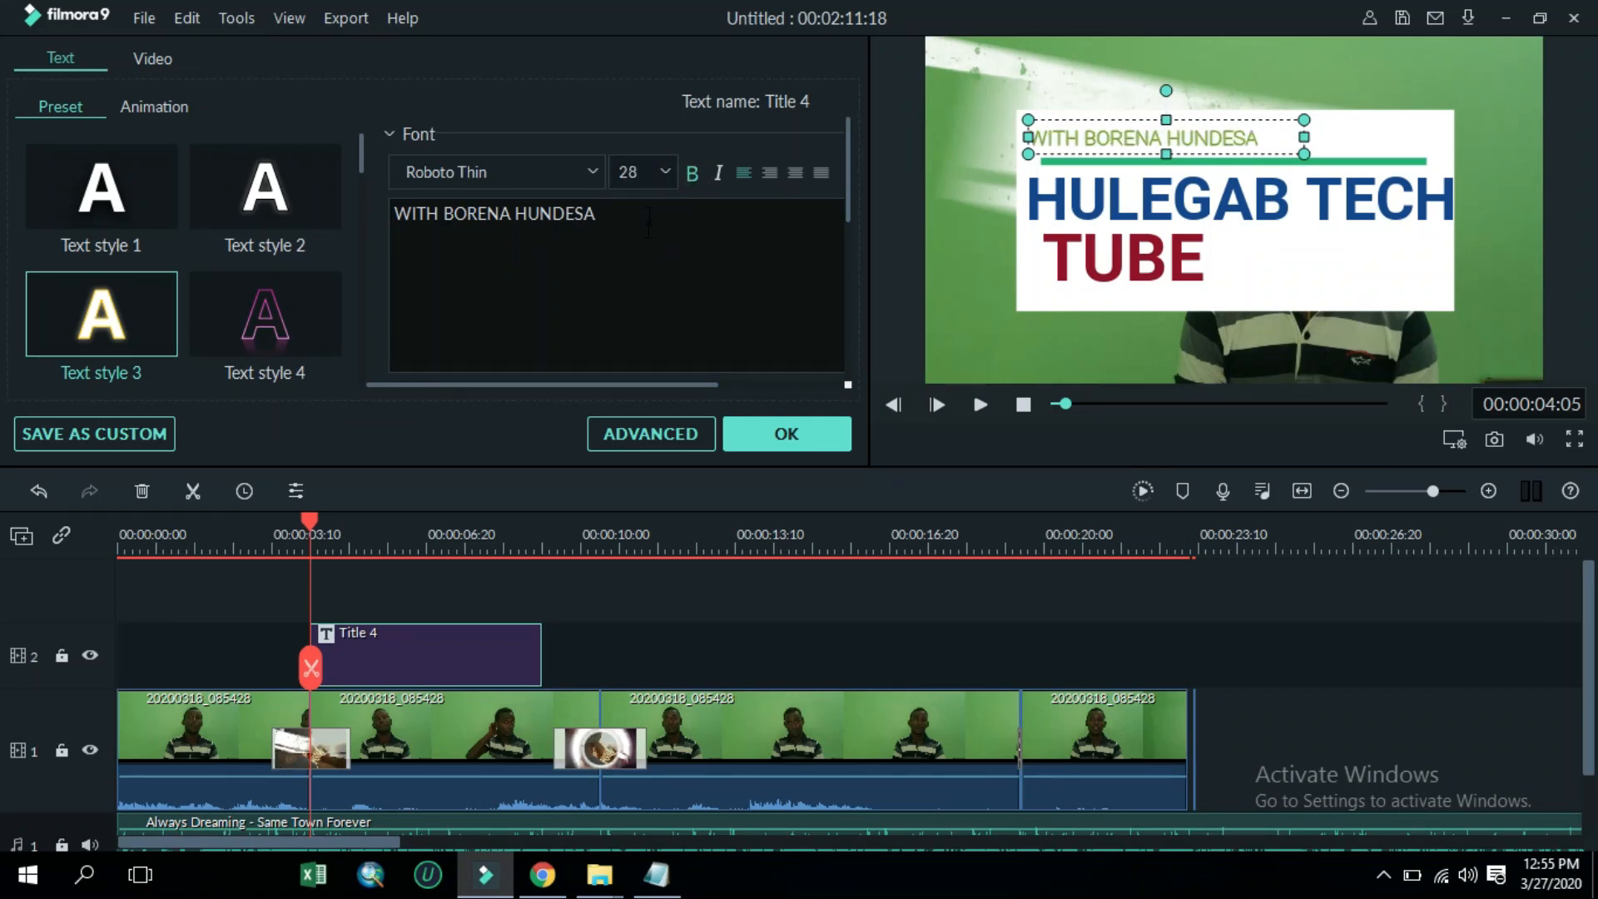
click(658, 169)
click(641, 261)
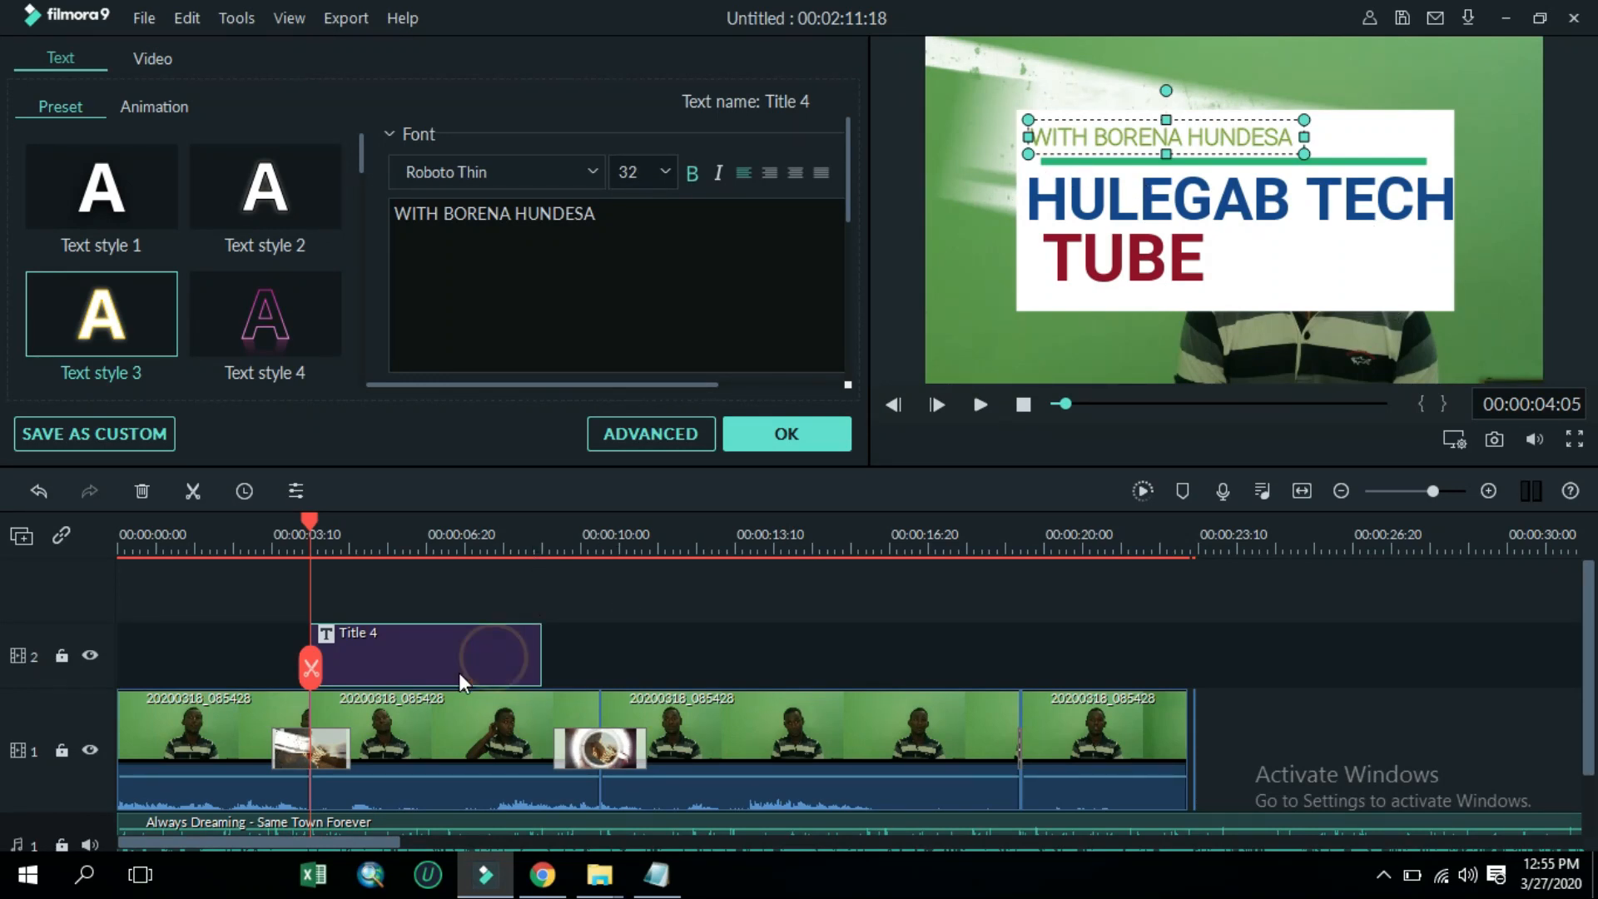
Move the title clip to start at about 00:00:20 on the timeline, preview it and confirm the title edits
drag(495, 668, 1164, 659)
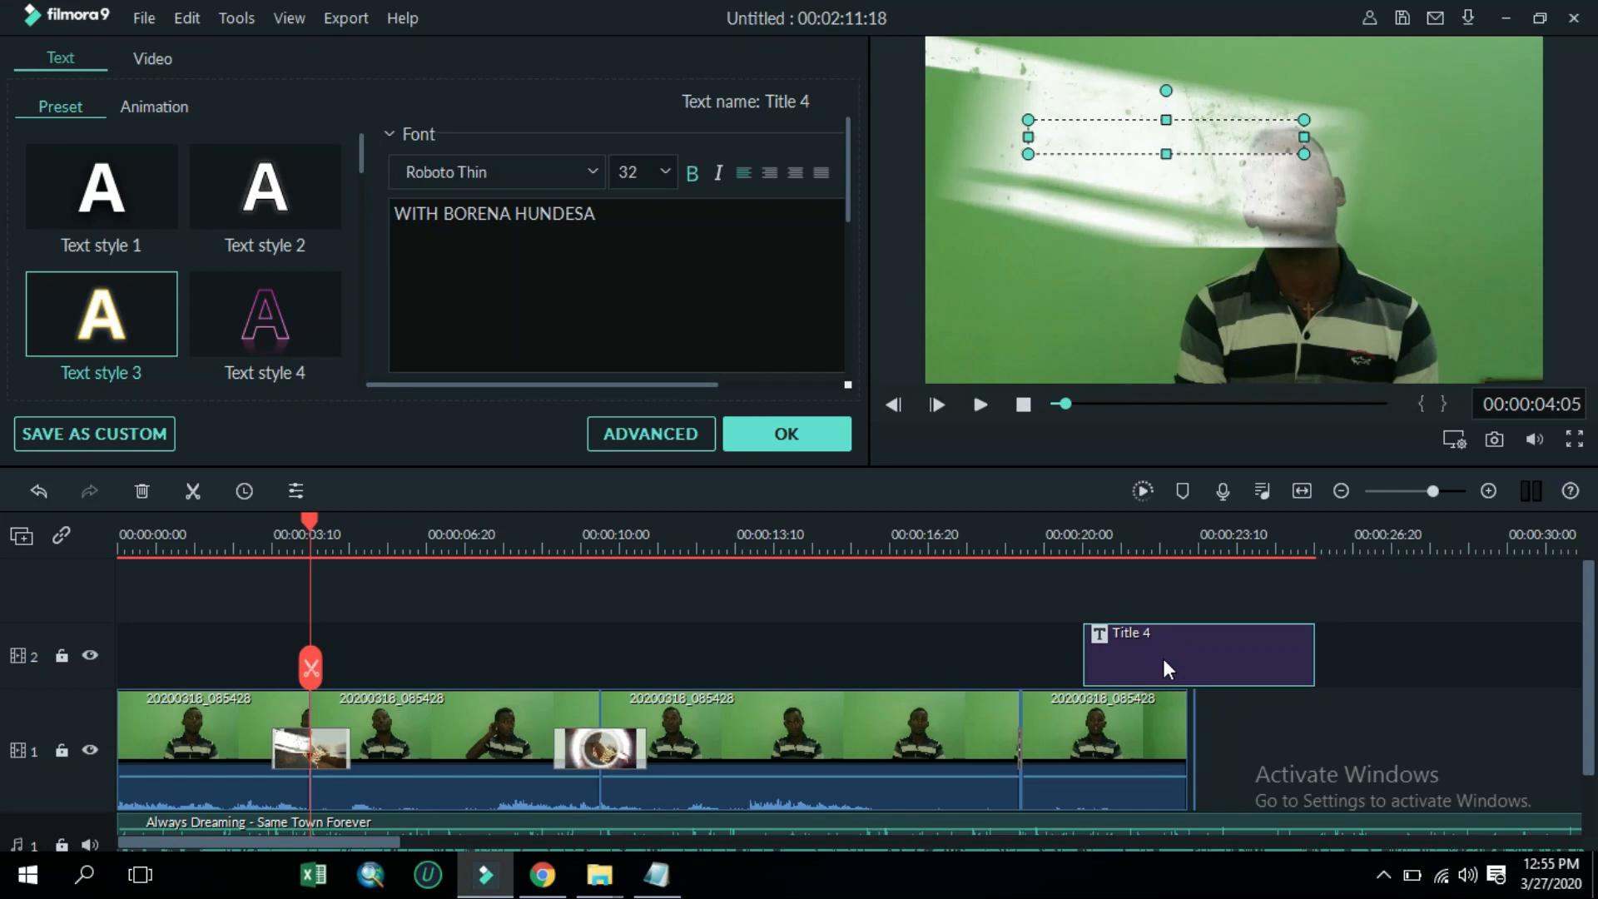
drag(304, 516, 1107, 731)
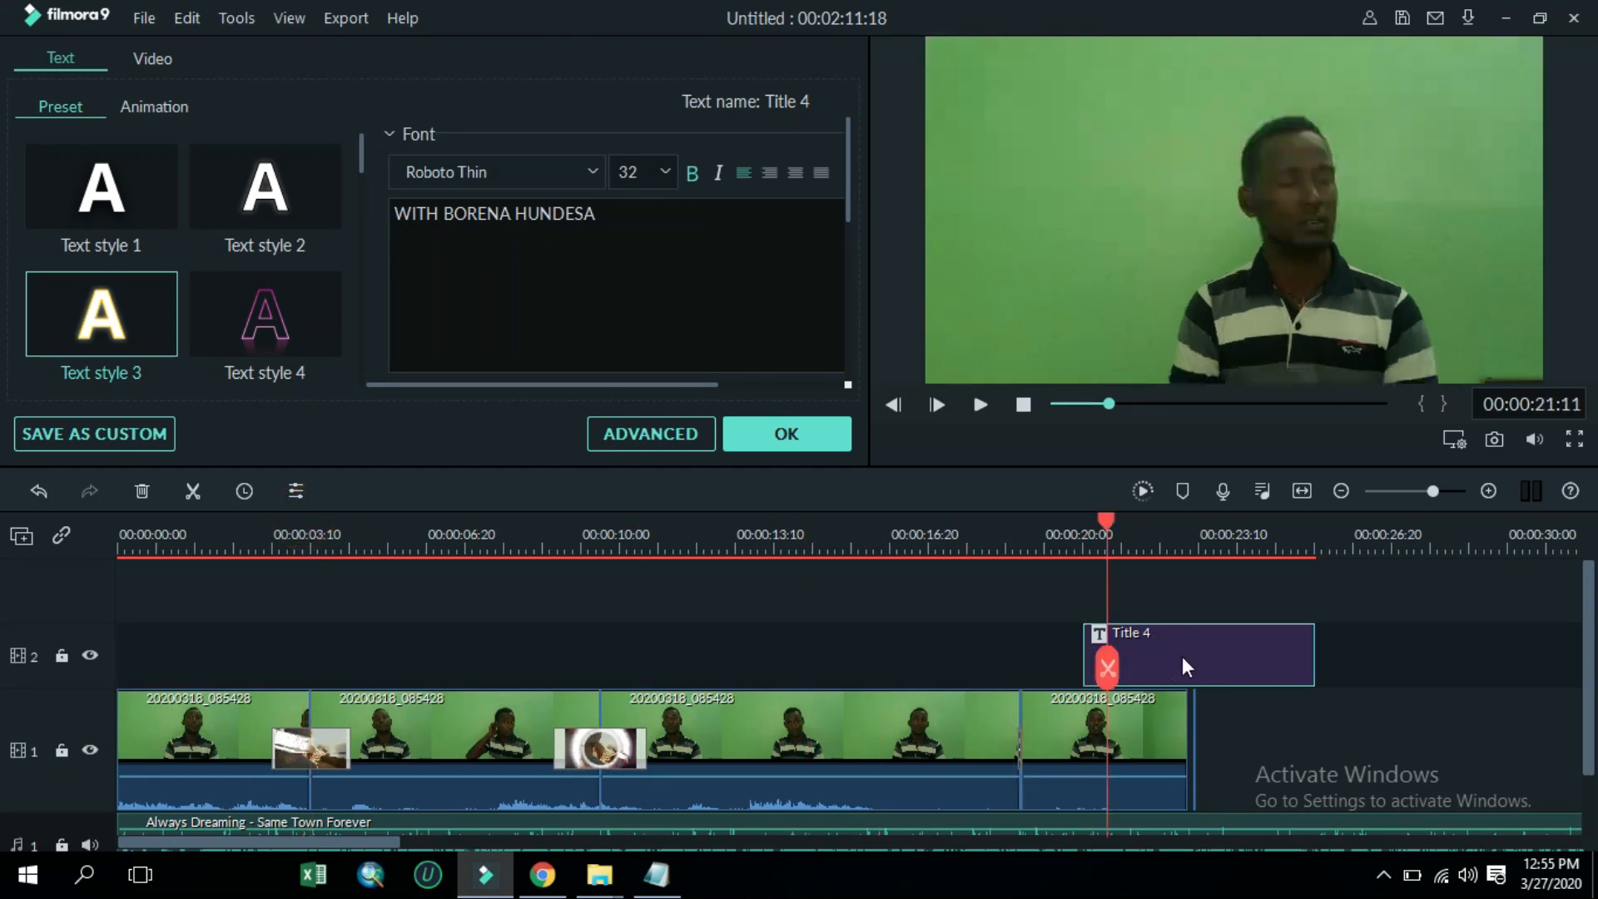
key(space)
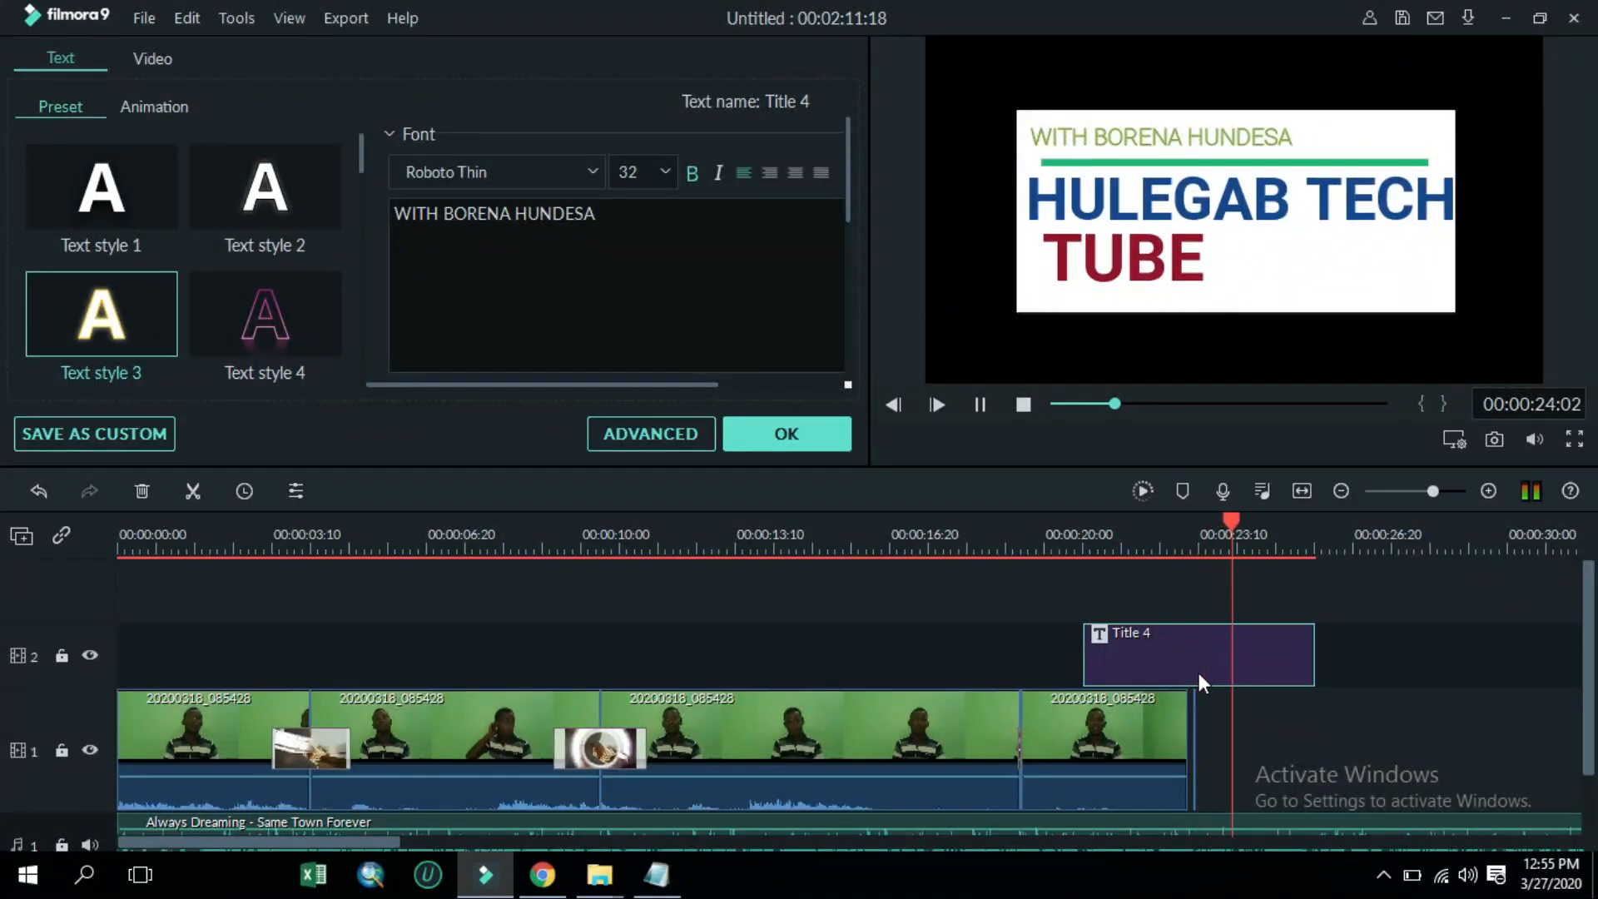
key(space)
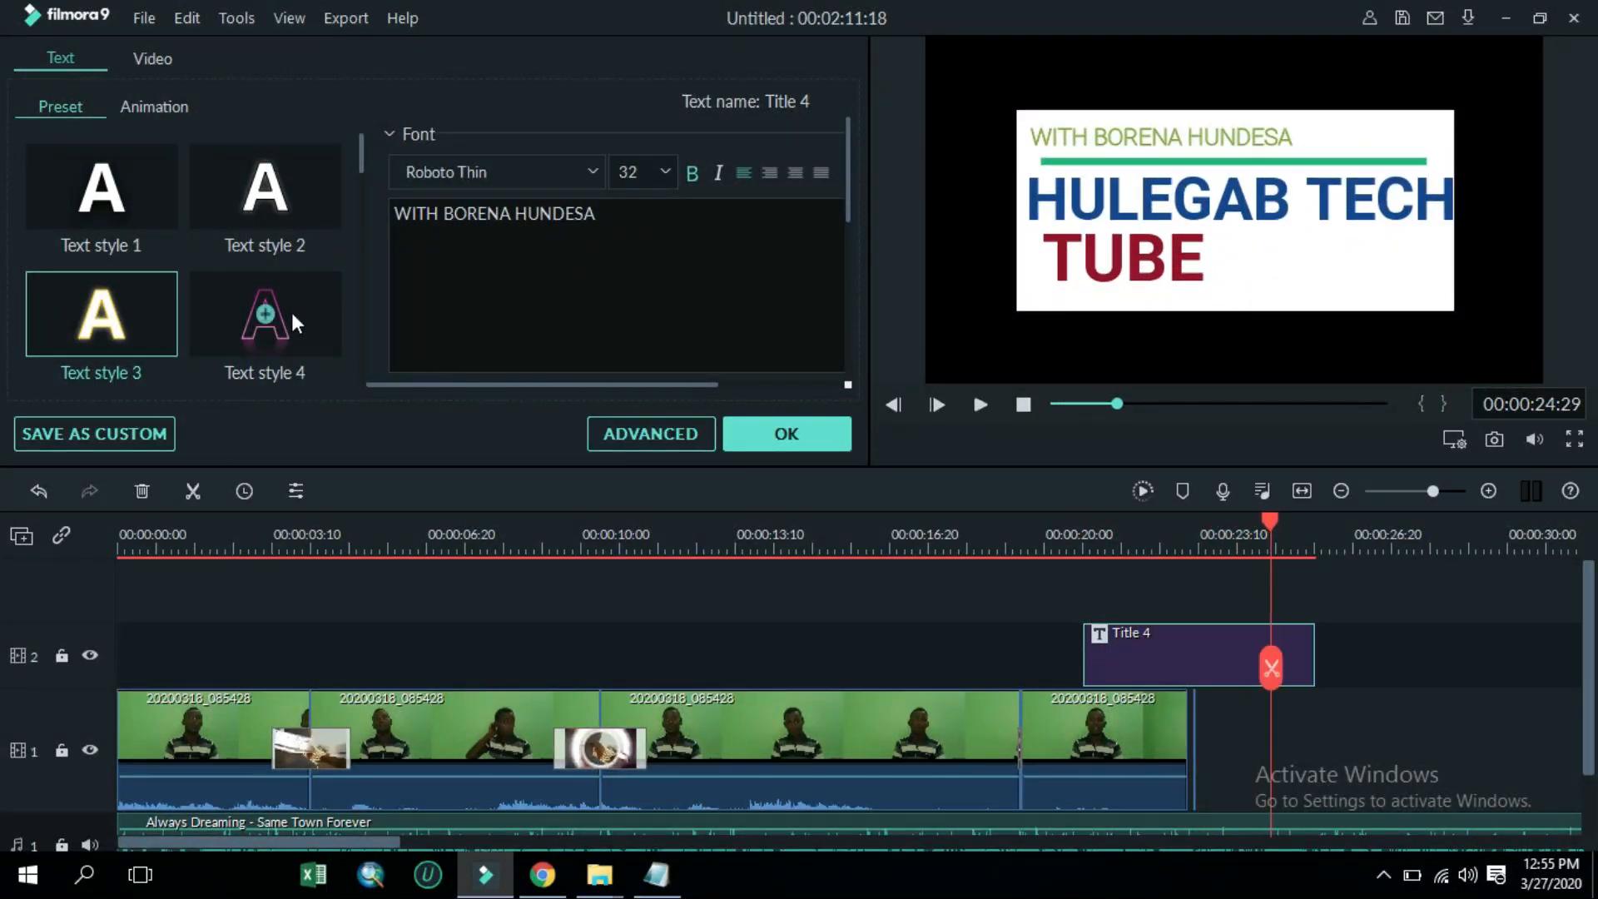
click(819, 435)
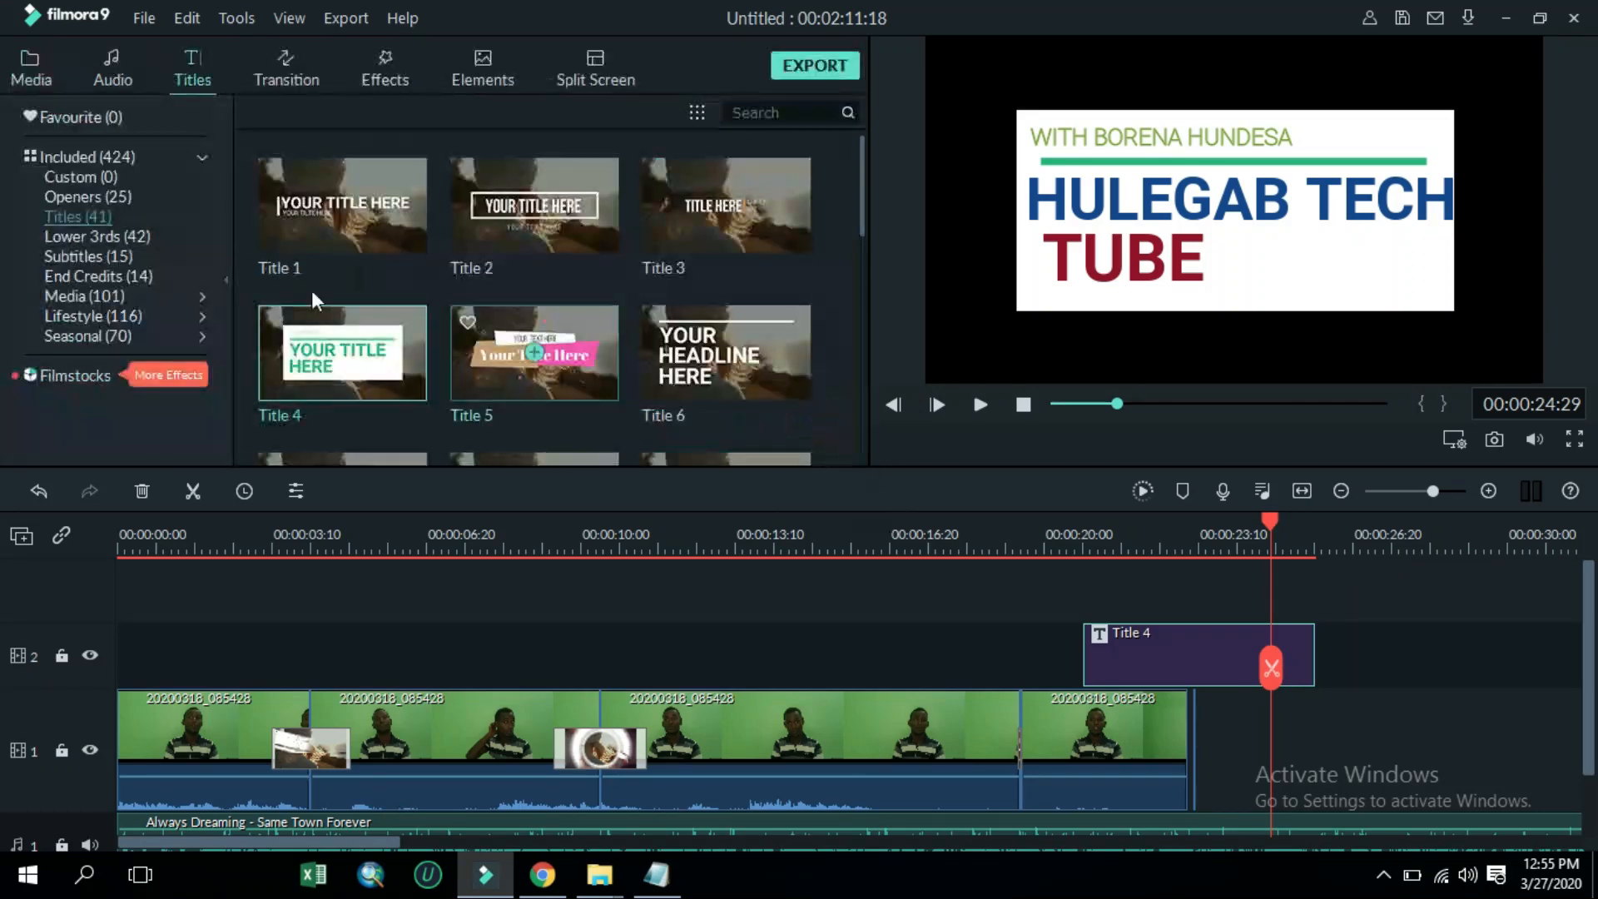
Browse the title list and the Elements library categories
scroll(291, 274, down, 10)
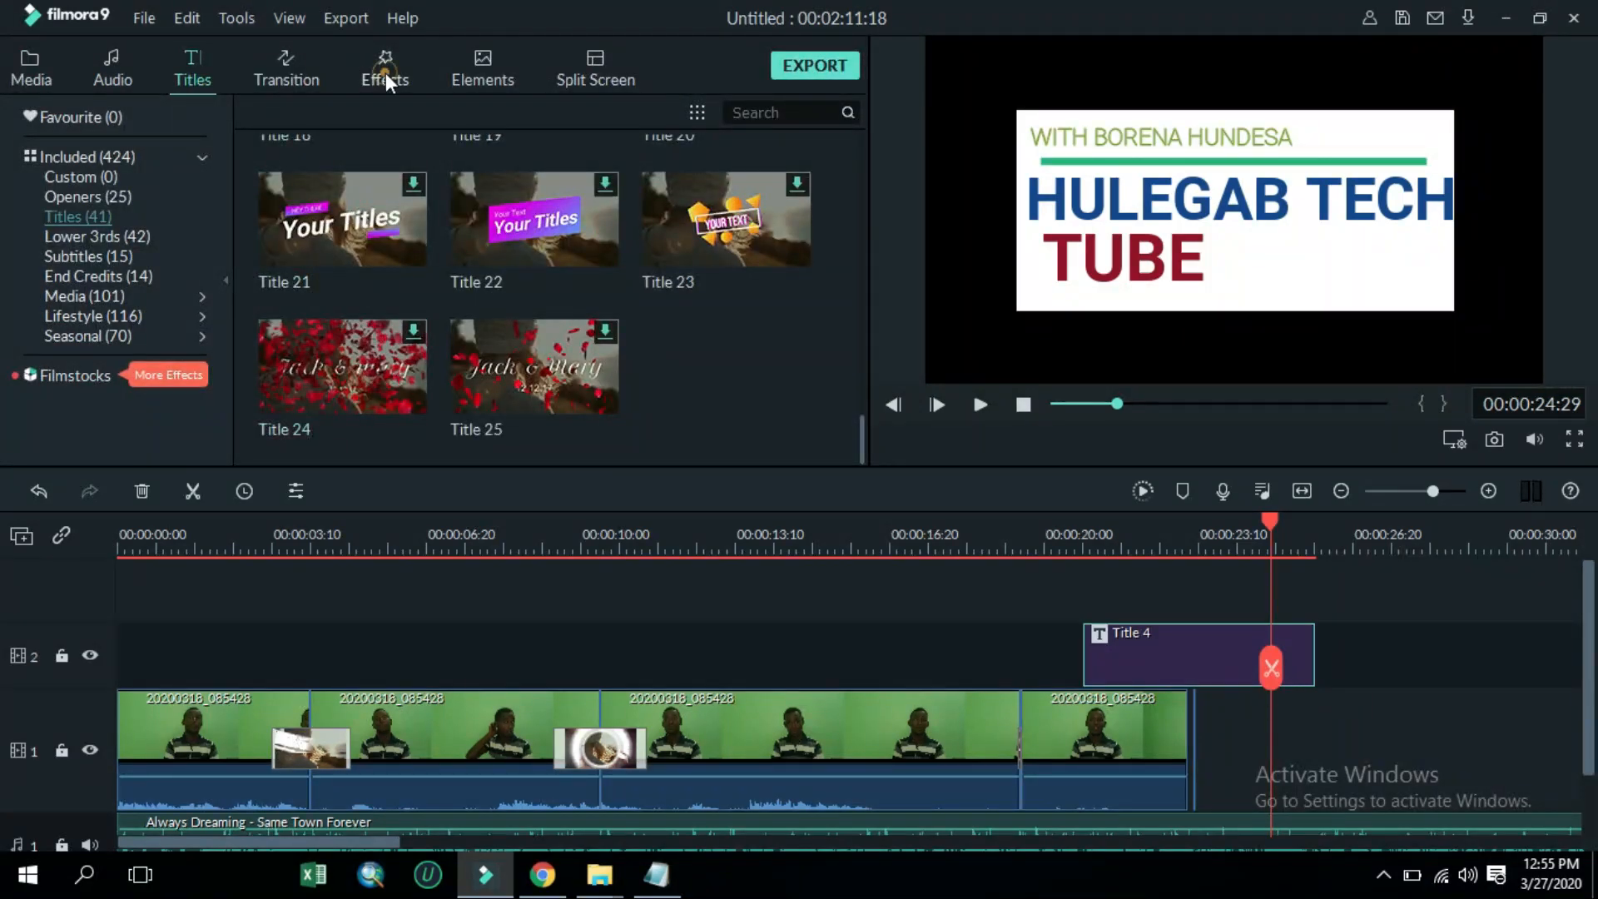
click(461, 62)
click(158, 256)
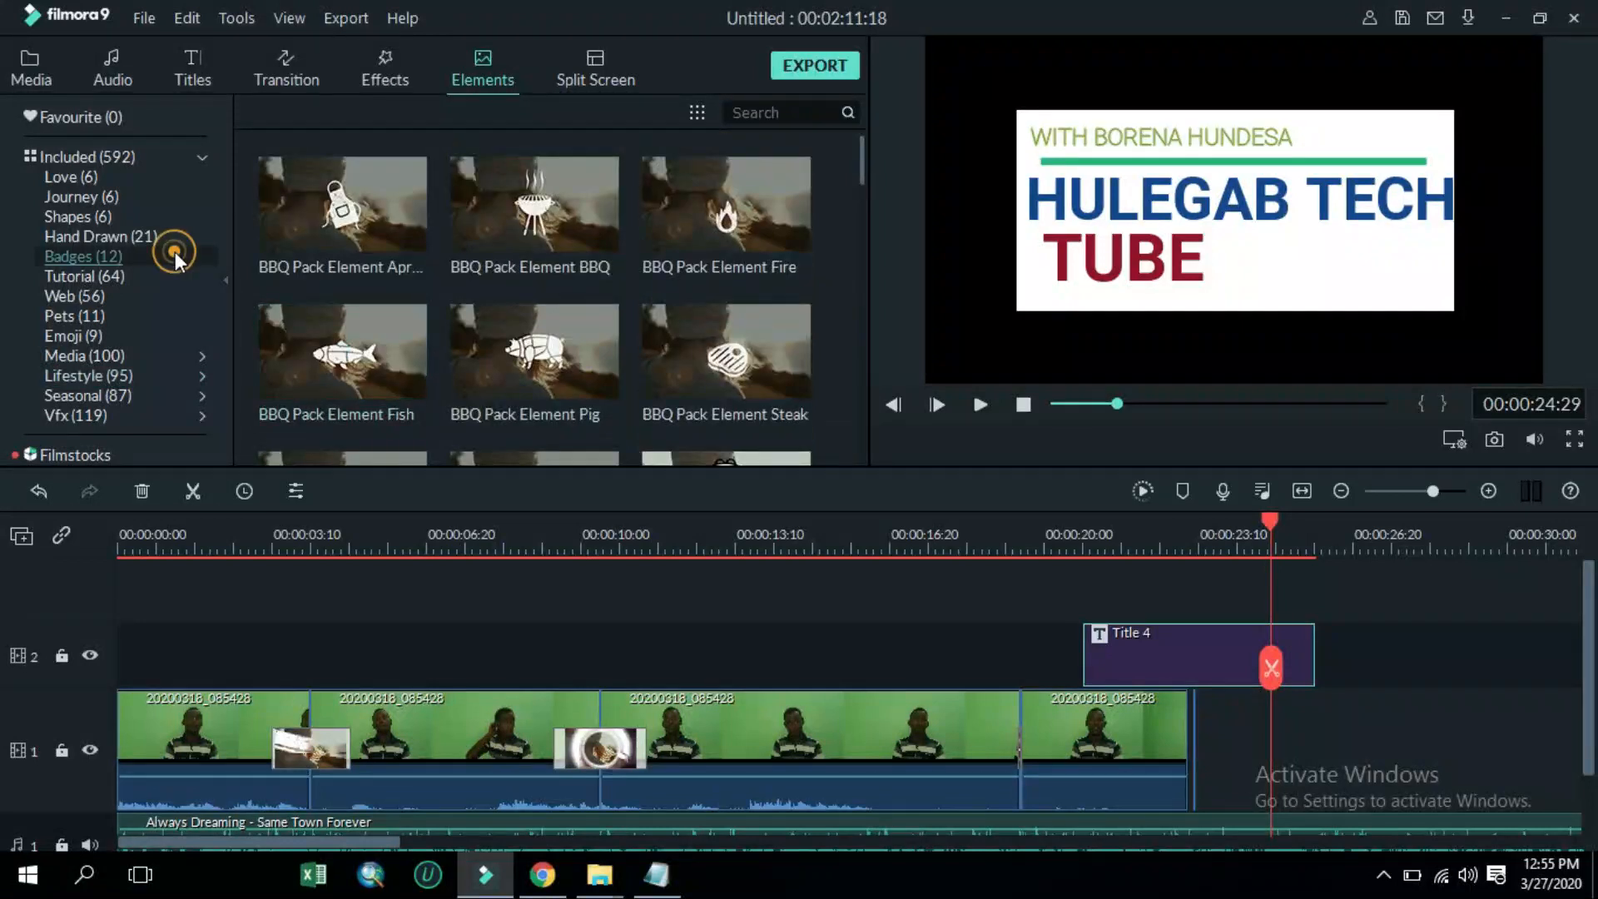
scroll(406, 348, down, 3)
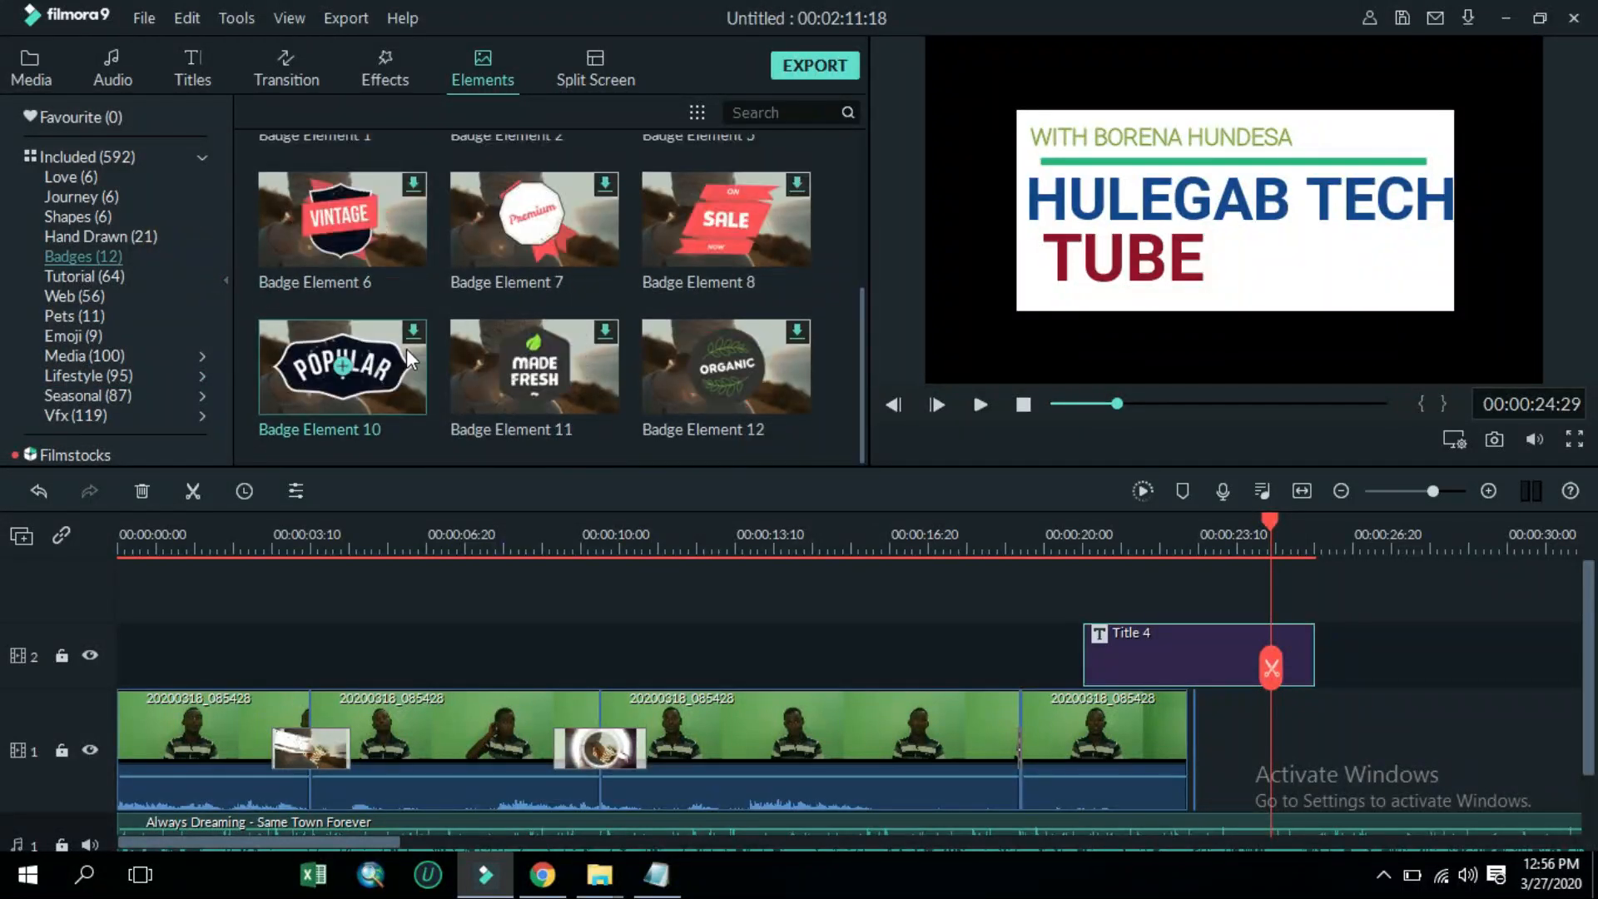
click(128, 277)
click(140, 315)
click(145, 295)
click(118, 334)
click(123, 318)
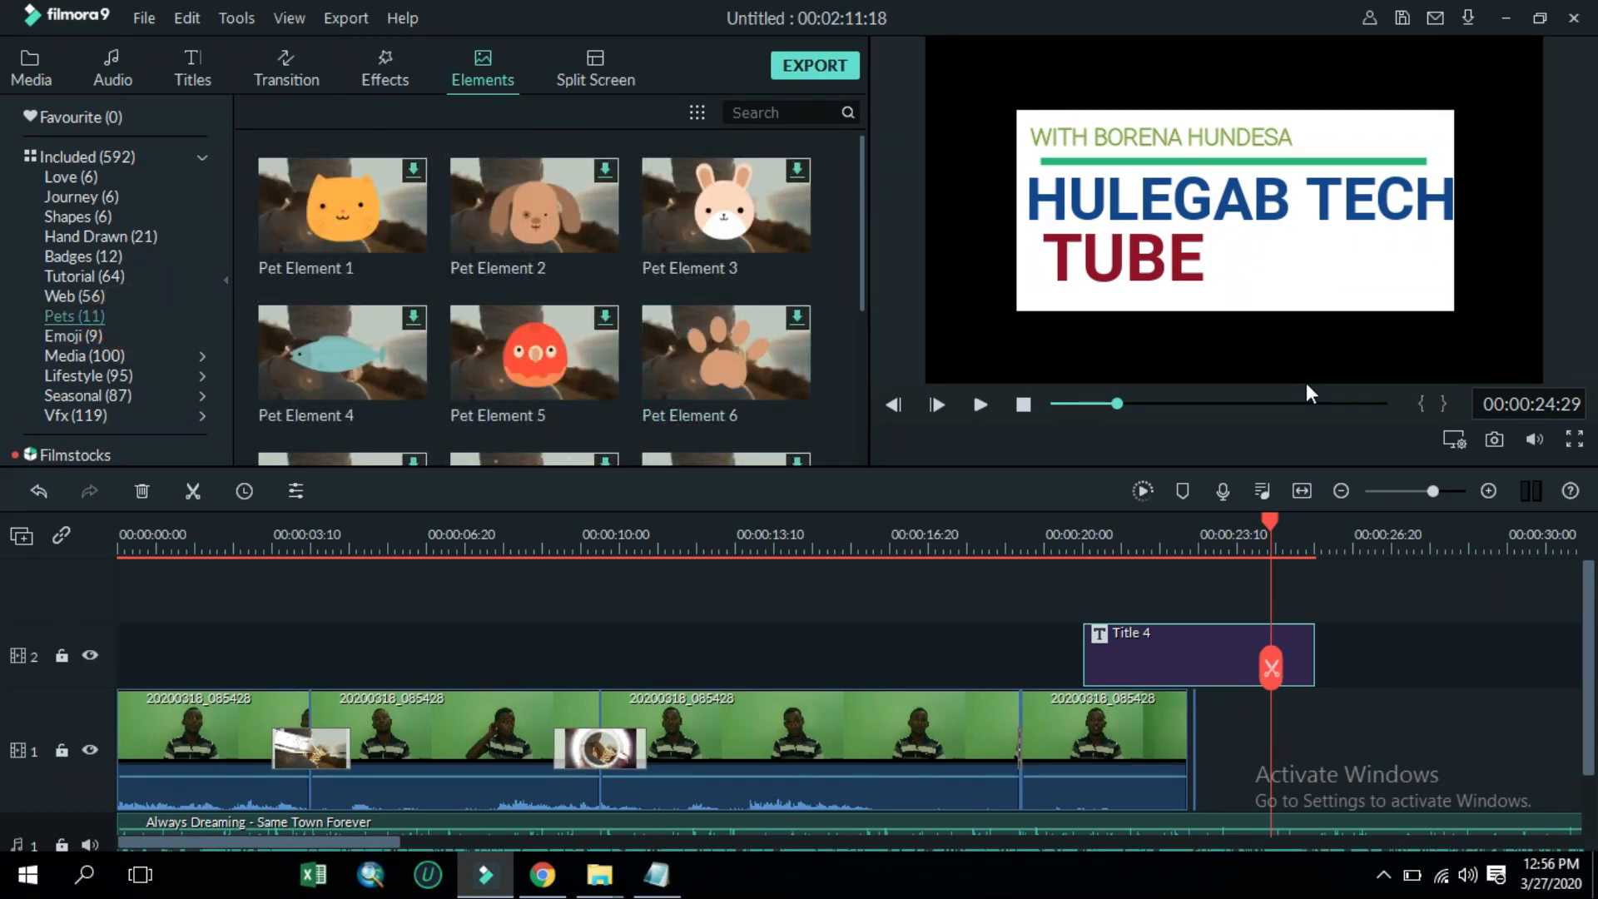
Preview the opening of the video and split the first clip at about 00:00:02:25
drag(1273, 522, 155, 533)
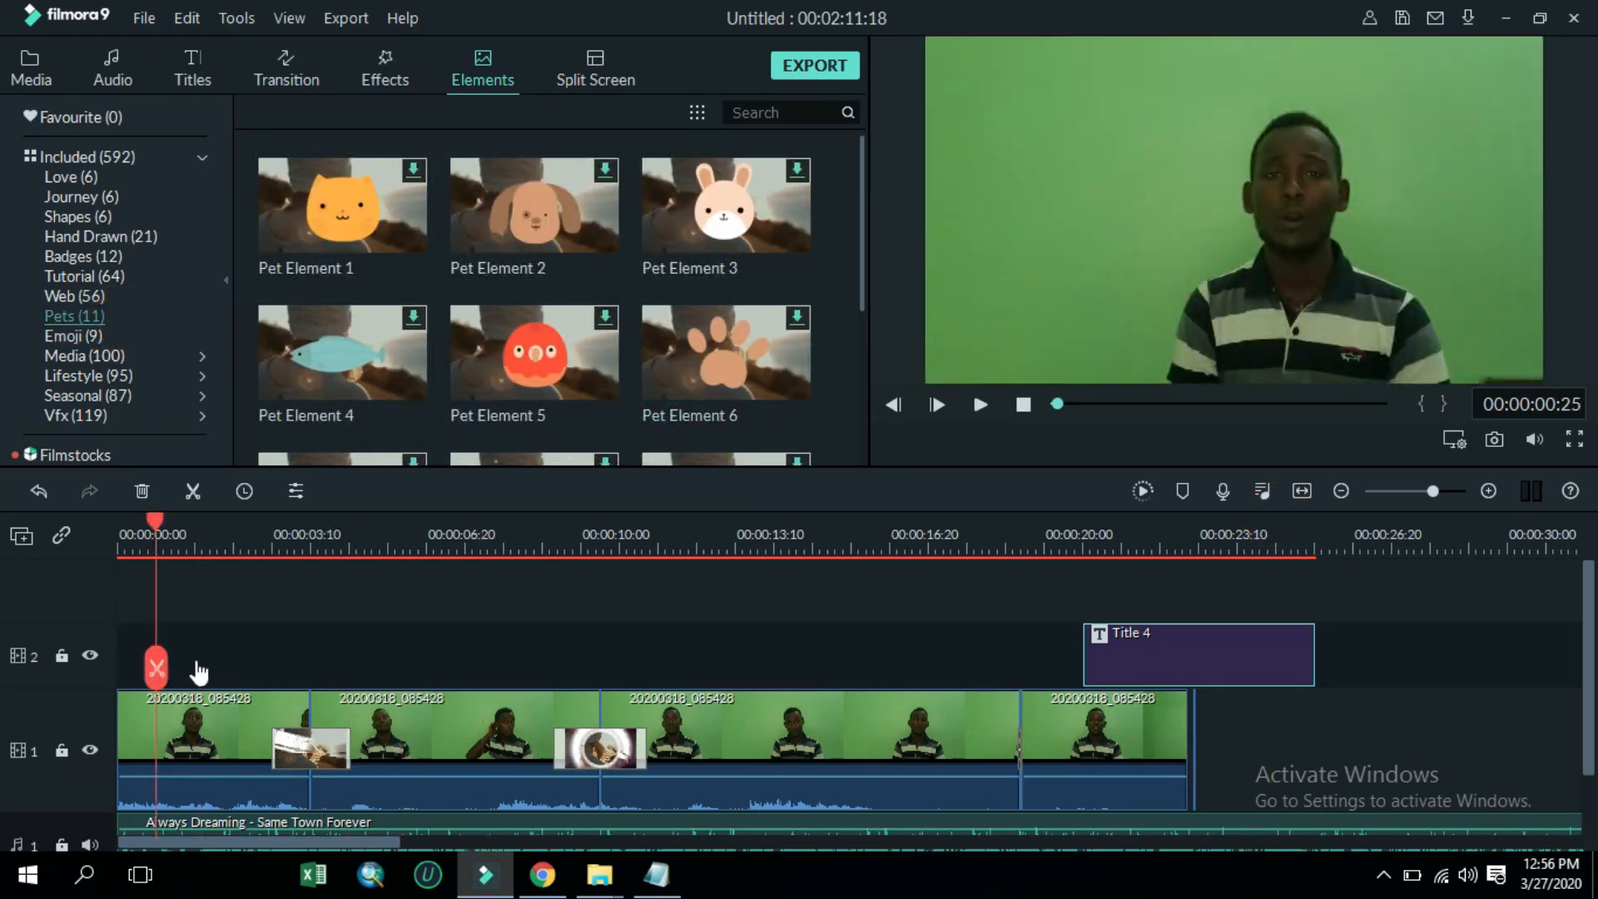
key(space)
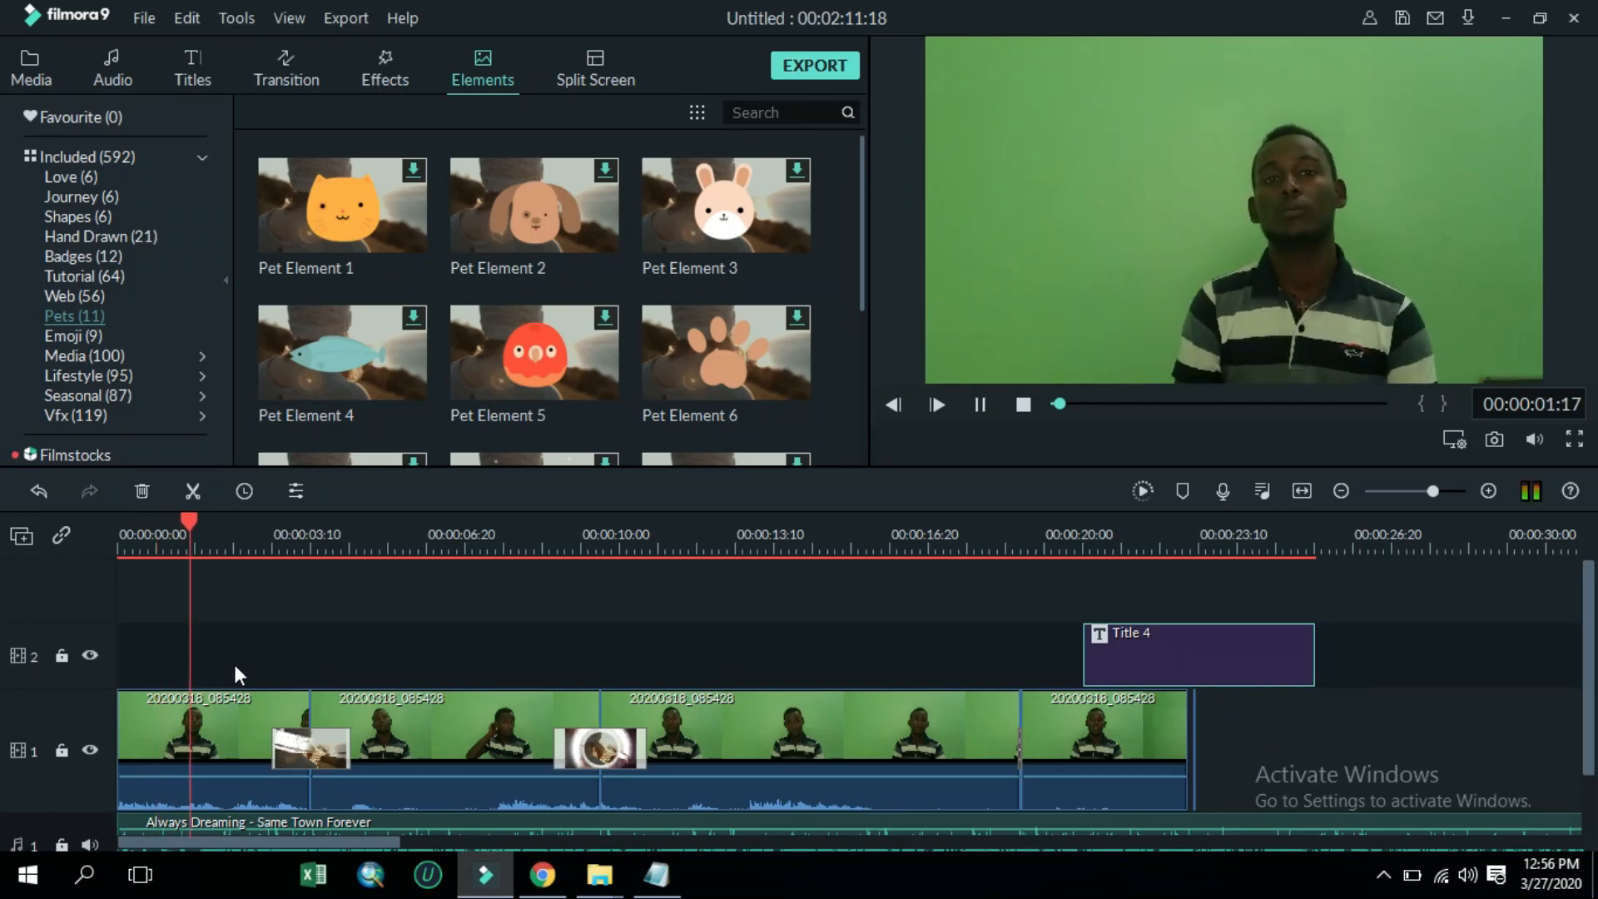
key(space)
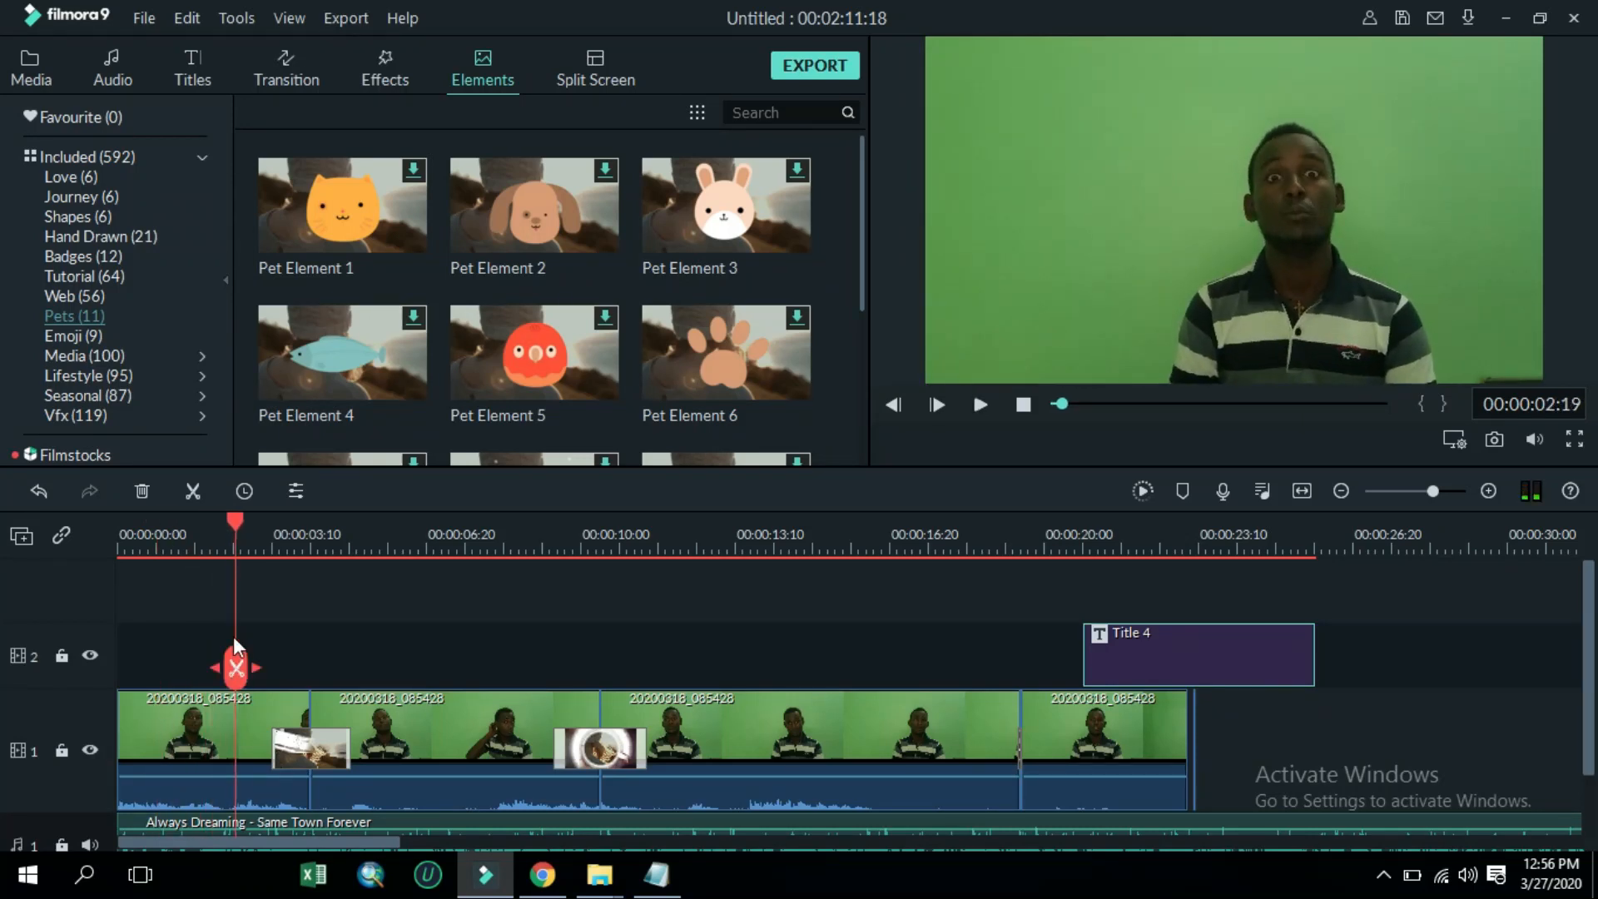
click(237, 531)
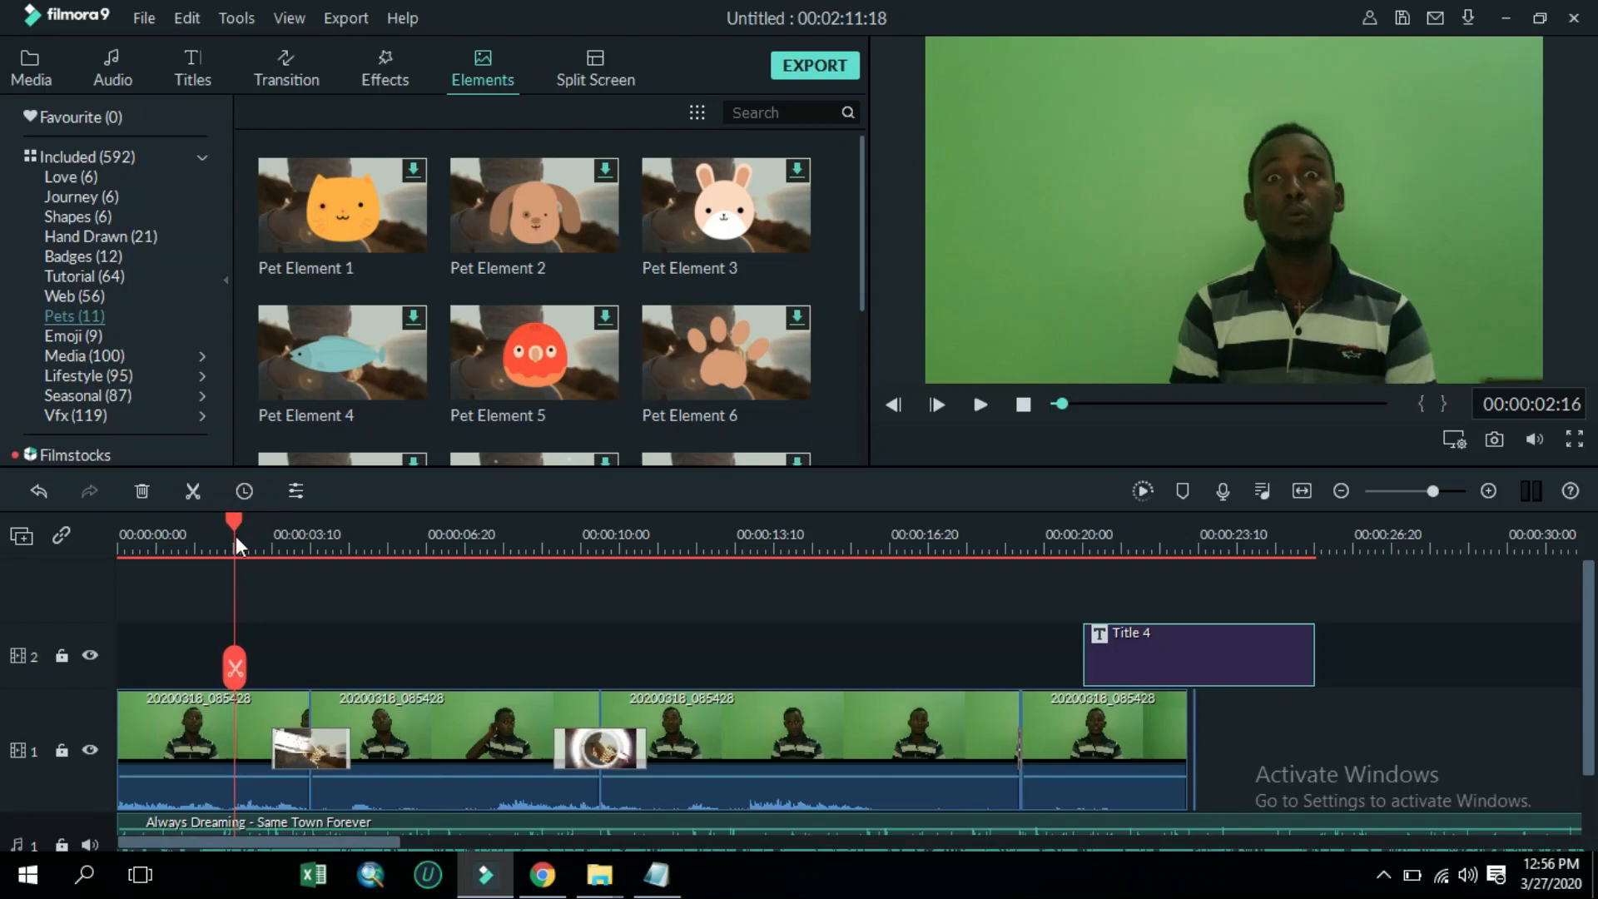
key(space)
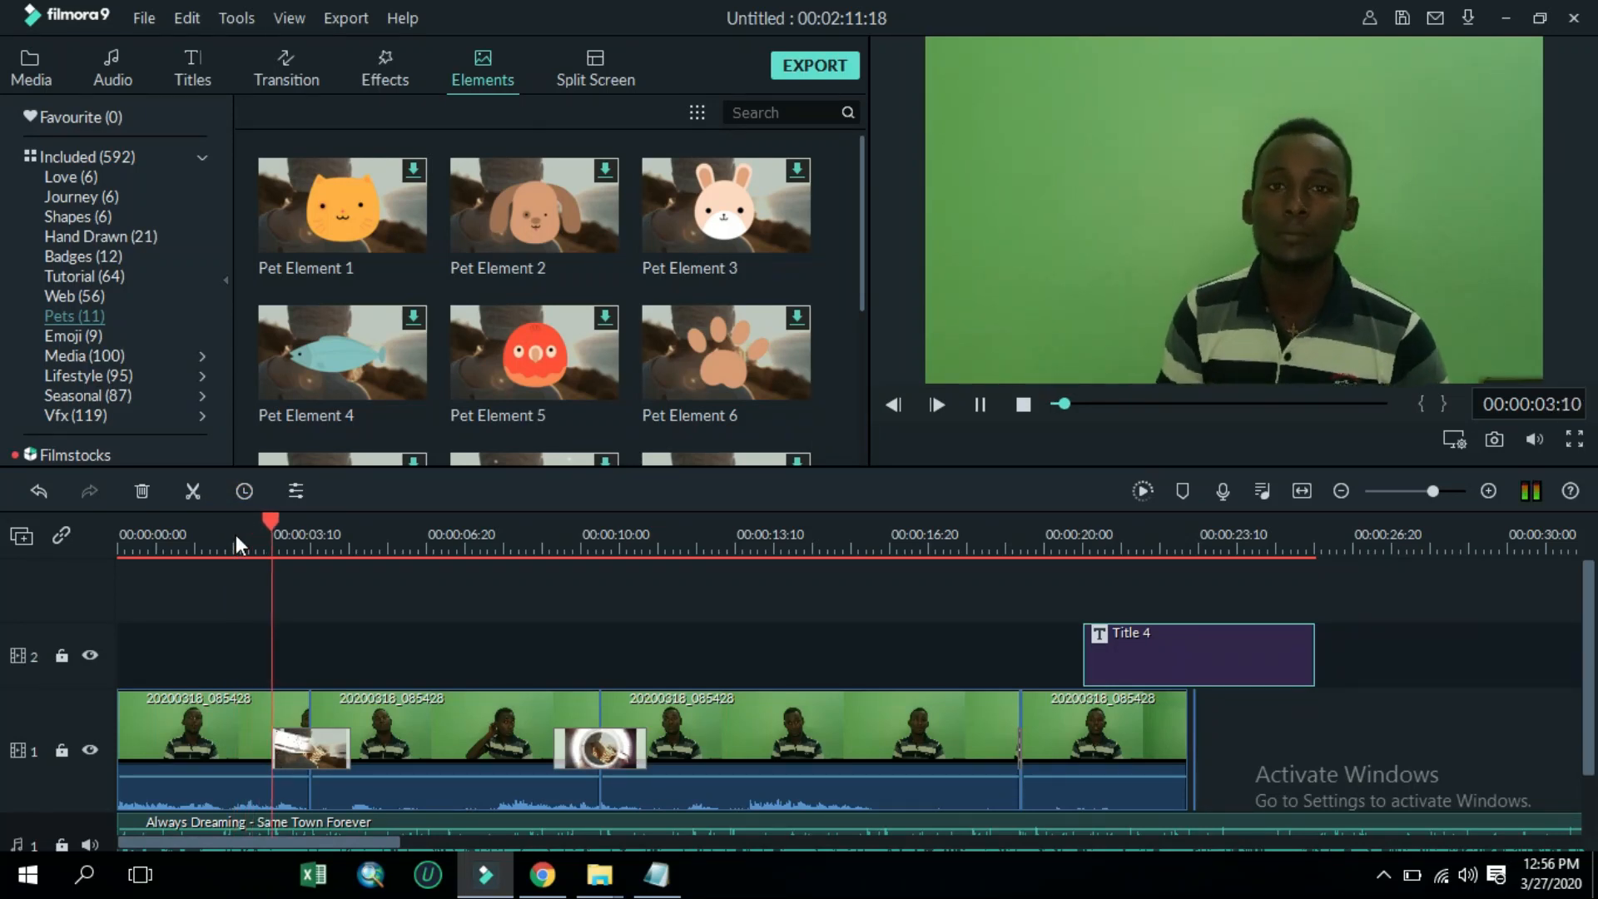
key(space)
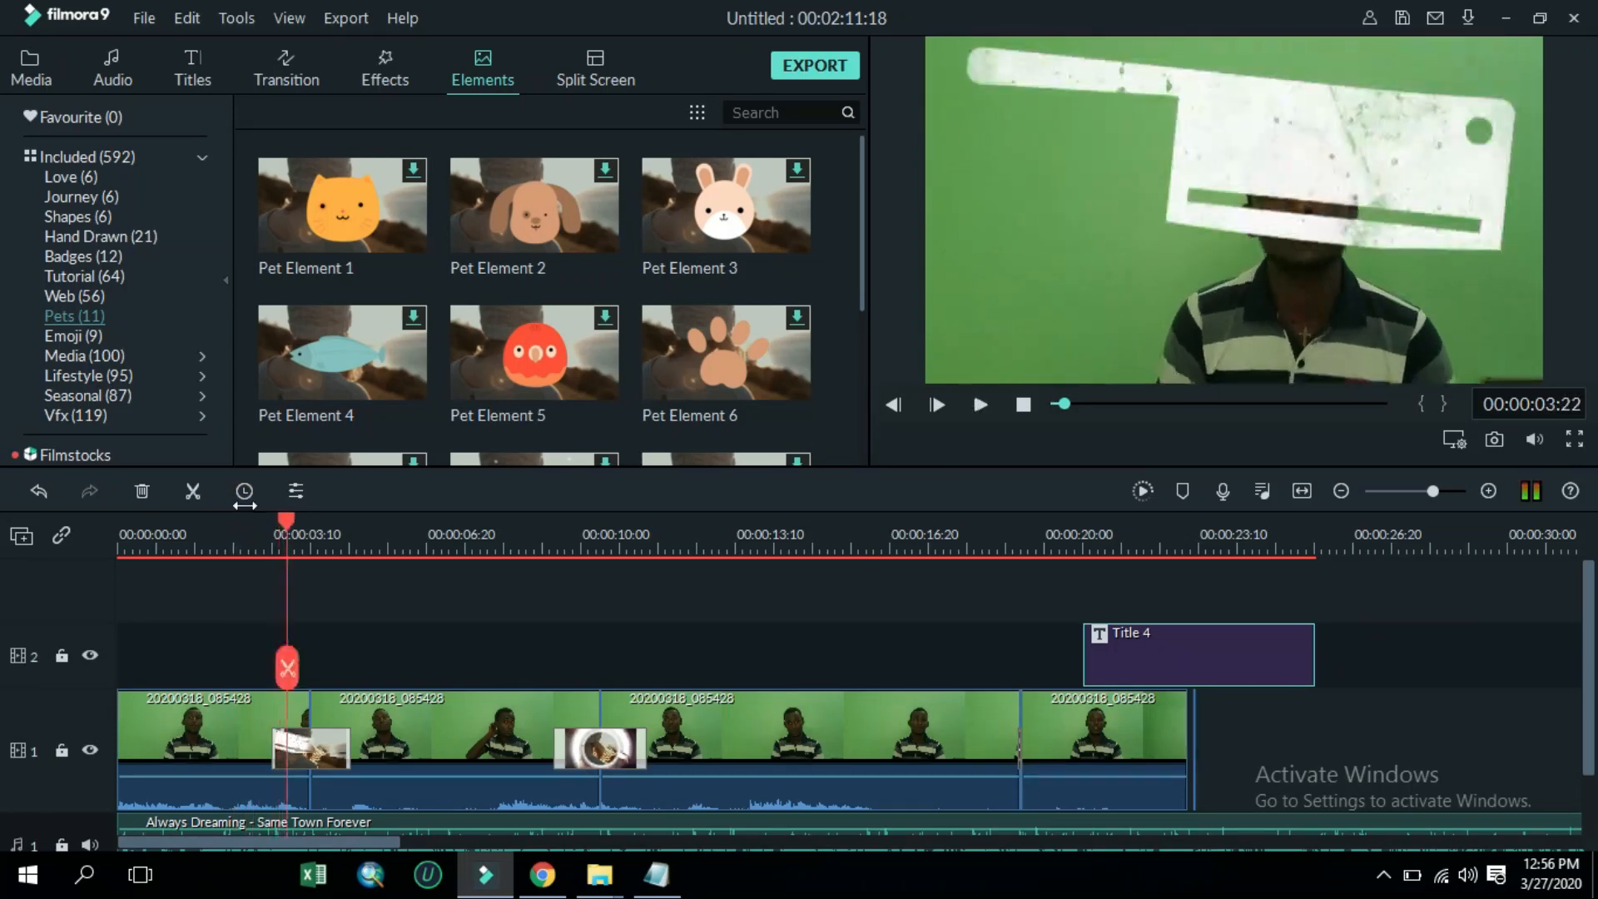
click(286, 517)
drag(286, 517, 214, 591)
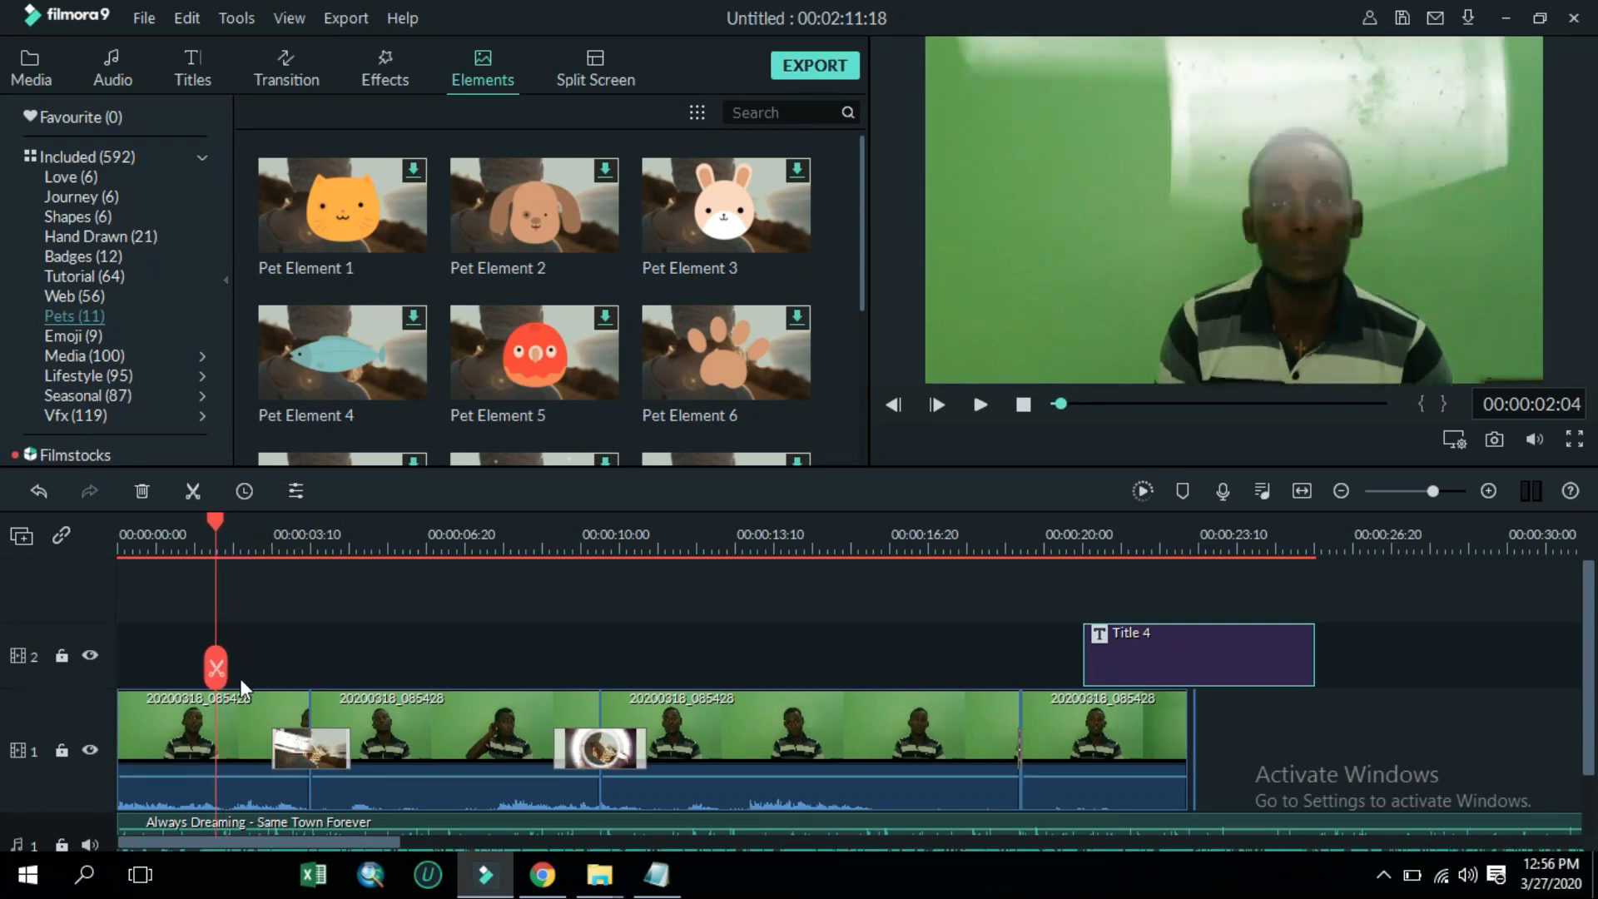
drag(221, 516, 250, 596)
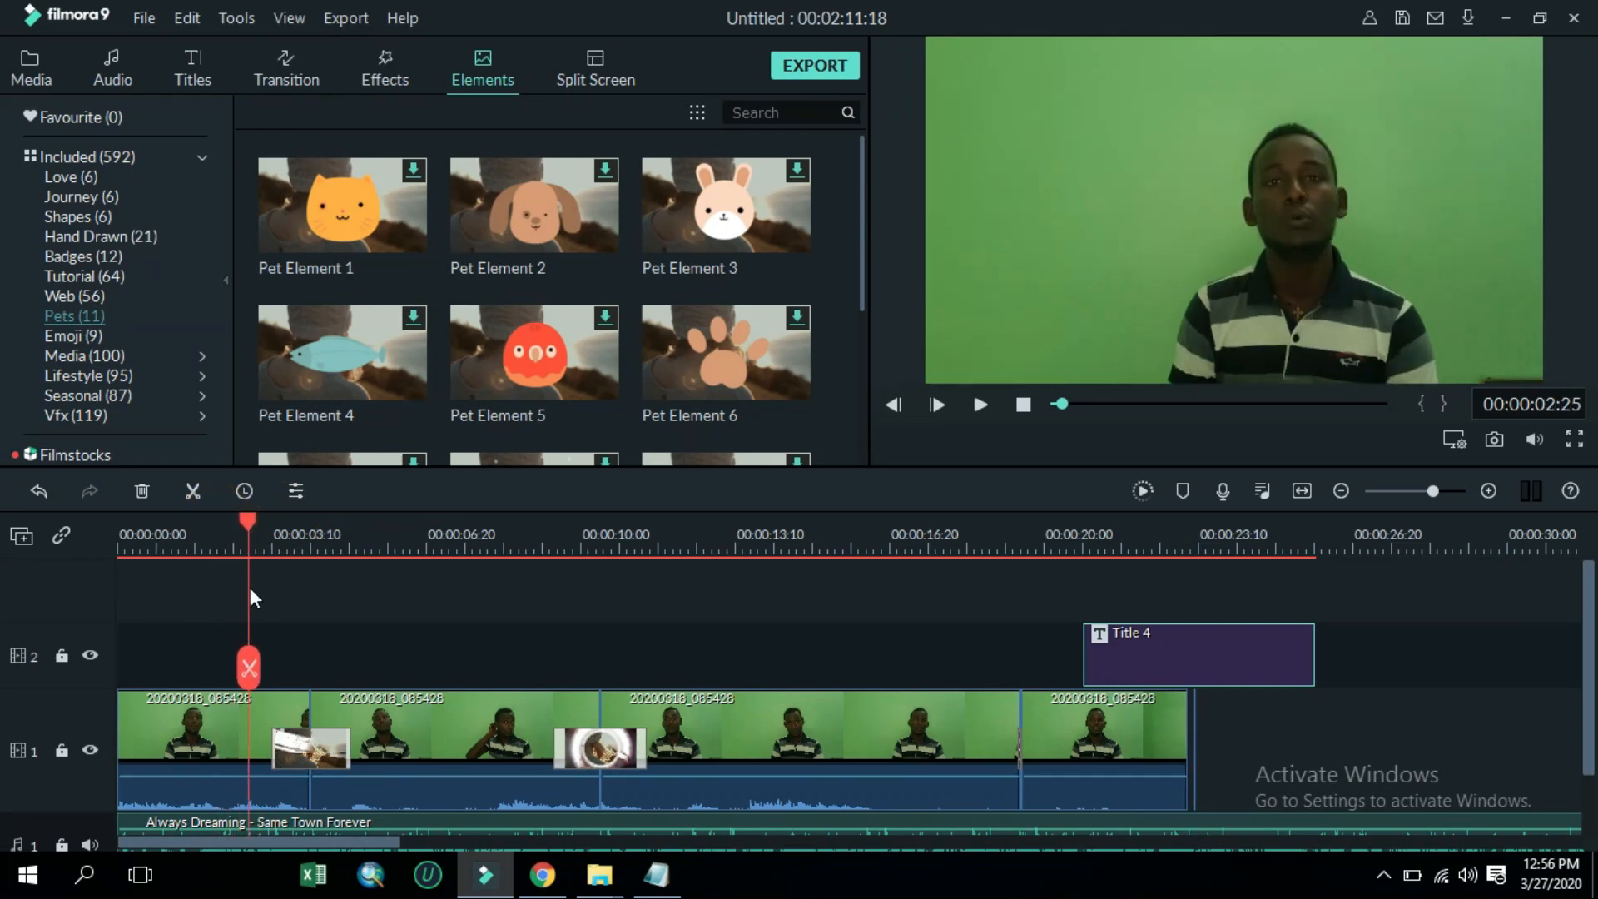
click(248, 666)
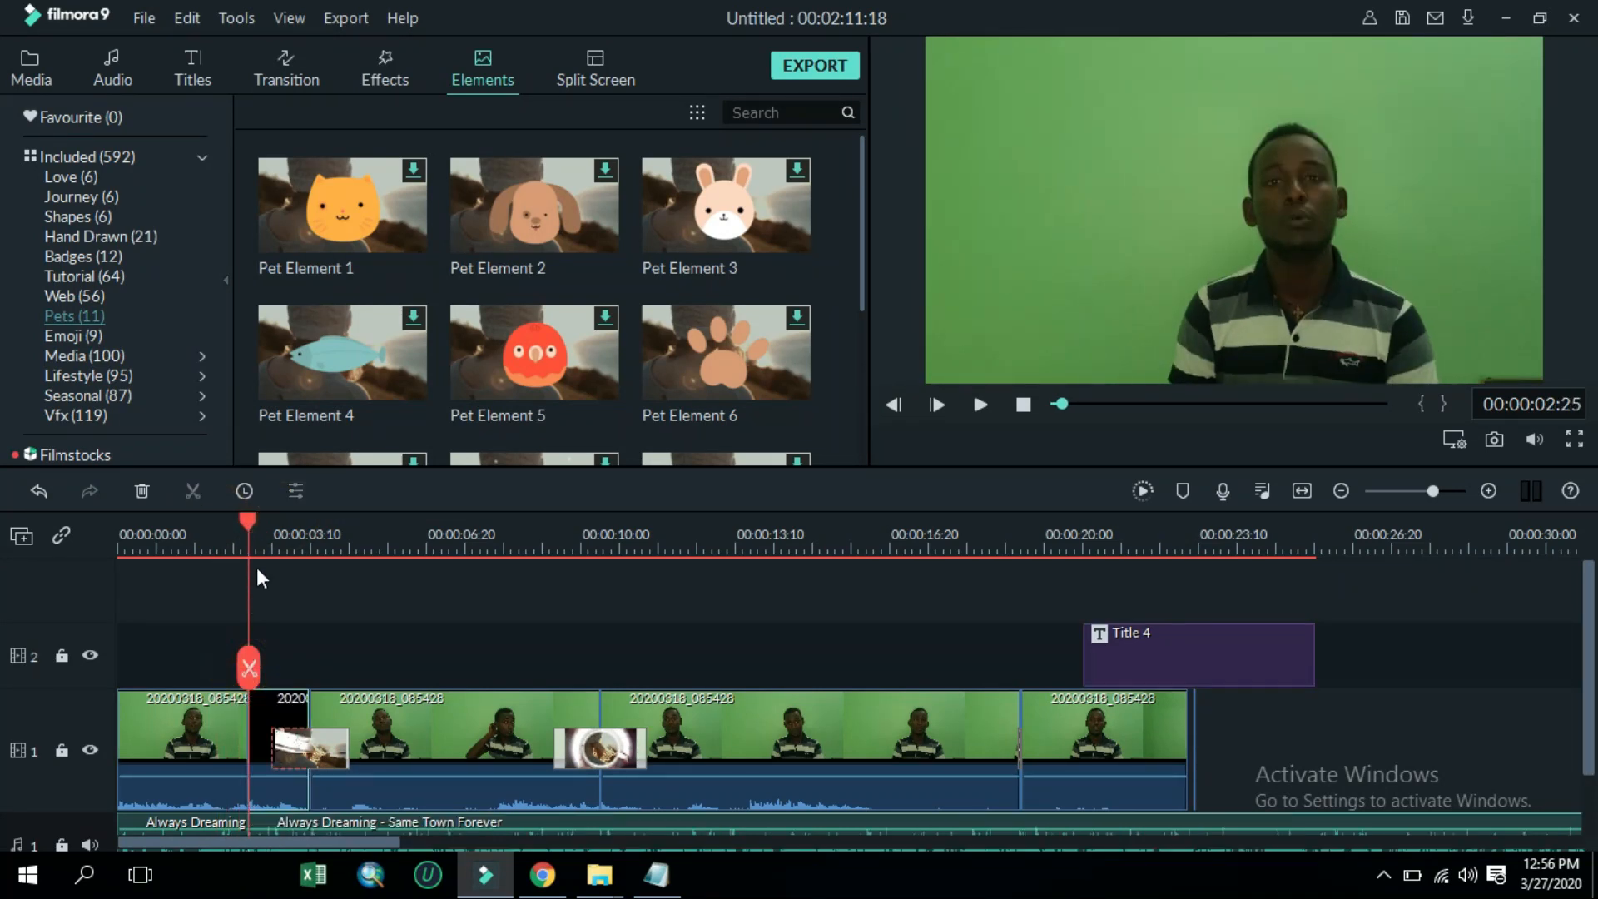
Preview the start again and split the first clip at about 00:00:00:28
drag(243, 532, 189, 567)
key(space)
key(space)
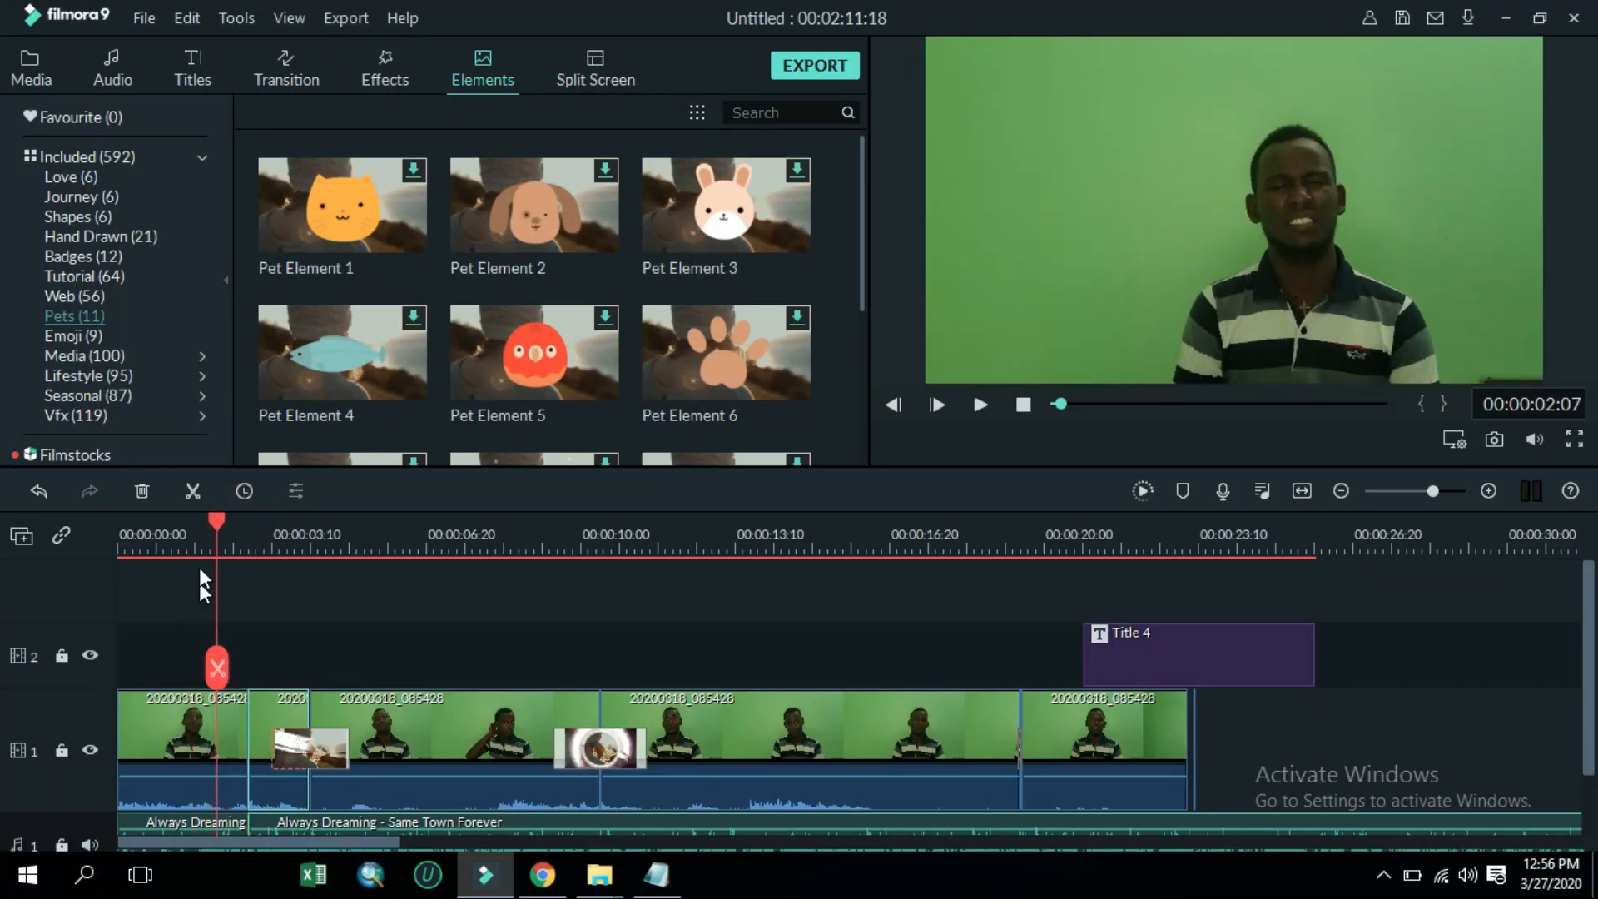
drag(215, 522, 161, 516)
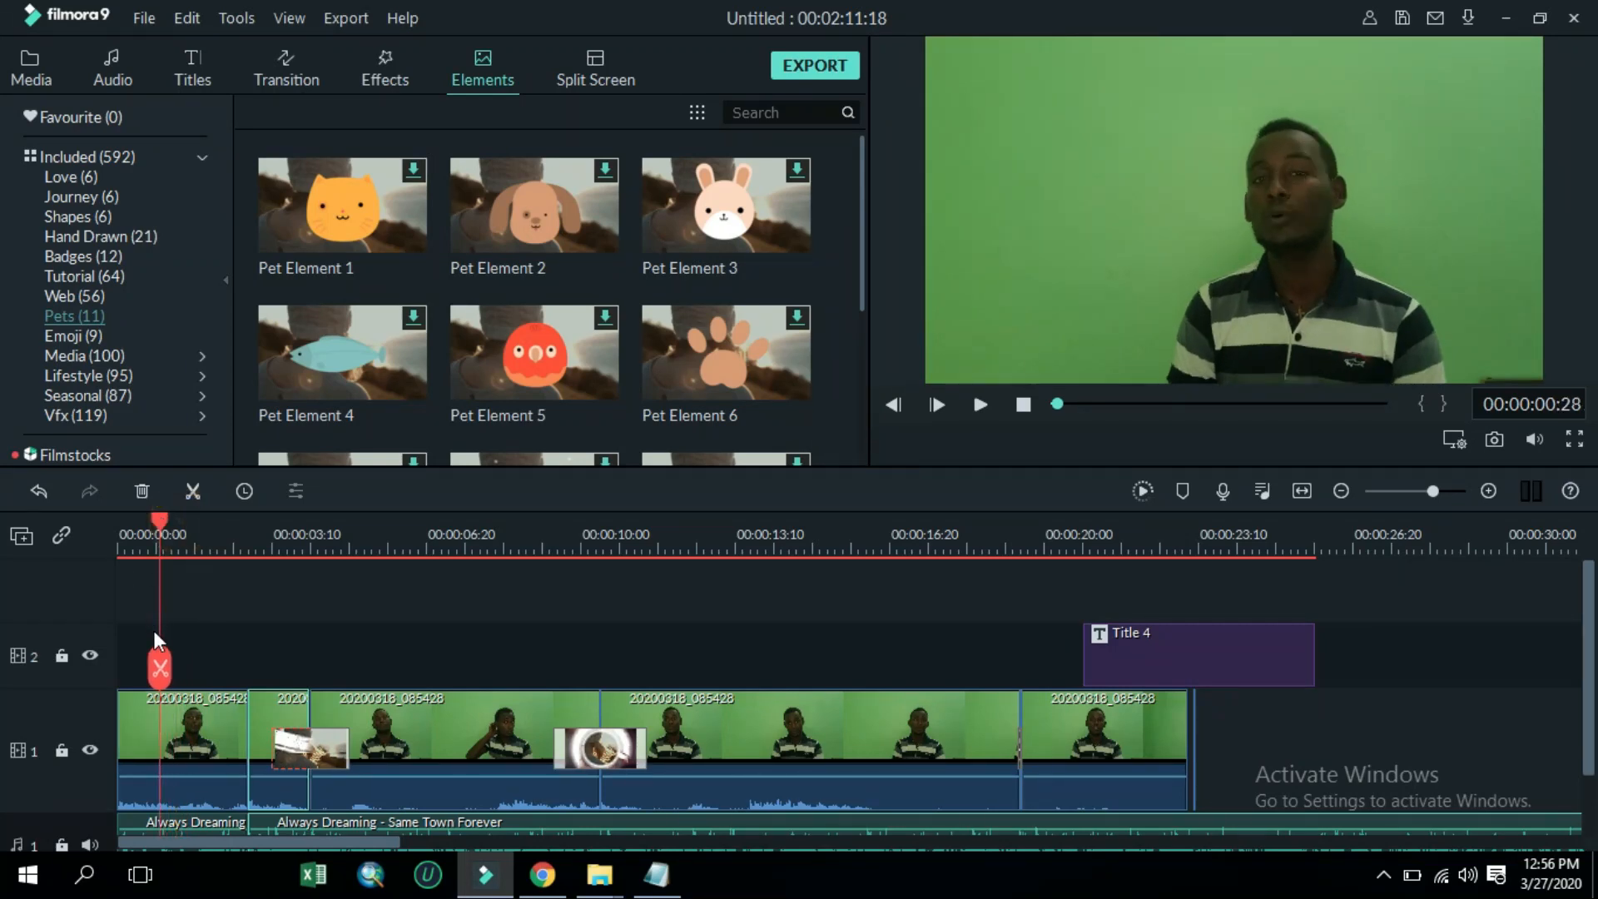
click(196, 747)
click(161, 666)
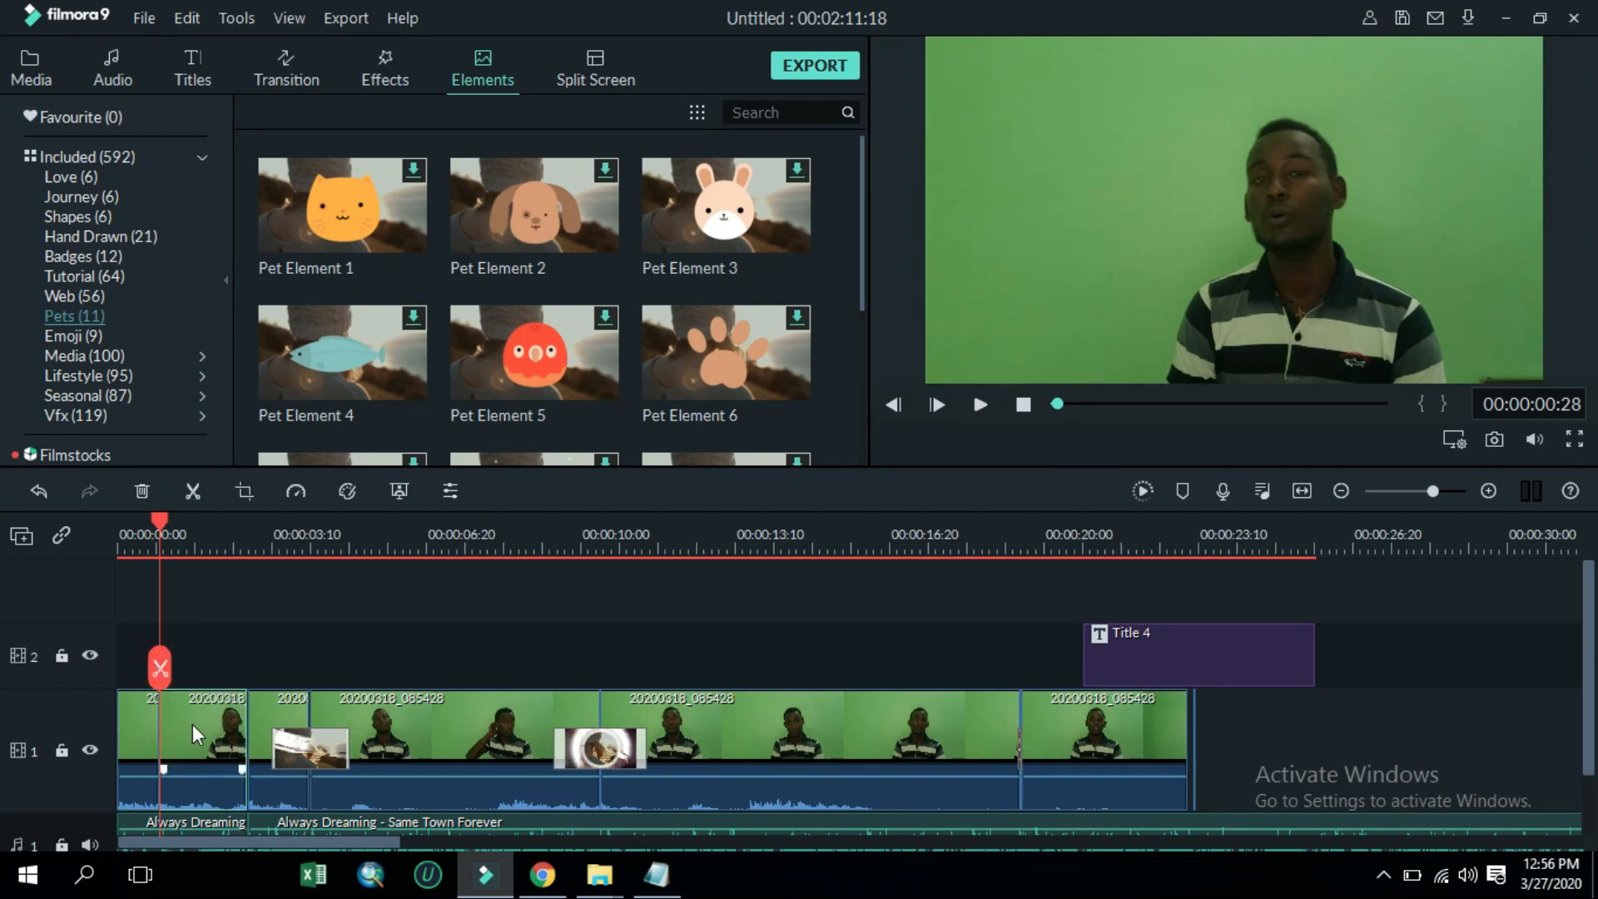
Open Crop and Zoom for the first clip segment and resize the Pan & Zoom start frame to about 1152 x 648
right_click(193, 725)
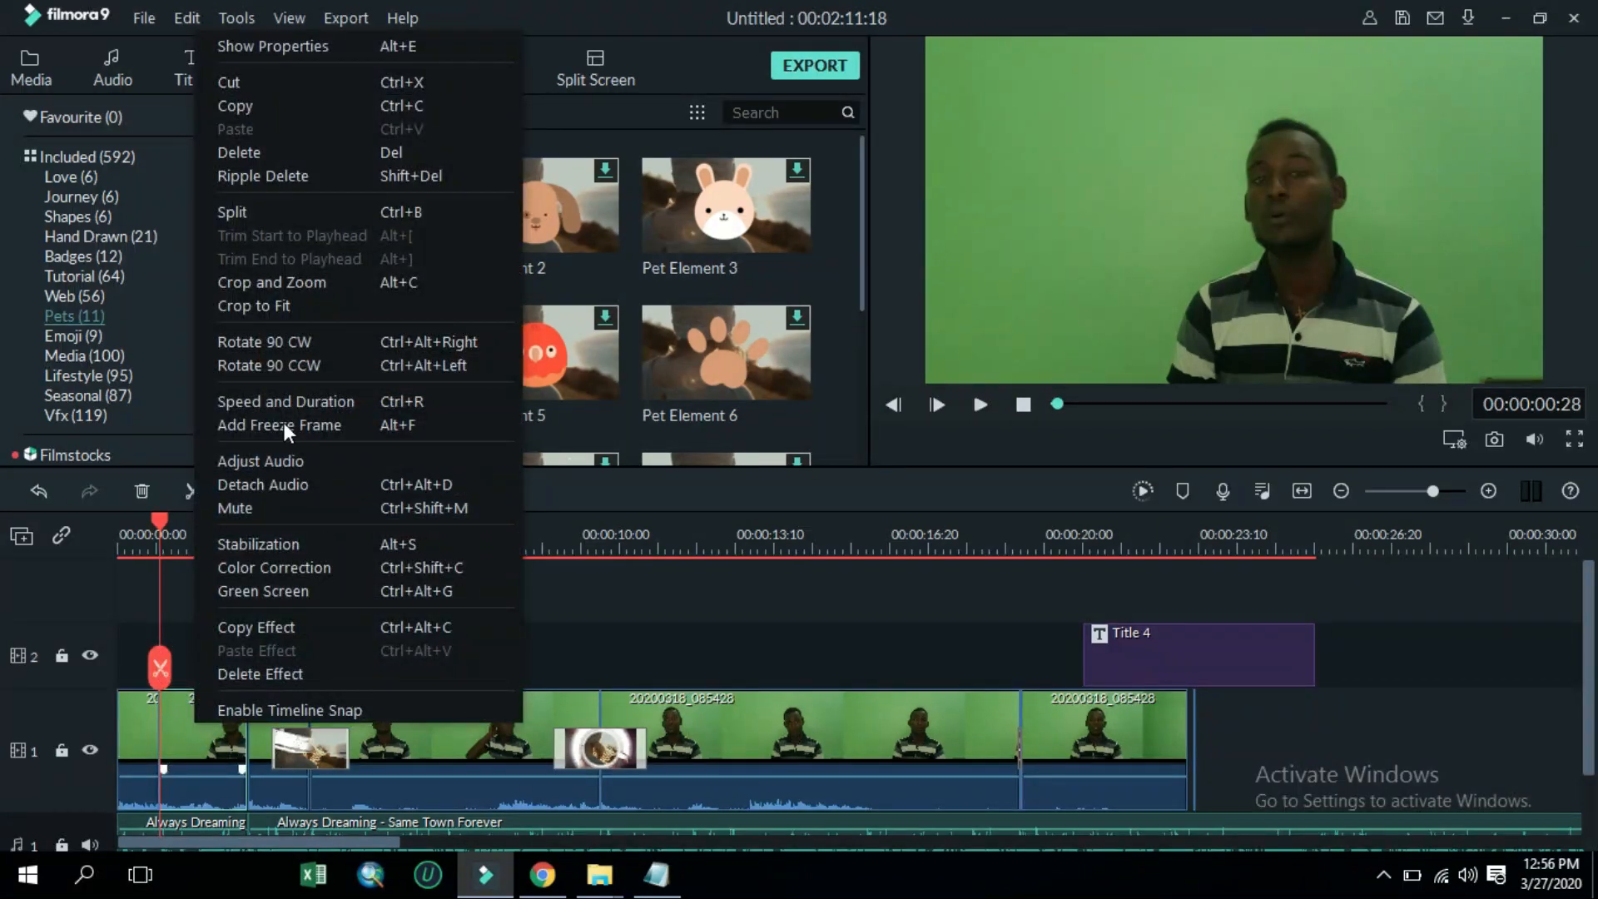
click(285, 286)
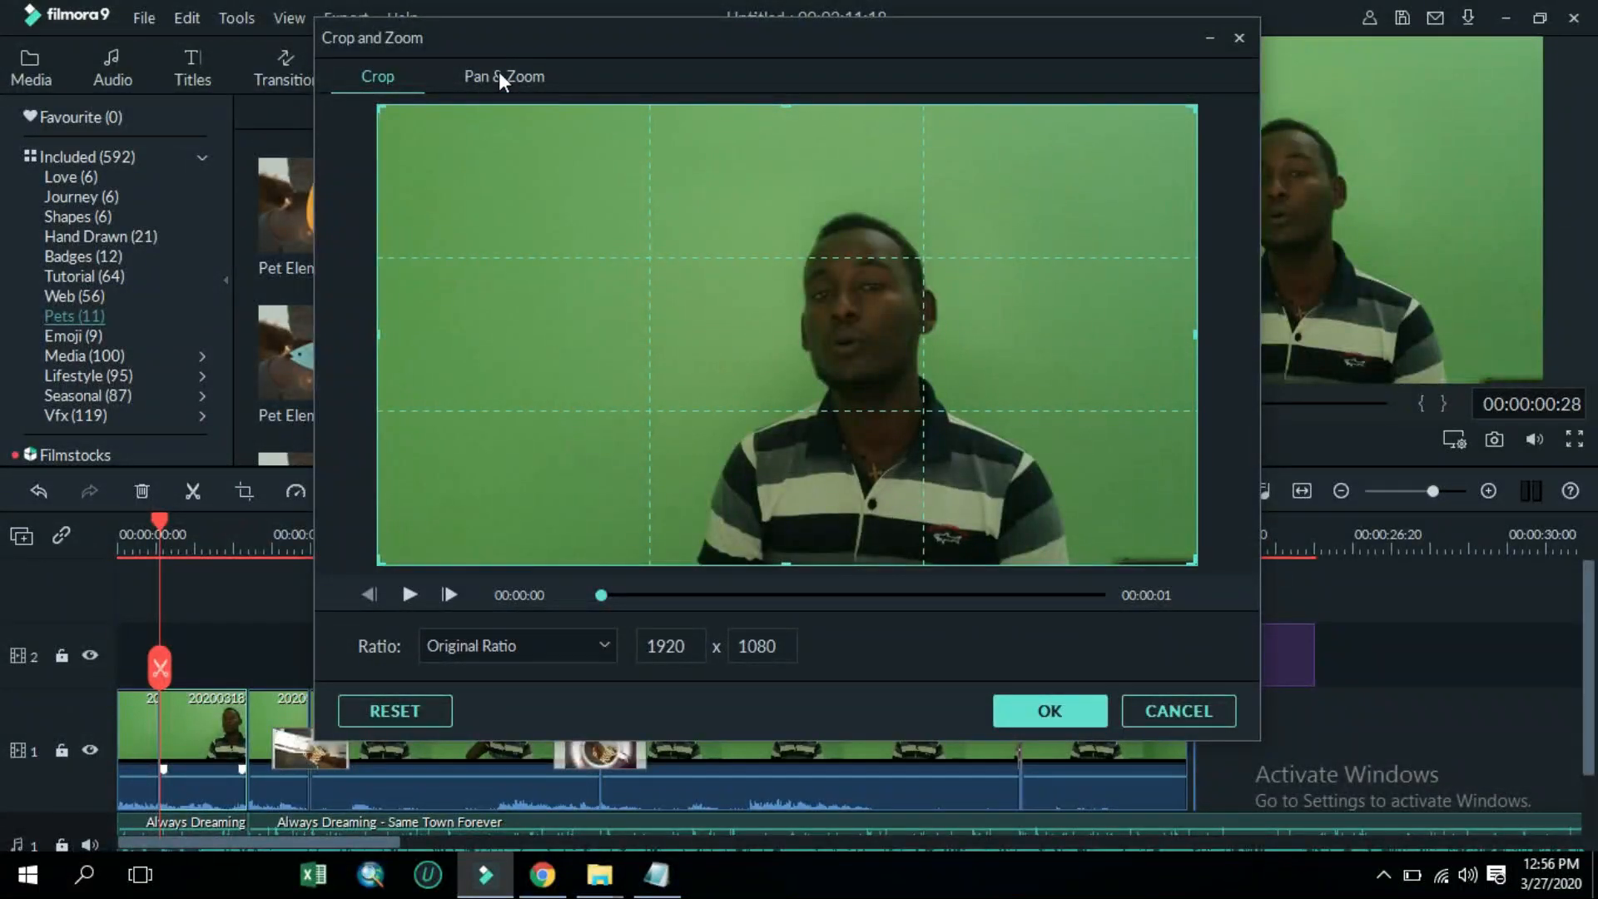
click(501, 81)
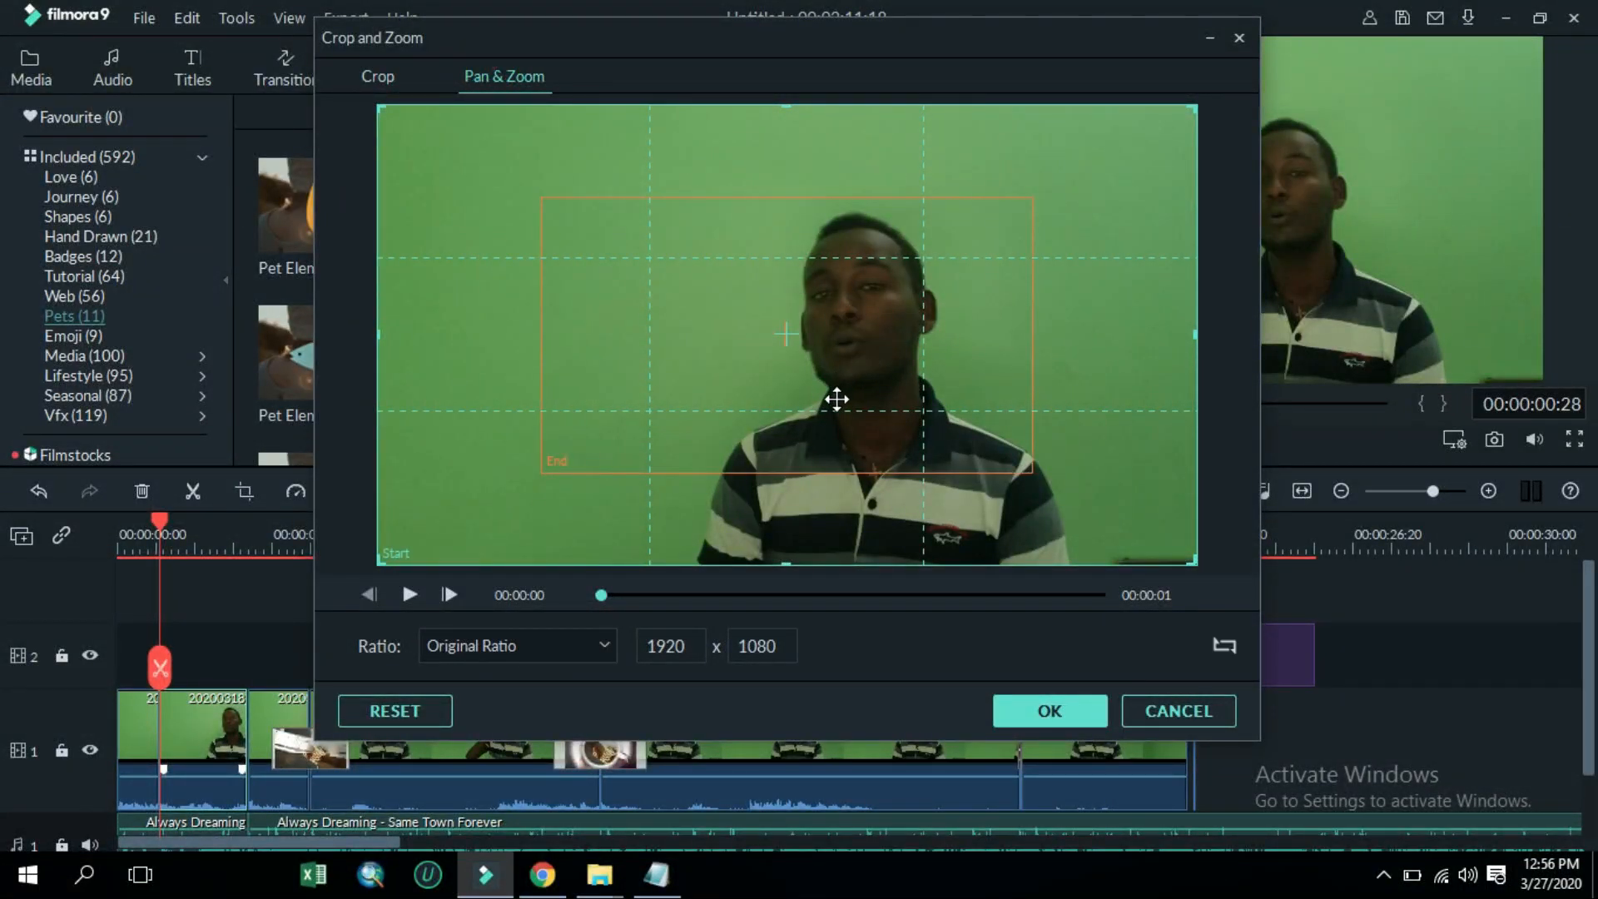
click(774, 322)
drag(688, 392, 743, 393)
drag(791, 342, 724, 365)
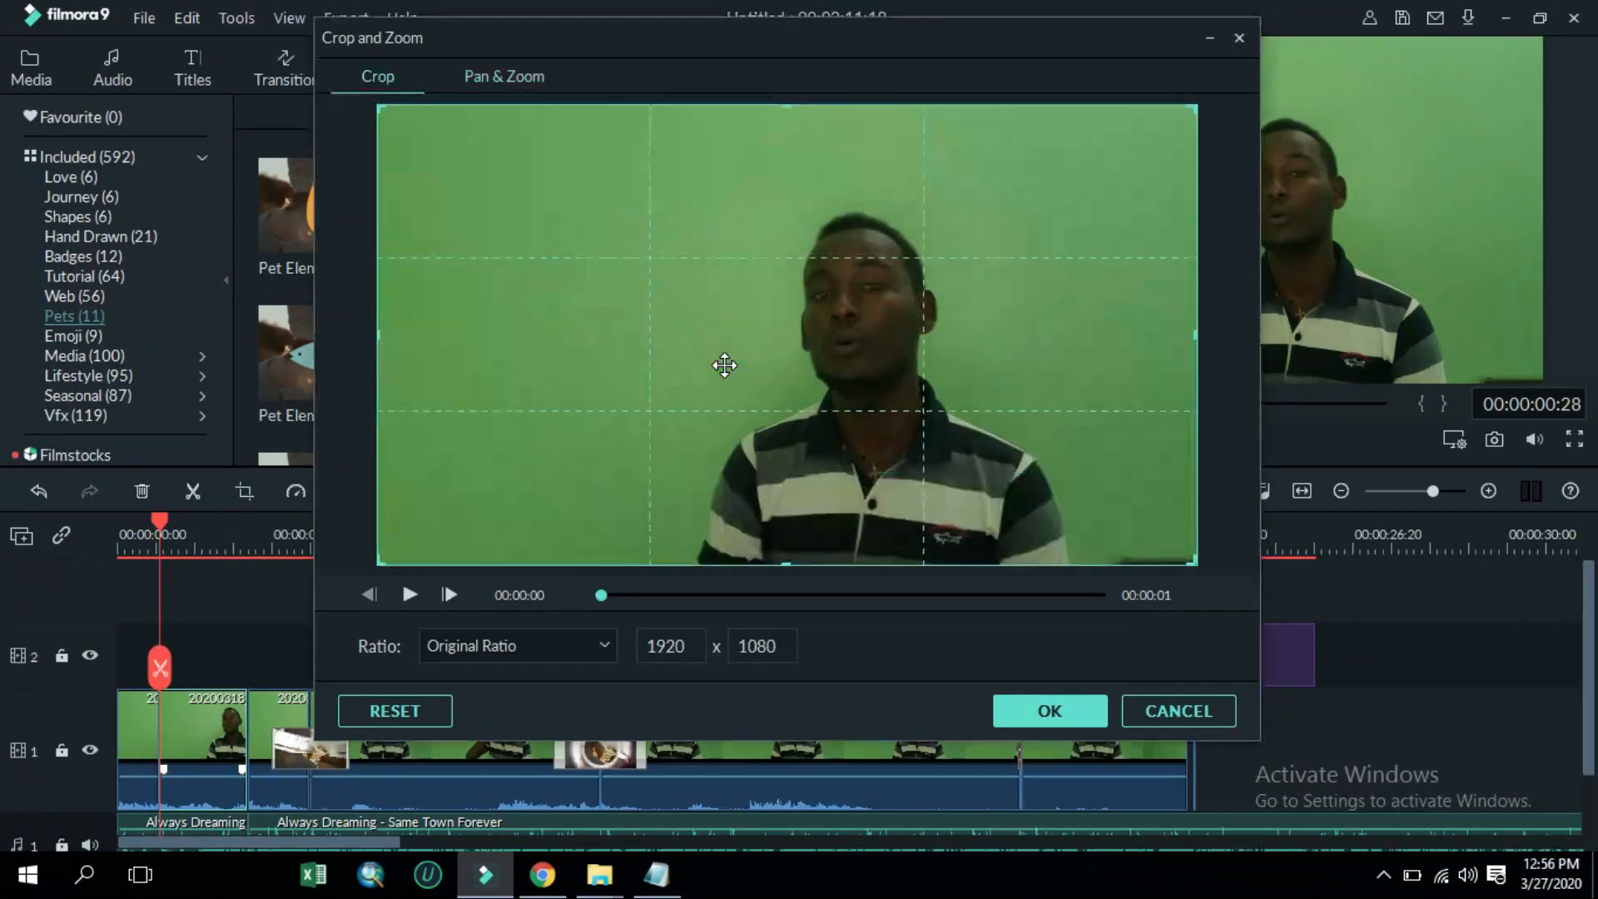
click(505, 75)
click(509, 470)
click(533, 464)
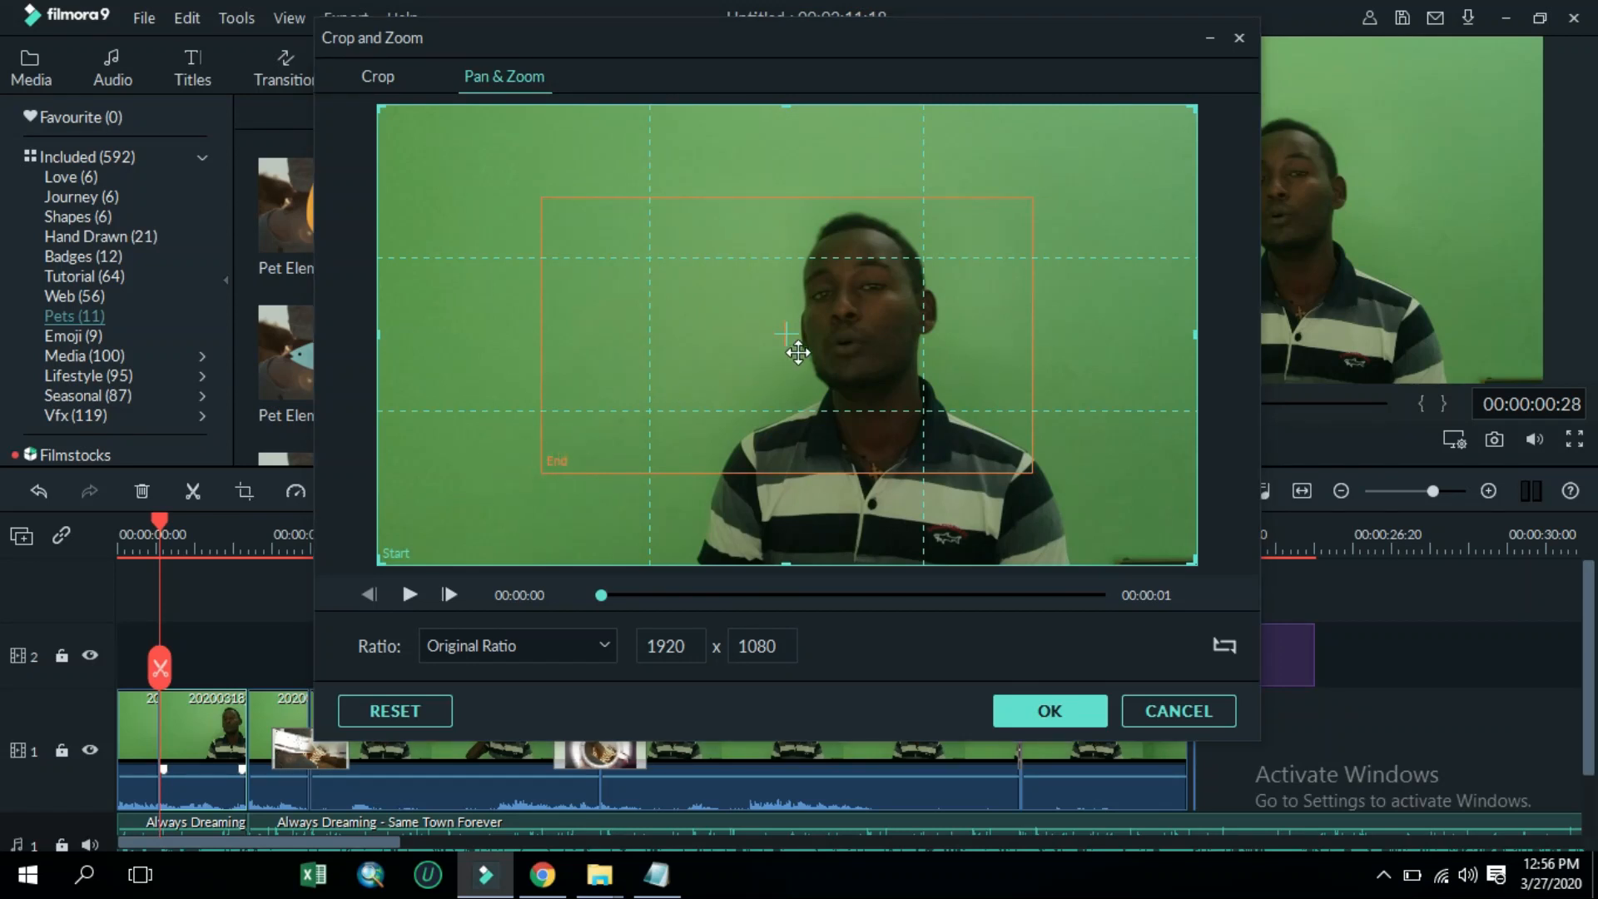
click(784, 329)
click(717, 203)
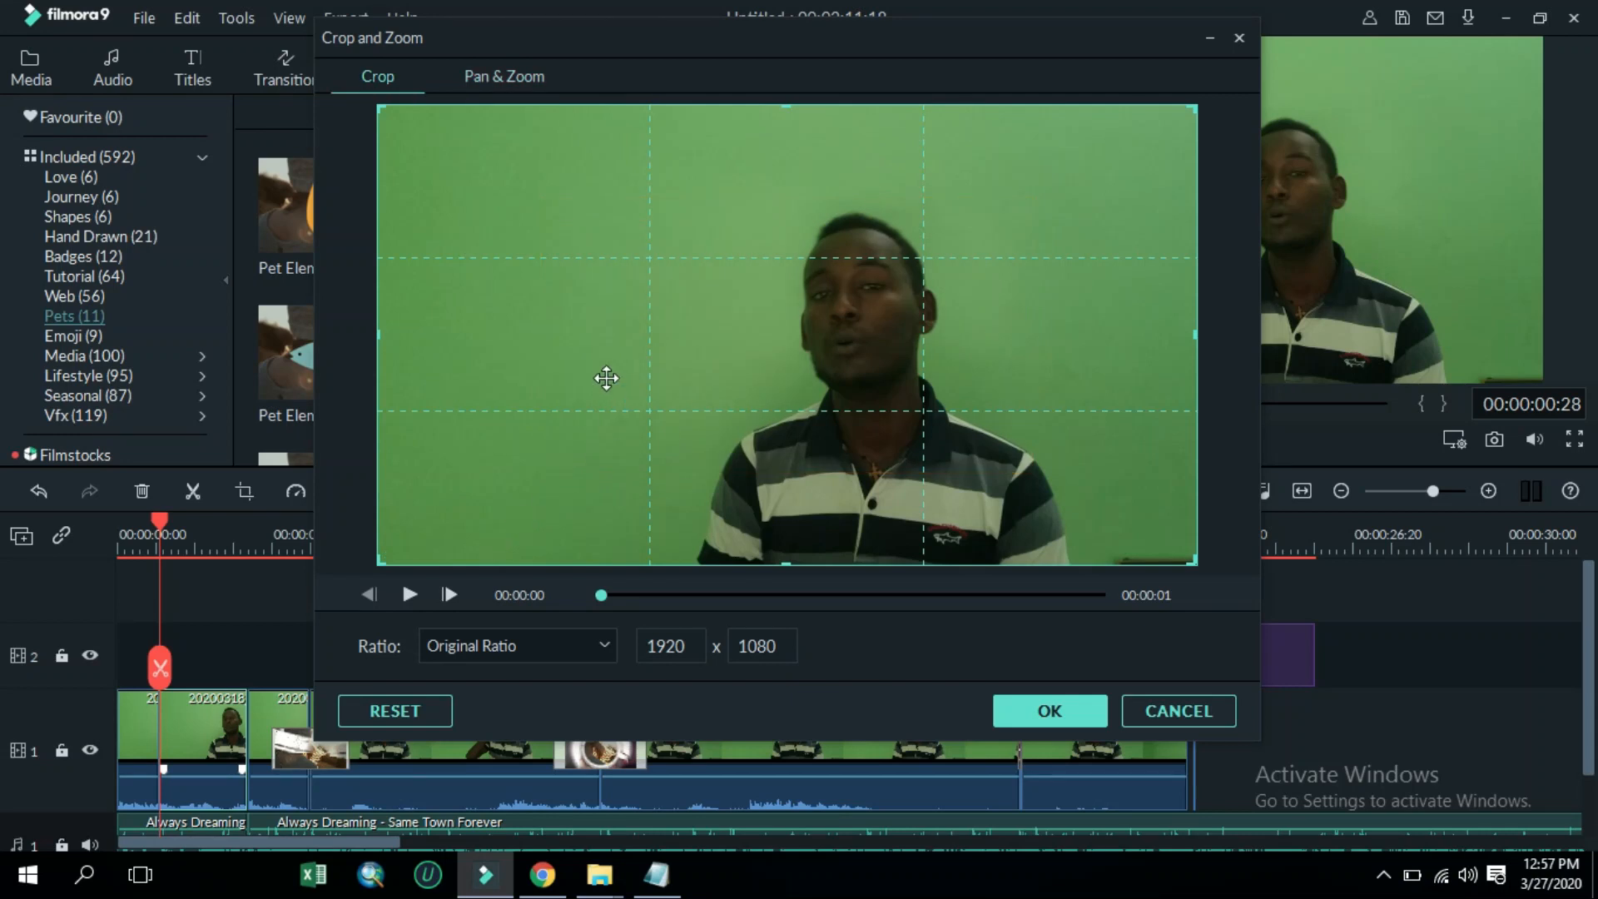
Set the Pan & Zoom start frame to 1633 x 919, shift it toward the lower left, and apply it
drag(379, 561, 501, 519)
click(476, 73)
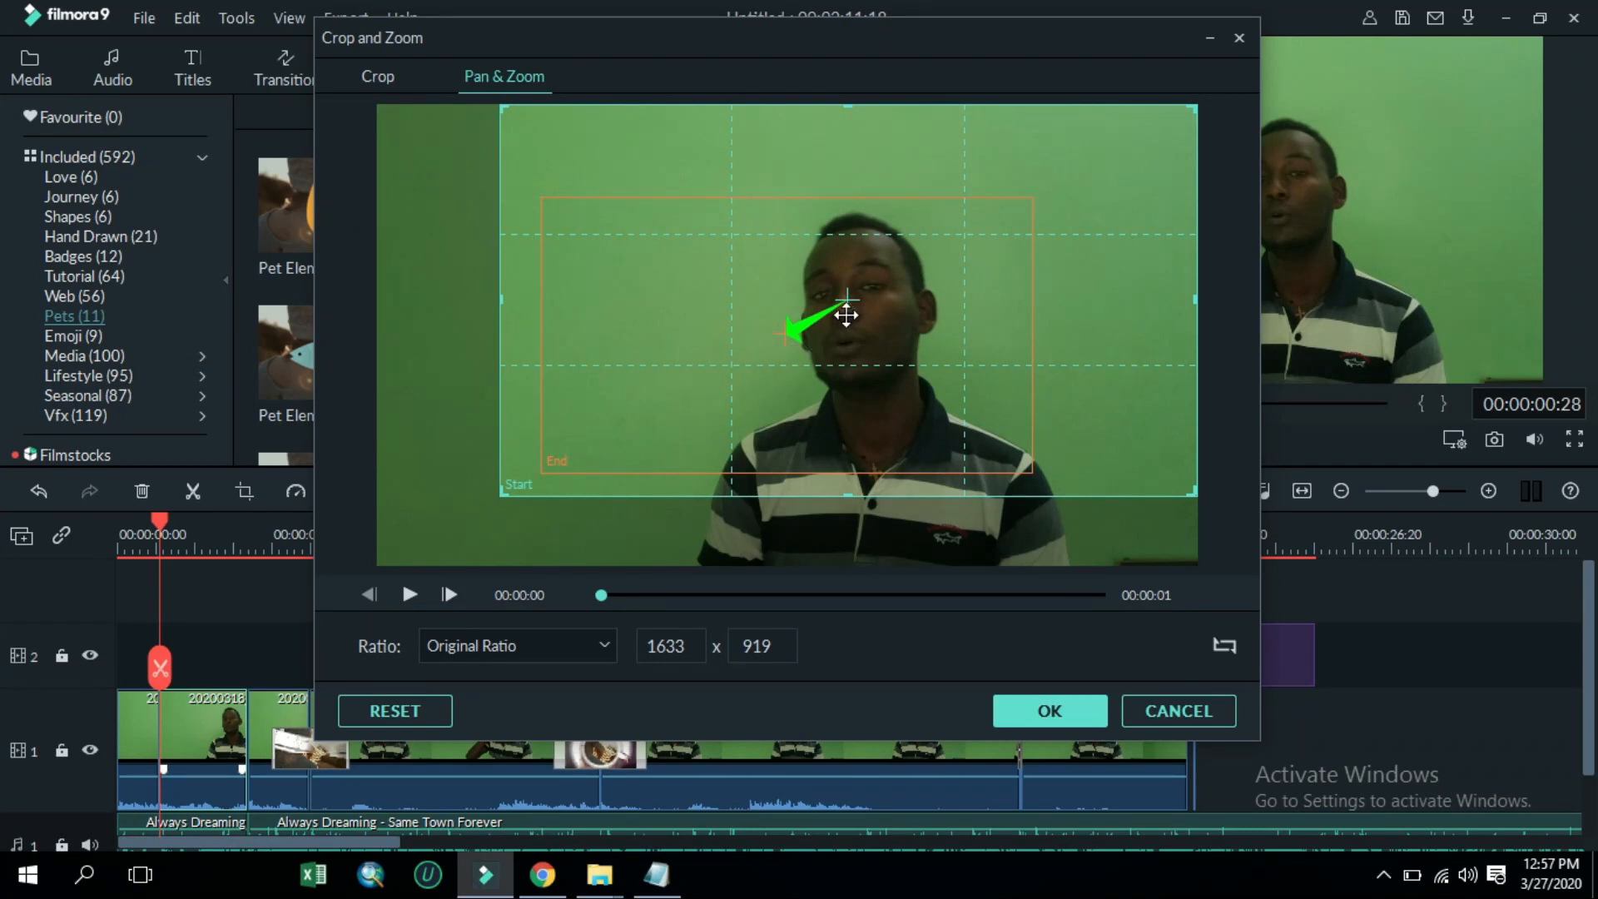
drag(672, 392, 517, 507)
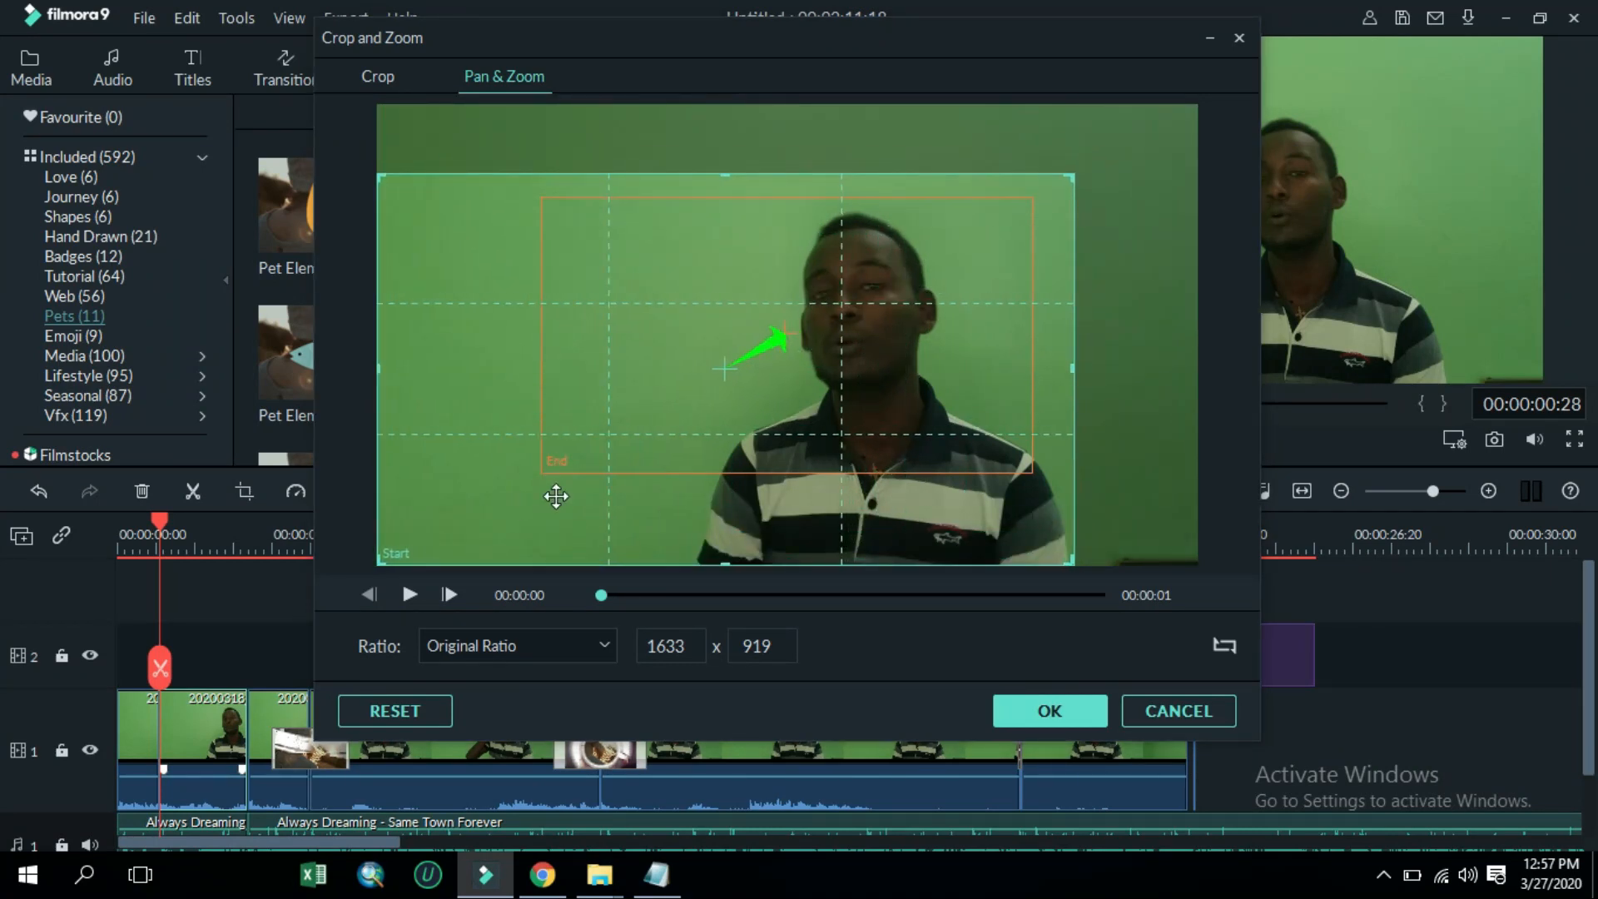
click(1048, 711)
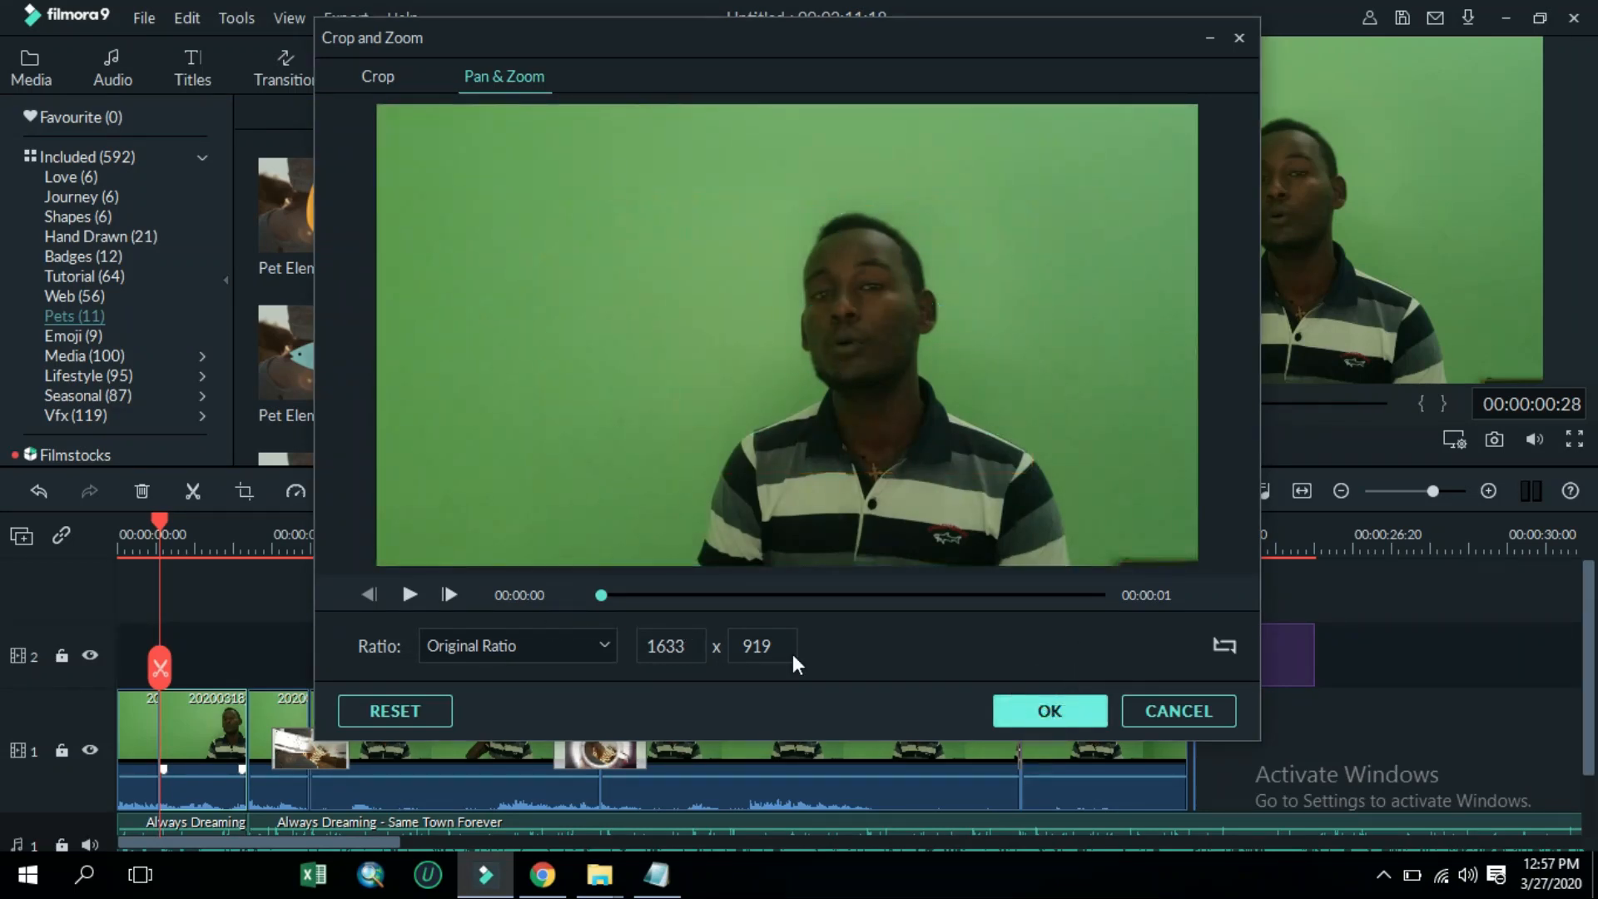
Preview the opening, then move the following clip segment to the right to open a gap after the first segments
key(space)
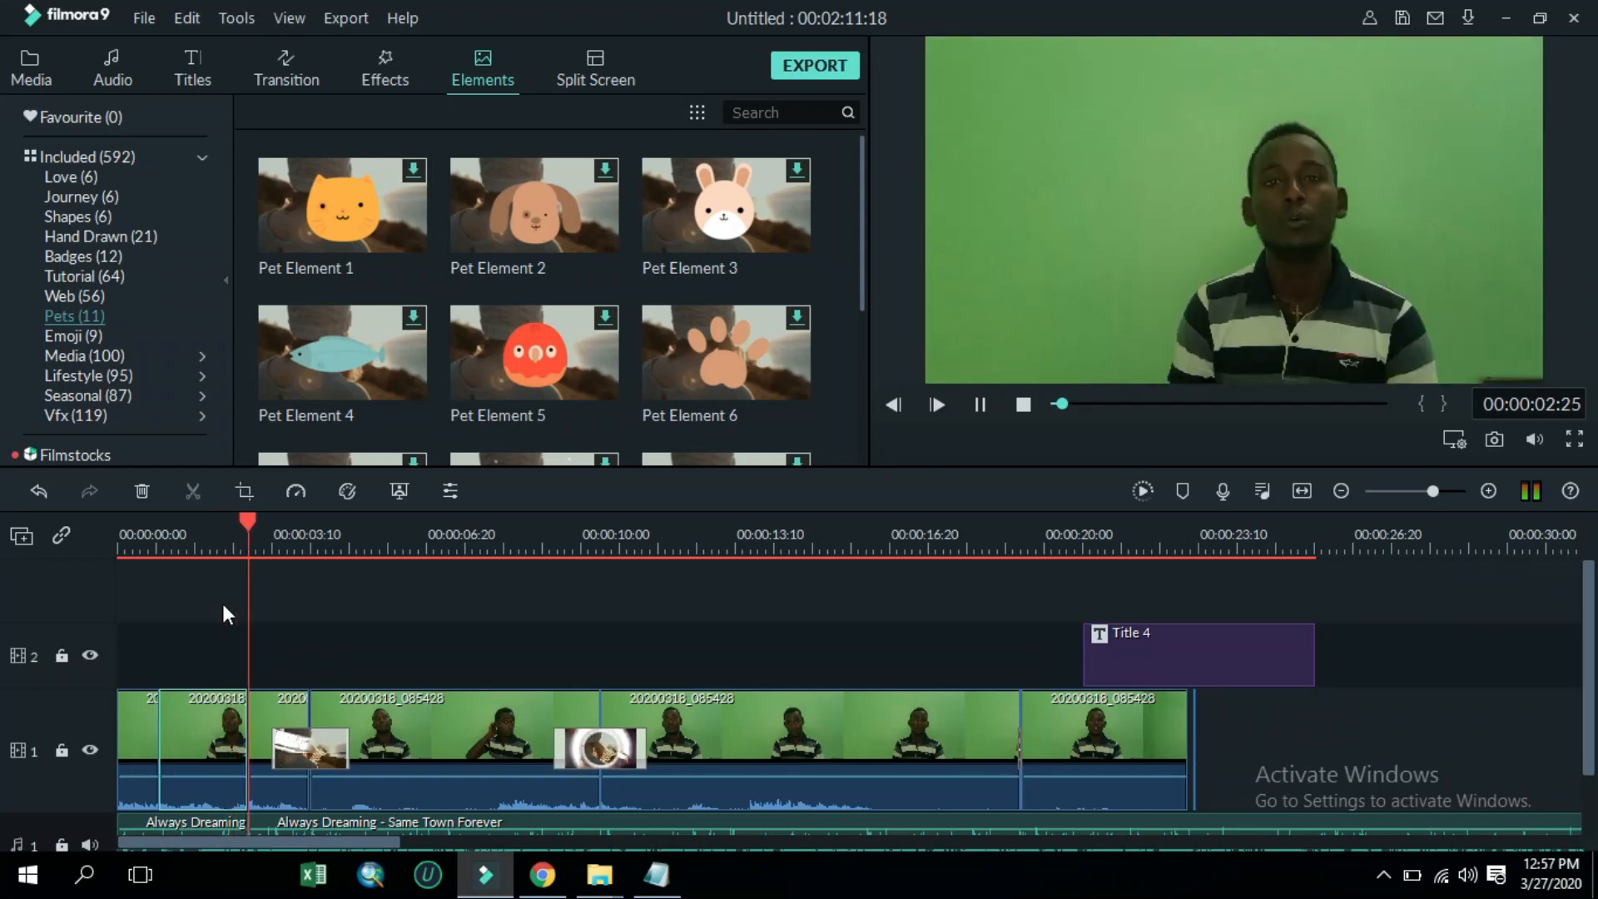
key(space)
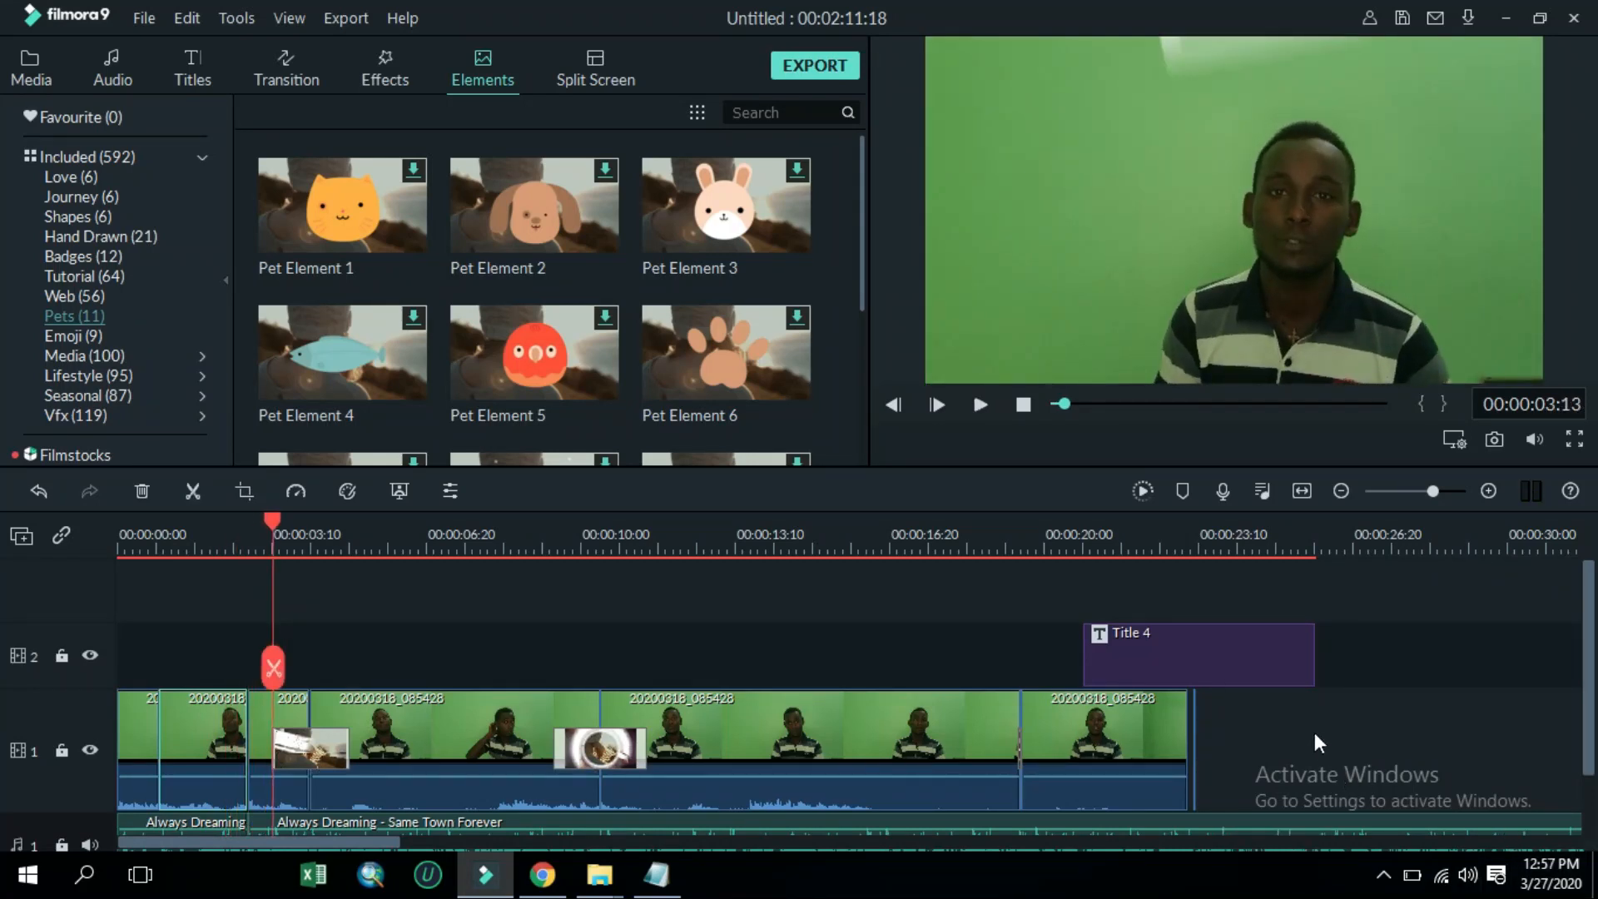
click(285, 737)
drag(283, 726, 844, 742)
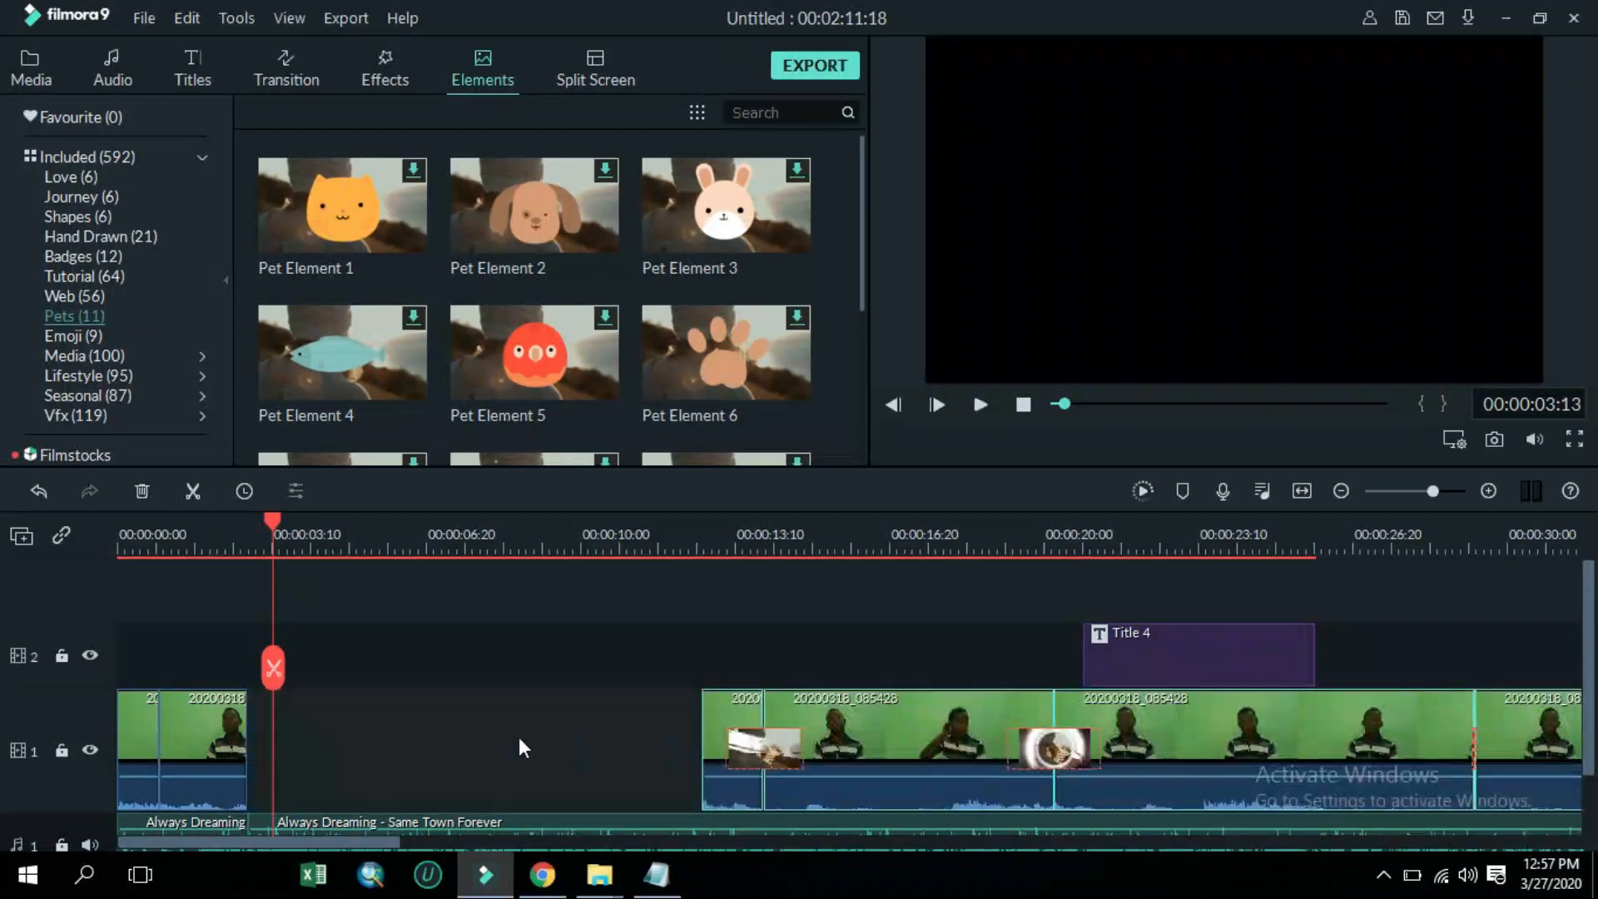
Copy the short opening segment and paste it into the gap on the video track
click(227, 724)
mouse_move(213, 716)
mouse_down()
mouse_move(320, 727)
mouse_move(203, 727)
mouse_up()
right_click(207, 728)
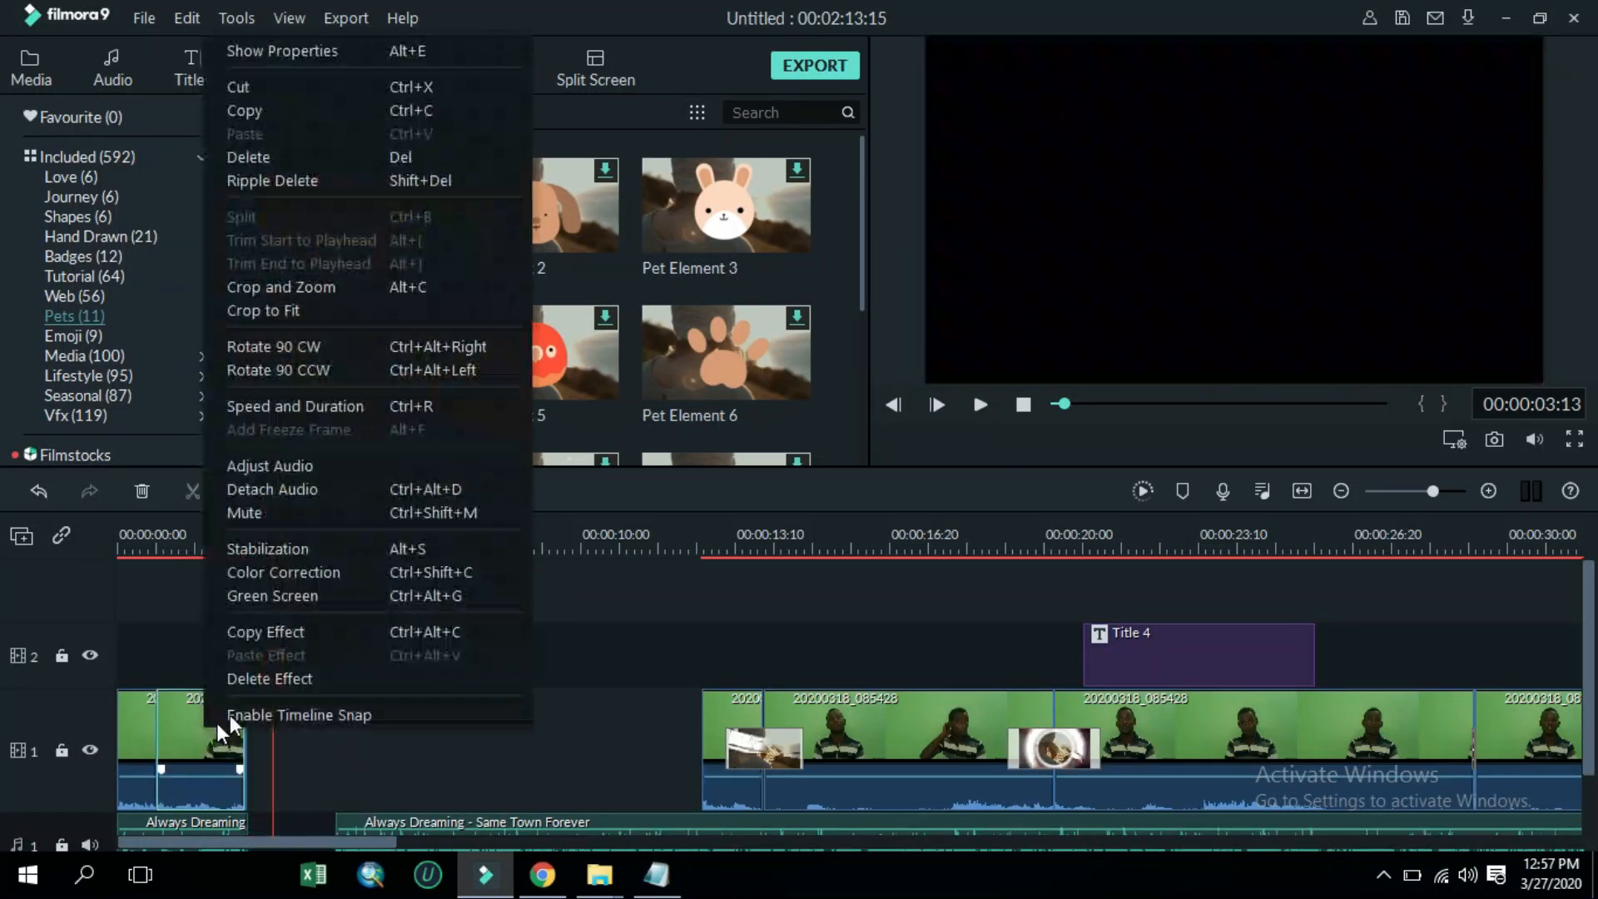
click(220, 751)
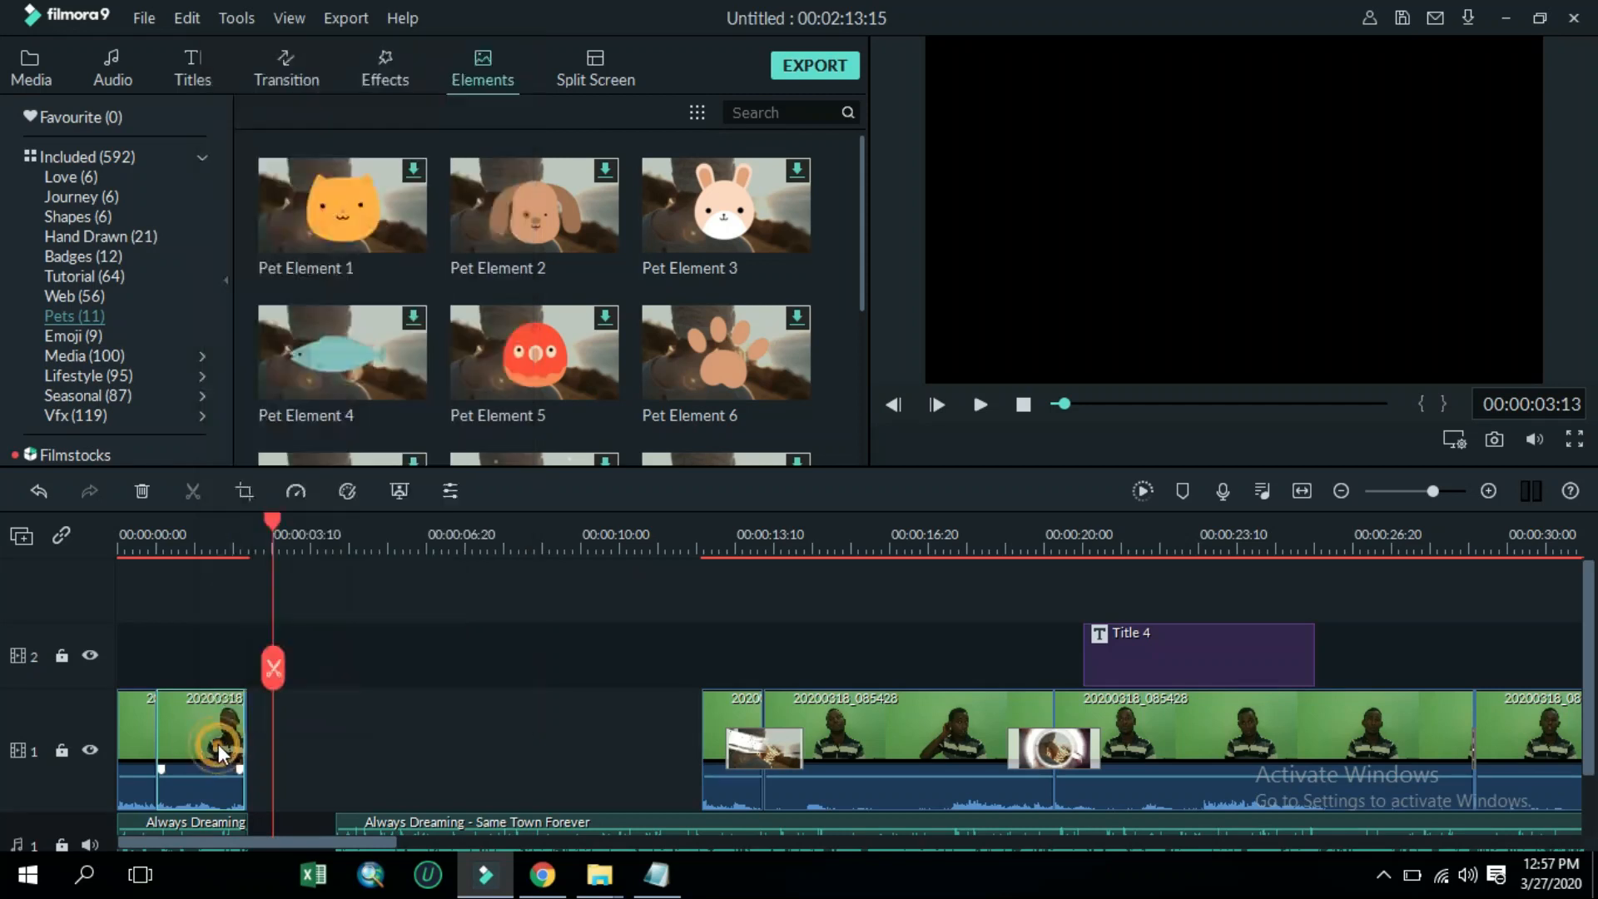
click(353, 724)
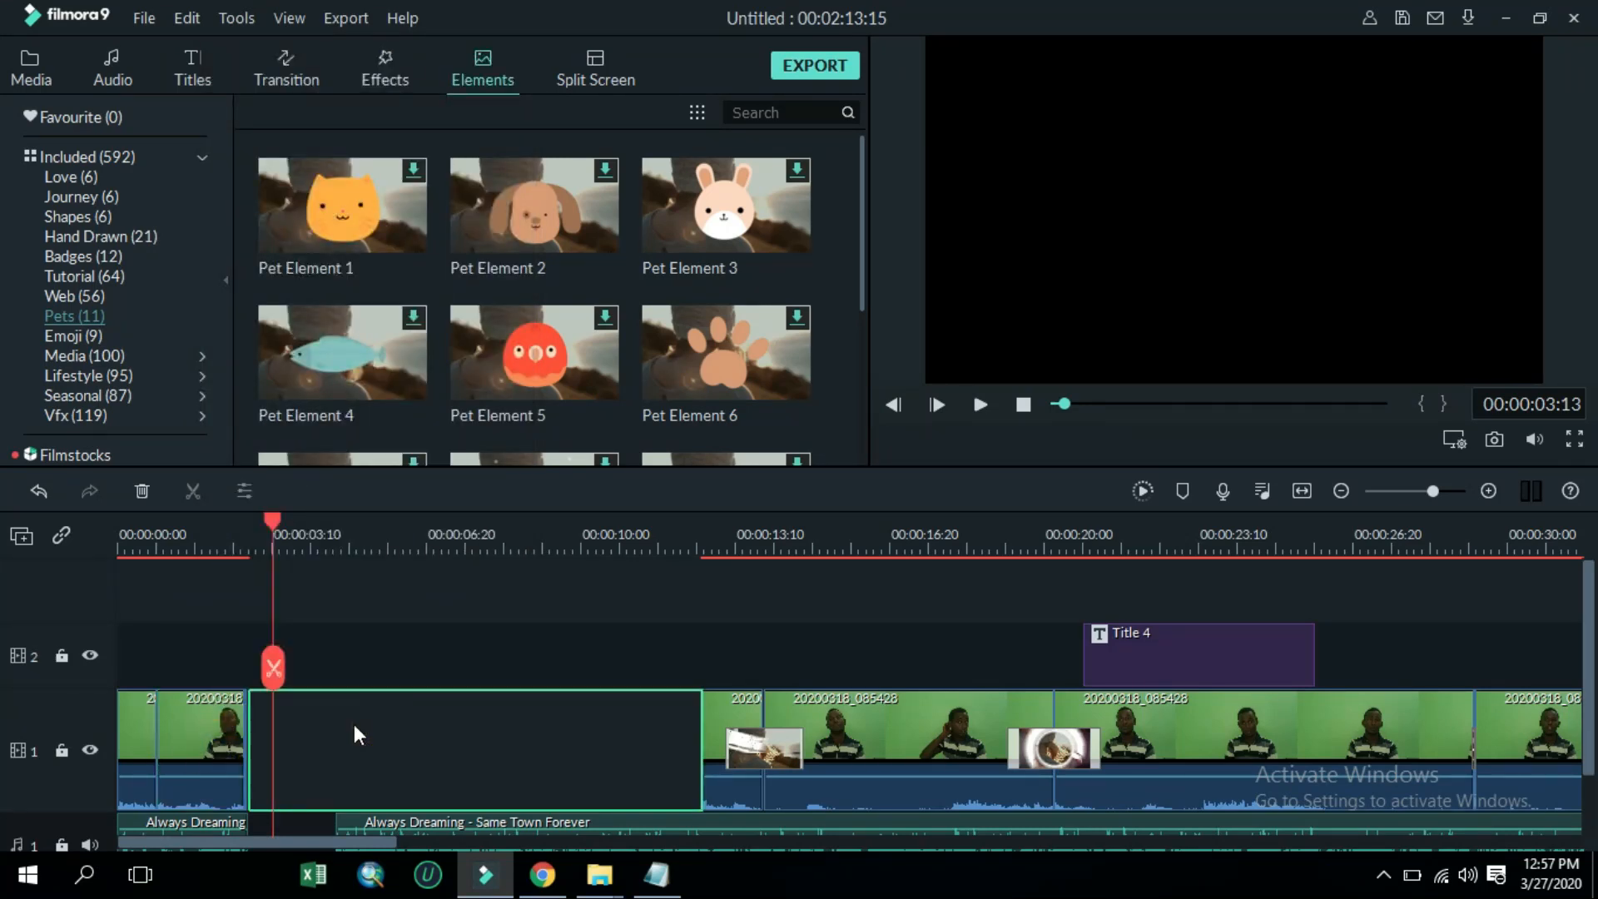
key(ctrl+v)
mouse_move(316, 728)
mouse_down()
mouse_move(288, 728)
mouse_move(305, 740)
mouse_up()
click(281, 726)
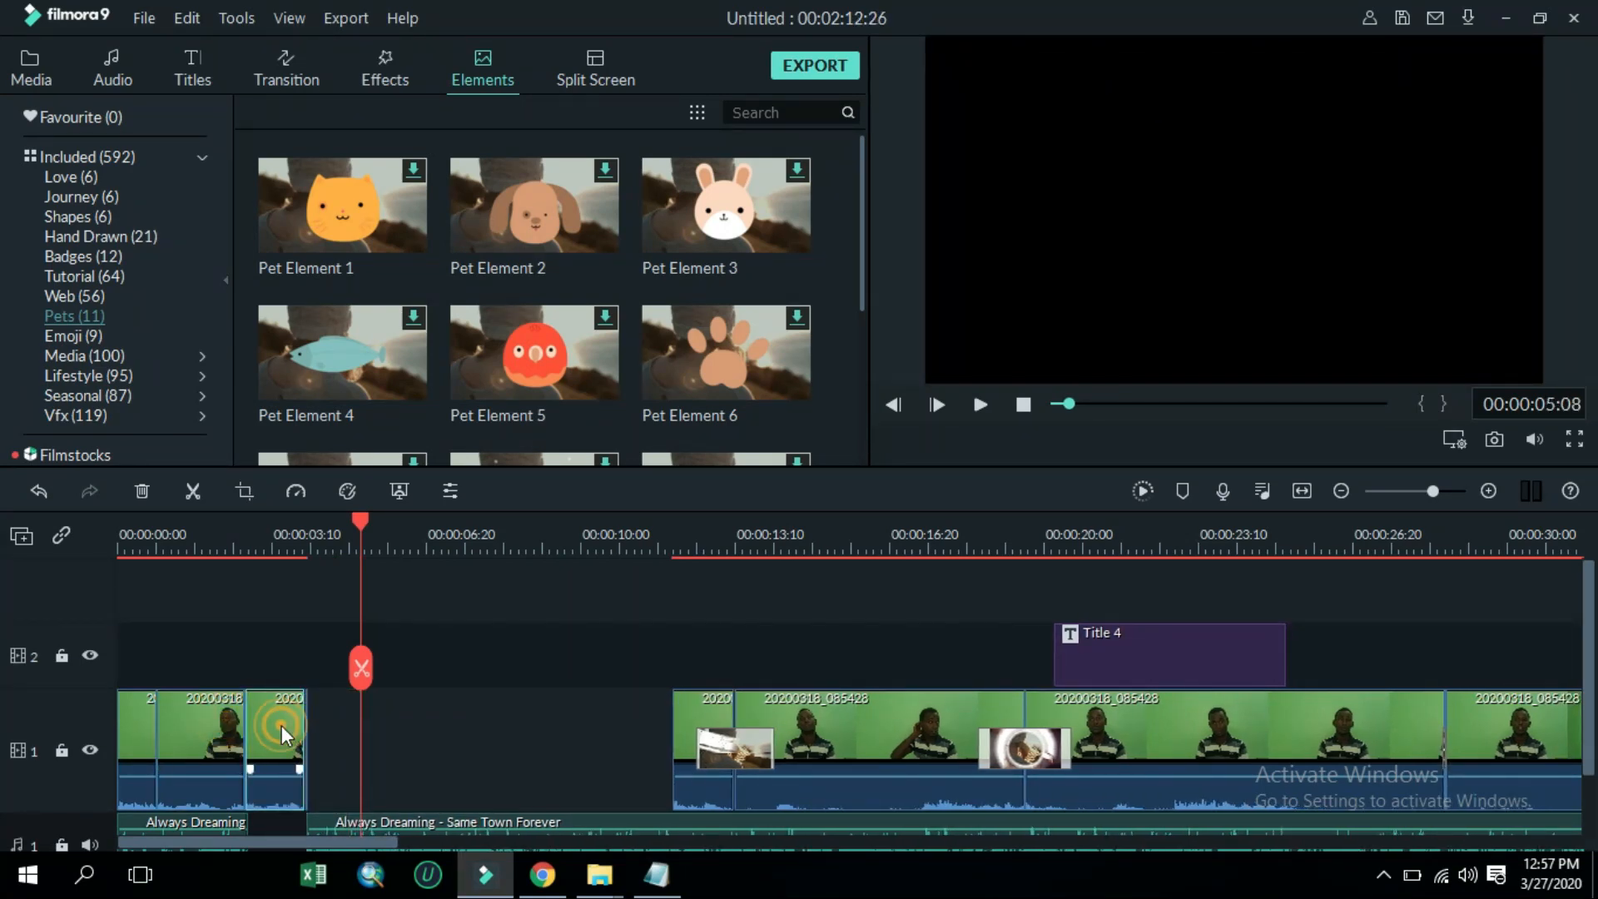
Paste the copied segment again into the gap and preview the opening from about 00:00:02:18
click(328, 726)
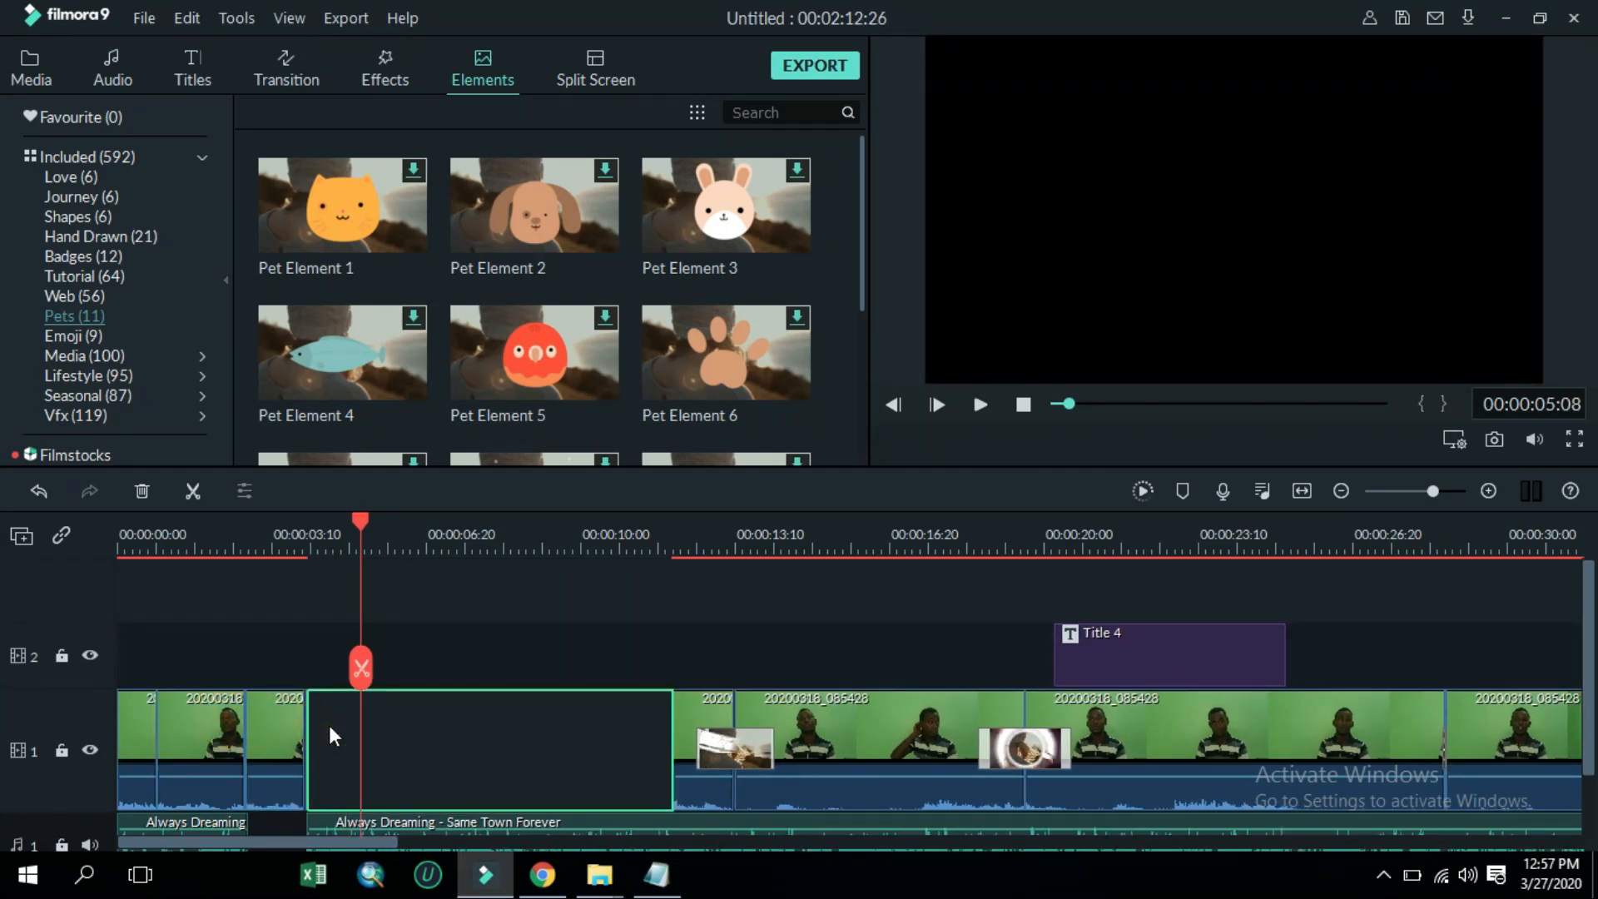
key(ctrl+v)
drag(368, 729, 321, 728)
drag(417, 525, 238, 617)
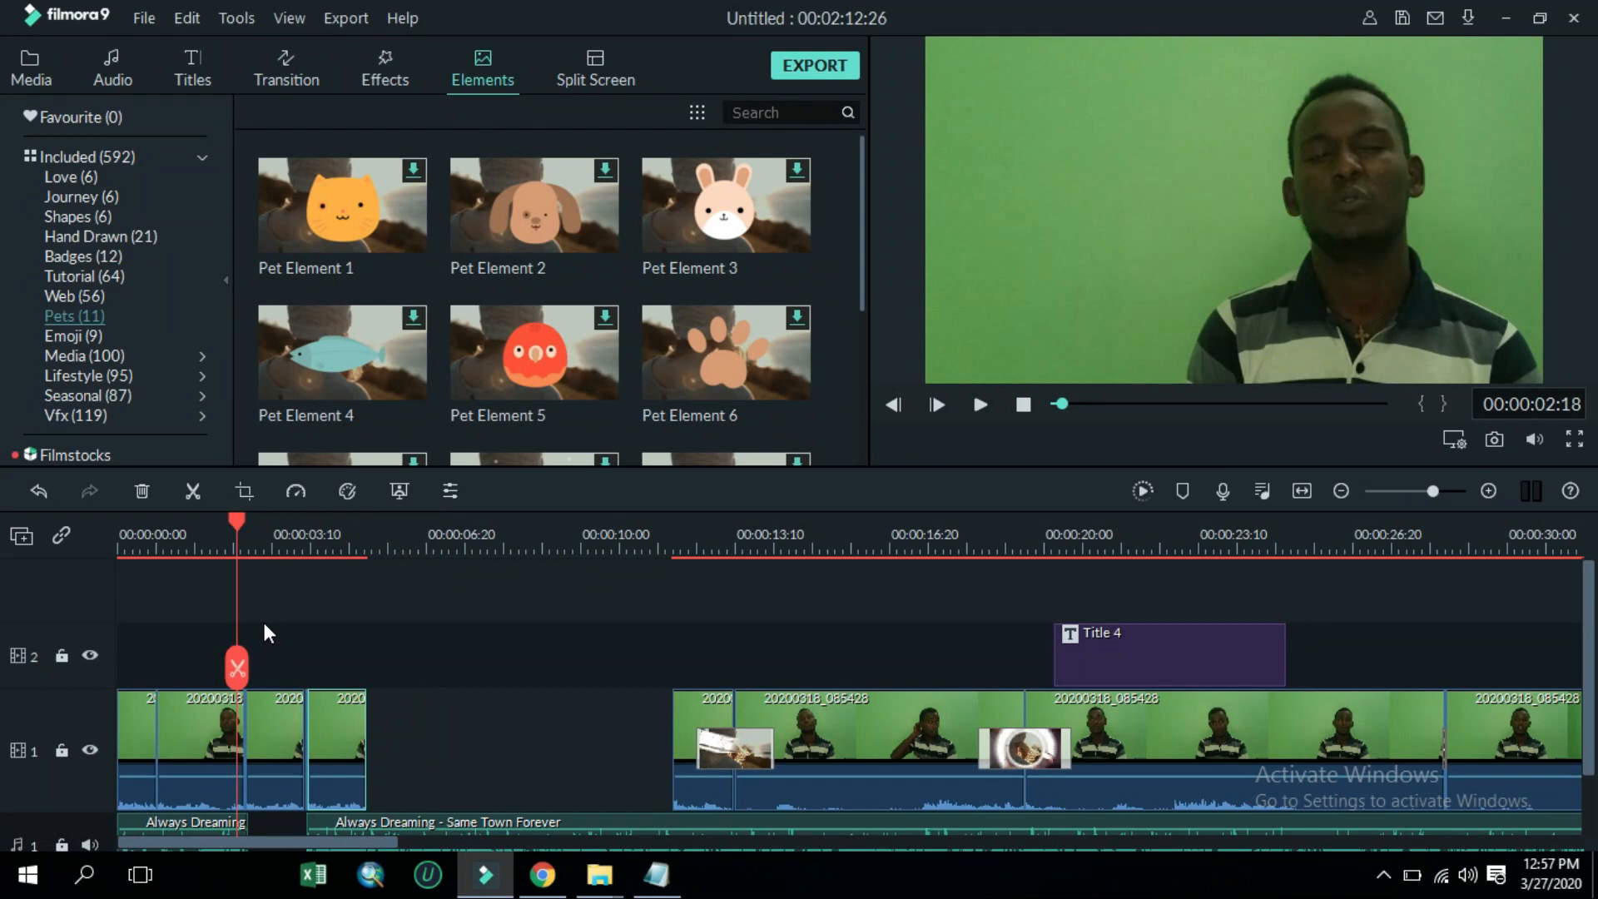
key(space)
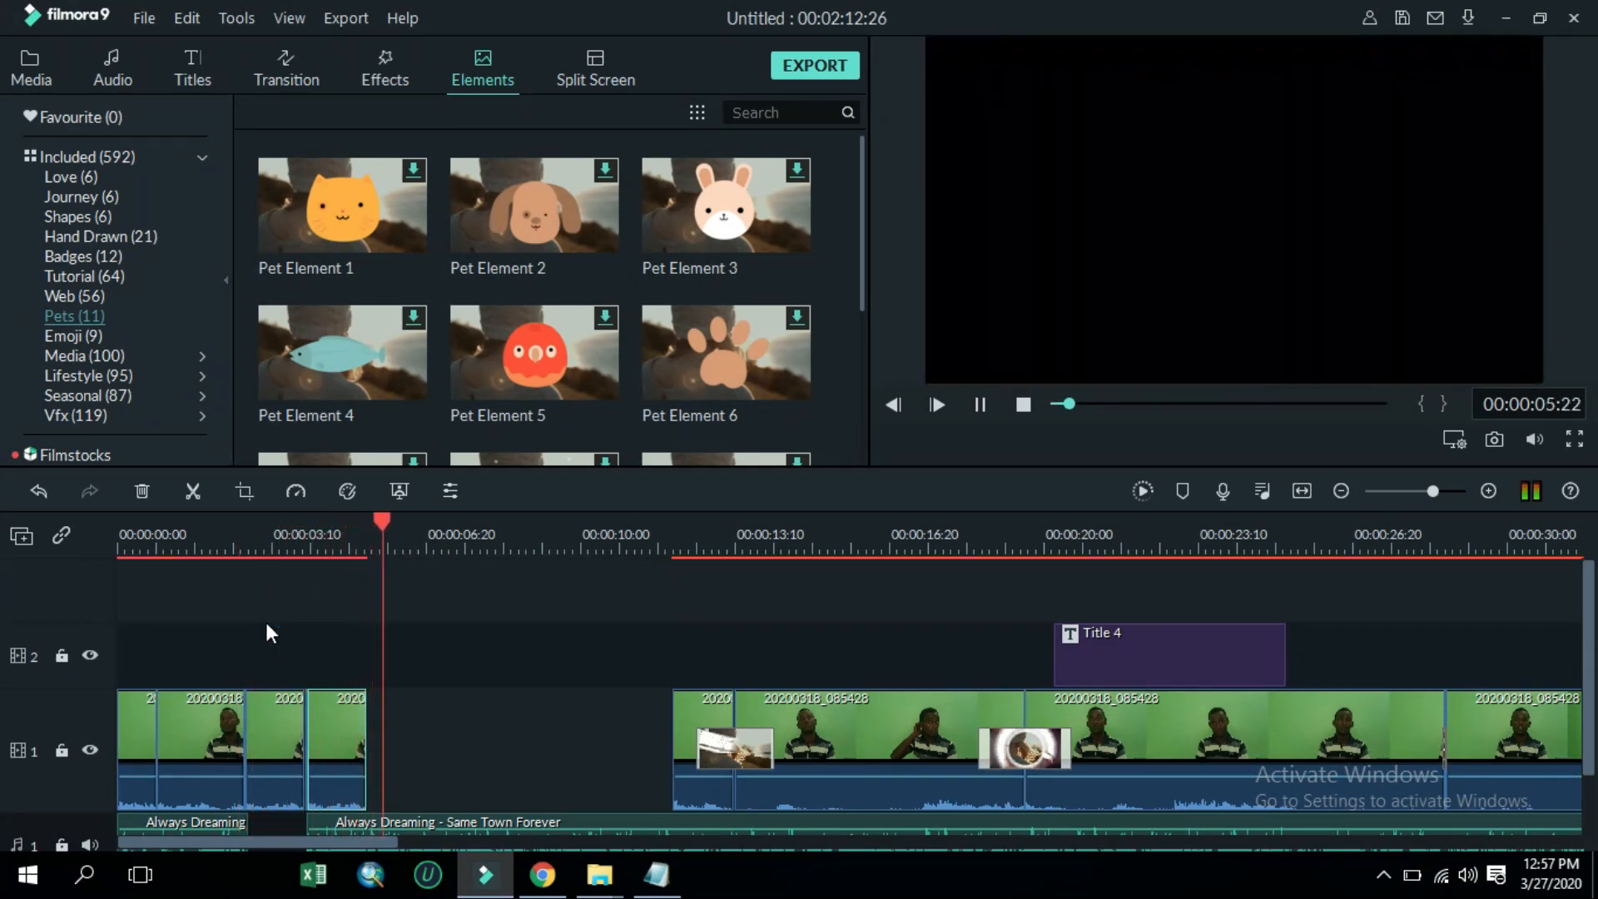
key(space)
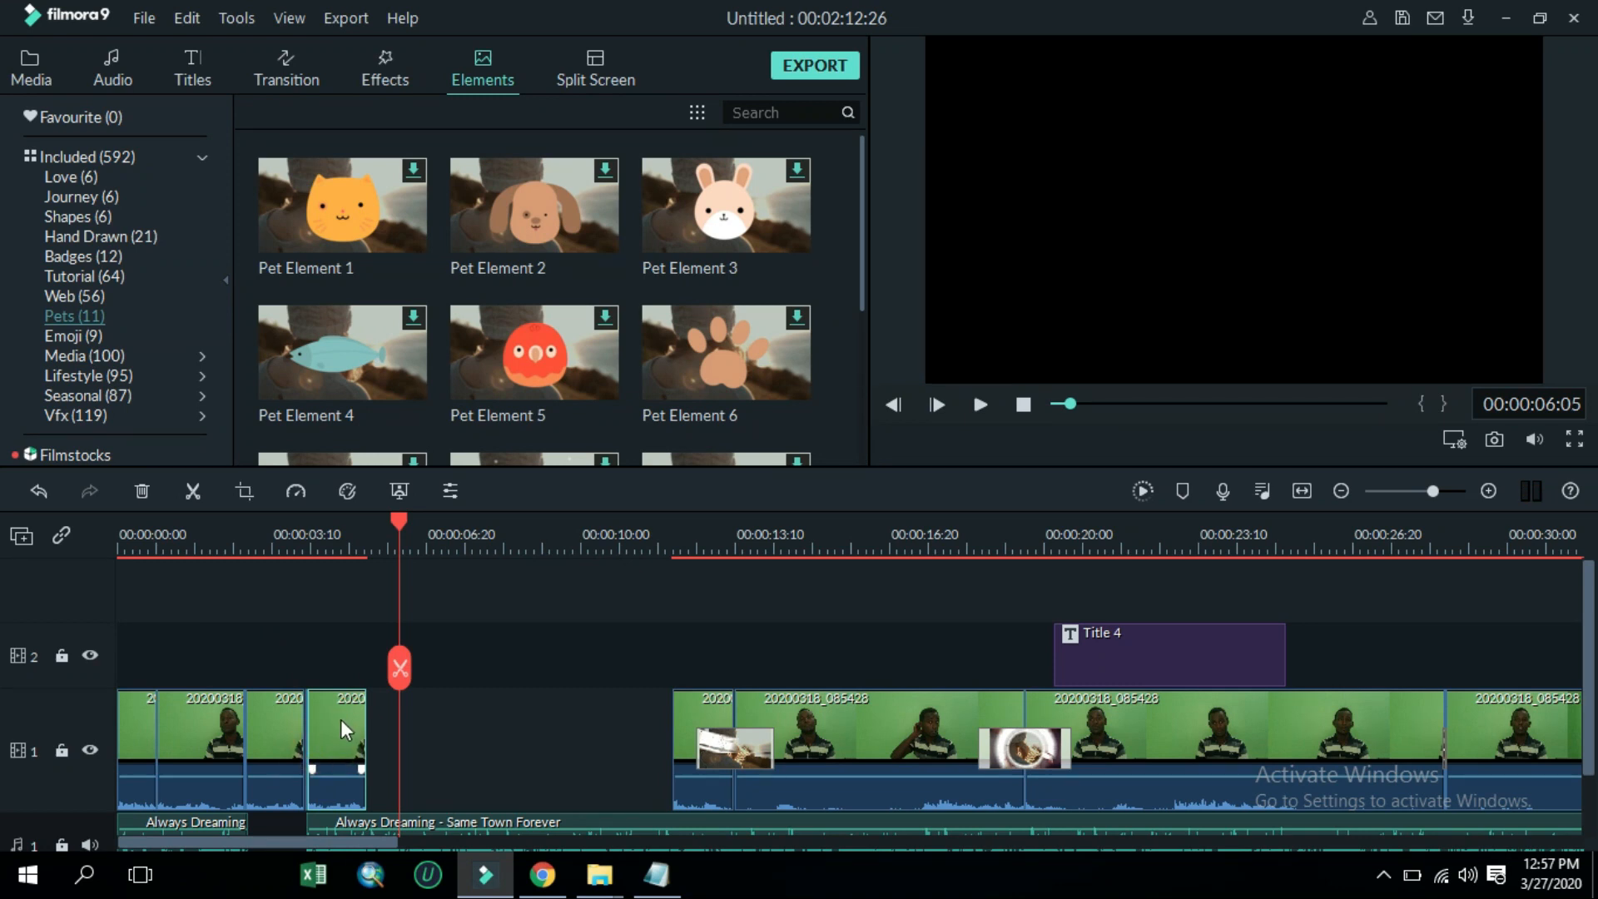
Reposition the pasted segment and preview the stutter section around 00:00:05
drag(346, 717, 358, 737)
click(267, 721)
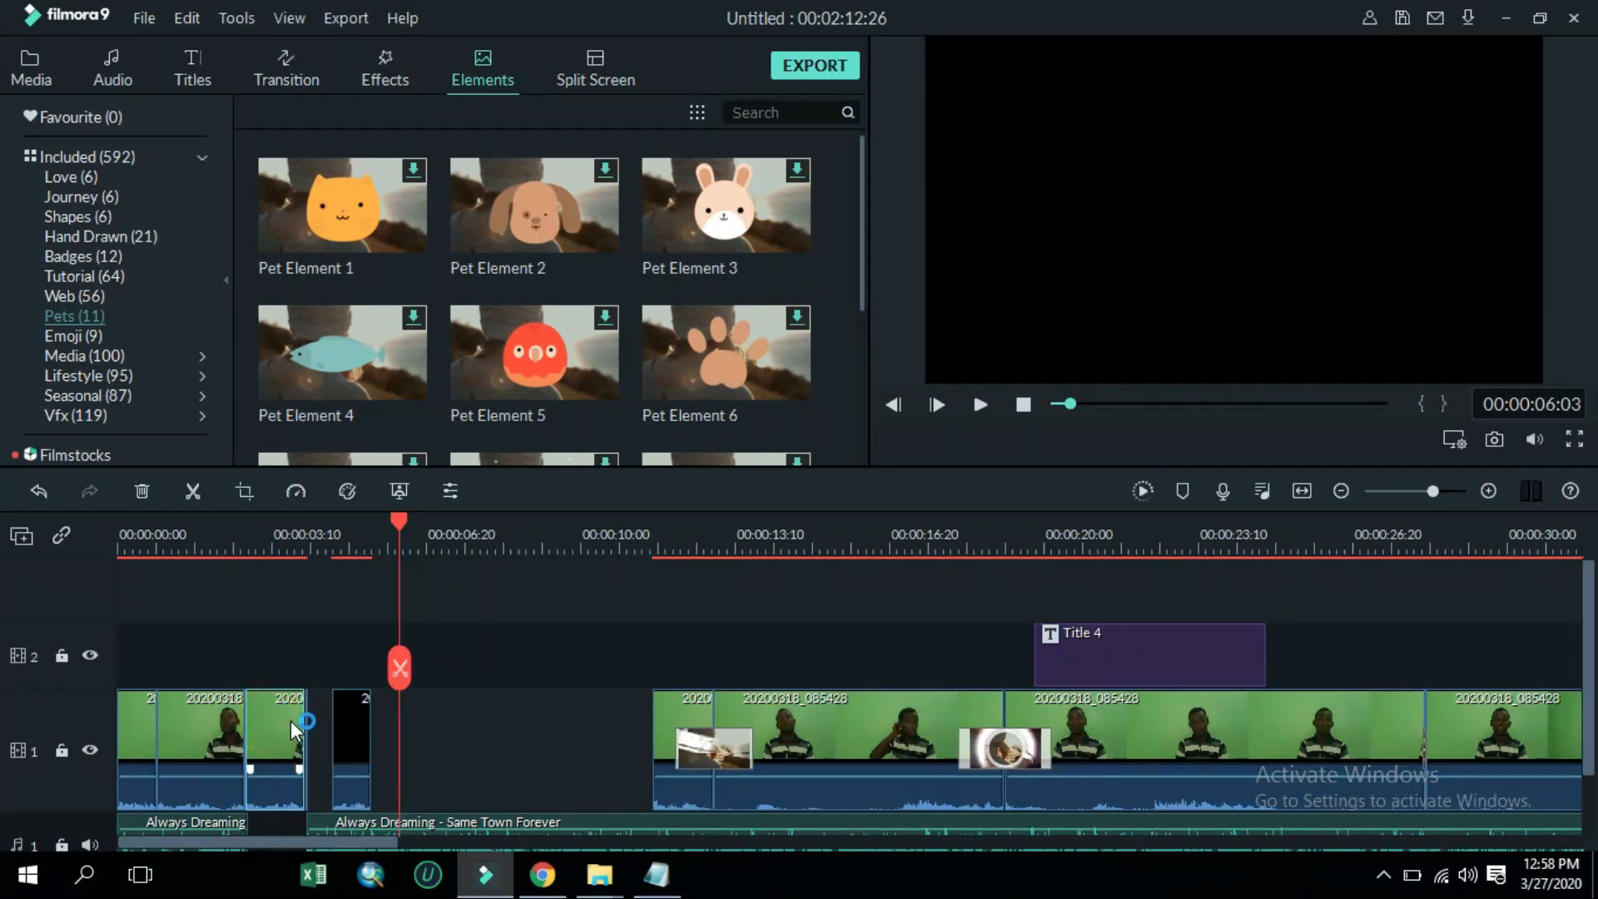
drag(396, 517, 320, 600)
key(space)
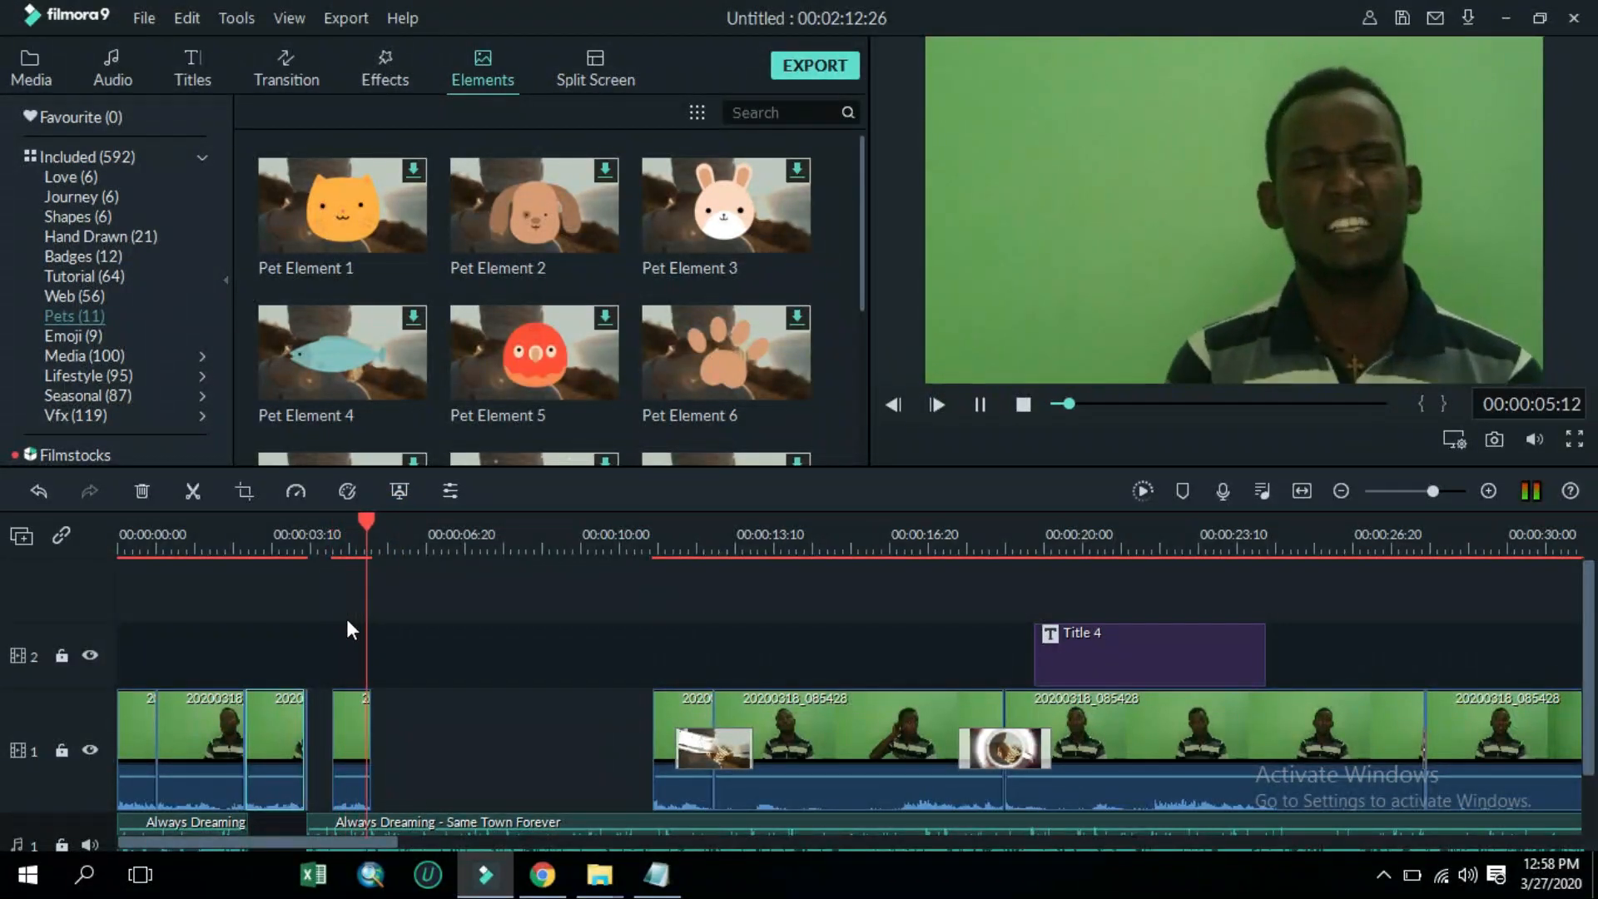
click(353, 721)
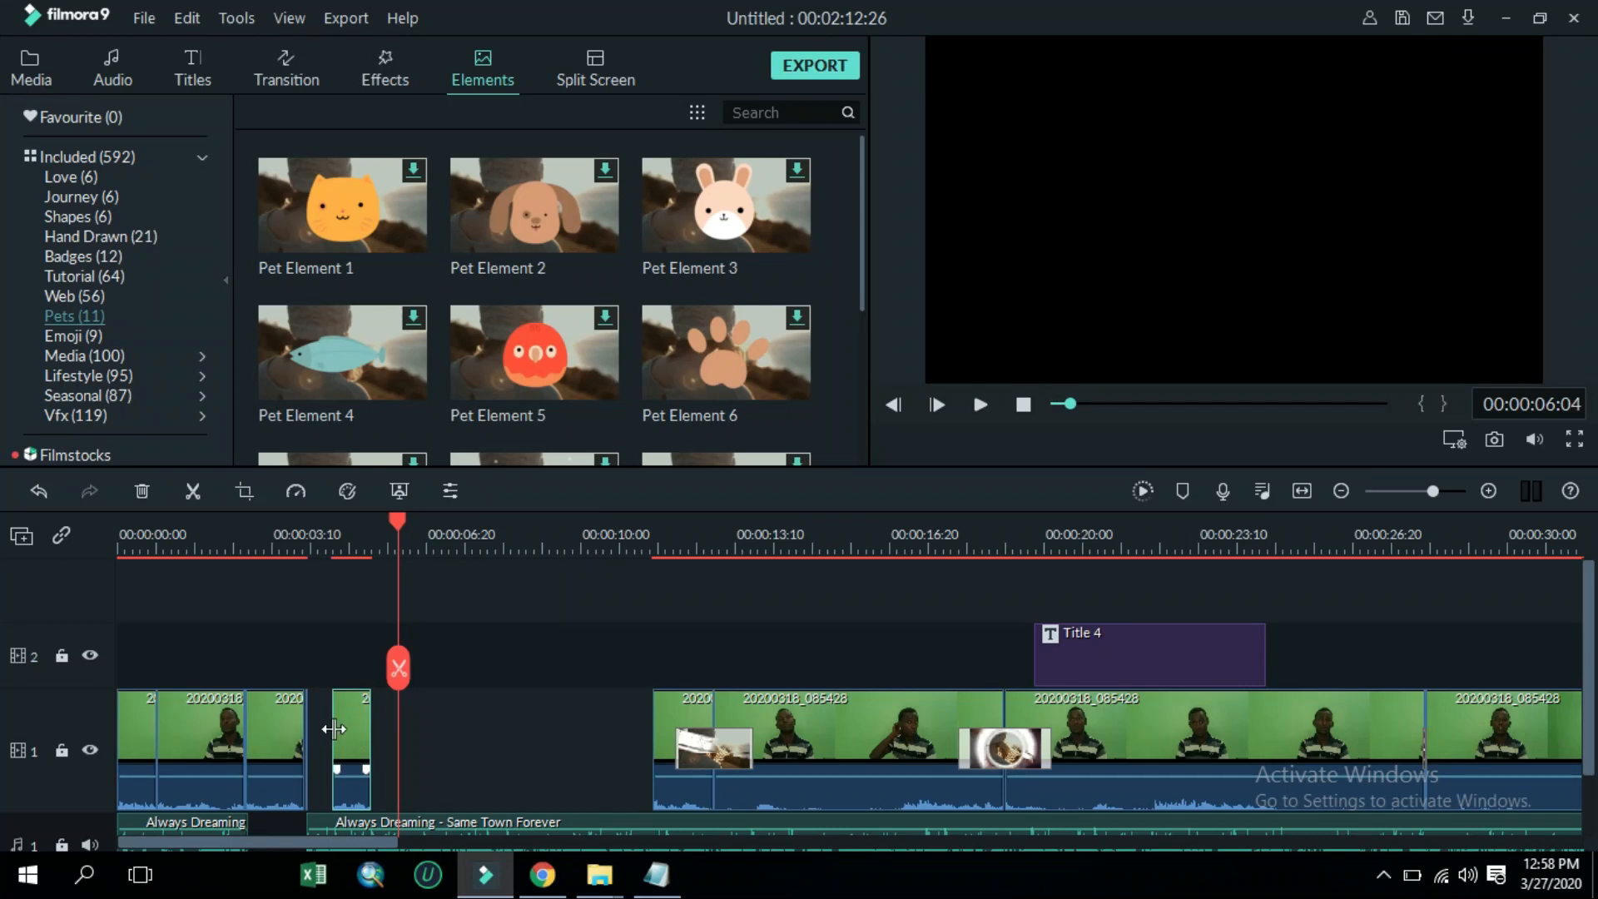
drag(393, 521, 348, 630)
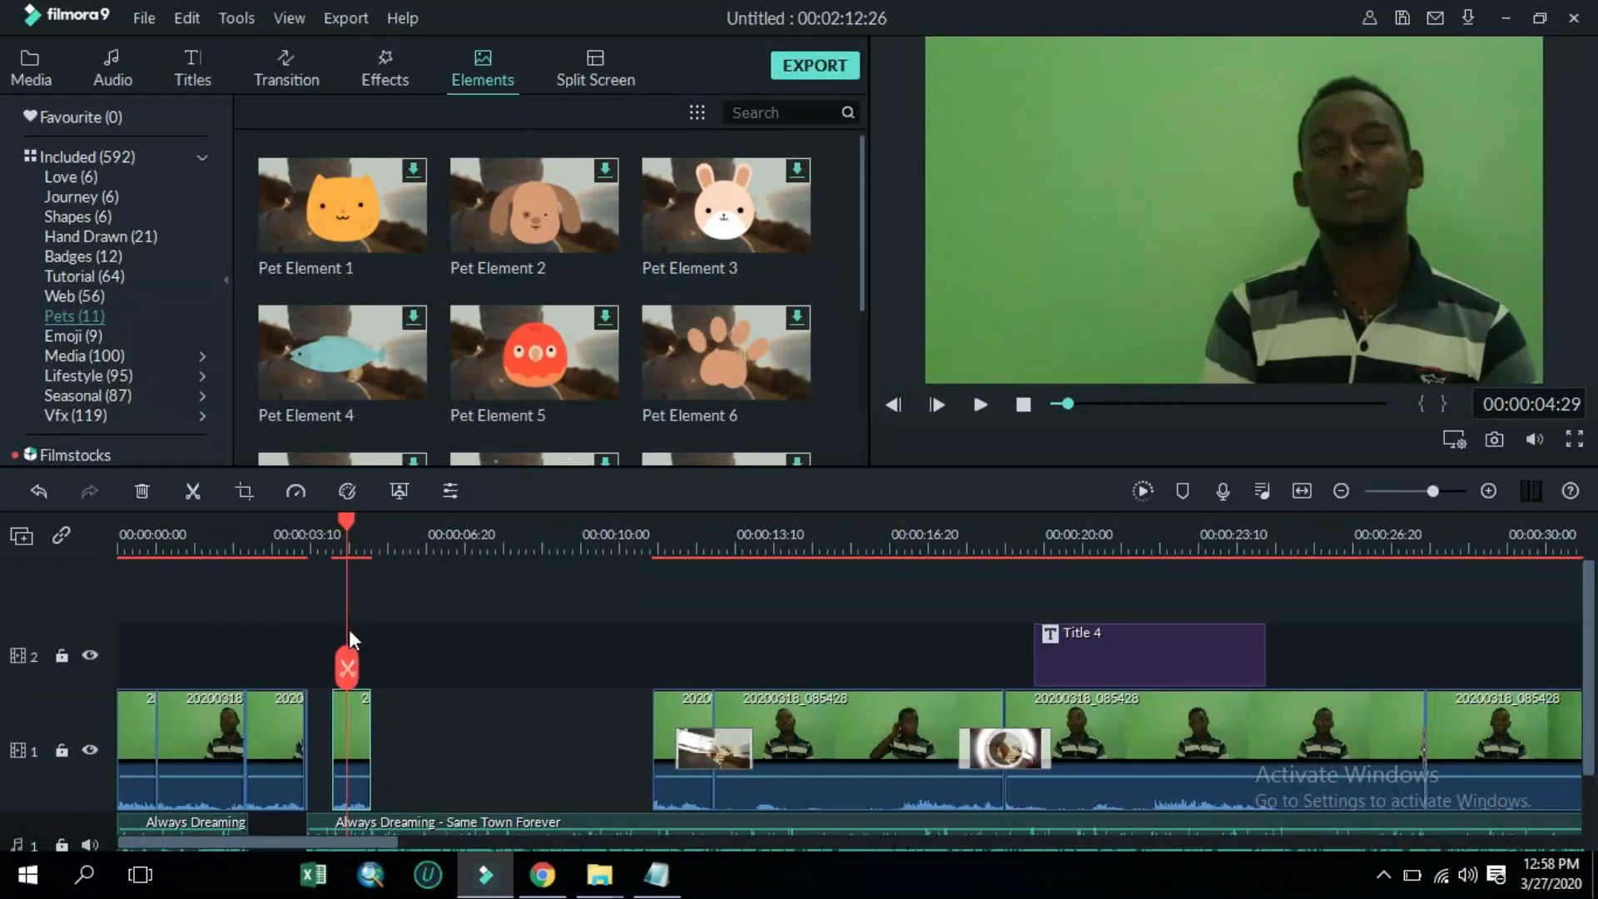
Delete the pasted copies from the gap after the opening segments
click(337, 717)
click(141, 491)
click(279, 737)
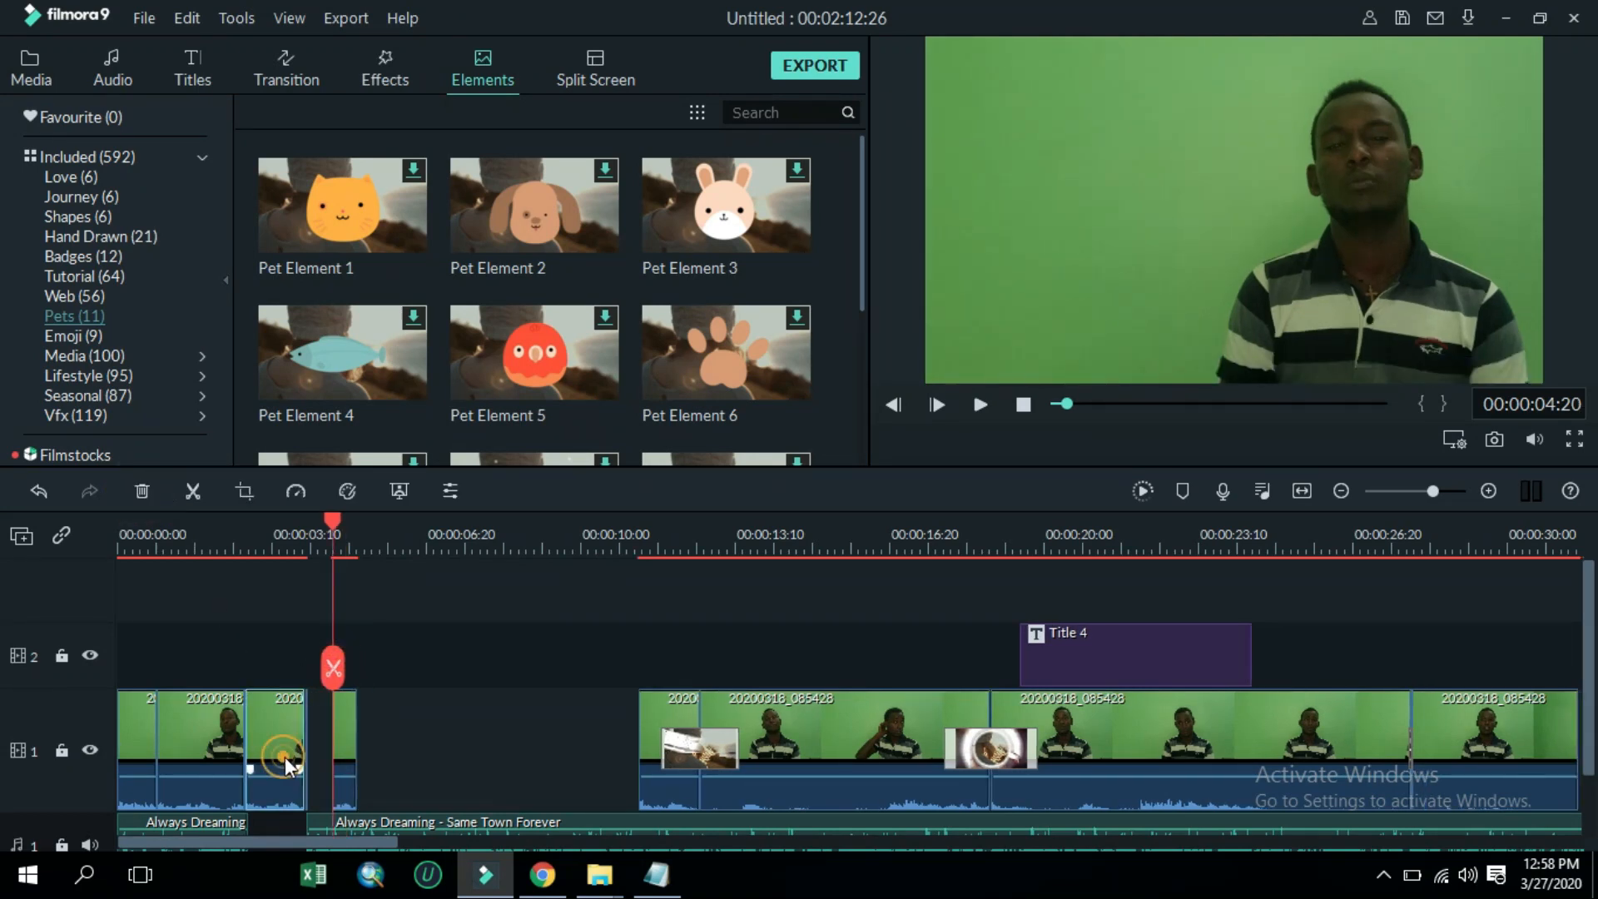
mouse_move(333, 518)
mouse_down()
mouse_move(275, 603)
mouse_move(287, 621)
mouse_move(273, 617)
mouse_up()
click(276, 670)
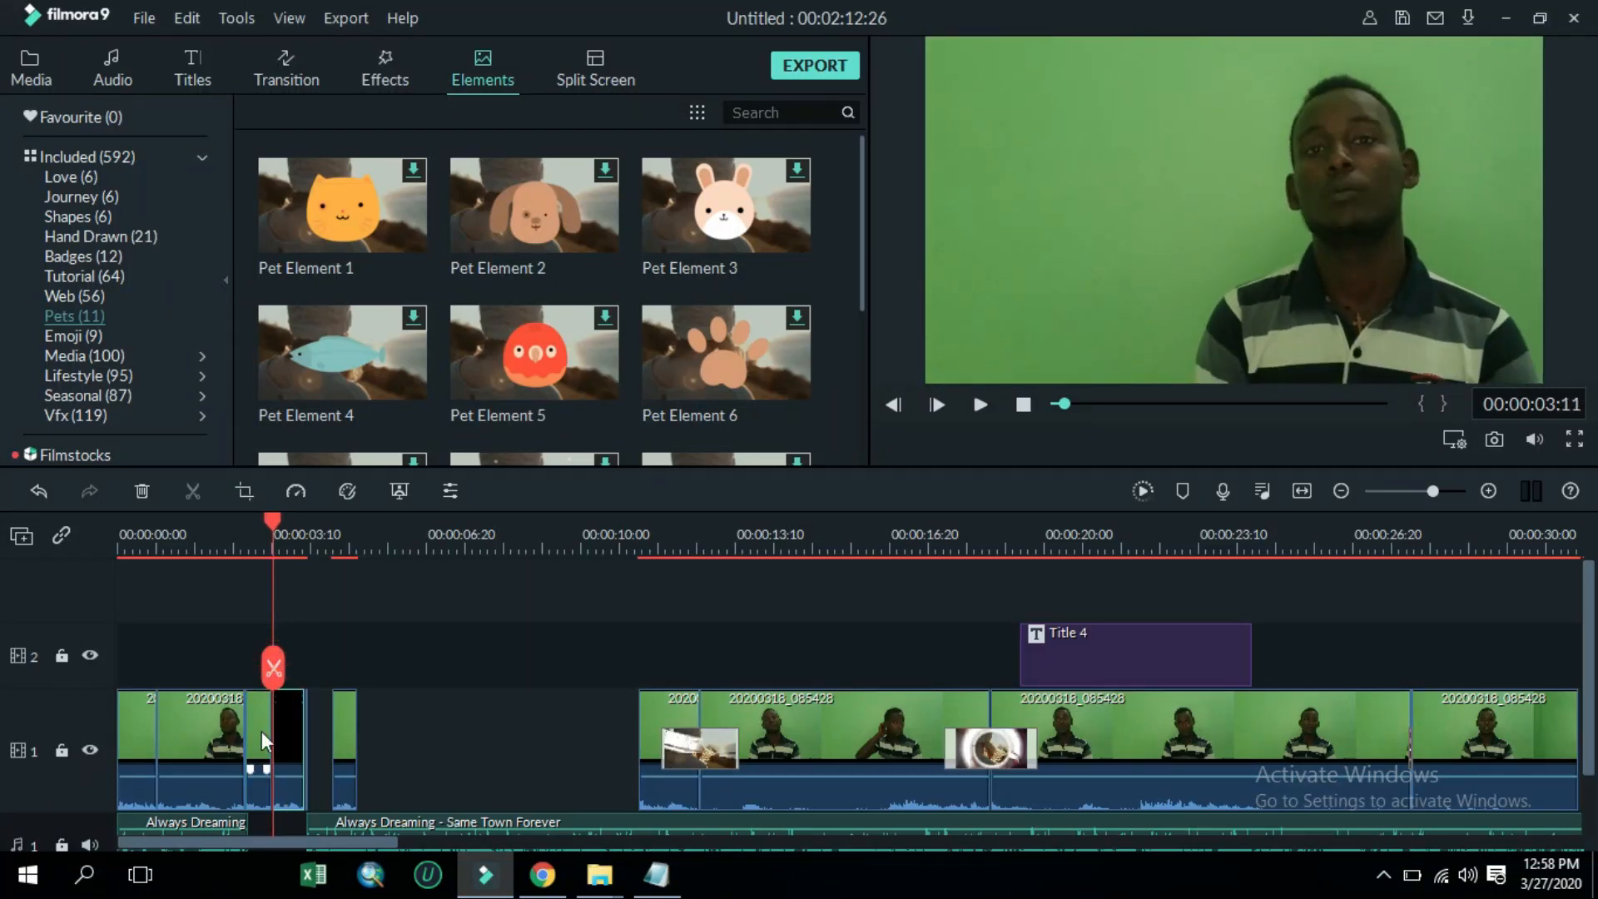
click(143, 493)
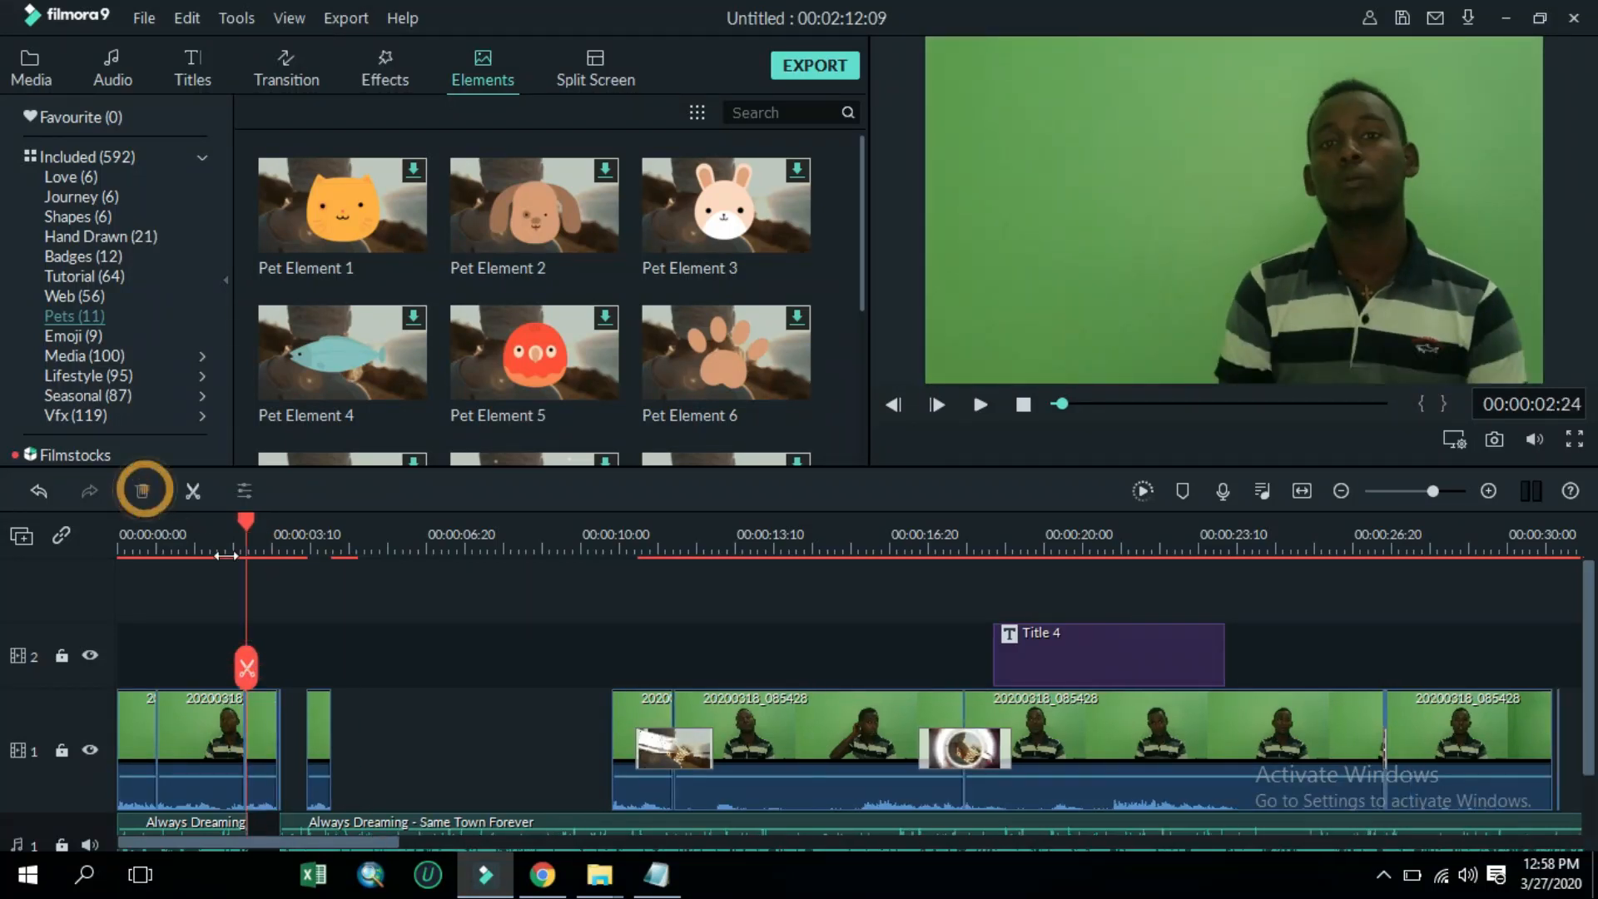
click(286, 720)
key(Delete)
Paste the copied segment three times in a row into the gap after the opening segments
click(296, 718)
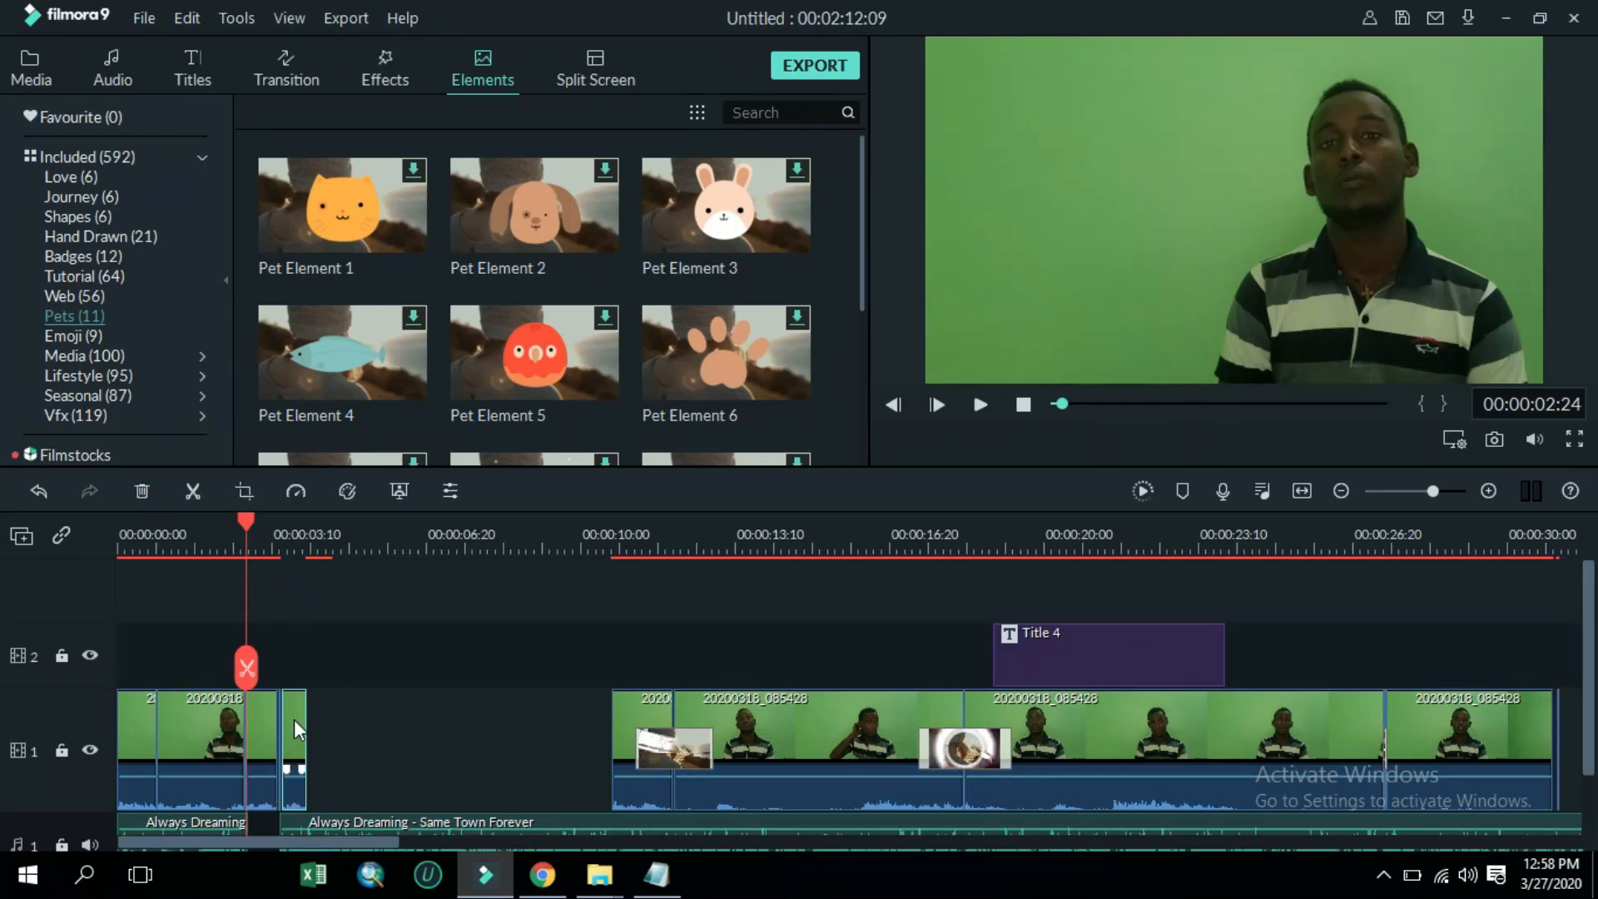
click(331, 724)
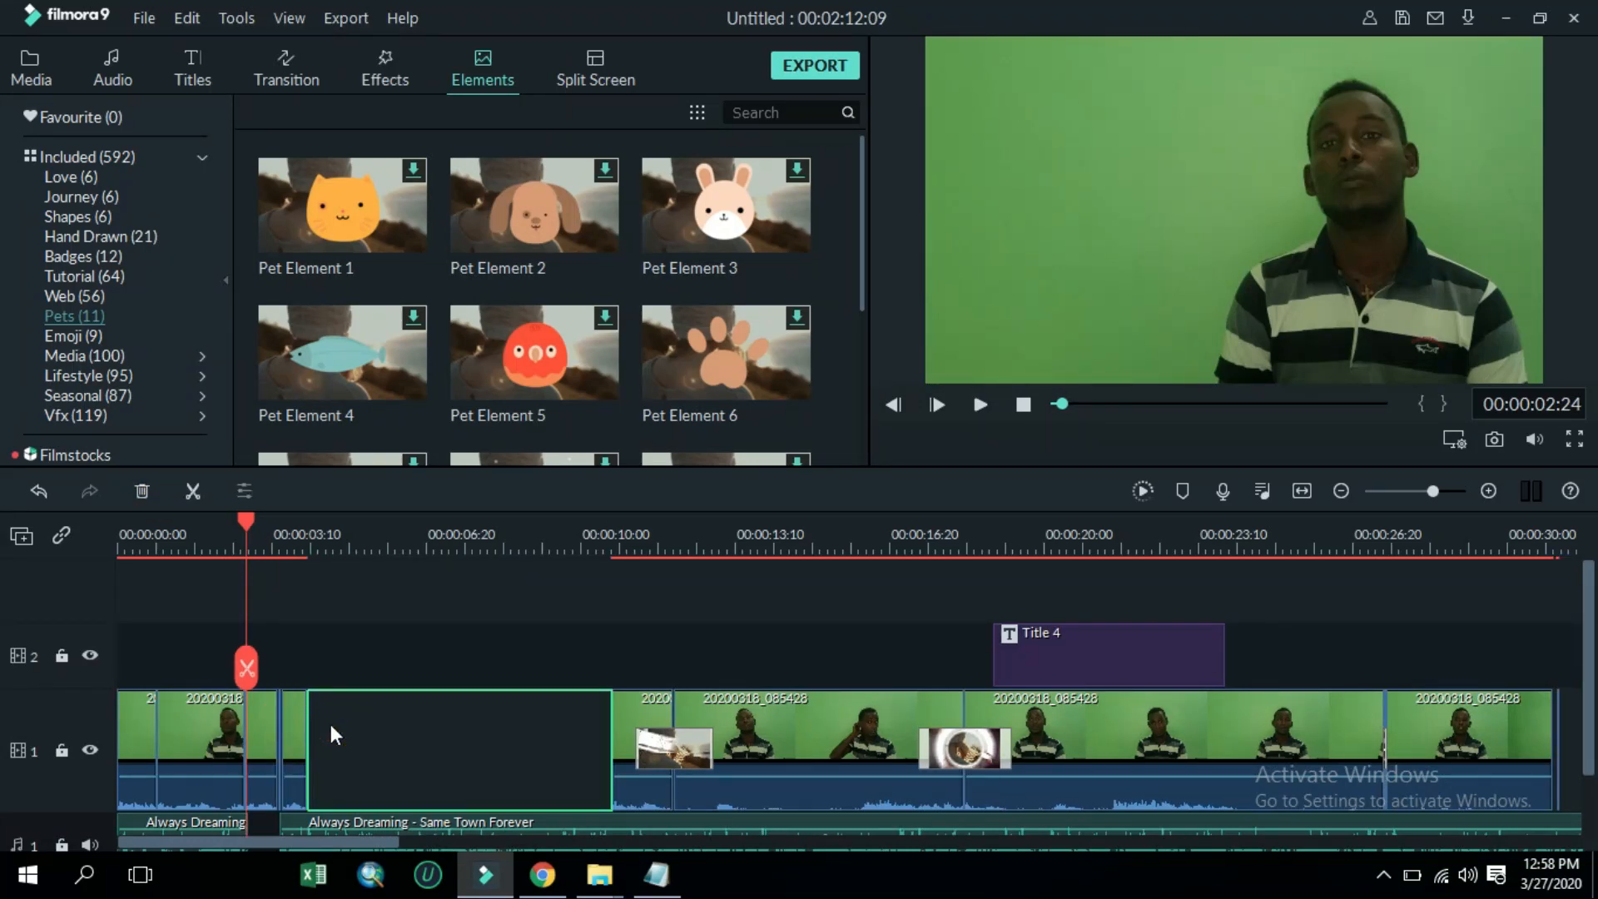
key(ctrl+v)
click(346, 728)
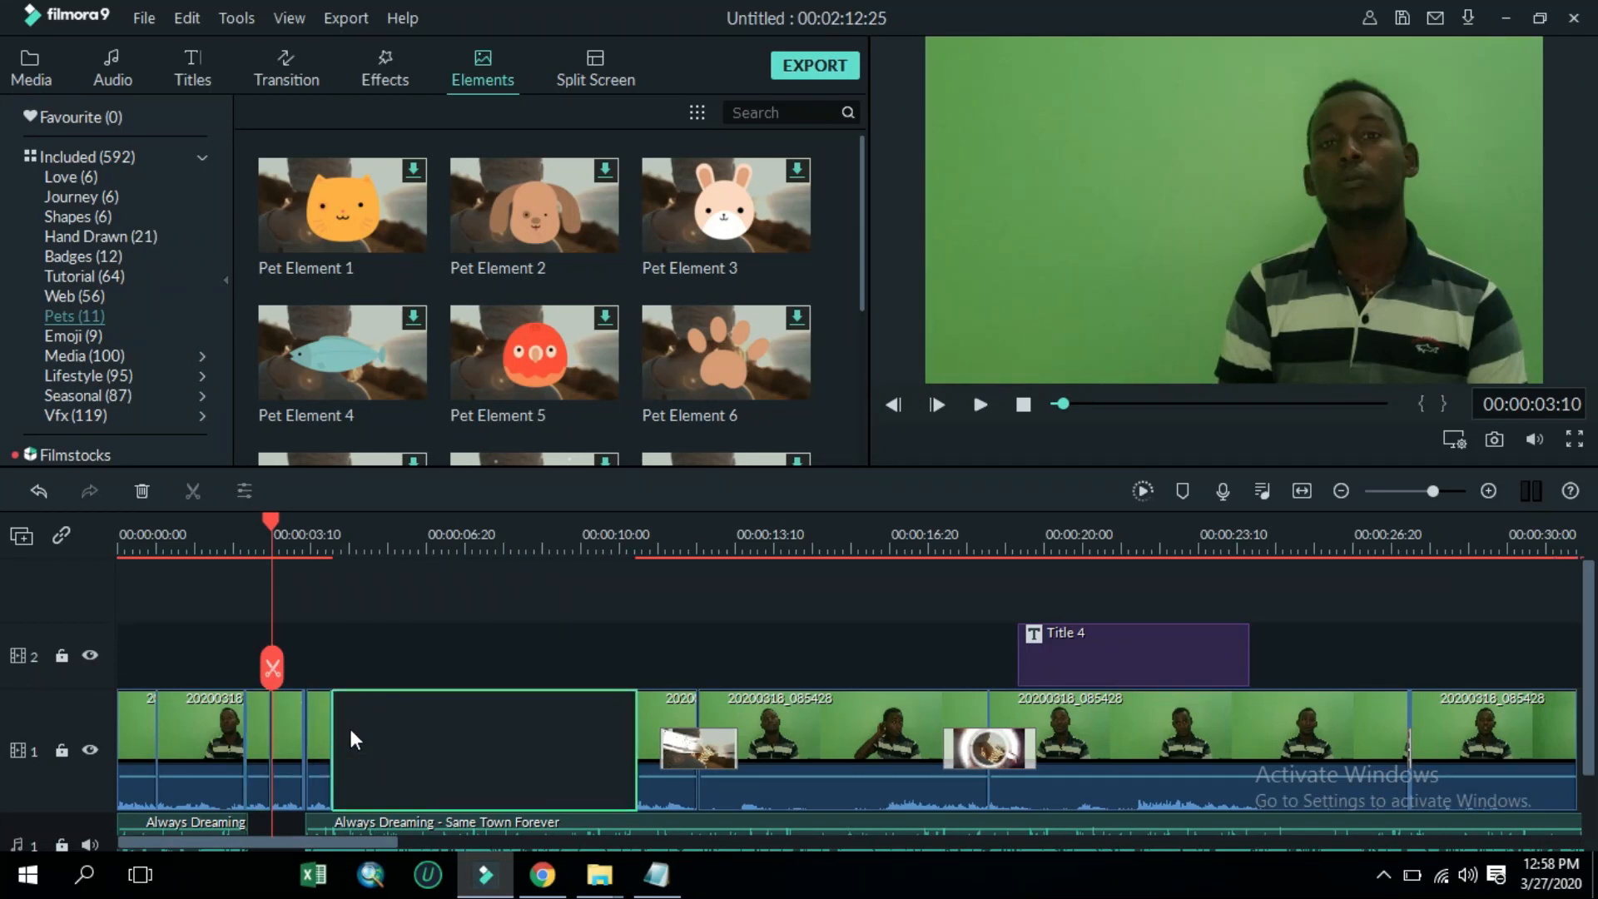
key(ctrl+v)
click(371, 734)
key(ctrl+v)
click(390, 737)
click(278, 731)
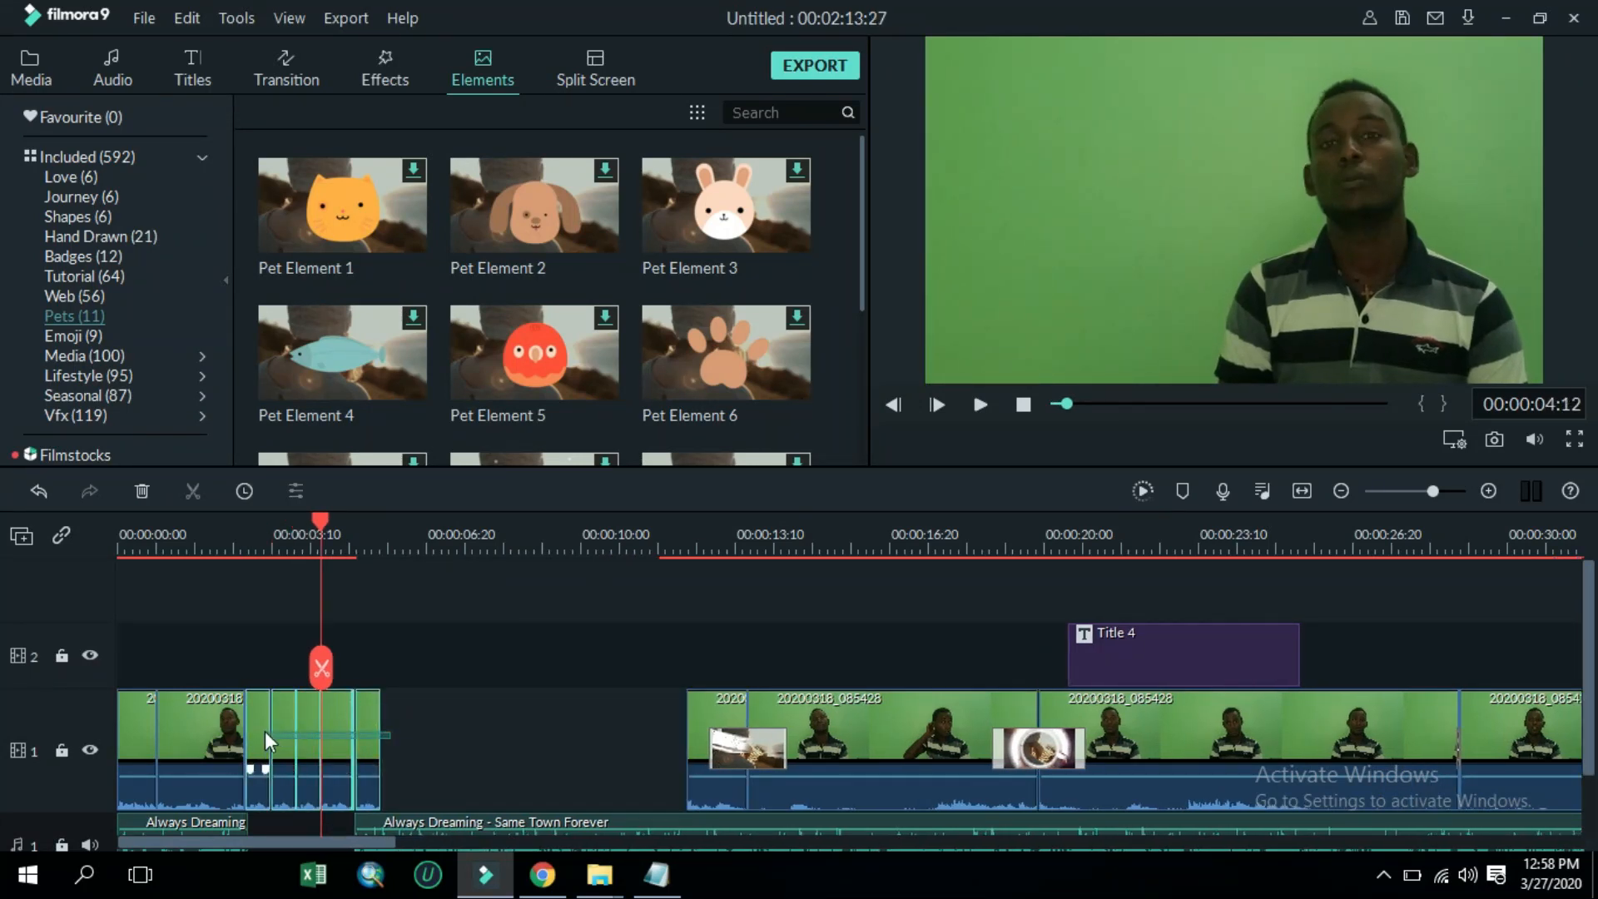
click(243, 492)
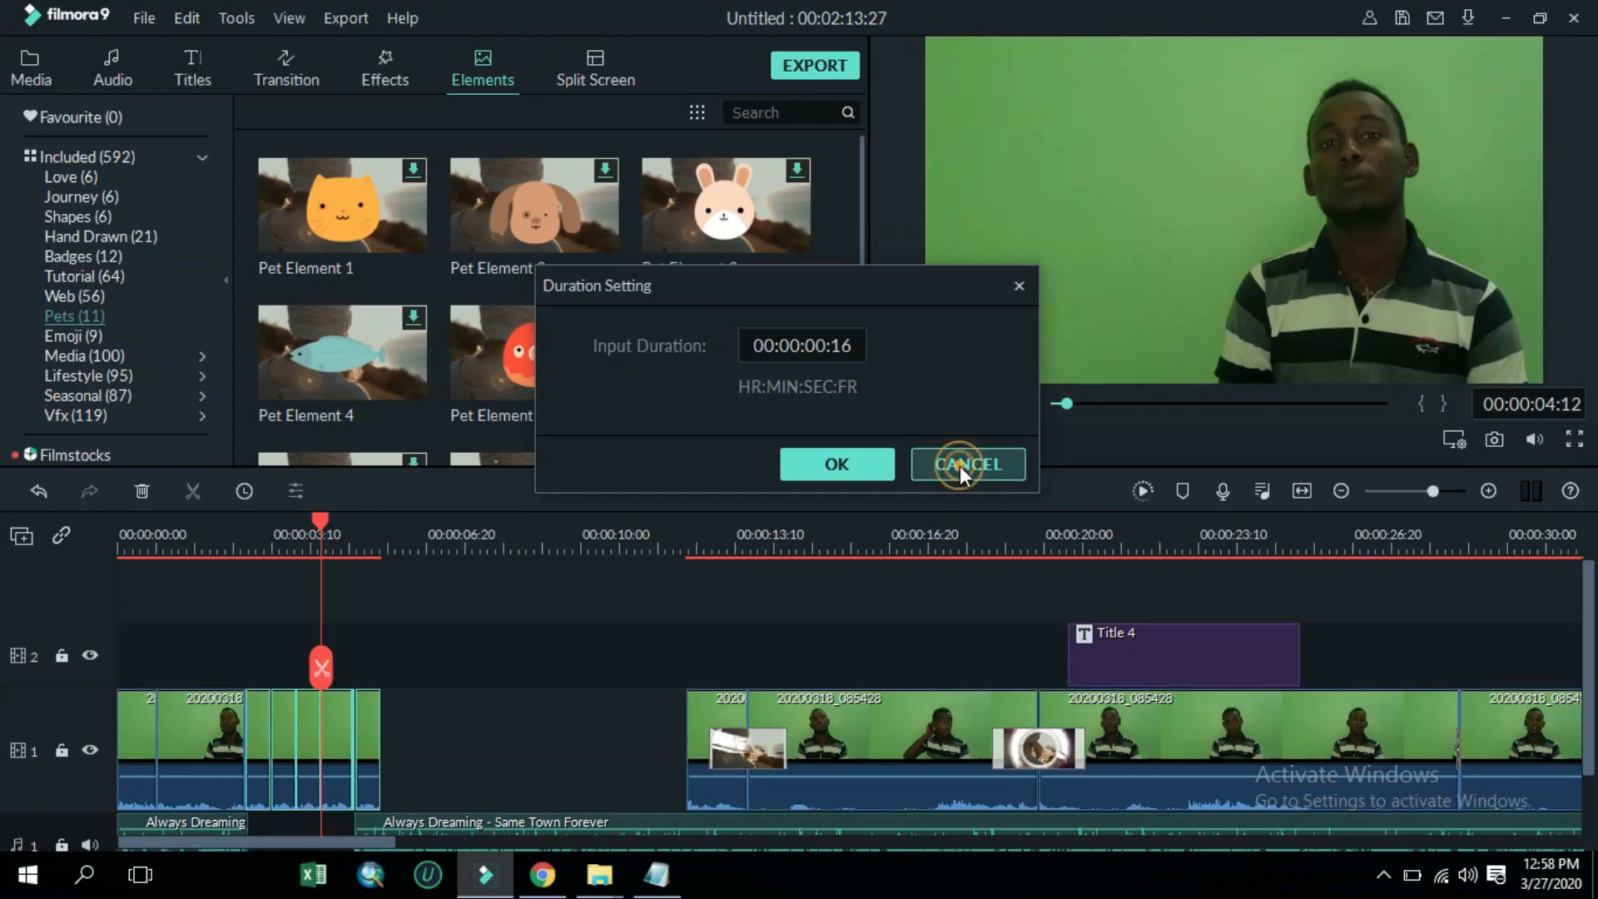
click(371, 733)
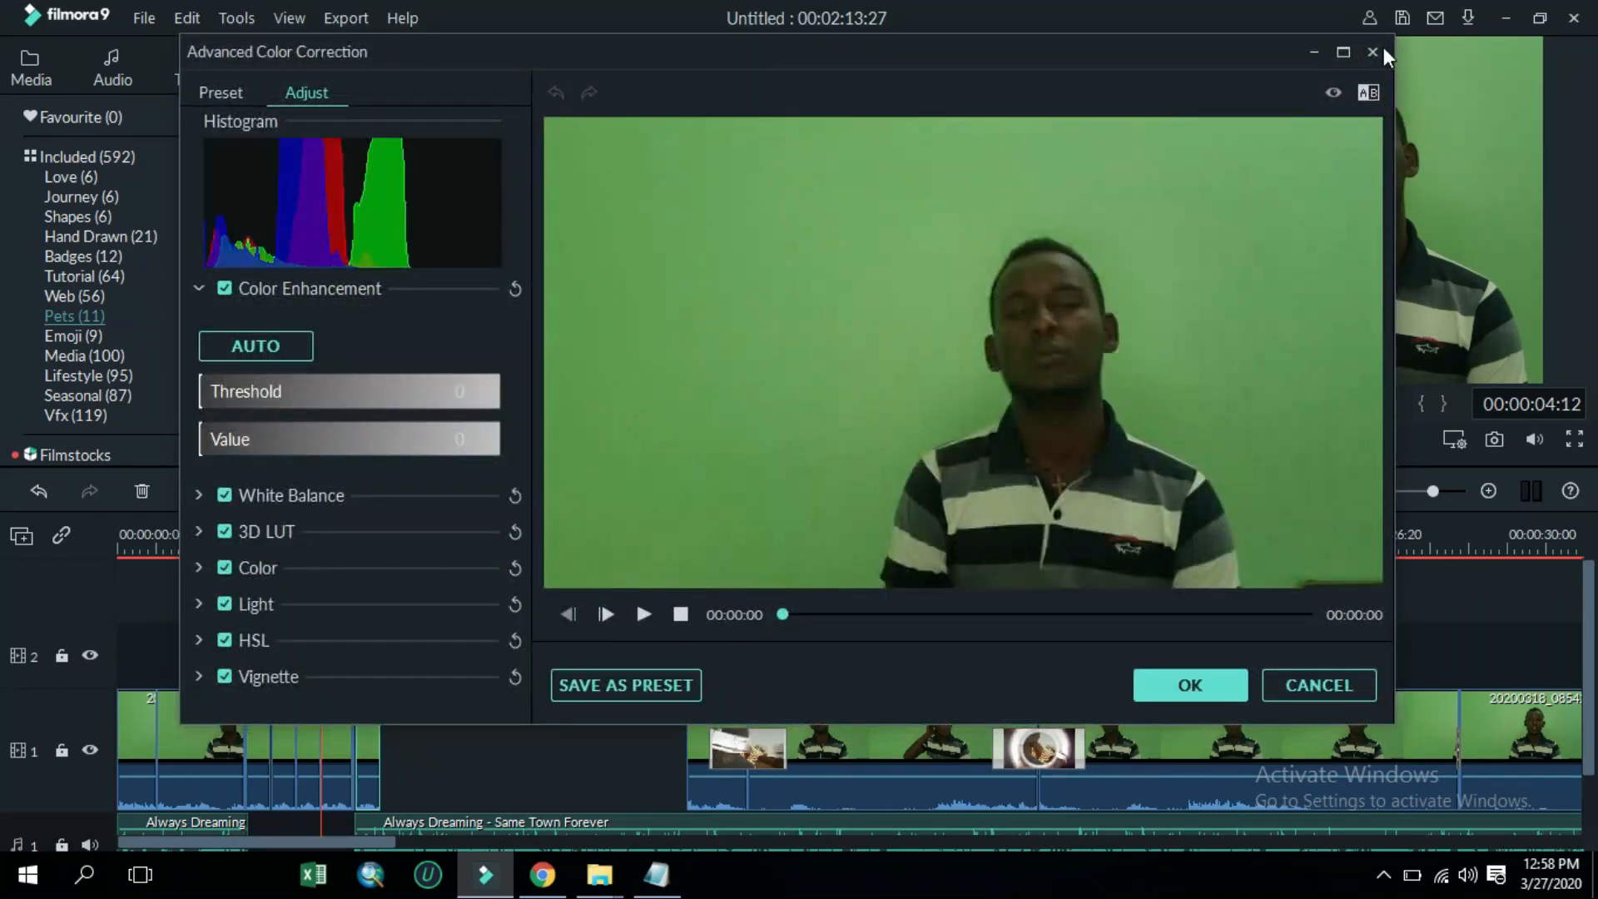
key(Escape)
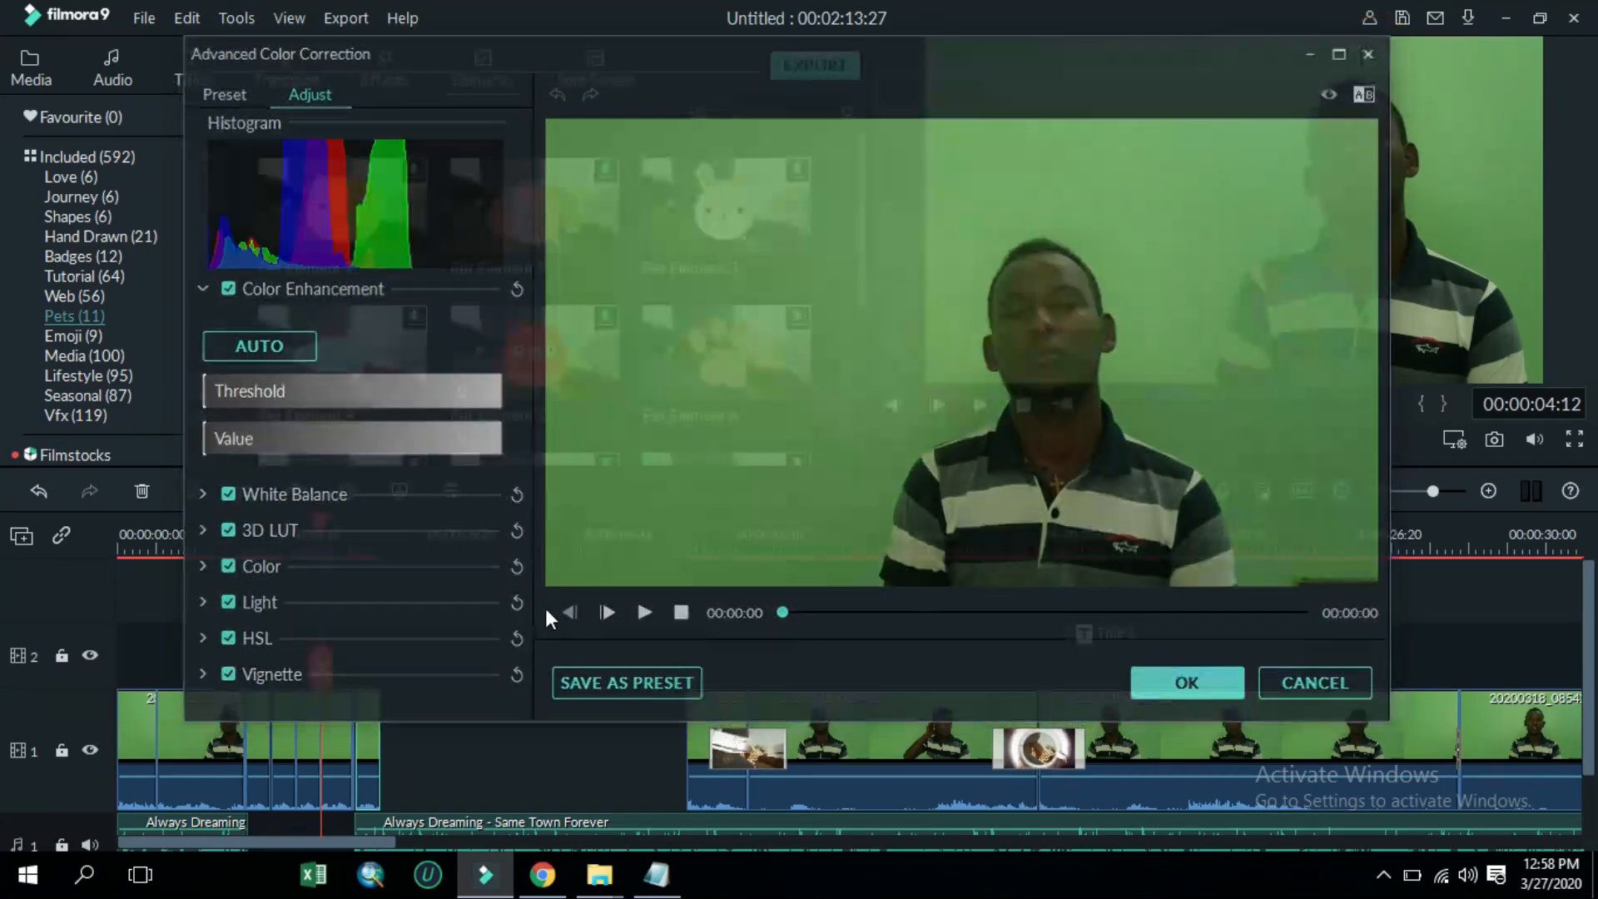
click(254, 721)
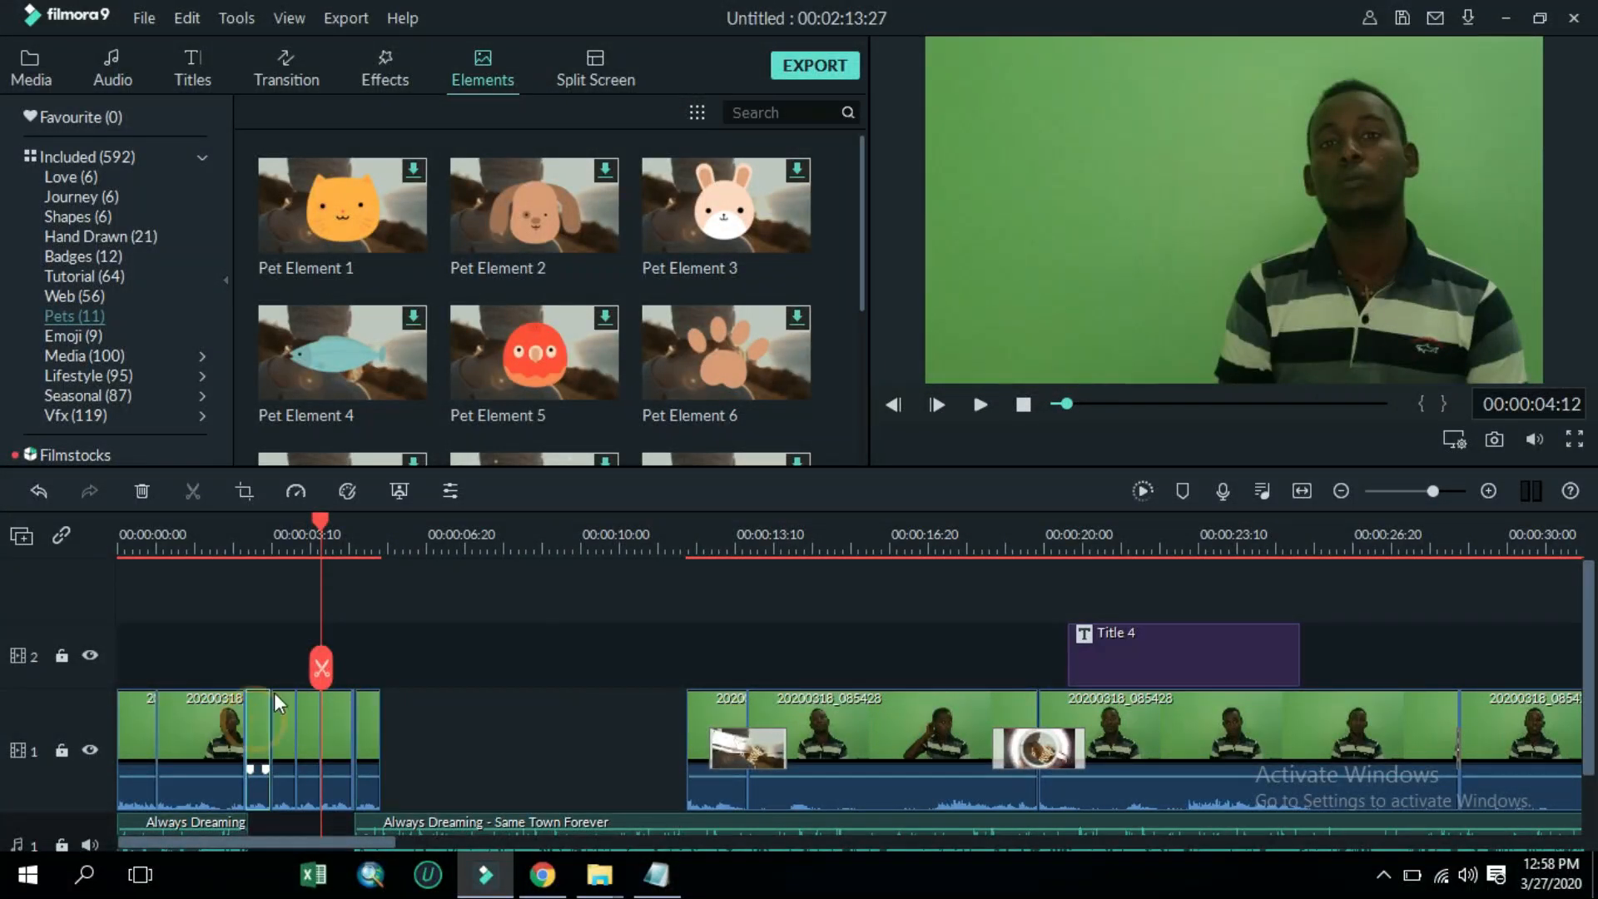
Set the first three pasted copies in the gap to Fast 2x speed
click(296, 491)
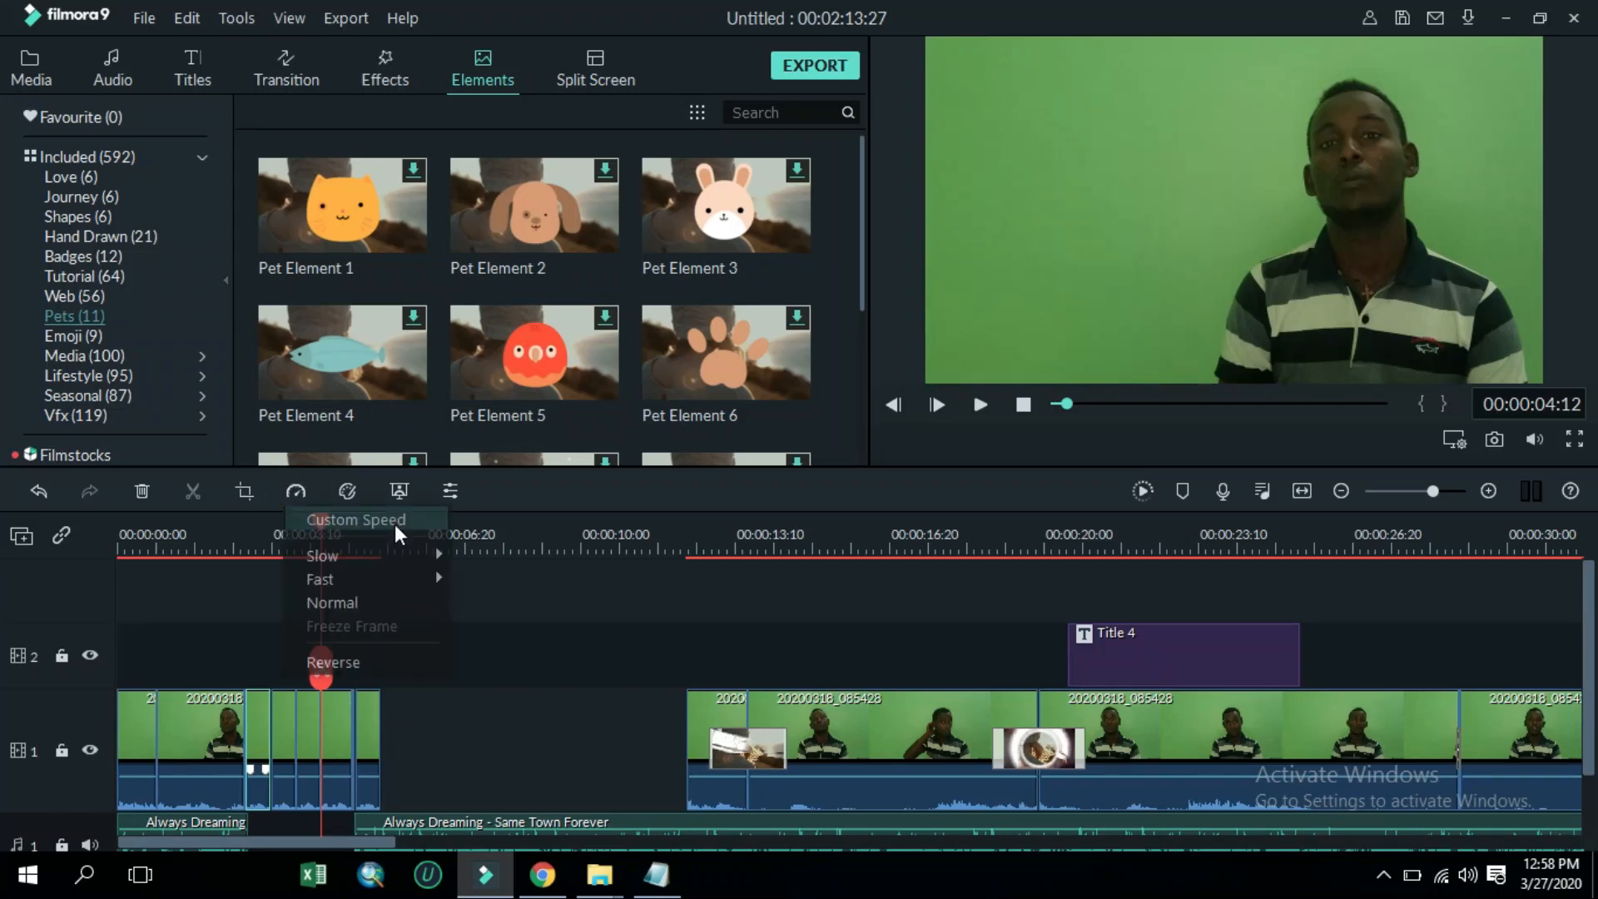
click(445, 574)
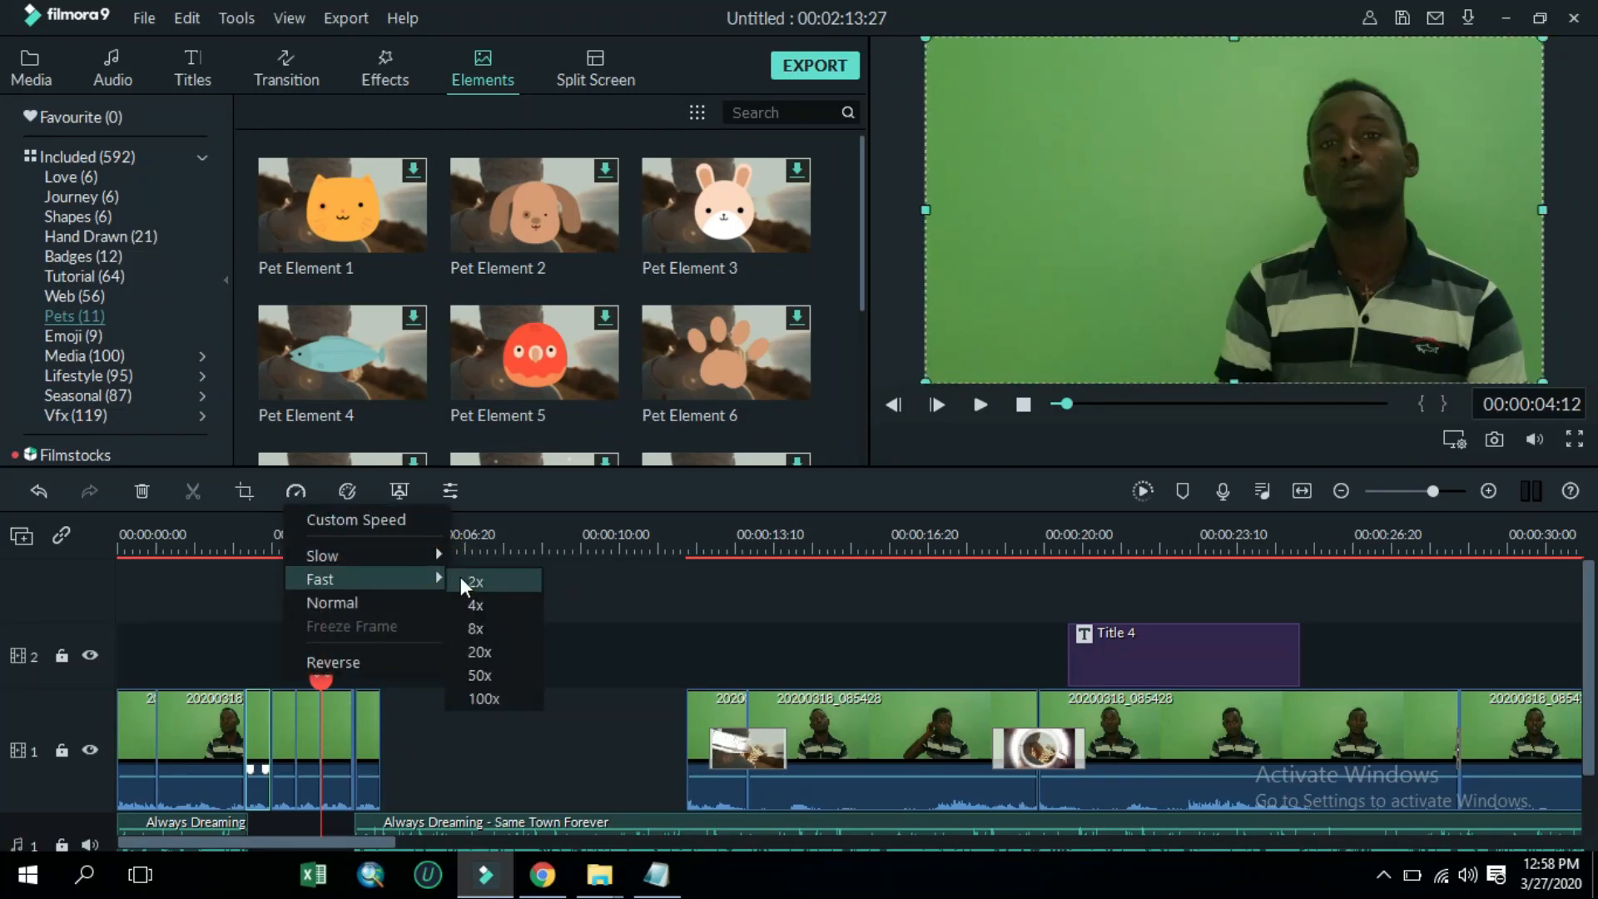
click(461, 577)
click(281, 710)
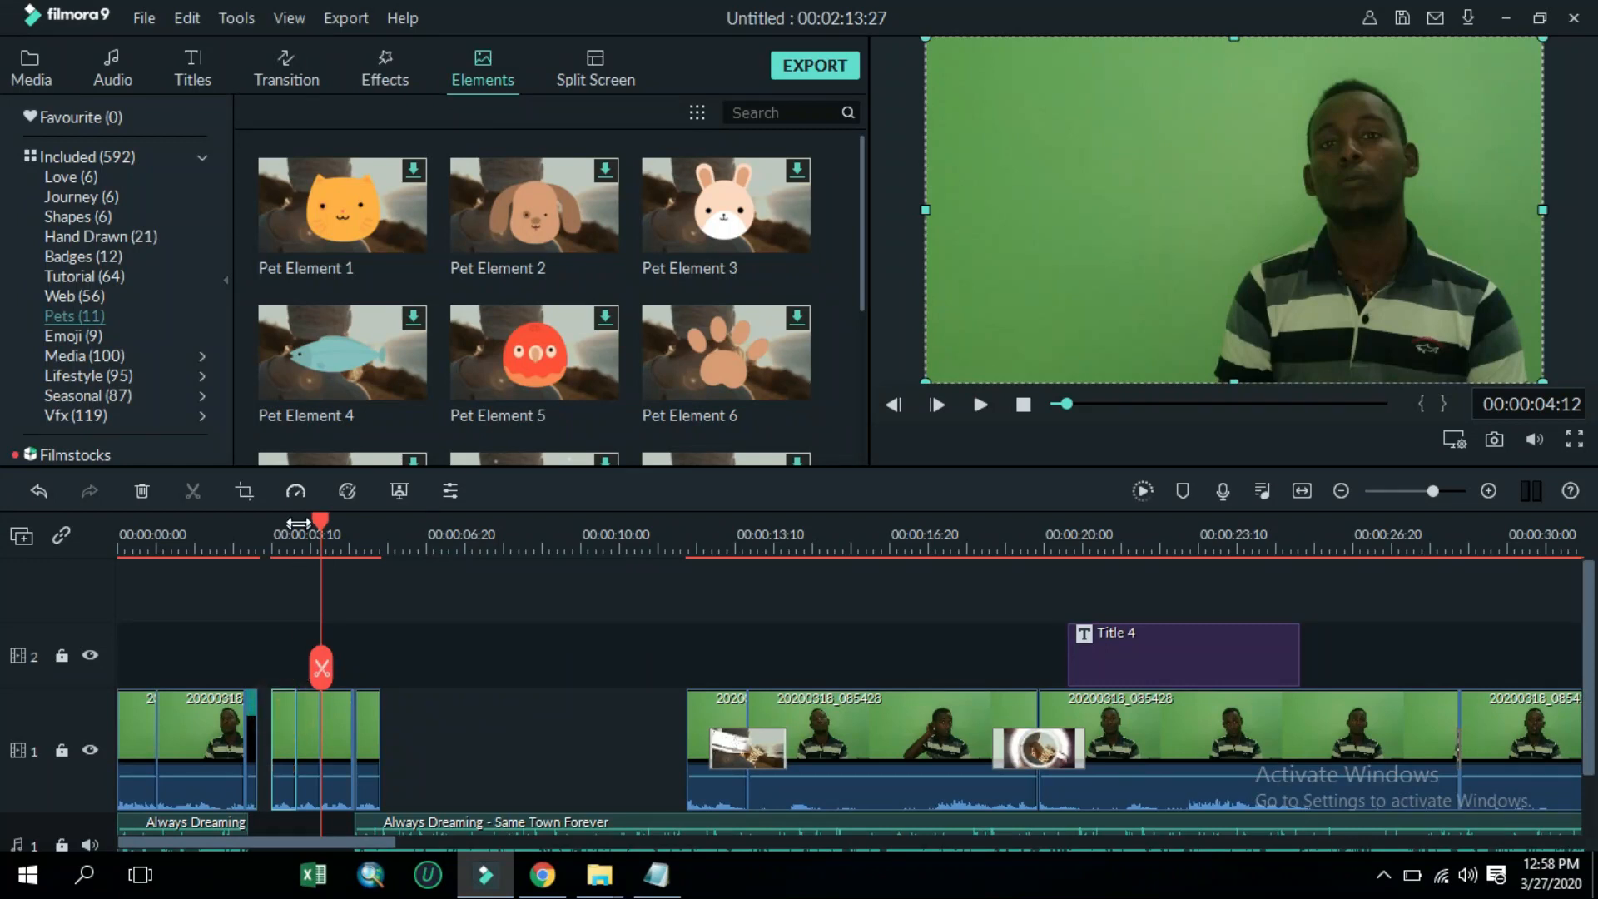
click(297, 491)
click(431, 572)
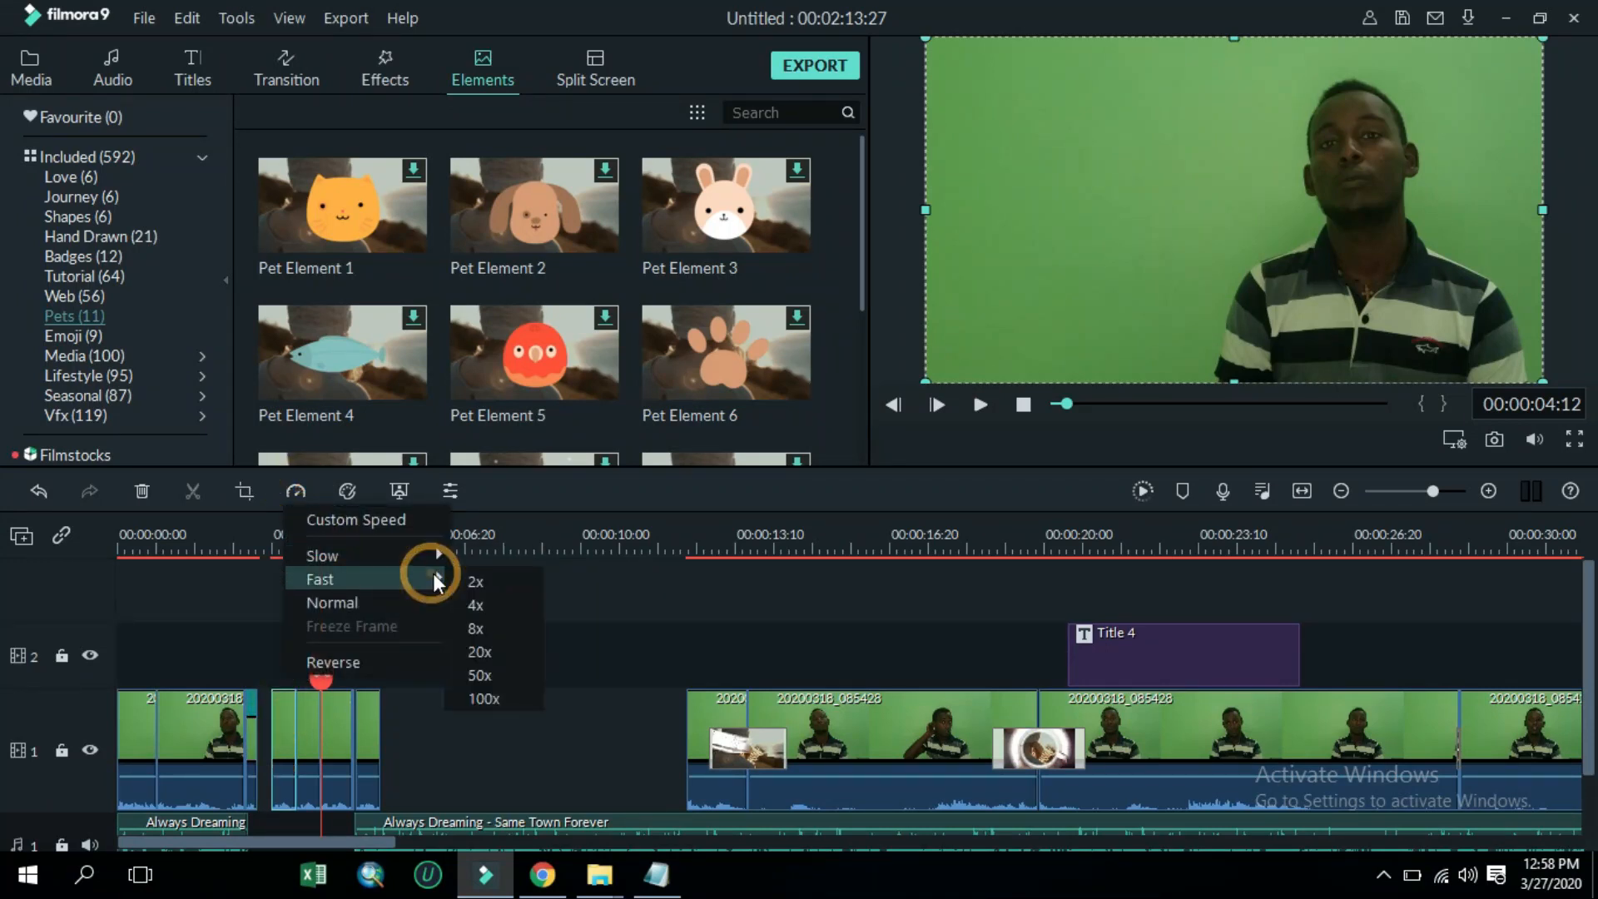
click(461, 581)
click(311, 717)
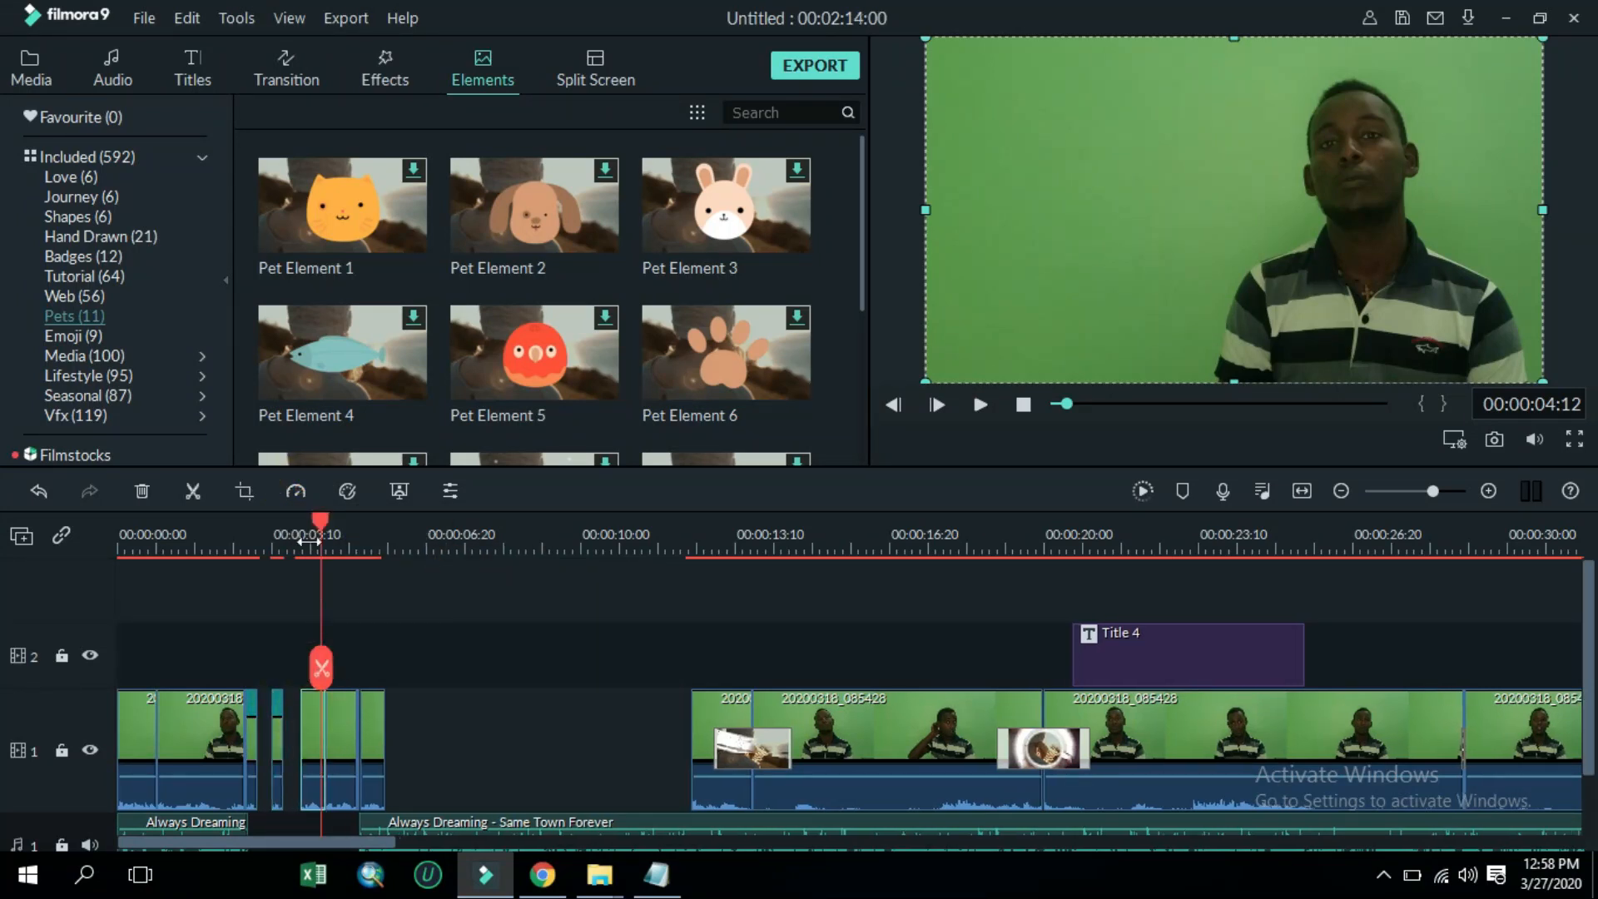
click(303, 491)
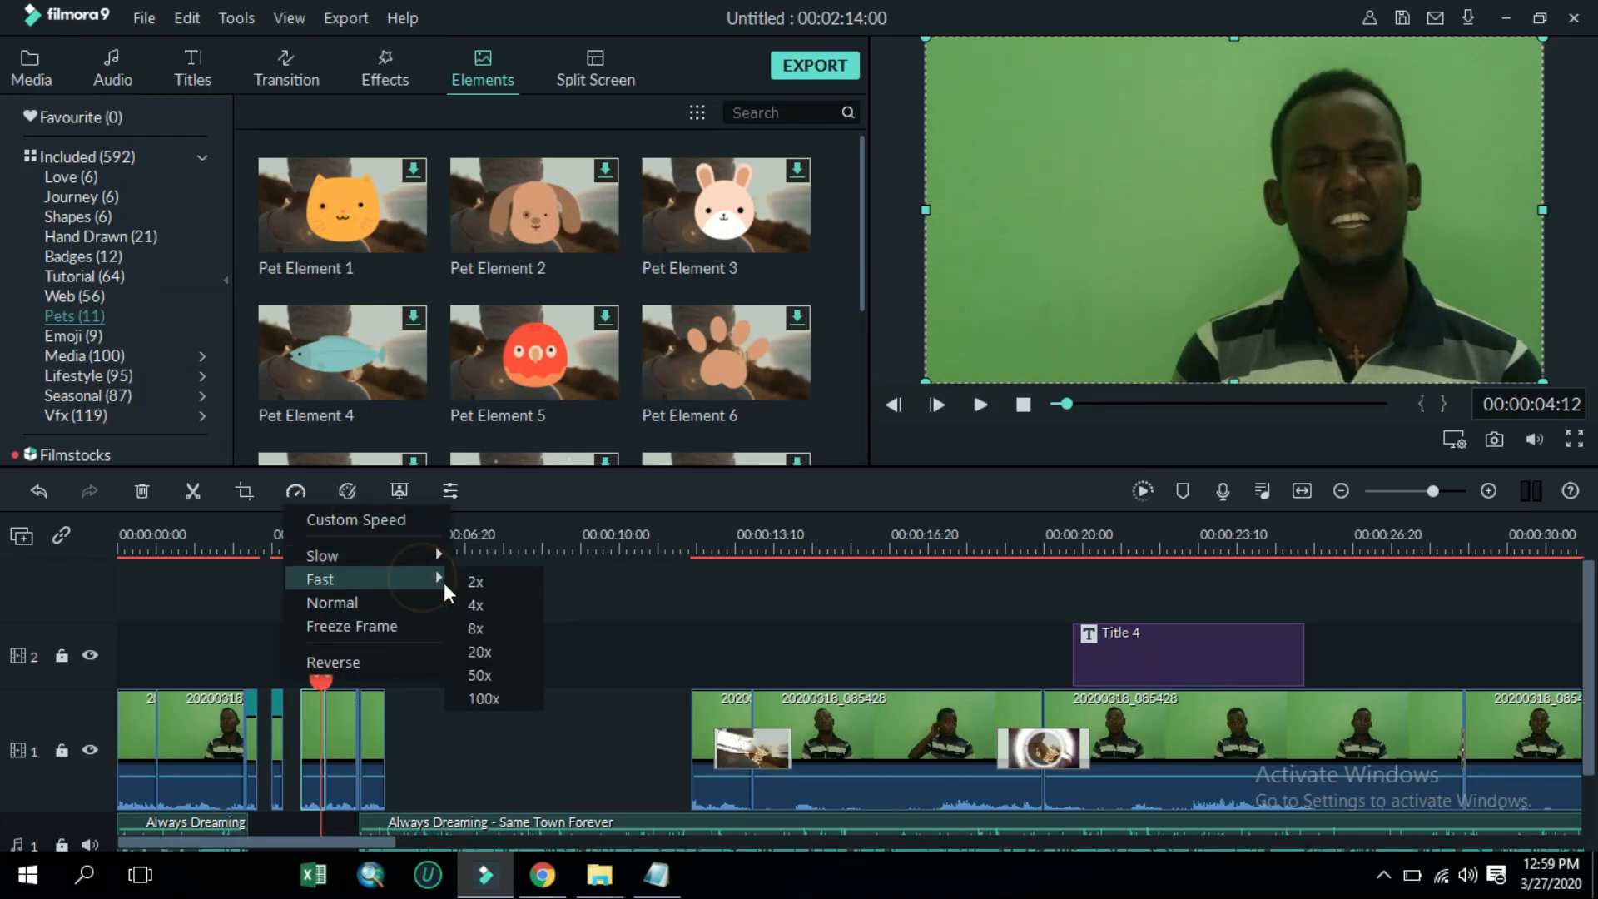
click(458, 583)
Set the remaining two pasted copies to Fast 2x speed as well
click(334, 720)
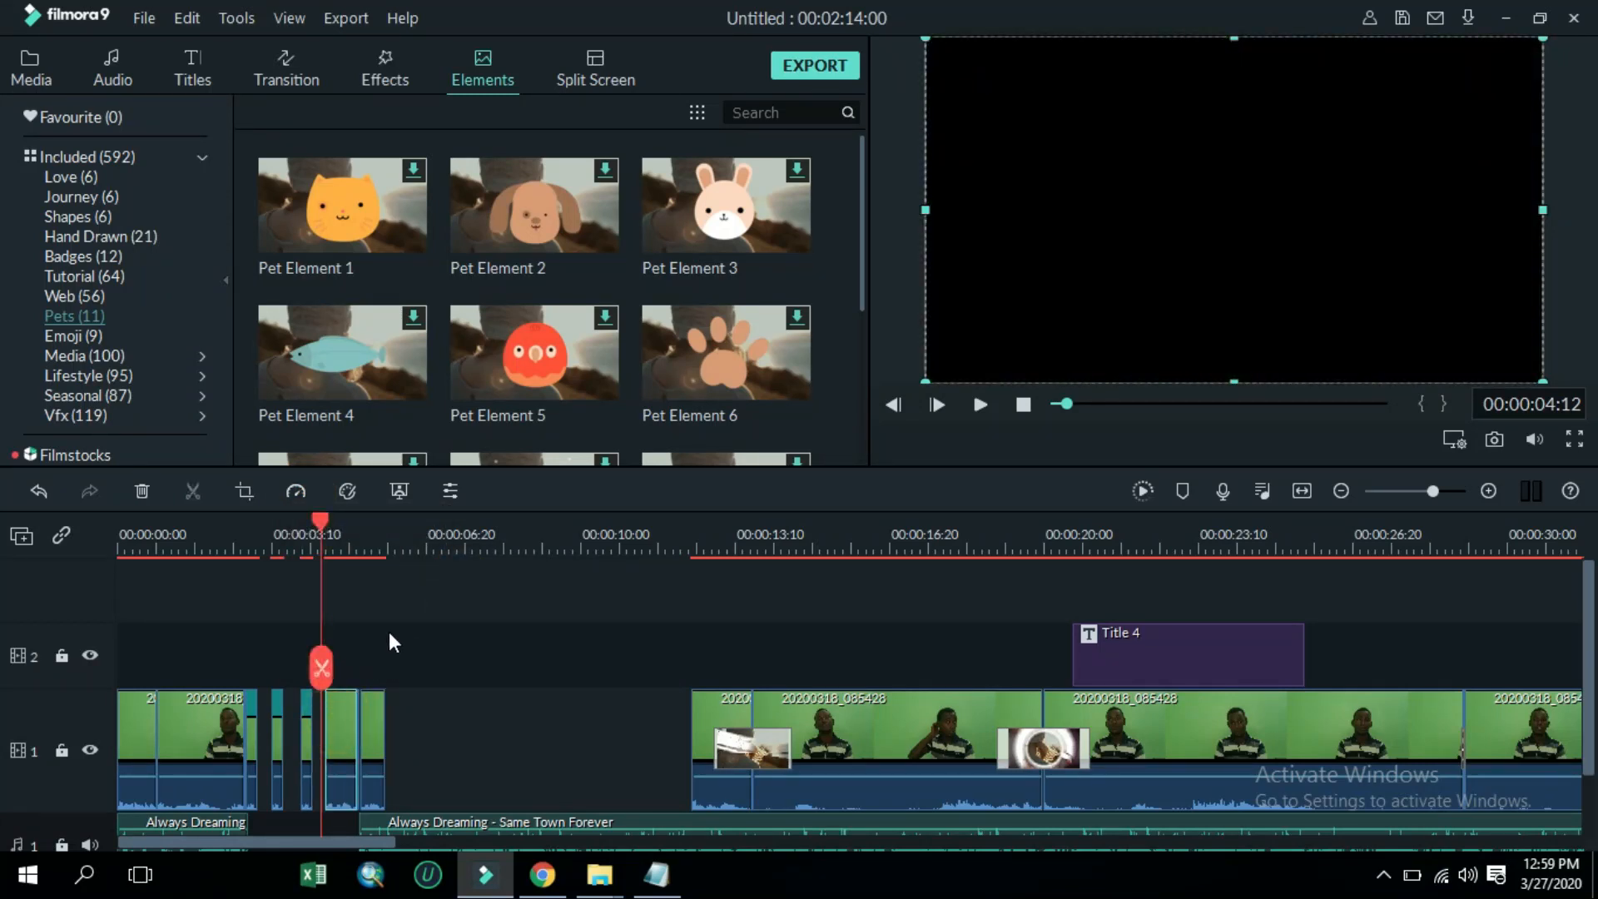
click(297, 491)
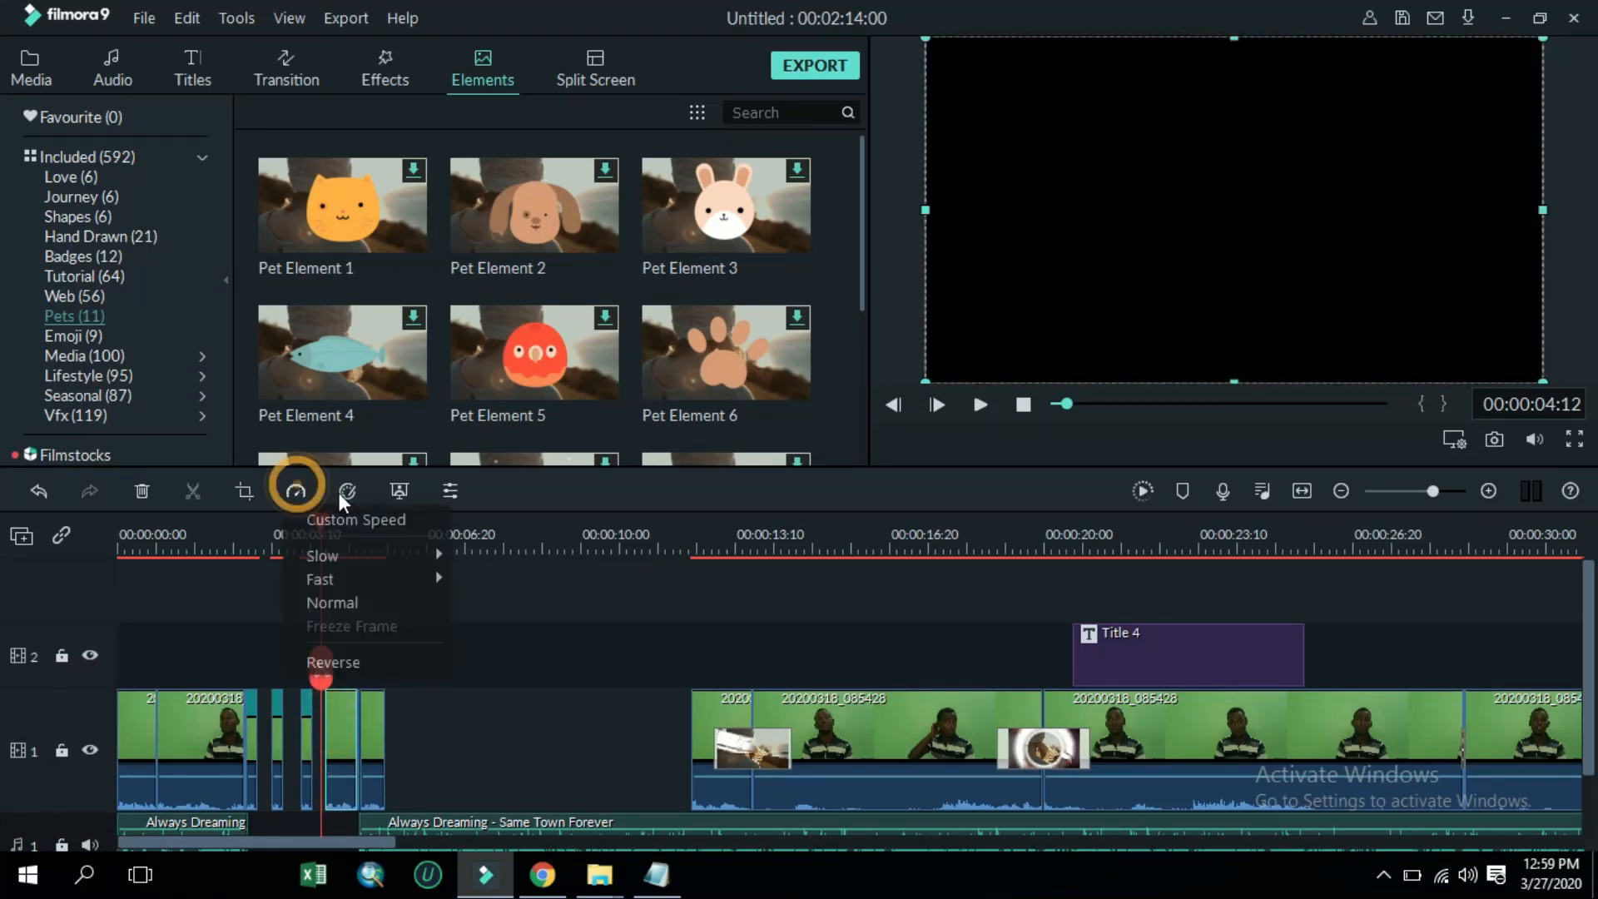
click(437, 577)
click(456, 581)
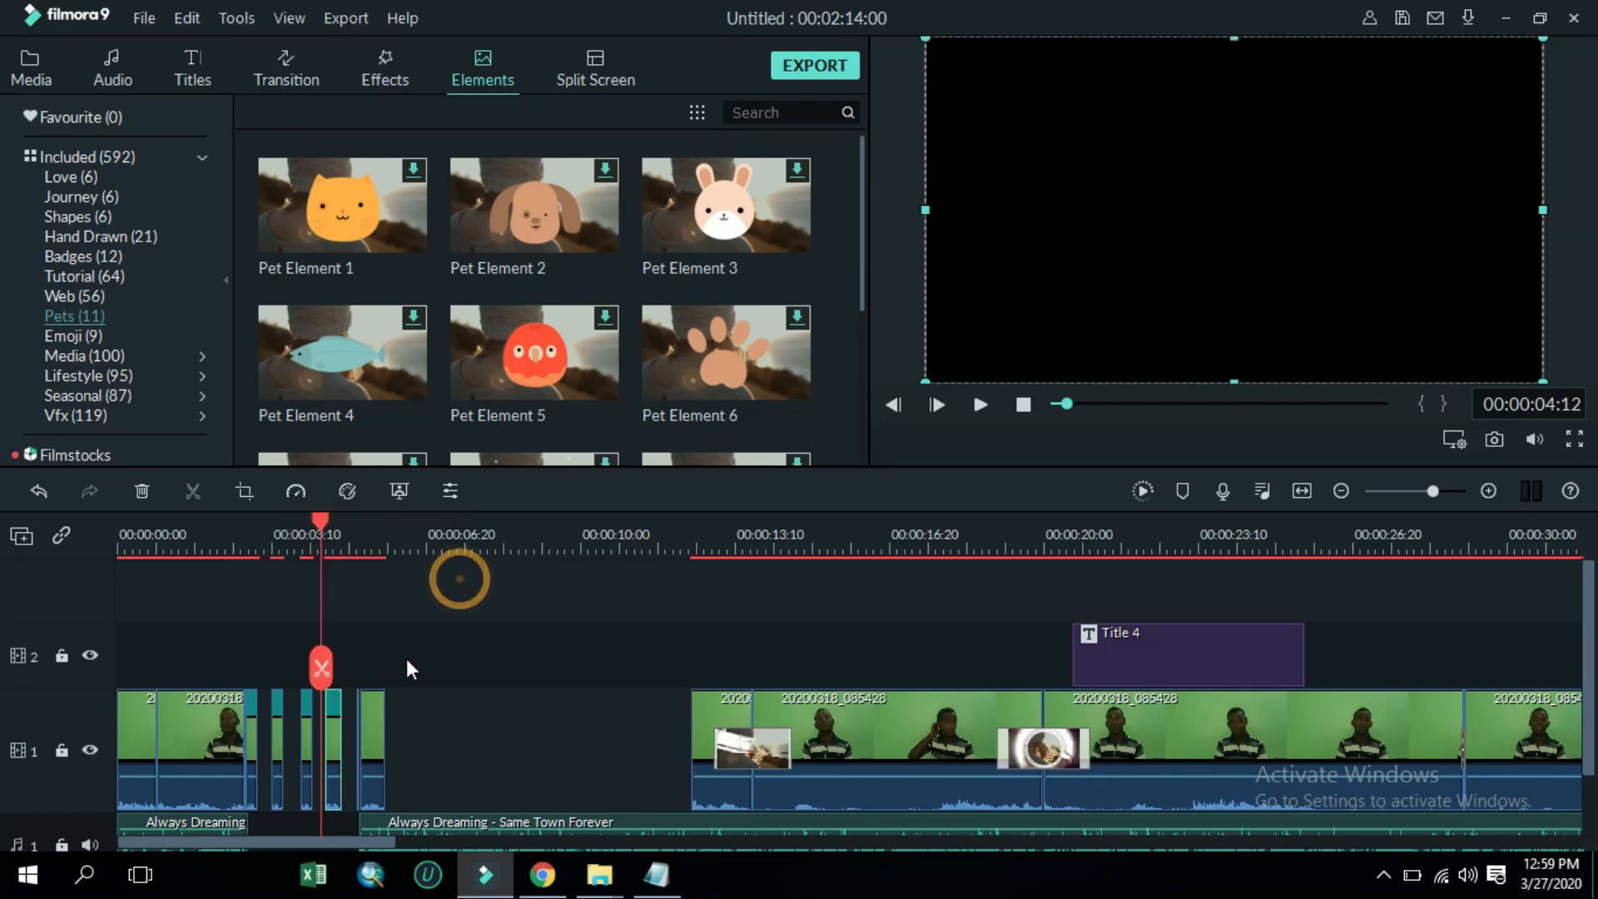
click(296, 491)
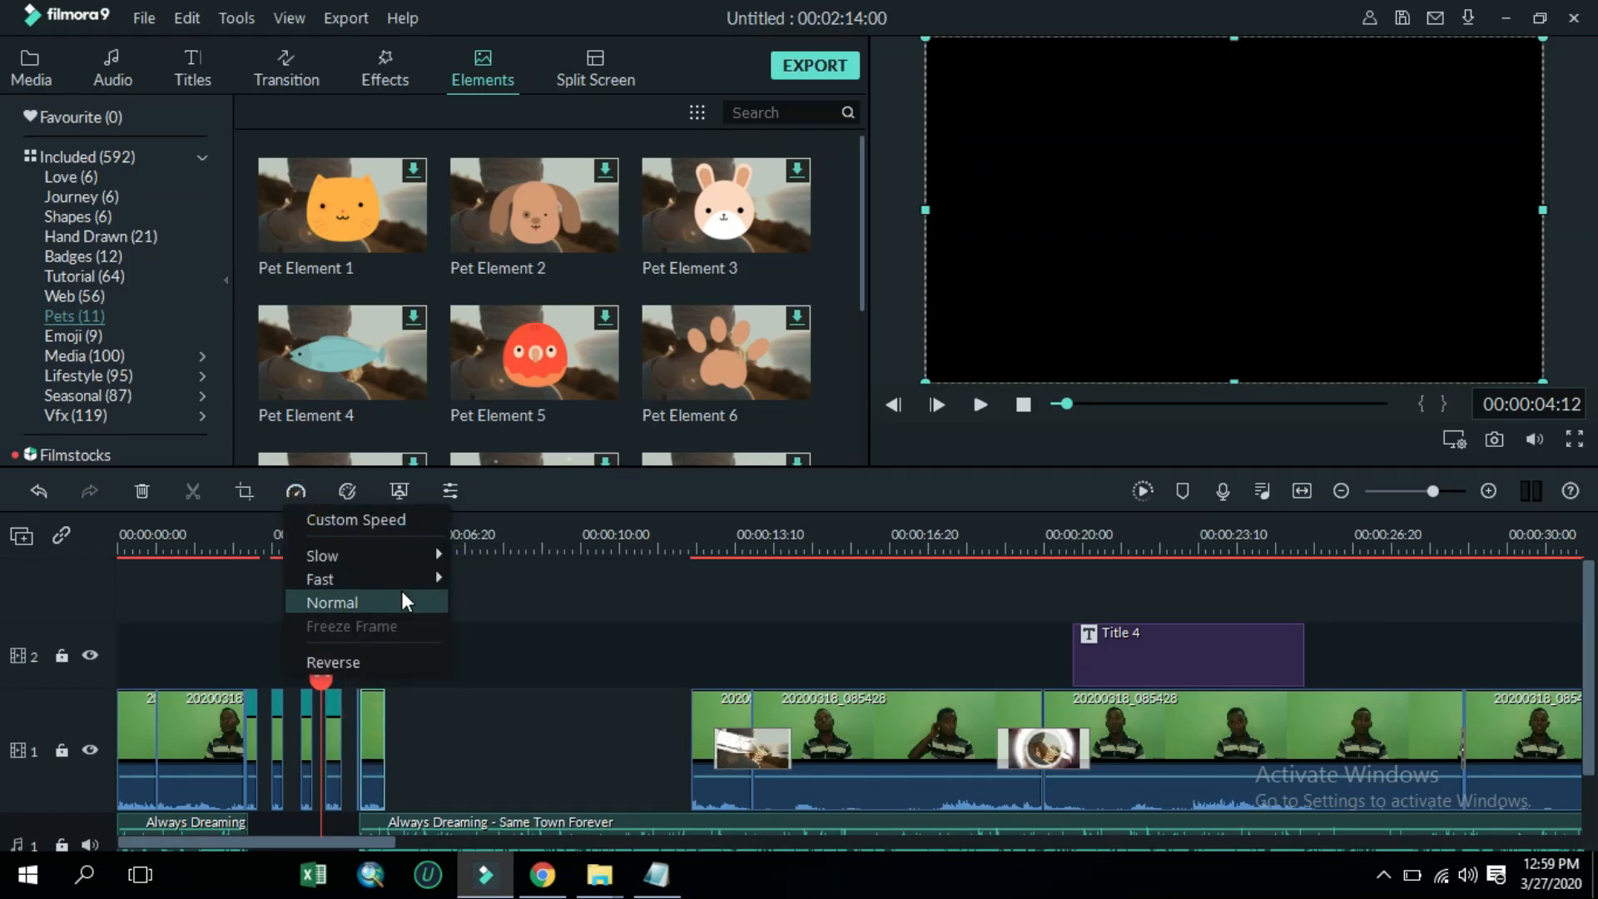
click(420, 578)
click(471, 586)
Preview the sped-up stutter section from about 00:00:02:14
click(410, 726)
drag(307, 526, 237, 586)
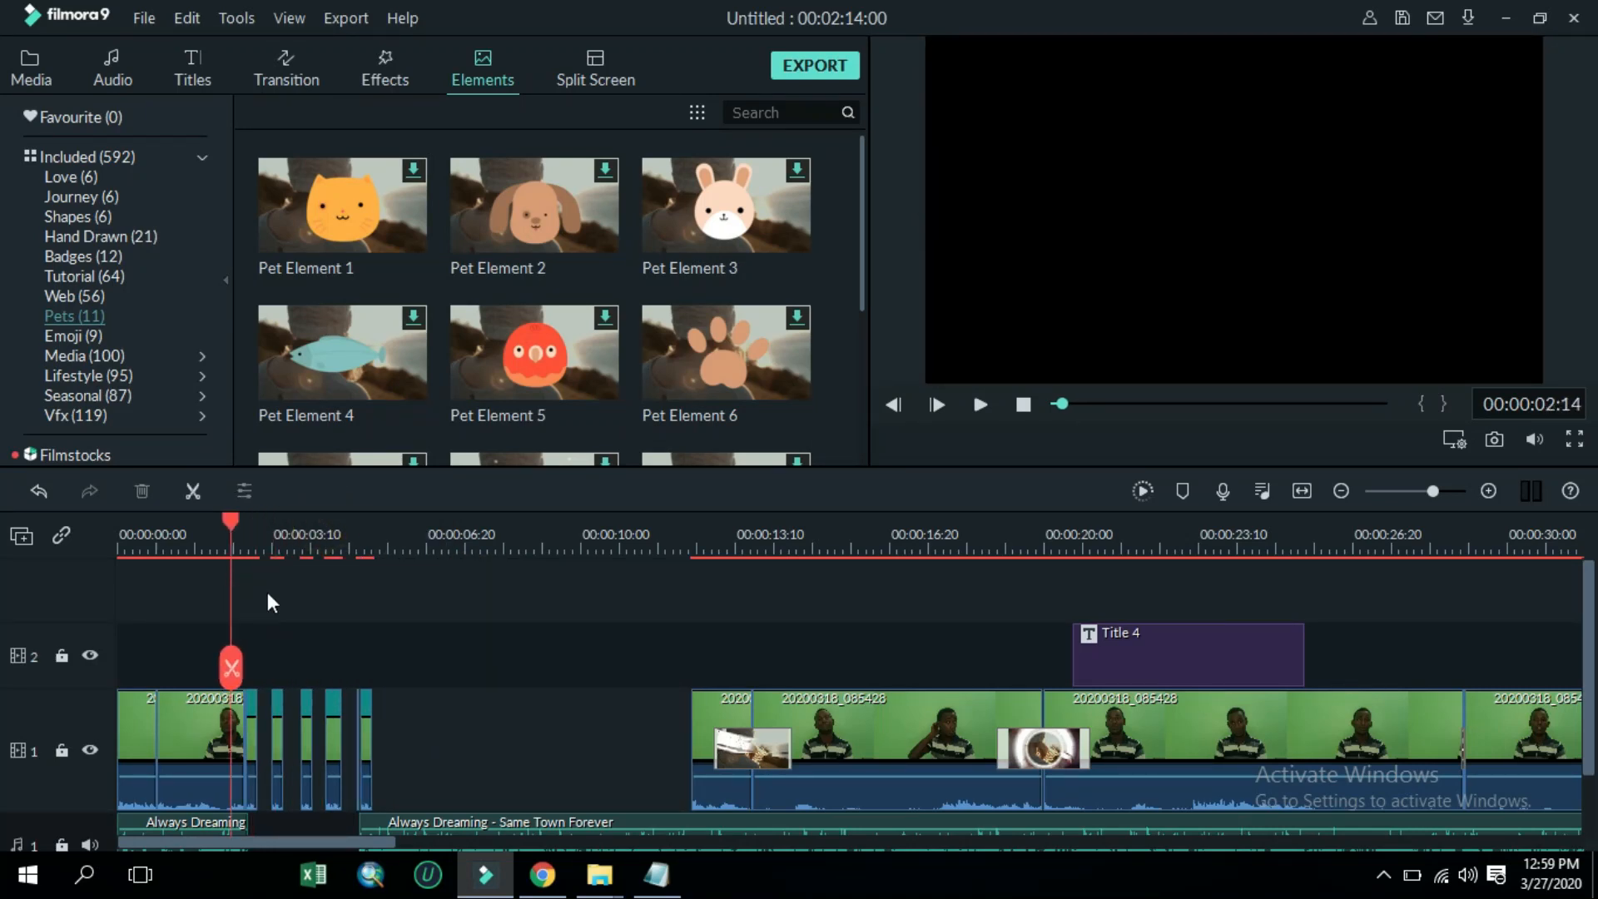
key(space)
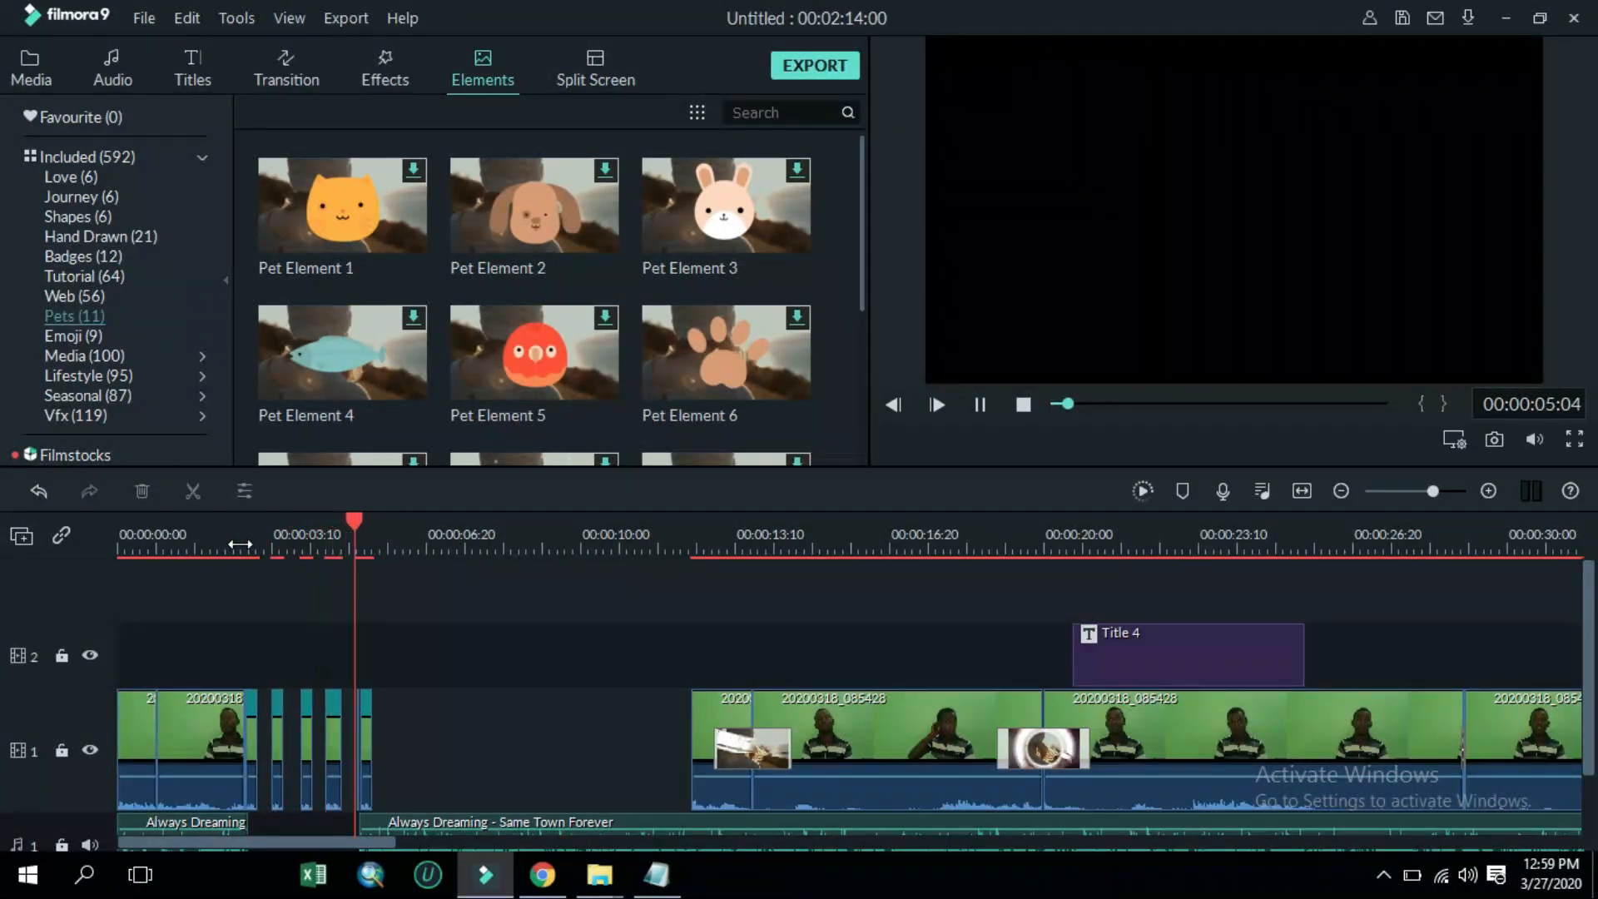
key(space)
Close the gaps so the five sped-up copies play back to back, and delete the short leftover clip after them
drag(272, 723, 304, 736)
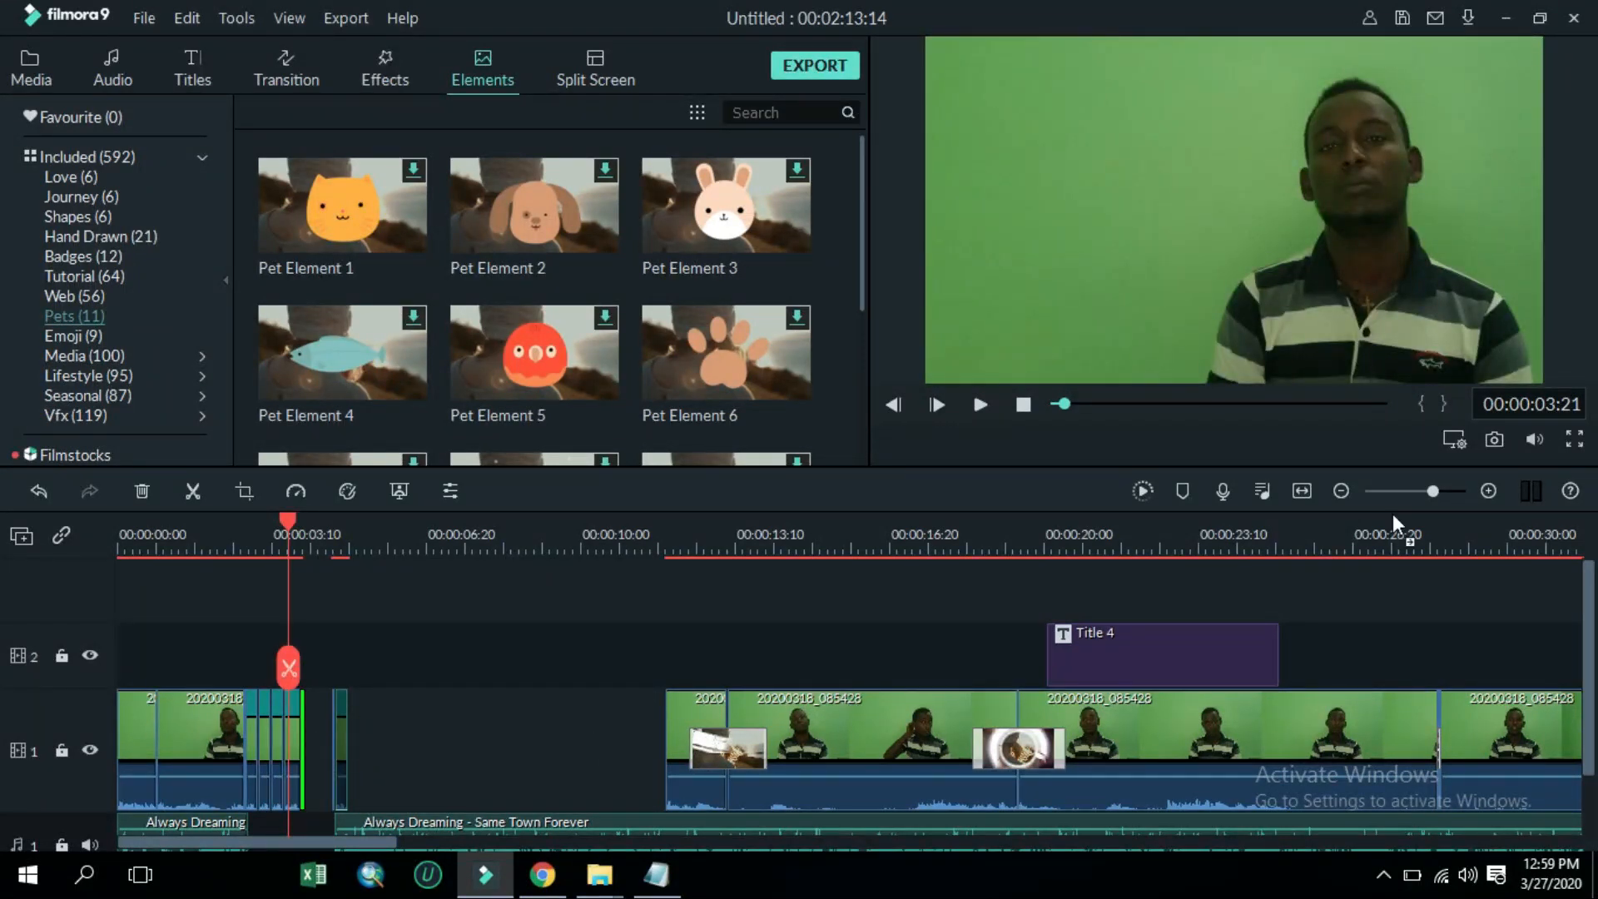
click(1452, 491)
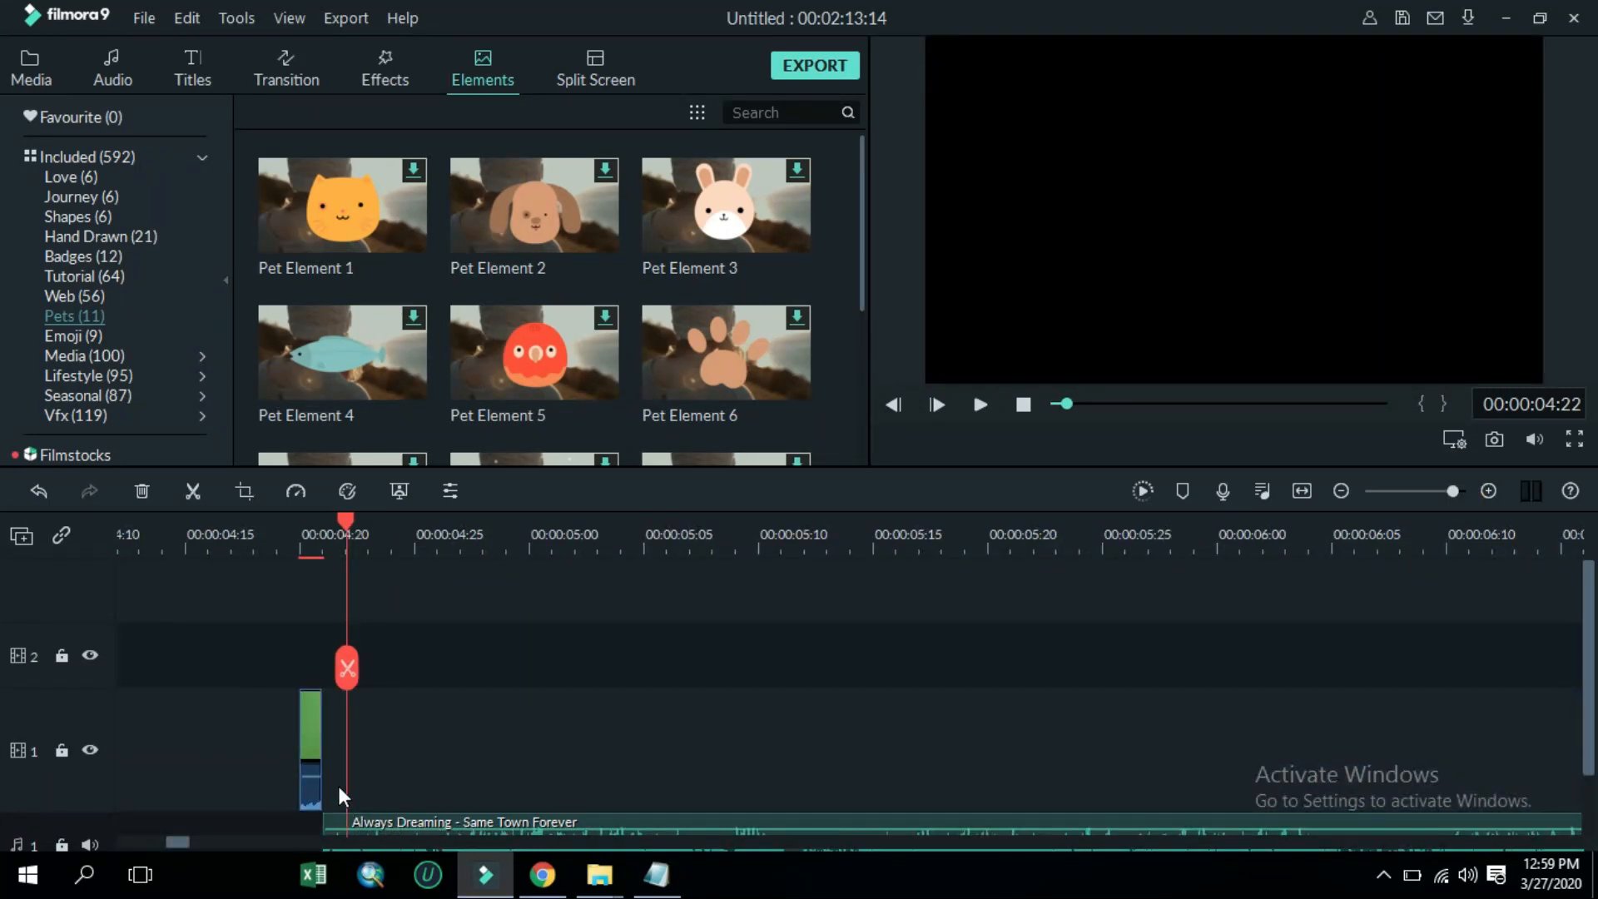
drag(182, 834, 163, 837)
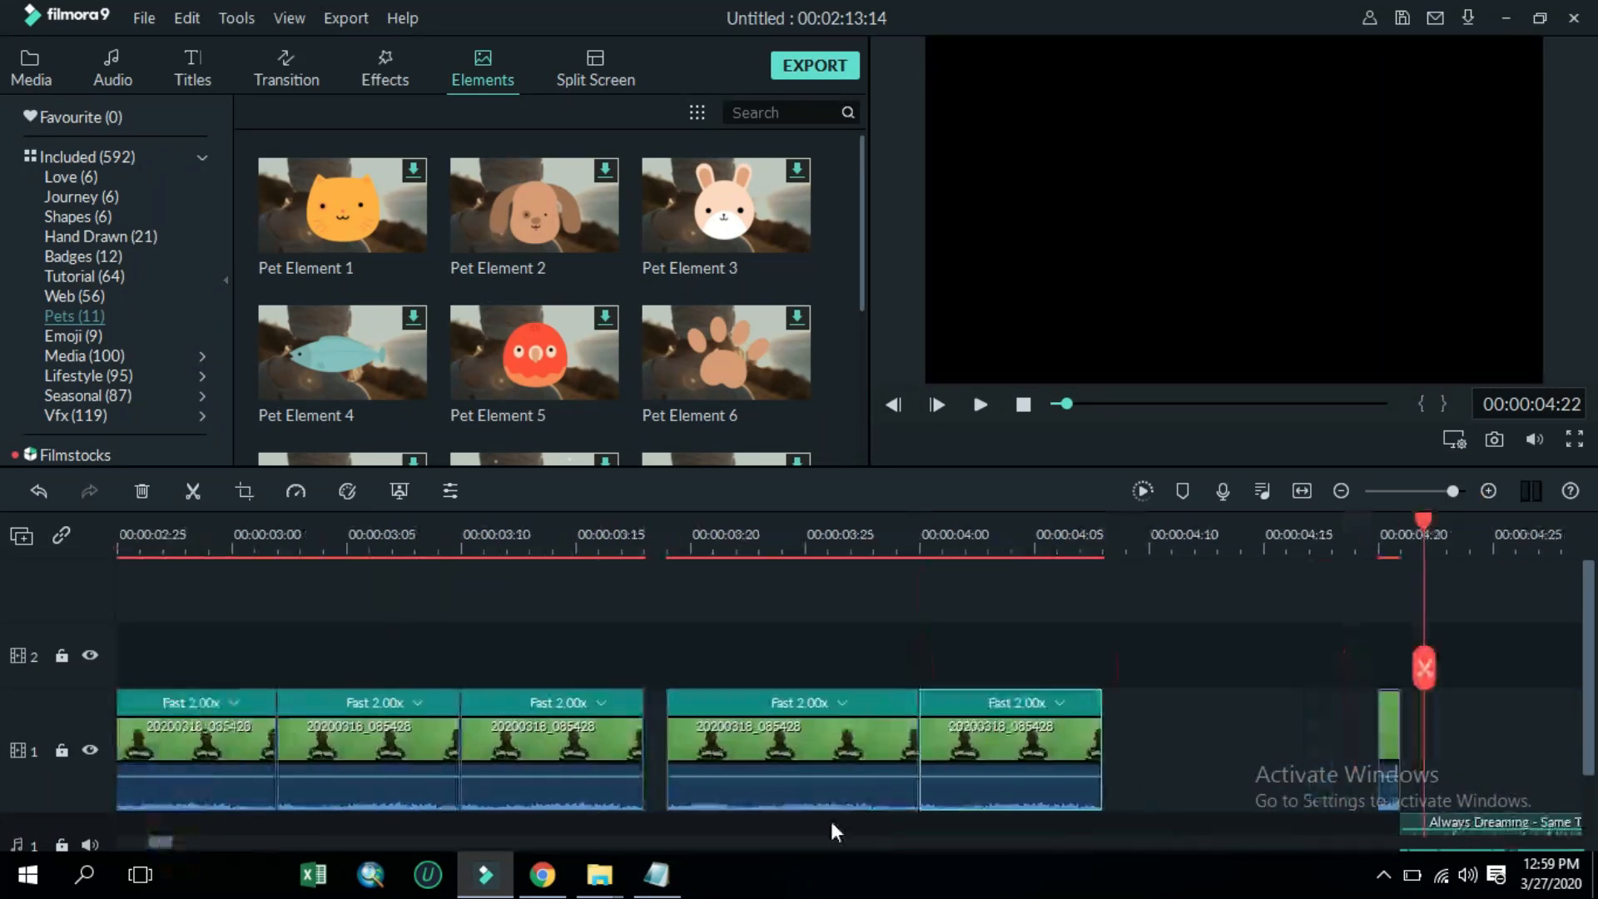
click(801, 737)
drag(800, 736, 752, 731)
click(963, 740)
drag(964, 741, 919, 741)
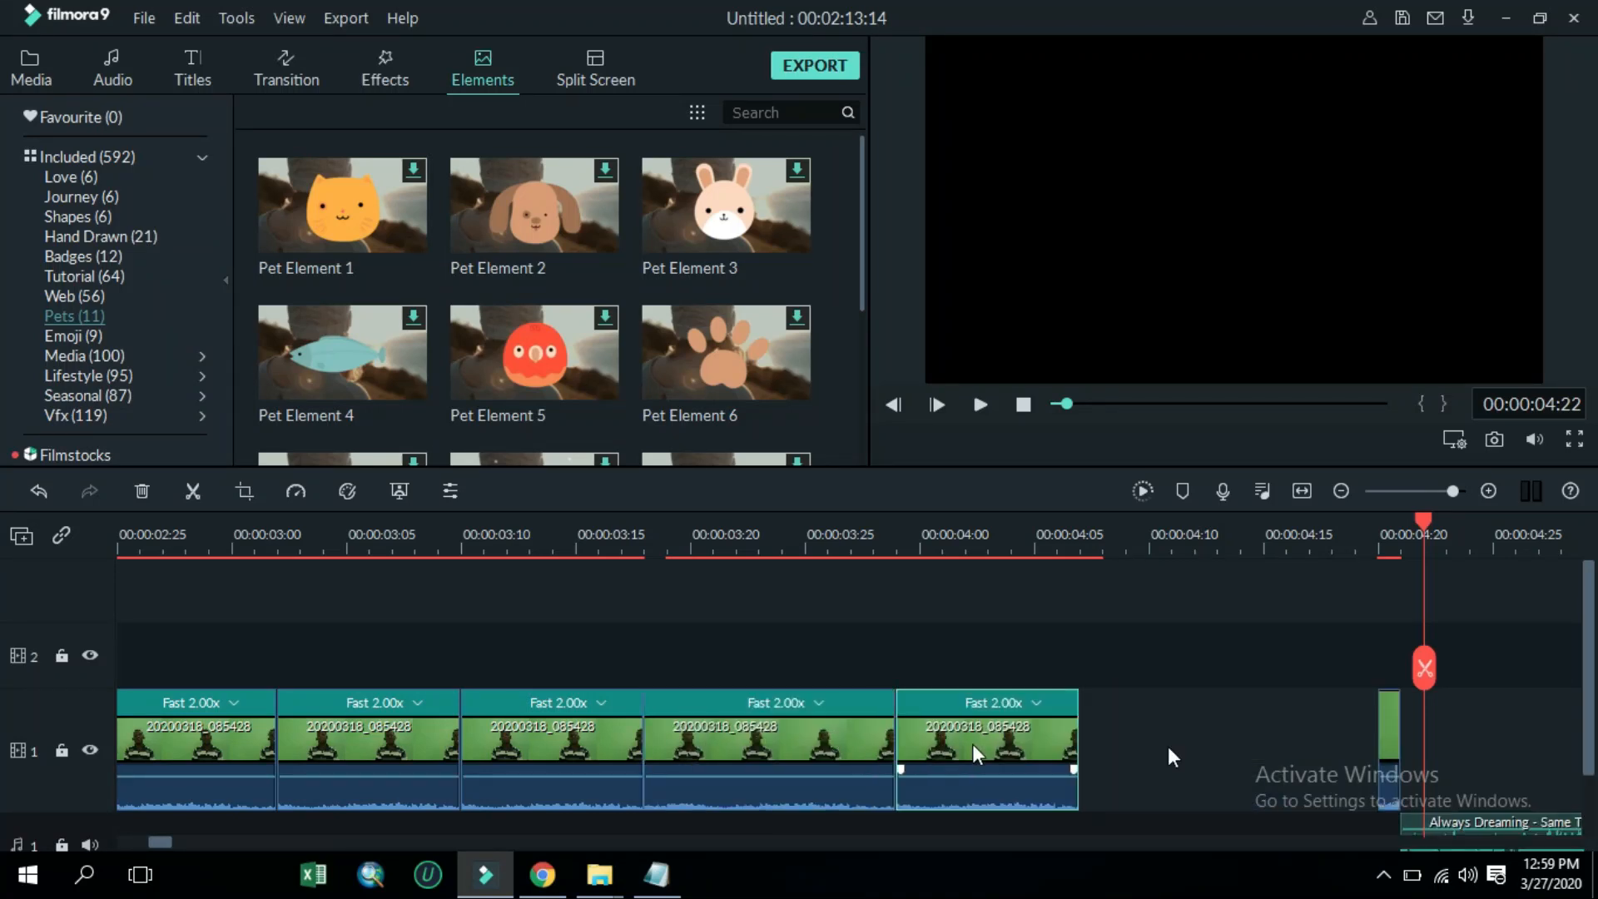
drag(1395, 732, 1107, 747)
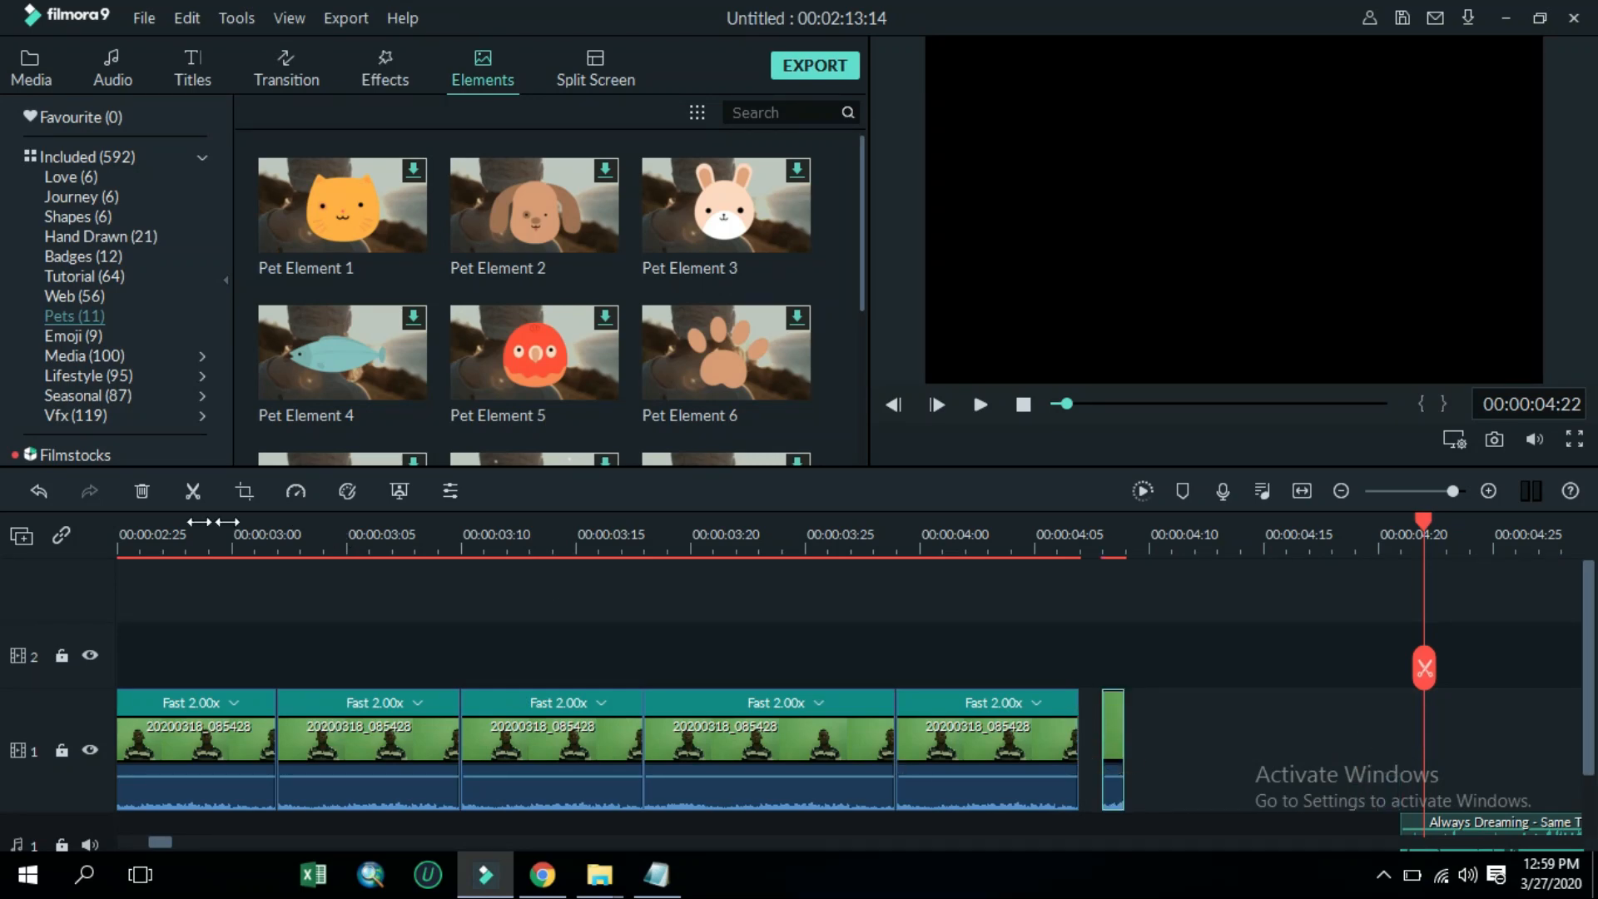
click(140, 491)
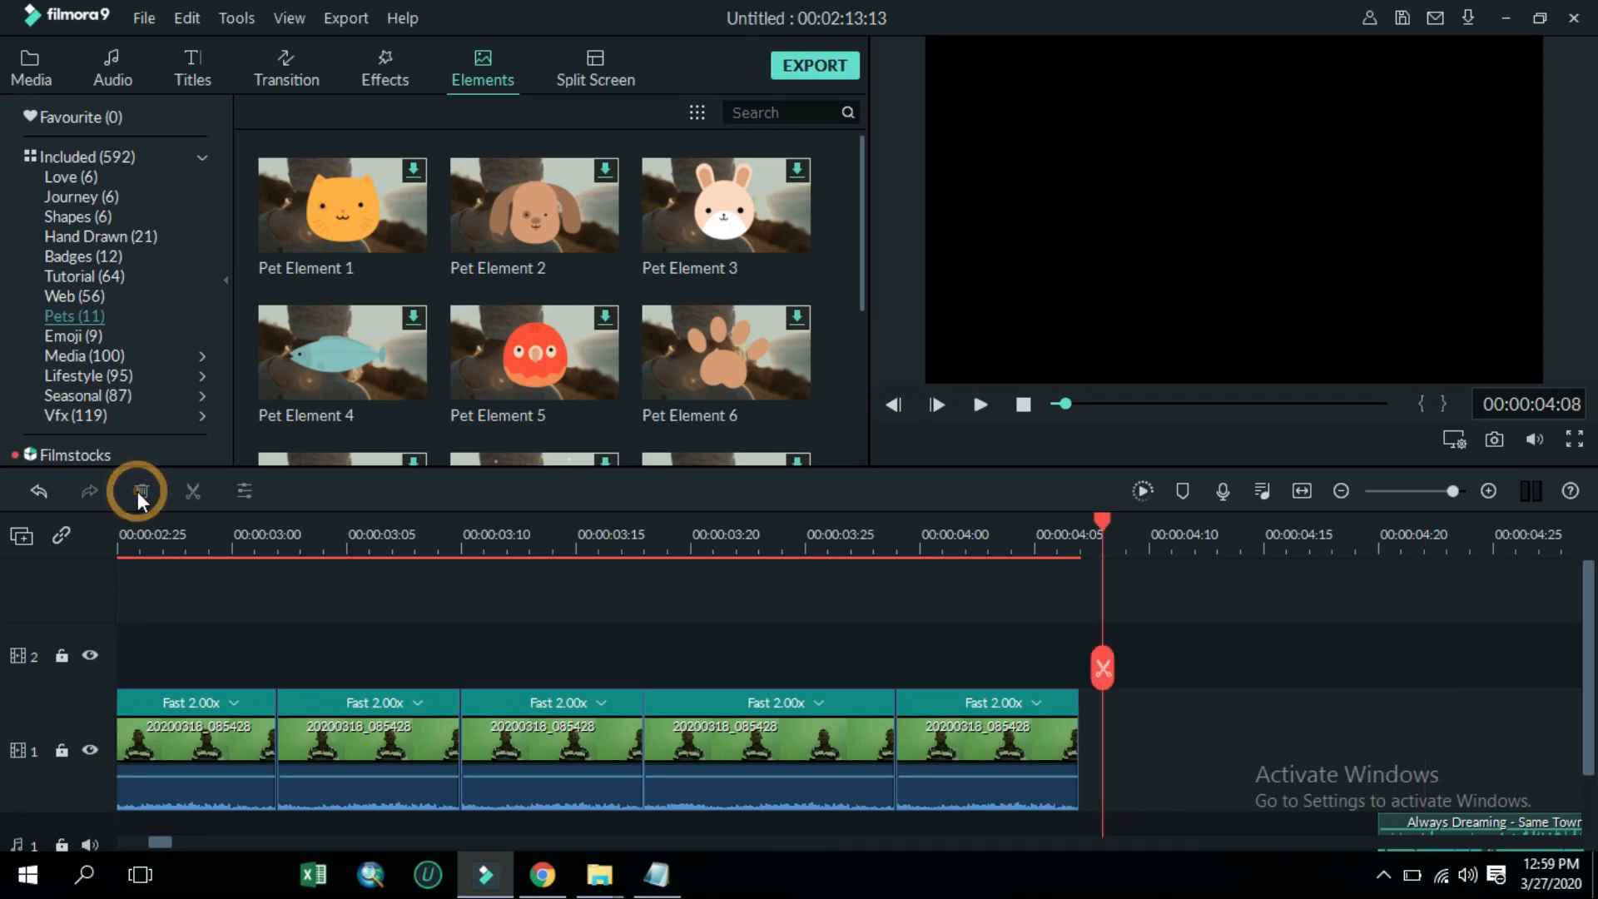
Add the Travel Life - Transition 2 between the second and third sped-up copies and shorten it
click(259, 70)
drag(566, 191, 438, 725)
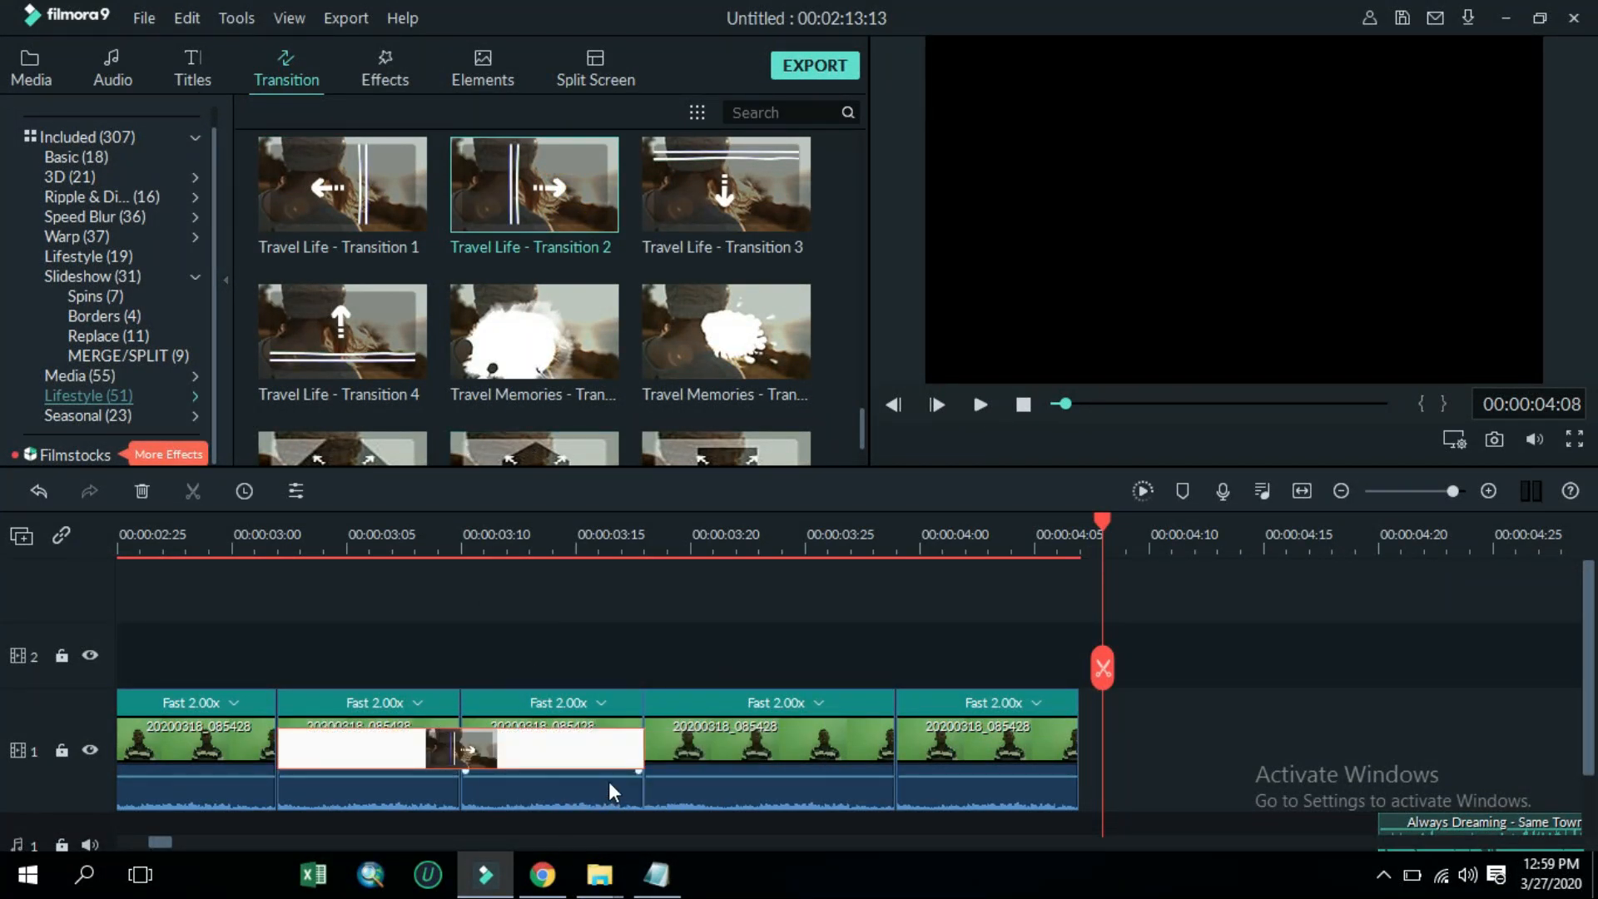
drag(641, 762, 504, 762)
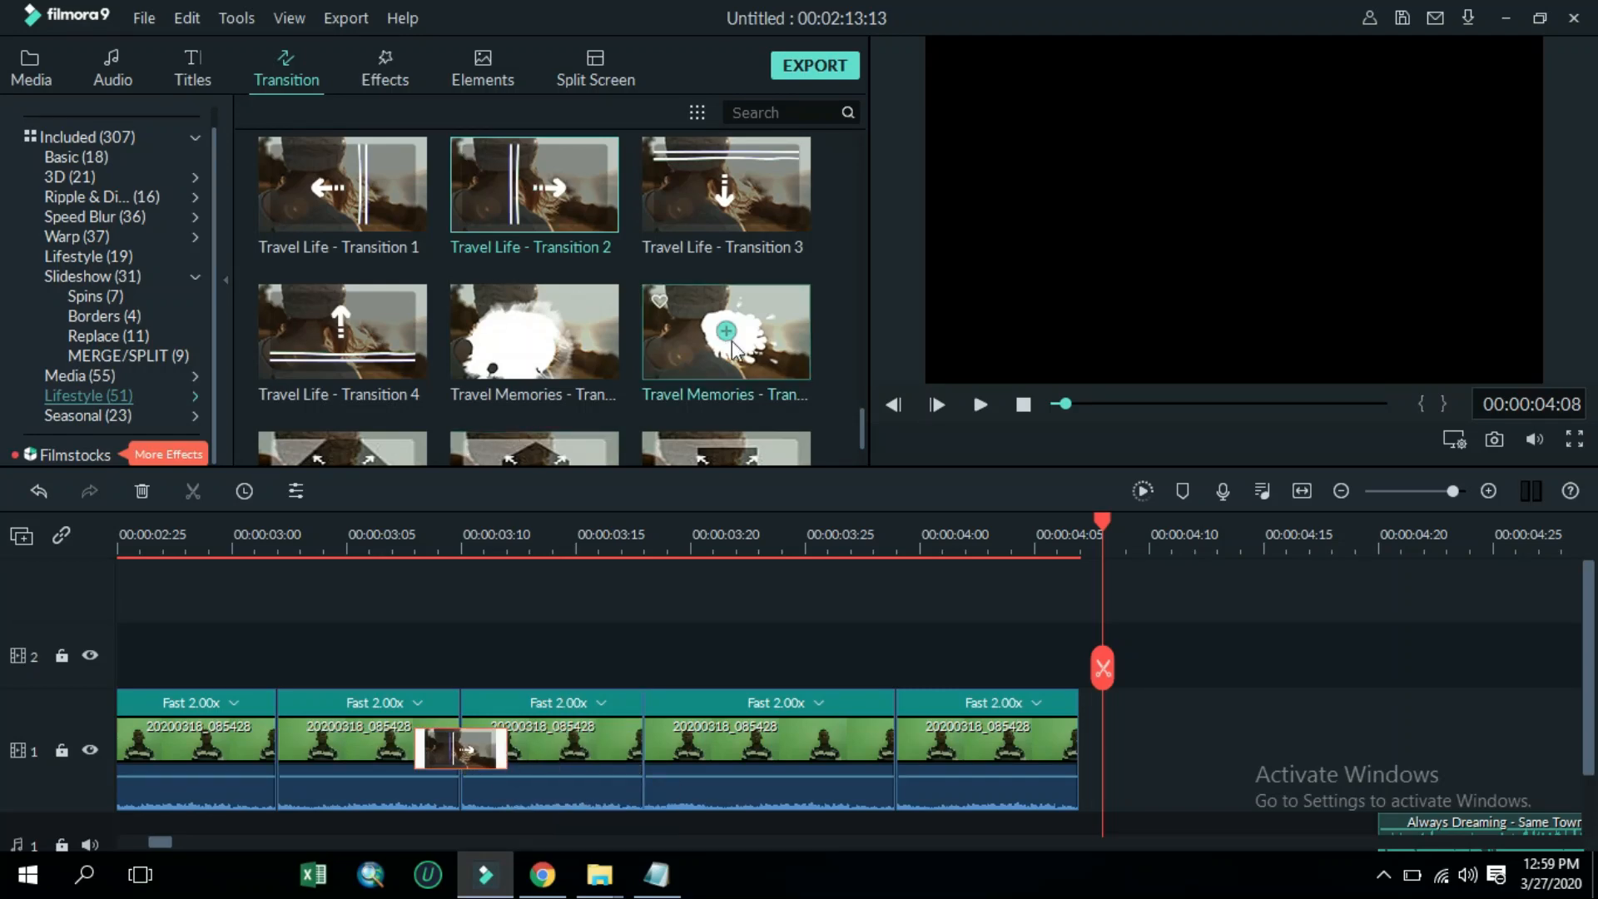
Add a BBQ Pack Transiton Di… transition between the third and fourth sped-up copies and shorten it
scroll(737, 345, down, 5)
click(546, 232)
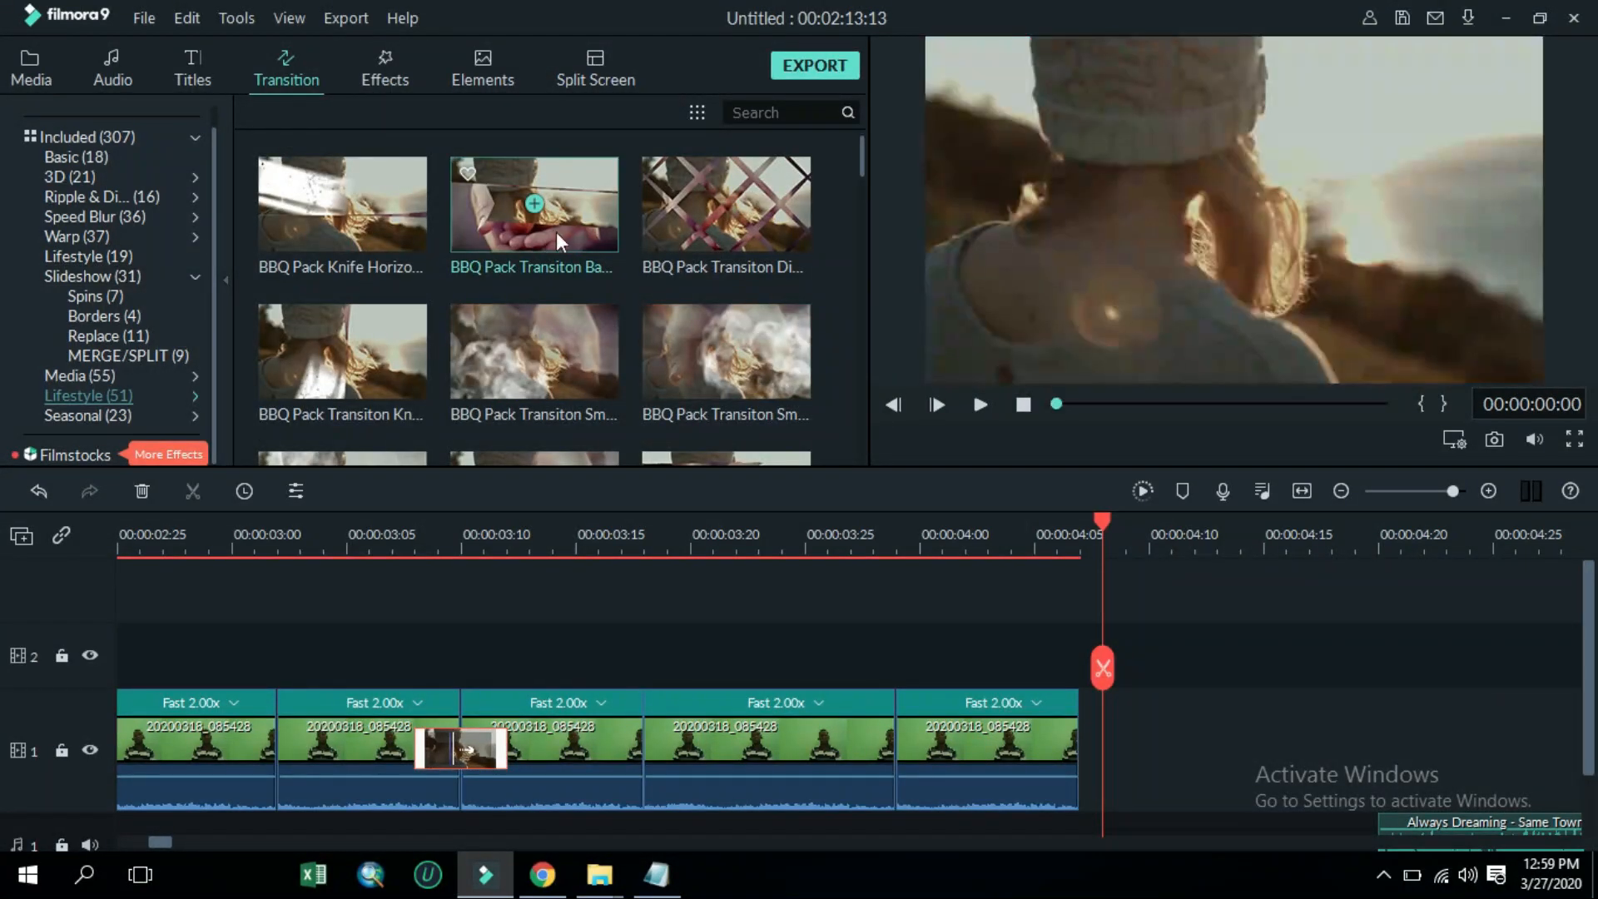
drag(715, 220, 626, 739)
drag(787, 730, 889, 755)
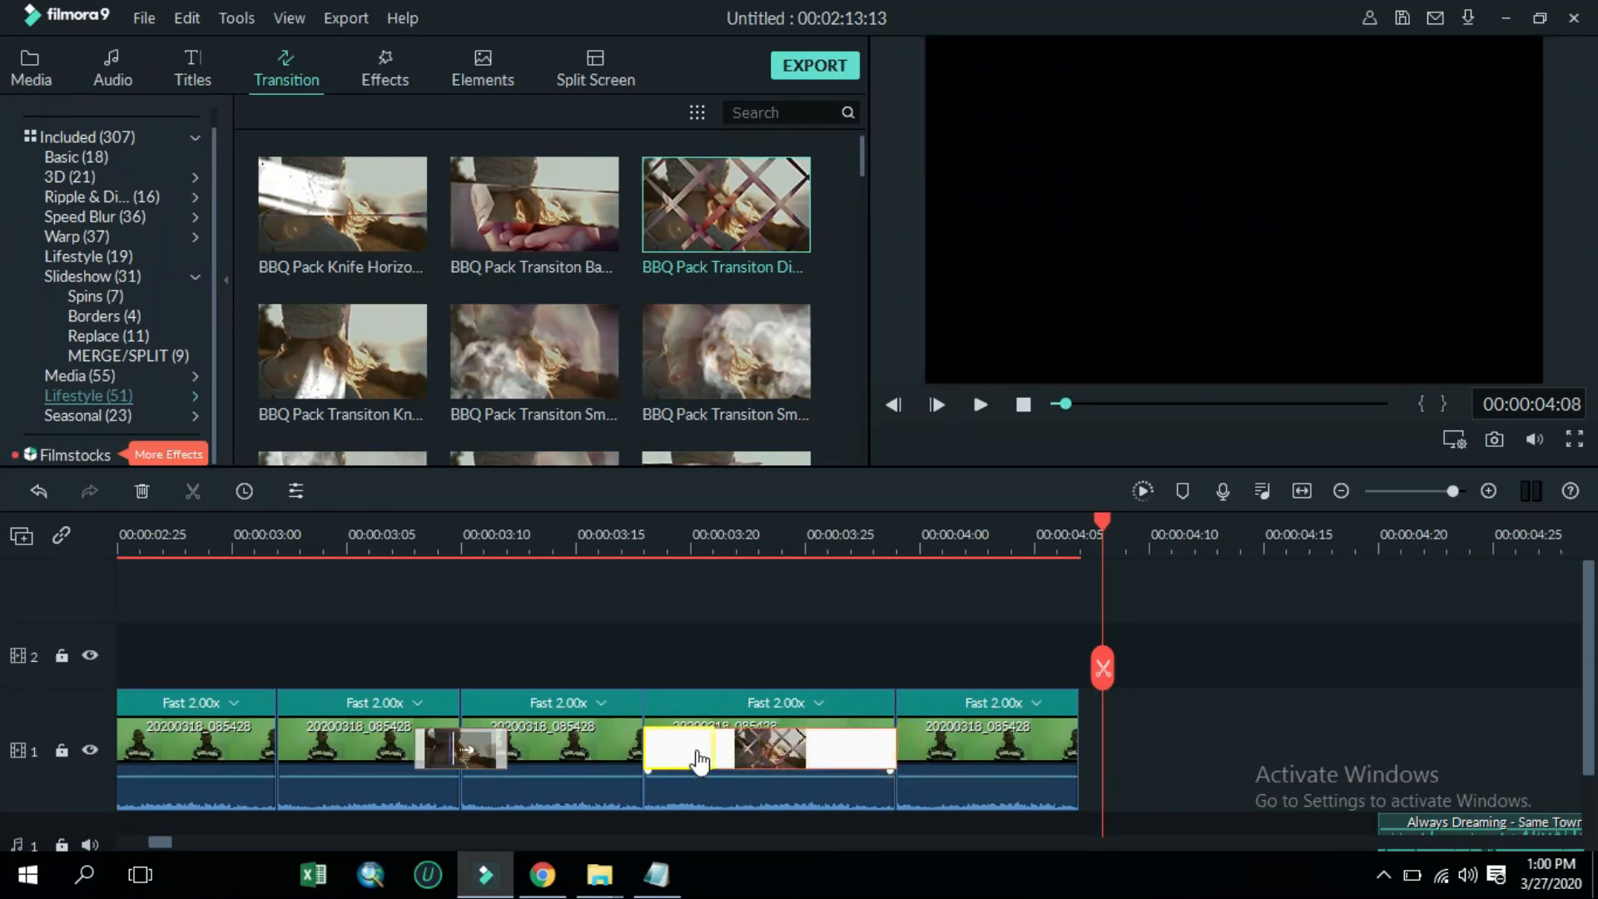
drag(699, 759, 695, 749)
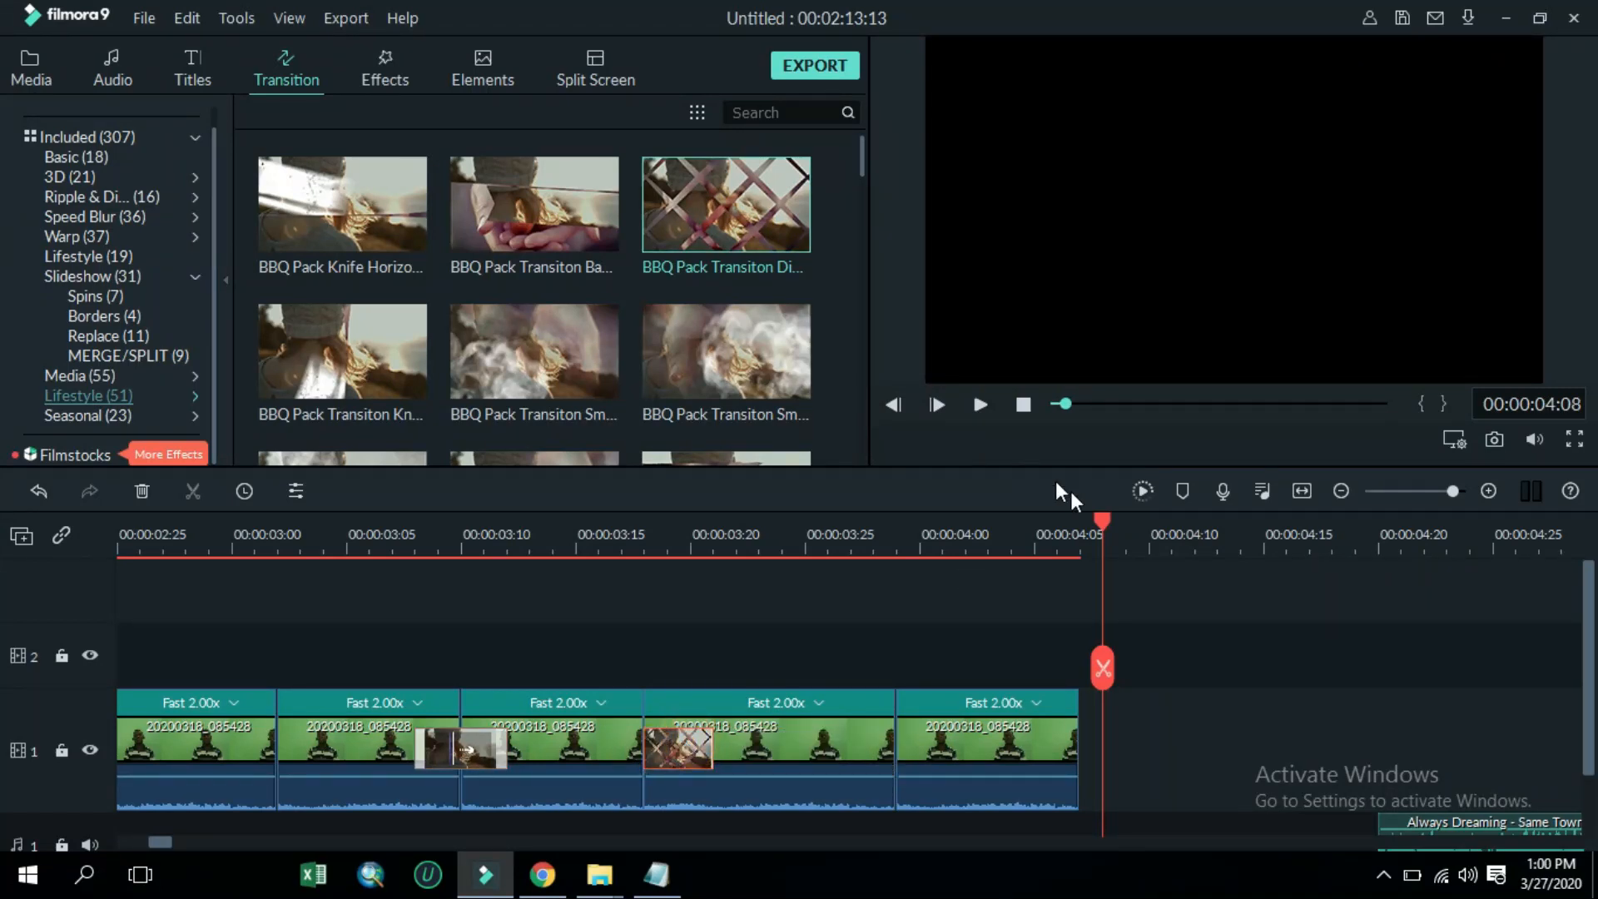
Preview the stutter section with the transitions from about 00:00:02:06
drag(1096, 517, 1020, 807)
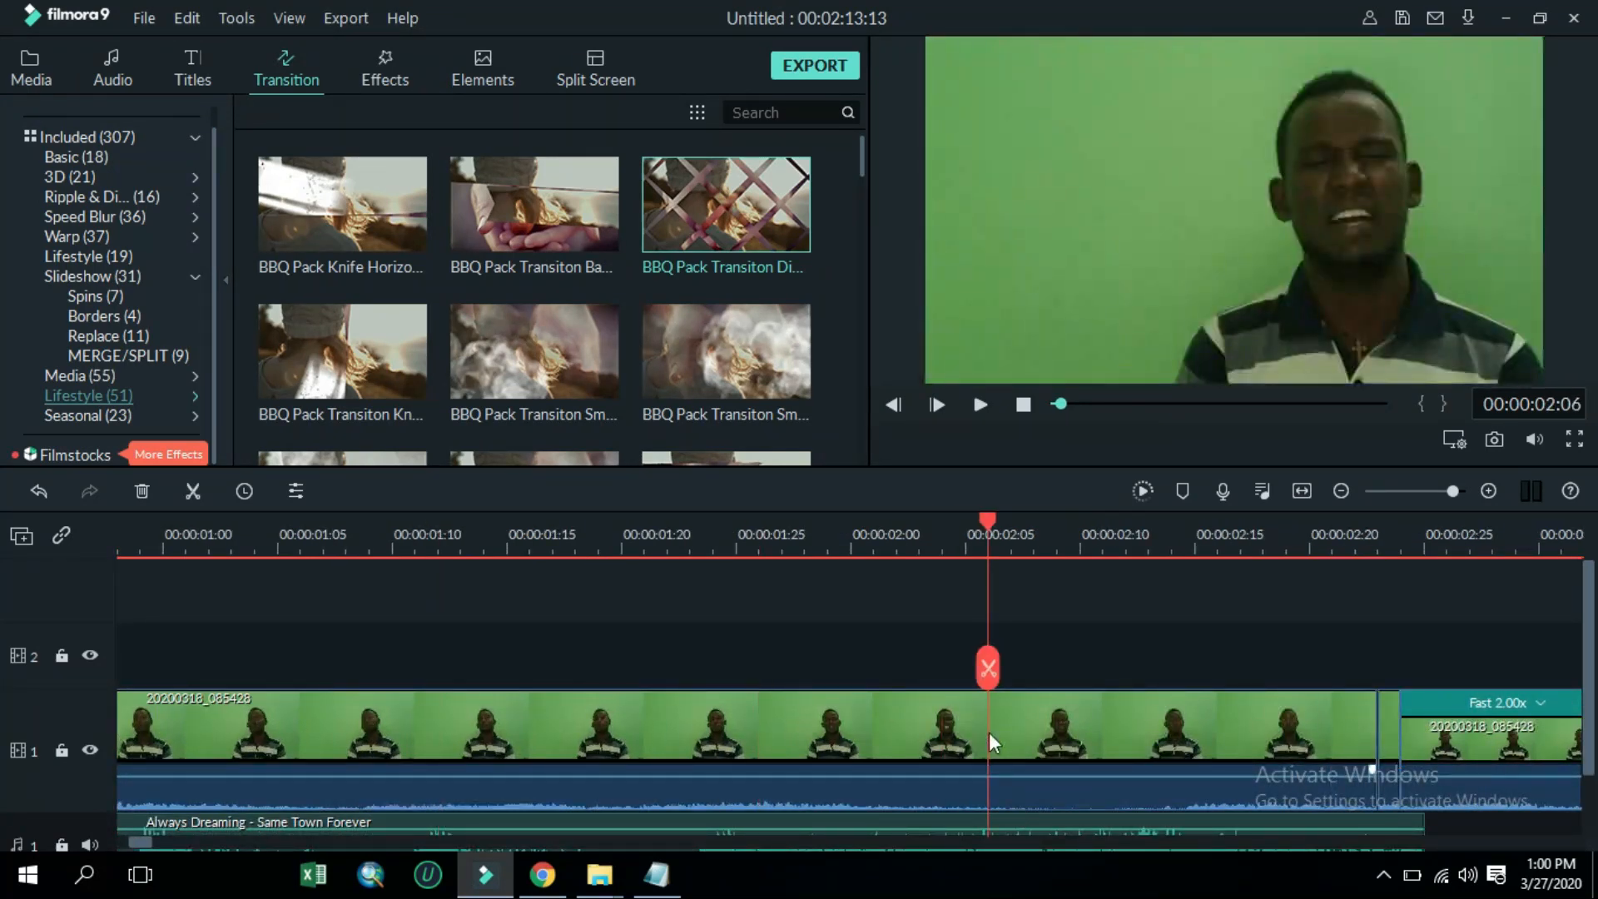
click(986, 406)
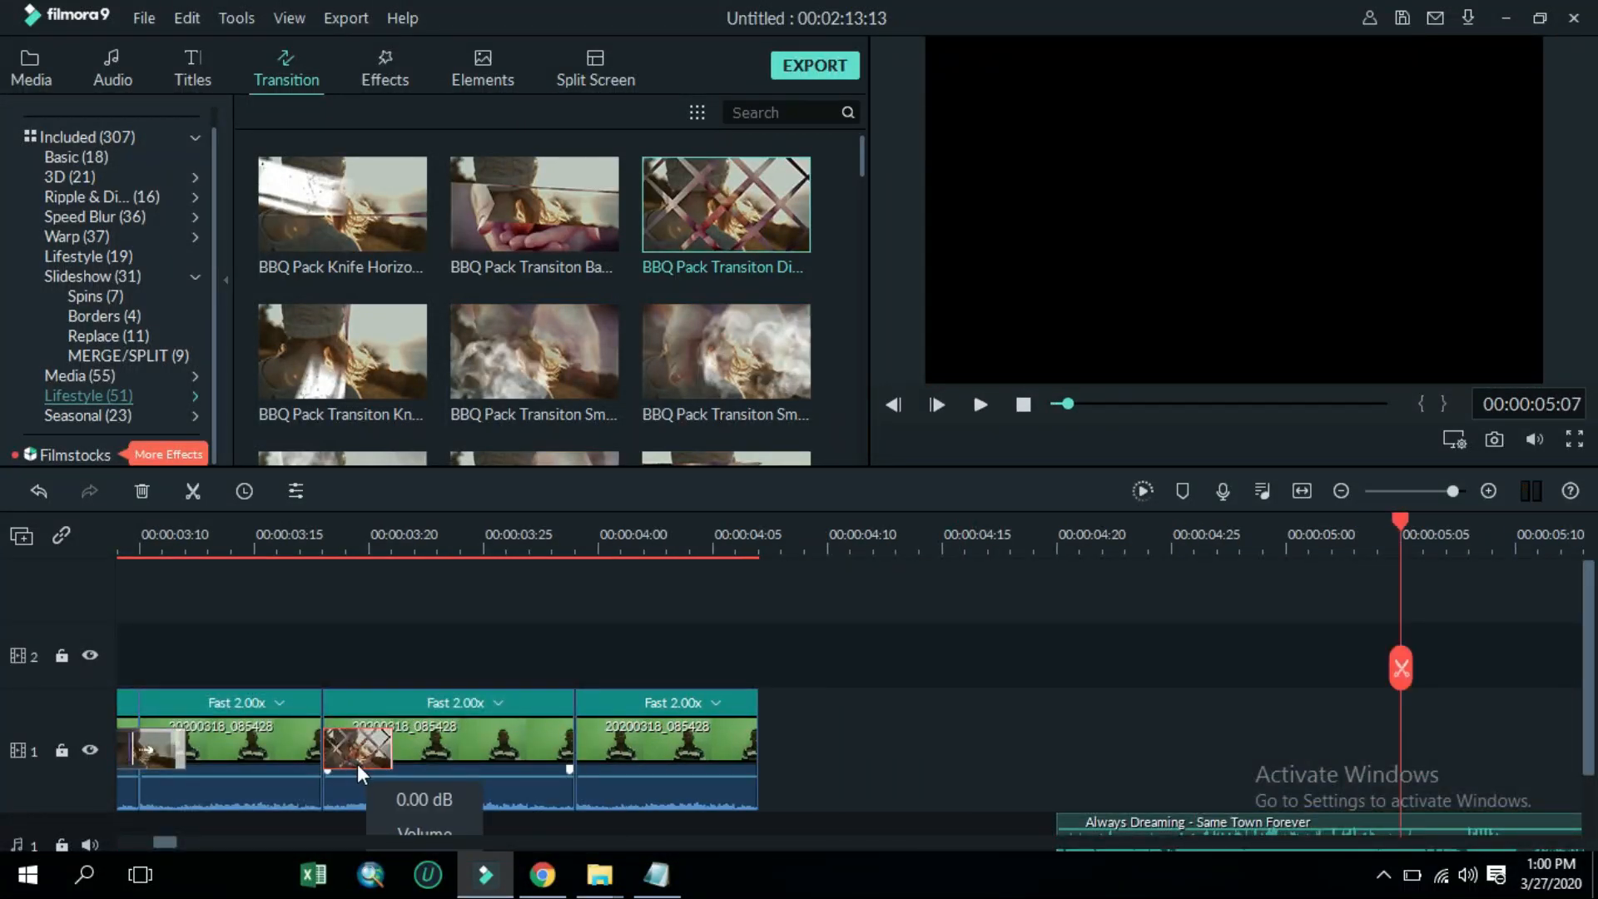
Delete both transitions from between the sped-up copies
key(Delete)
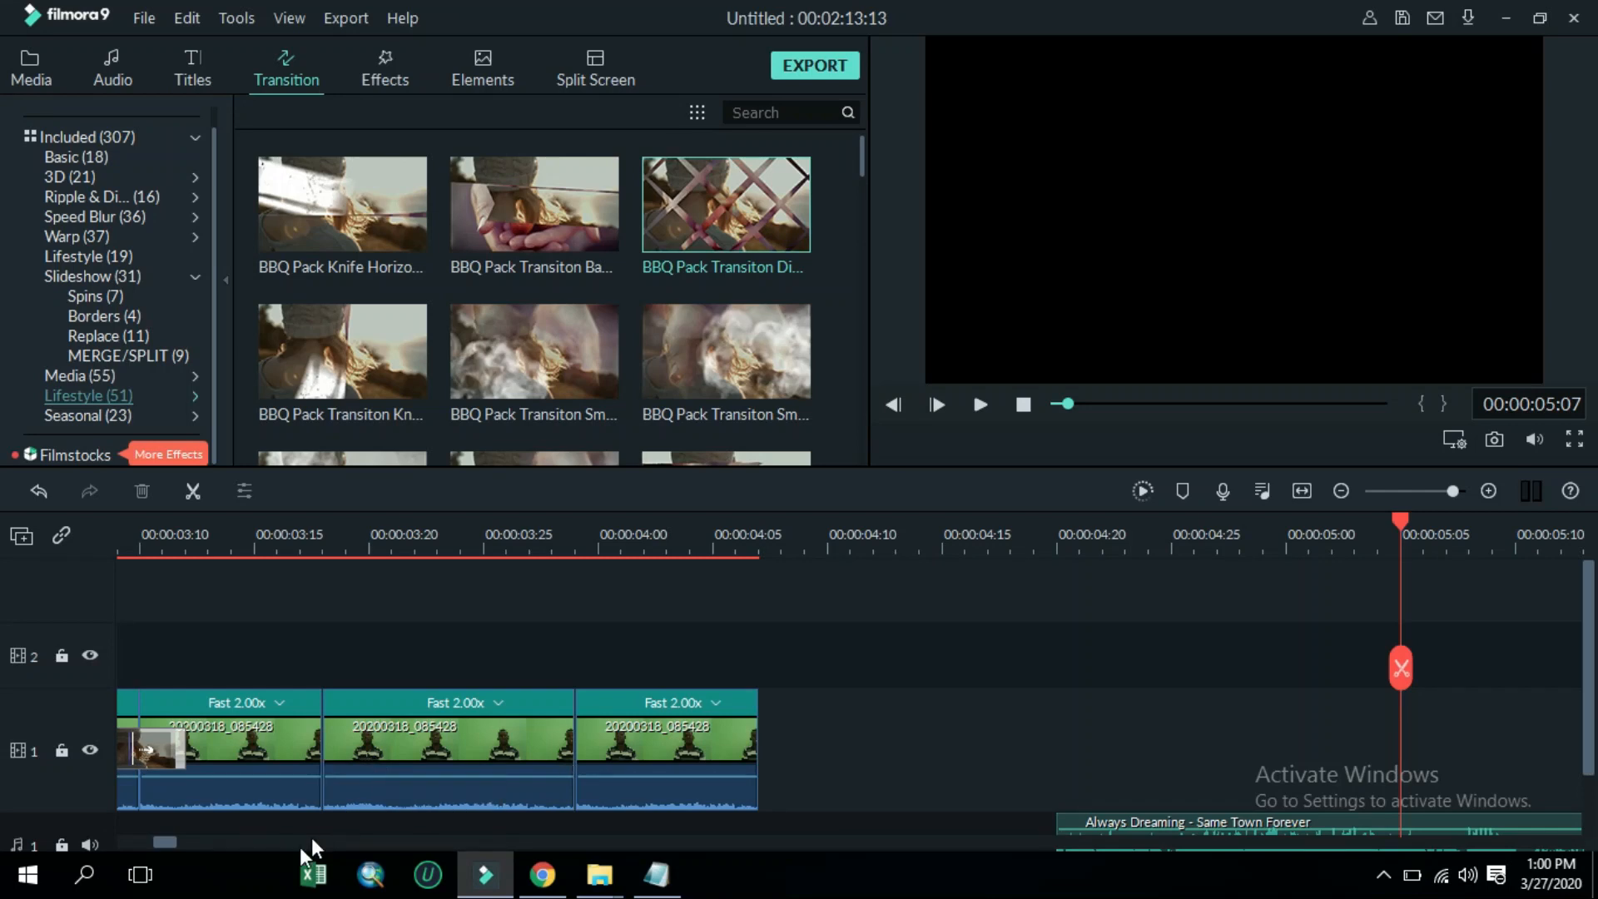
click(168, 749)
key(Delete)
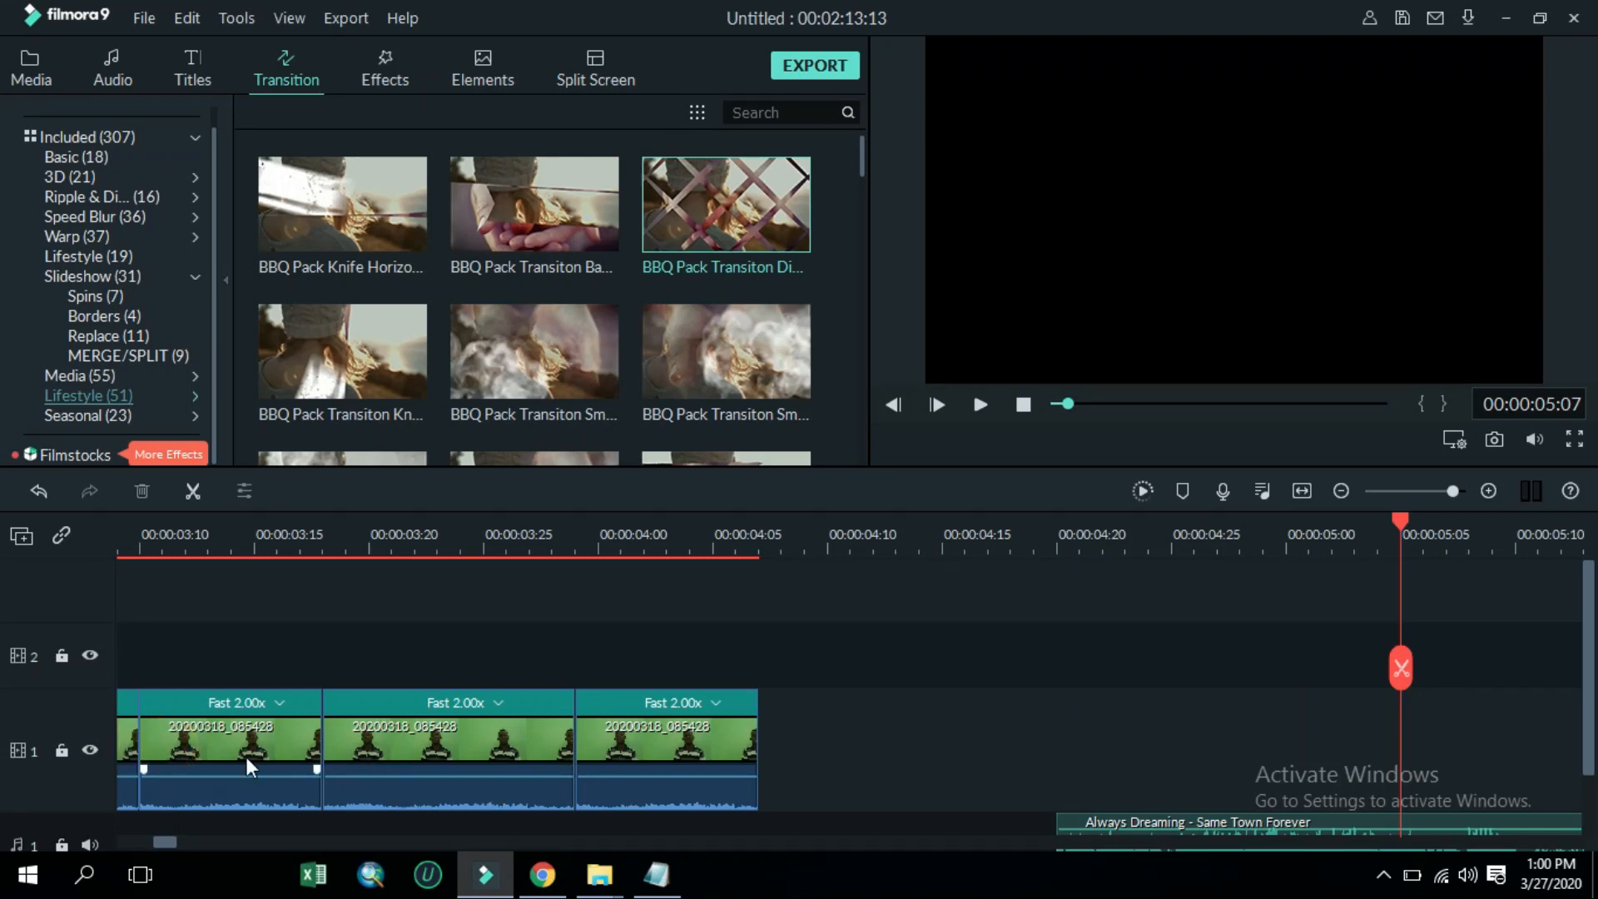
Preview the opening of the timeline from the start
click(1054, 407)
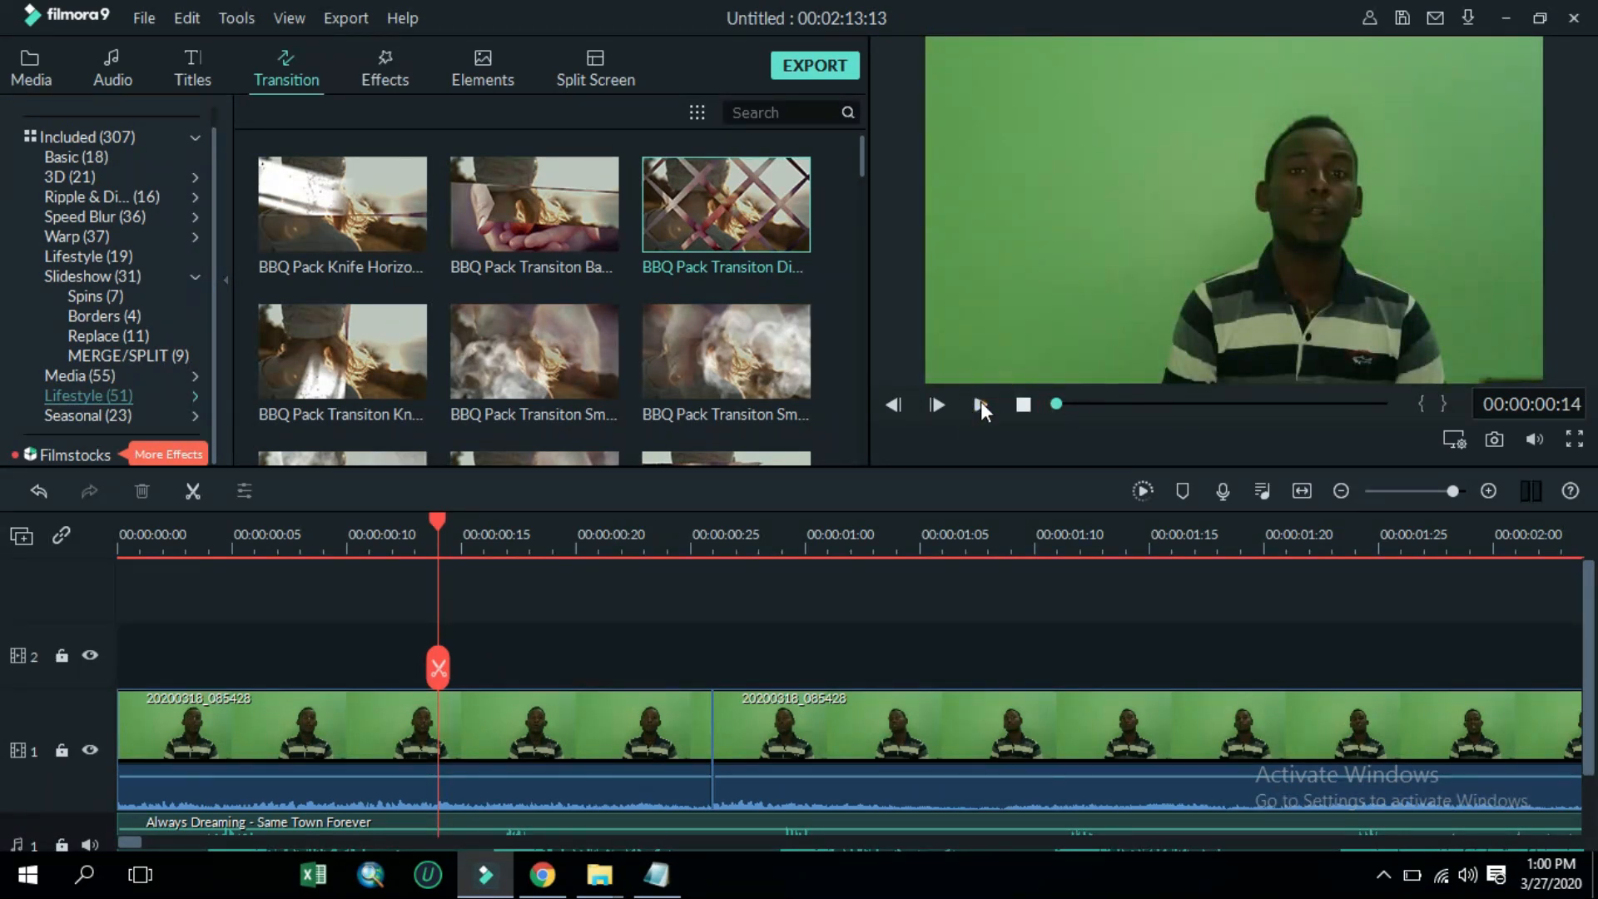
click(1022, 406)
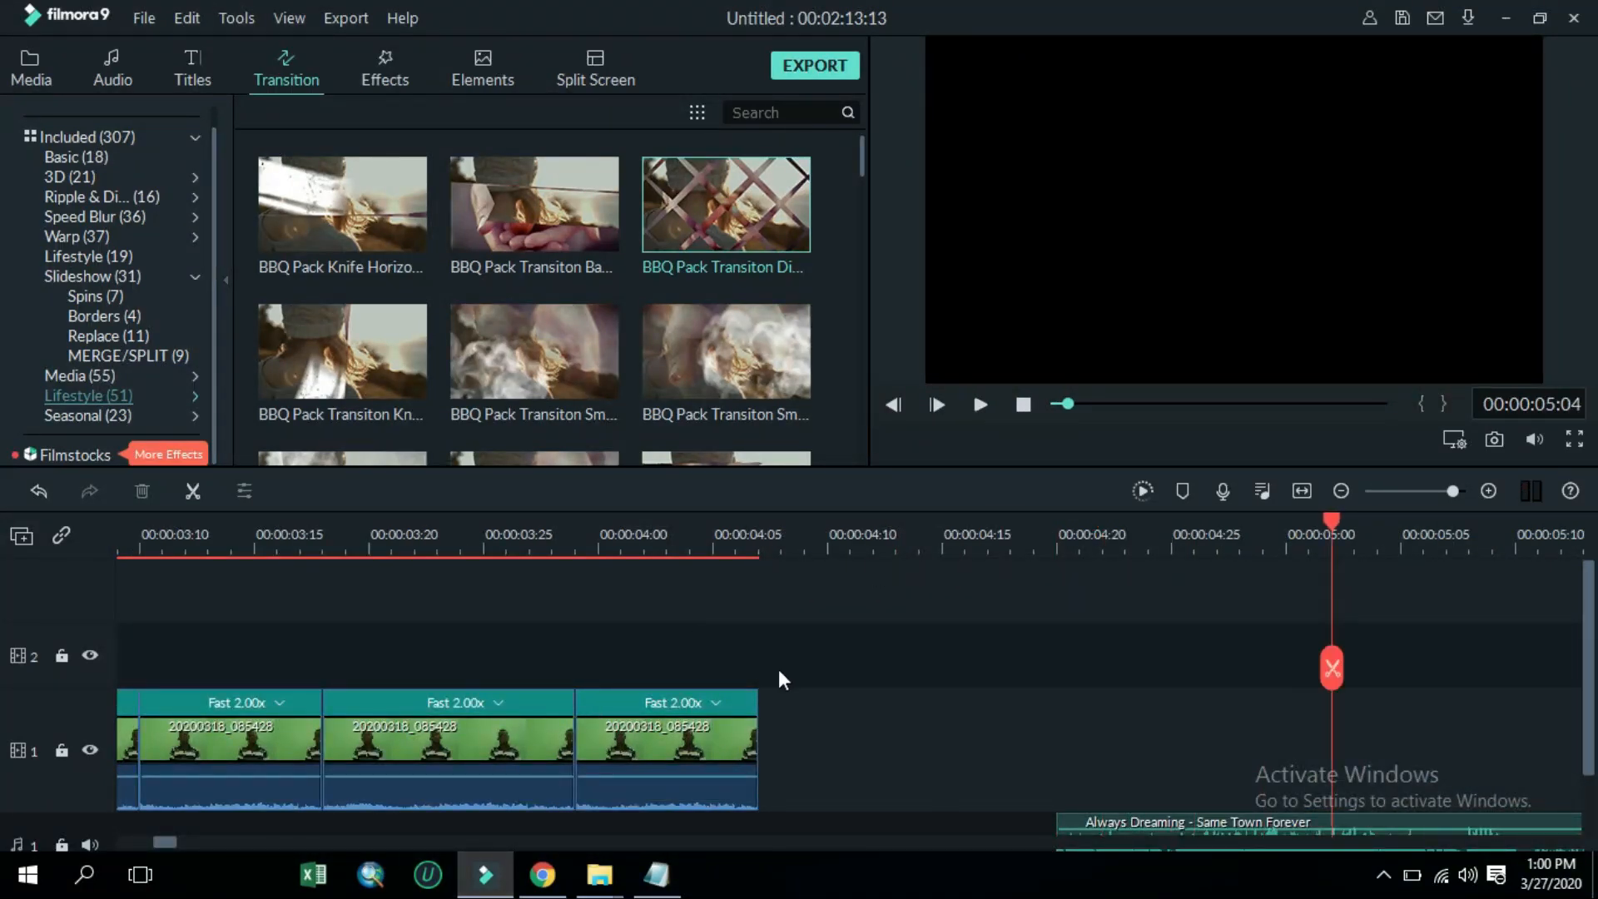
click(1415, 493)
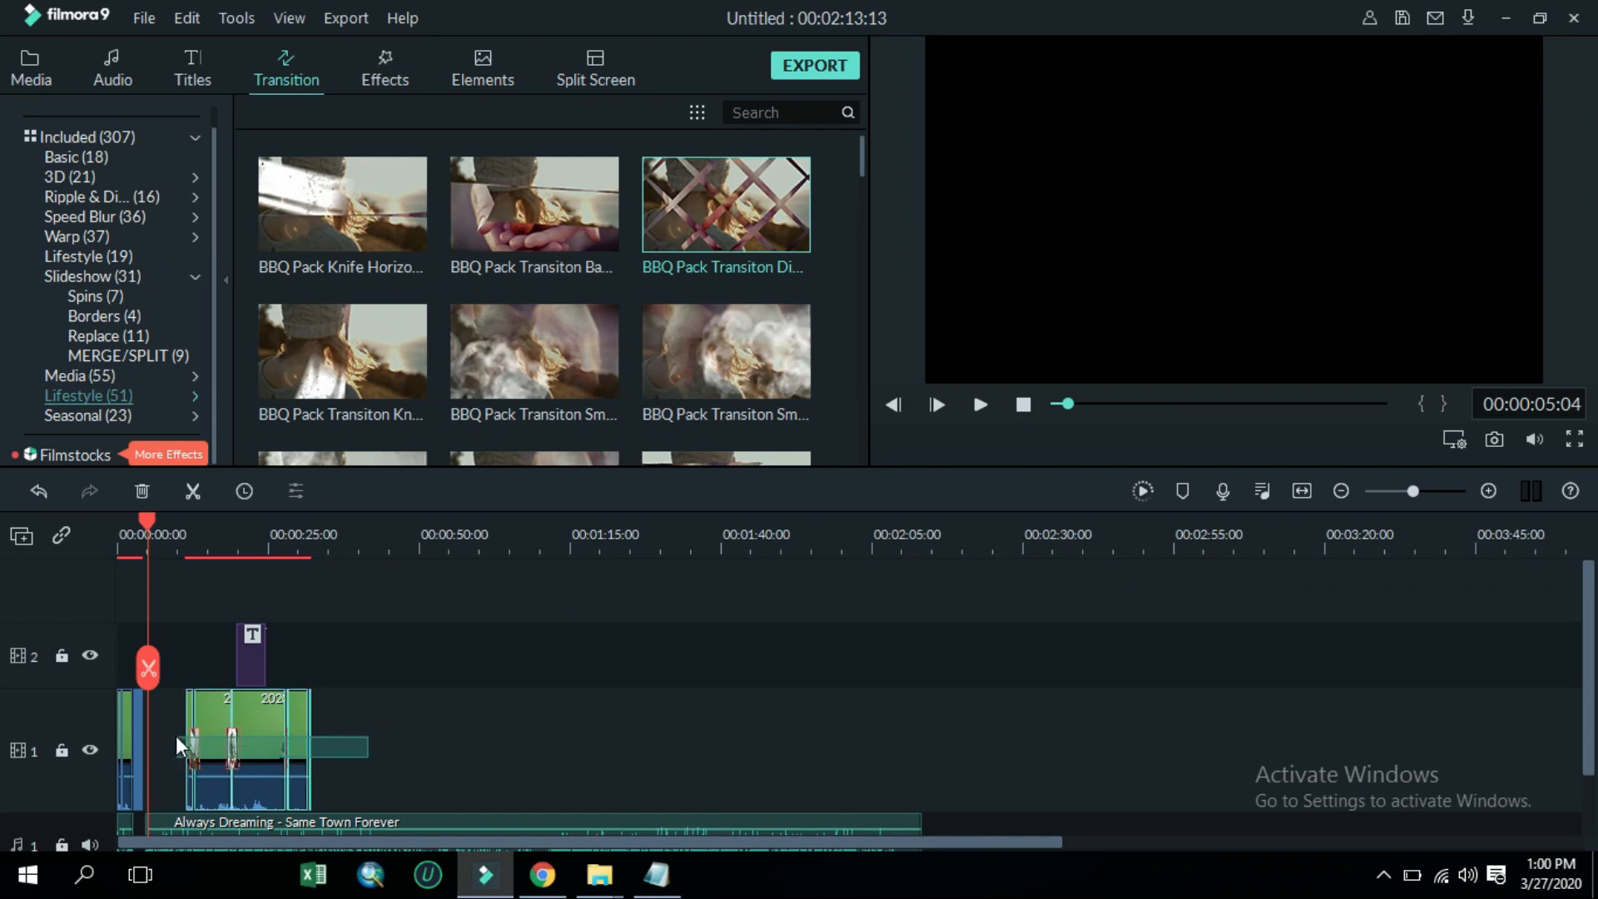
click(225, 716)
drag(212, 714, 184, 717)
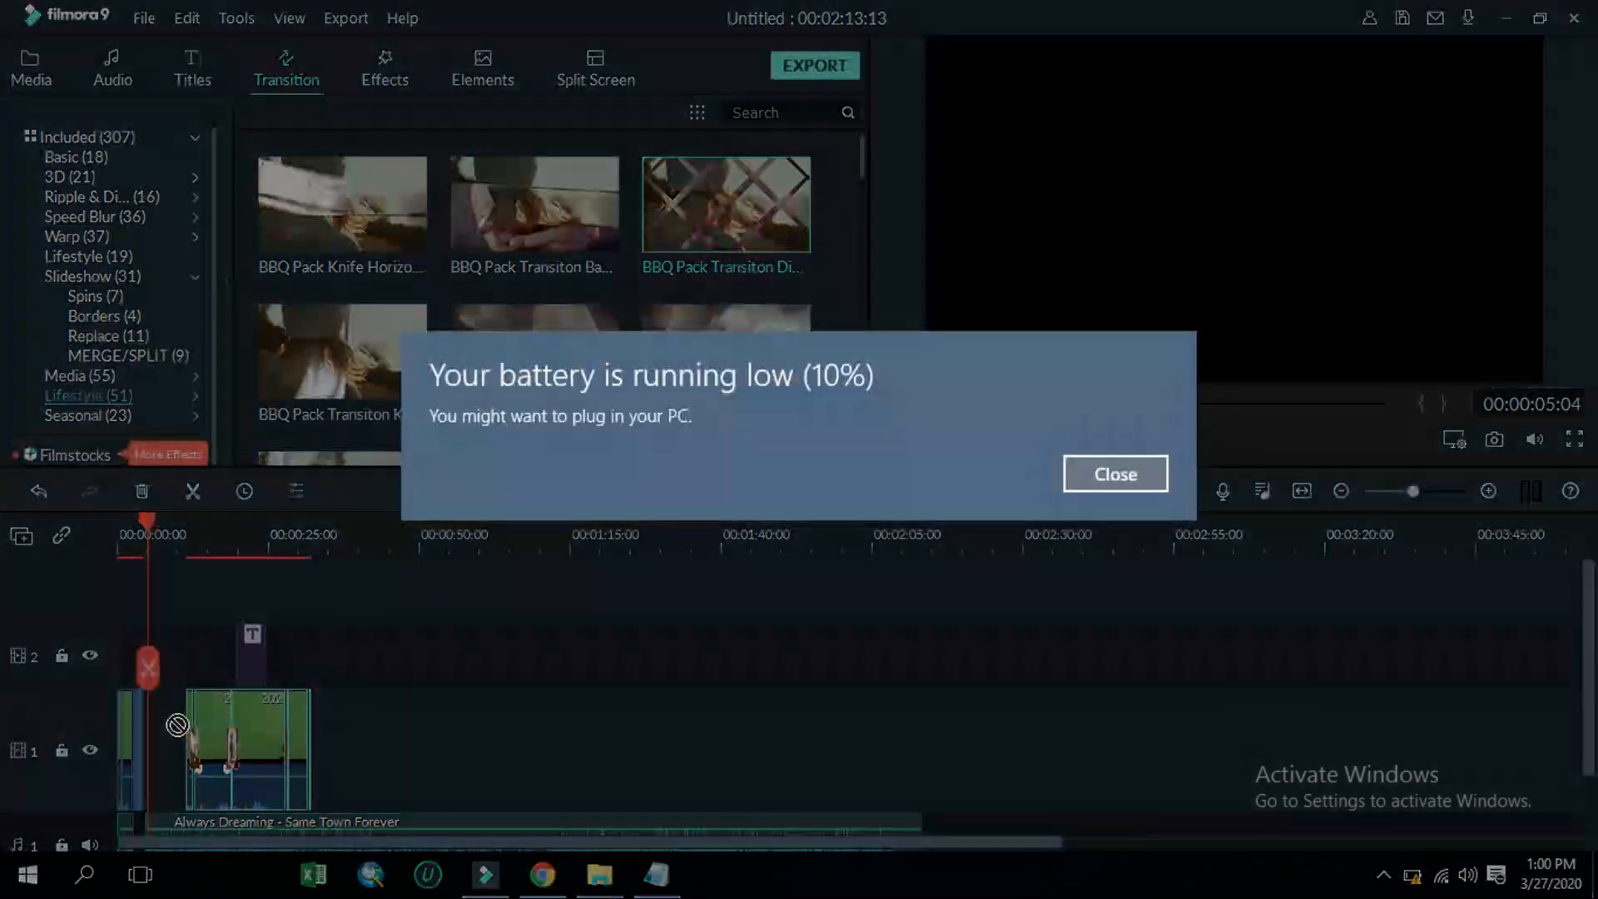
click(1096, 488)
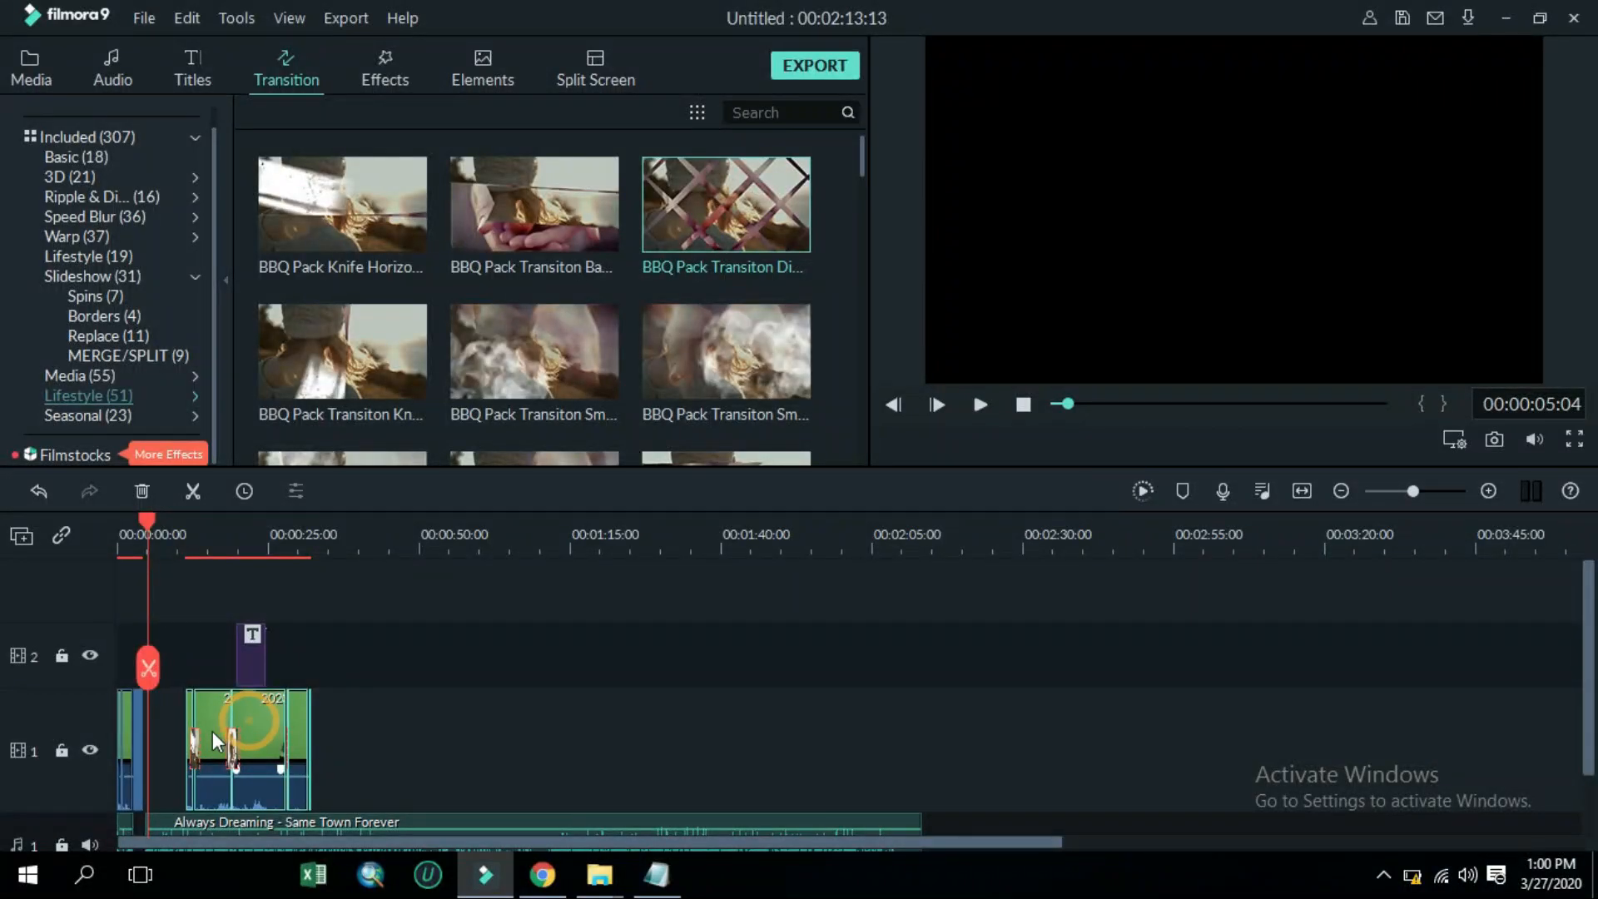
click(213, 732)
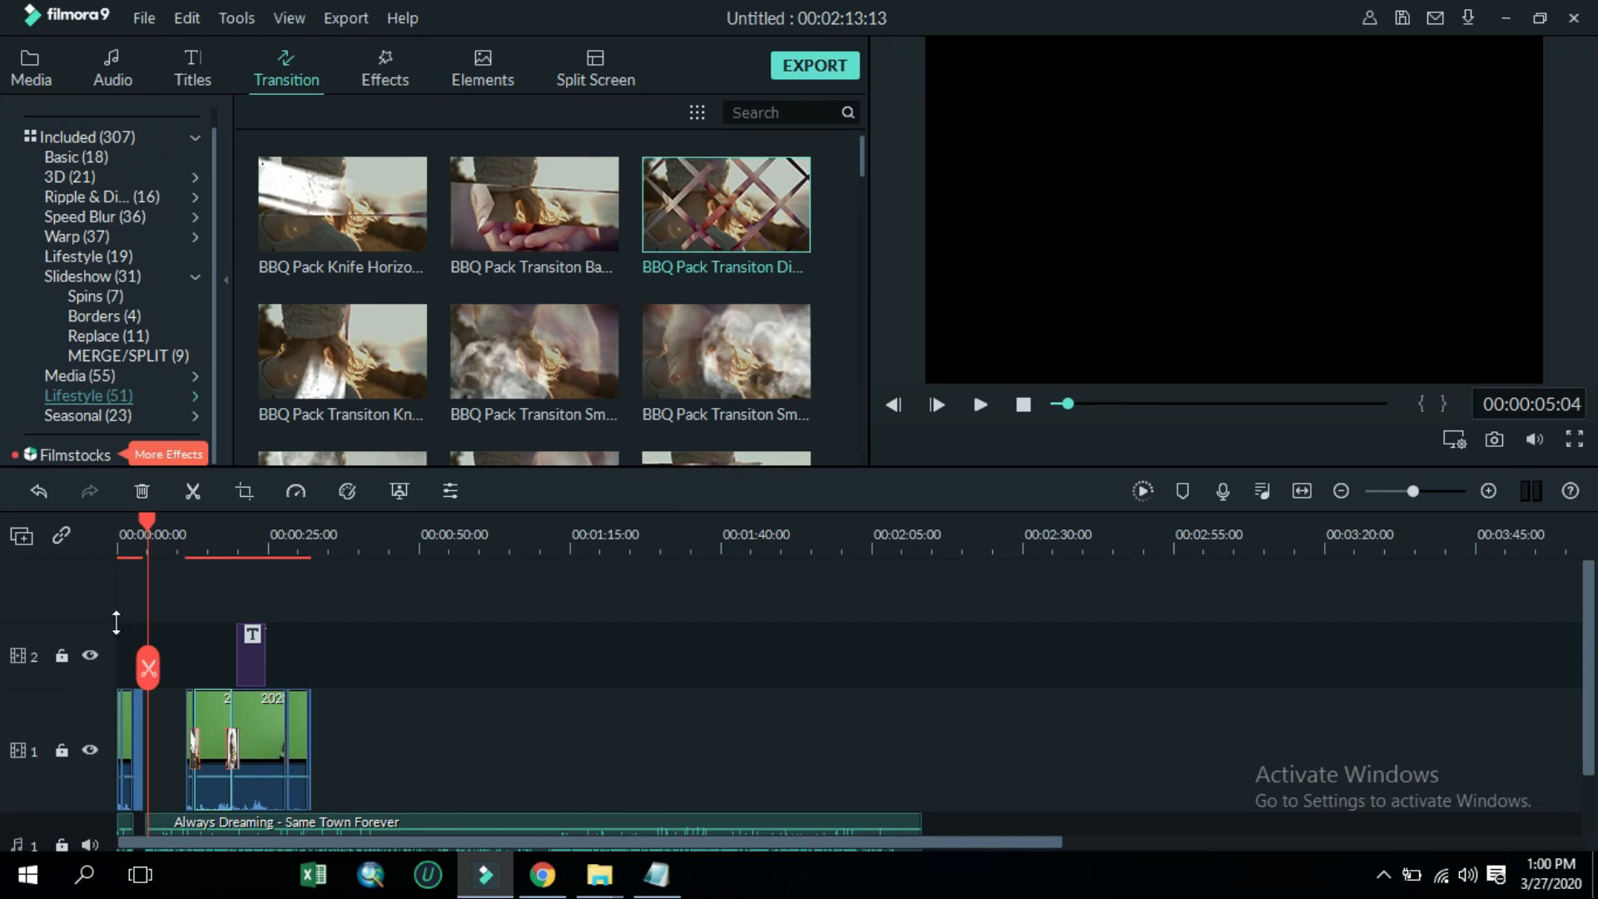
key(XF86MonBrightnessUp)
key(XF86MonBrightnessUp)
key(XF86MonBrightnessUp)
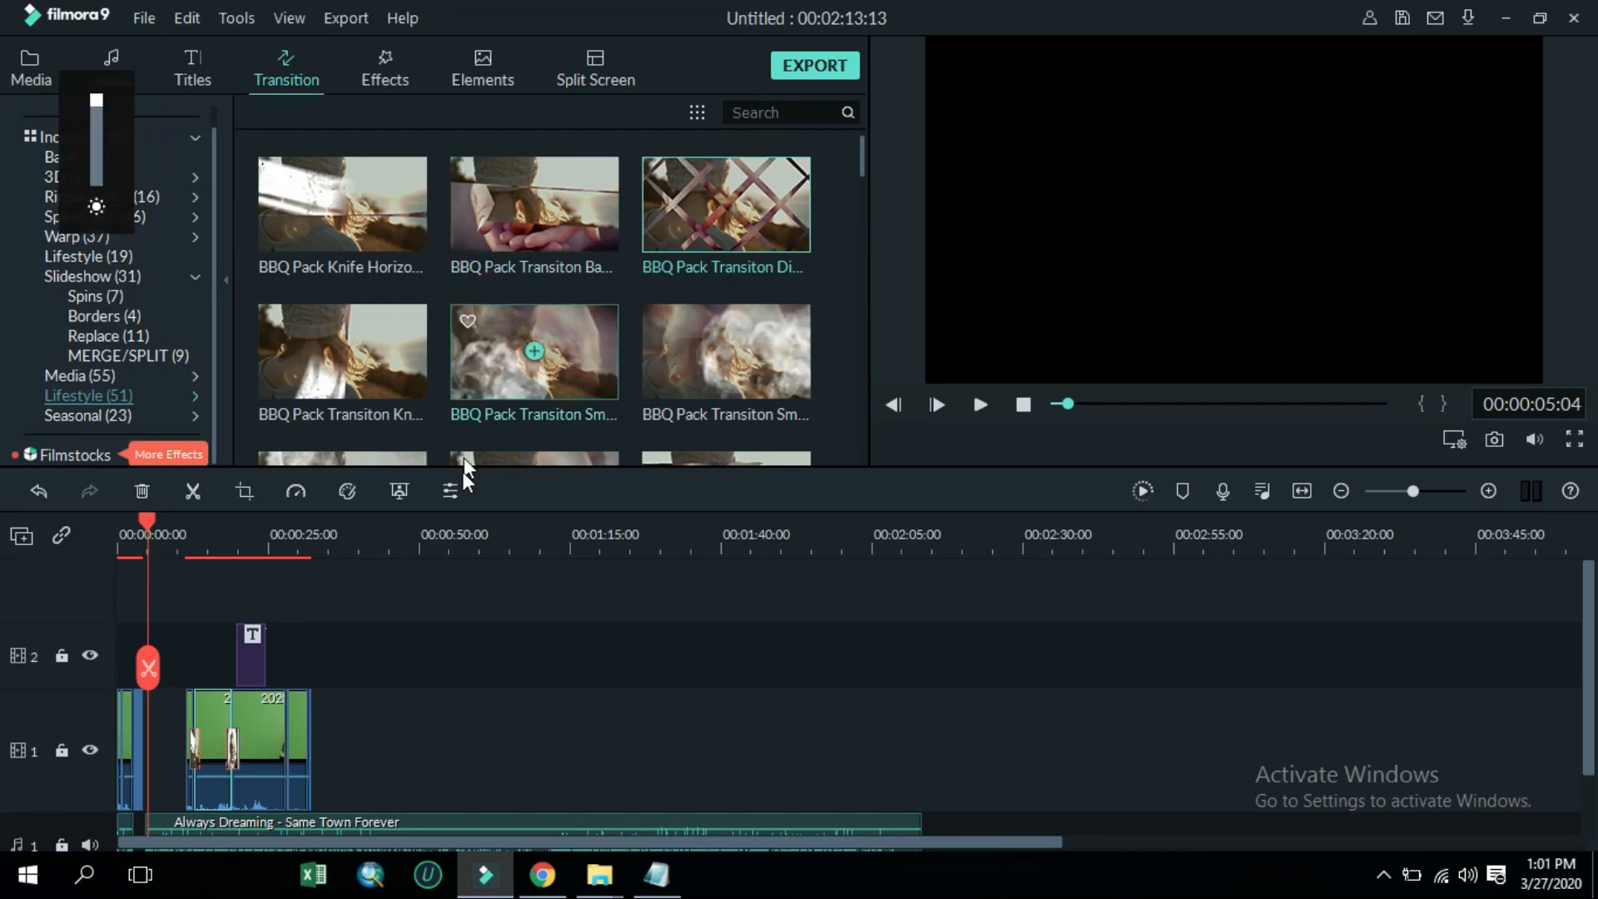
click(1426, 492)
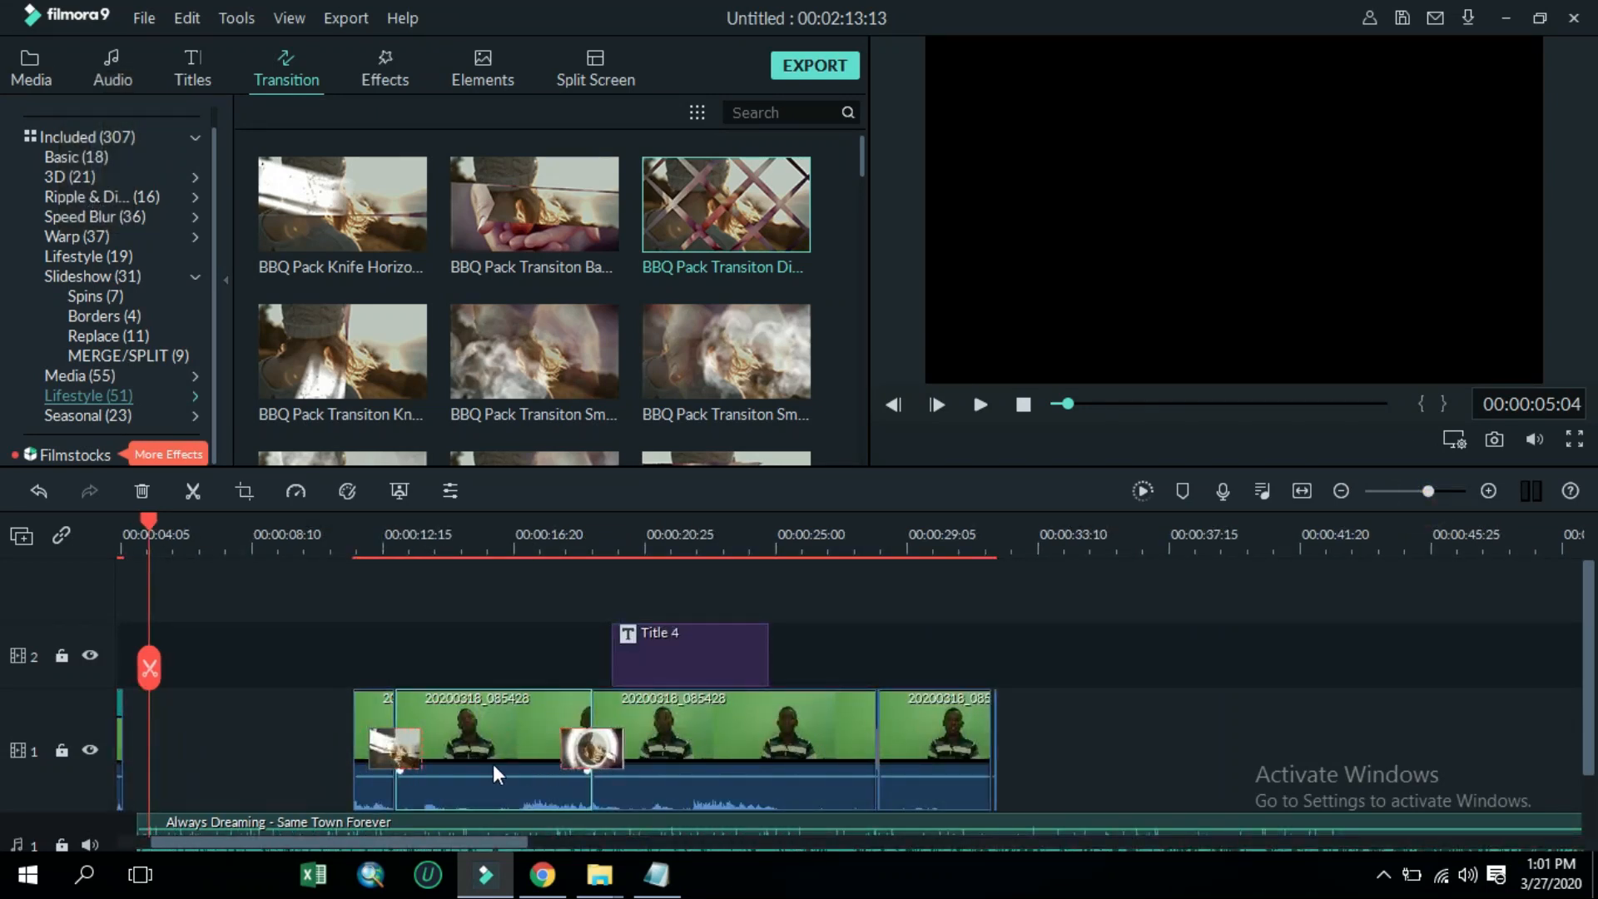
Delete the circular transition near 00:00:11 on the video track
drag(1028, 730, 308, 667)
drag(343, 721, 130, 732)
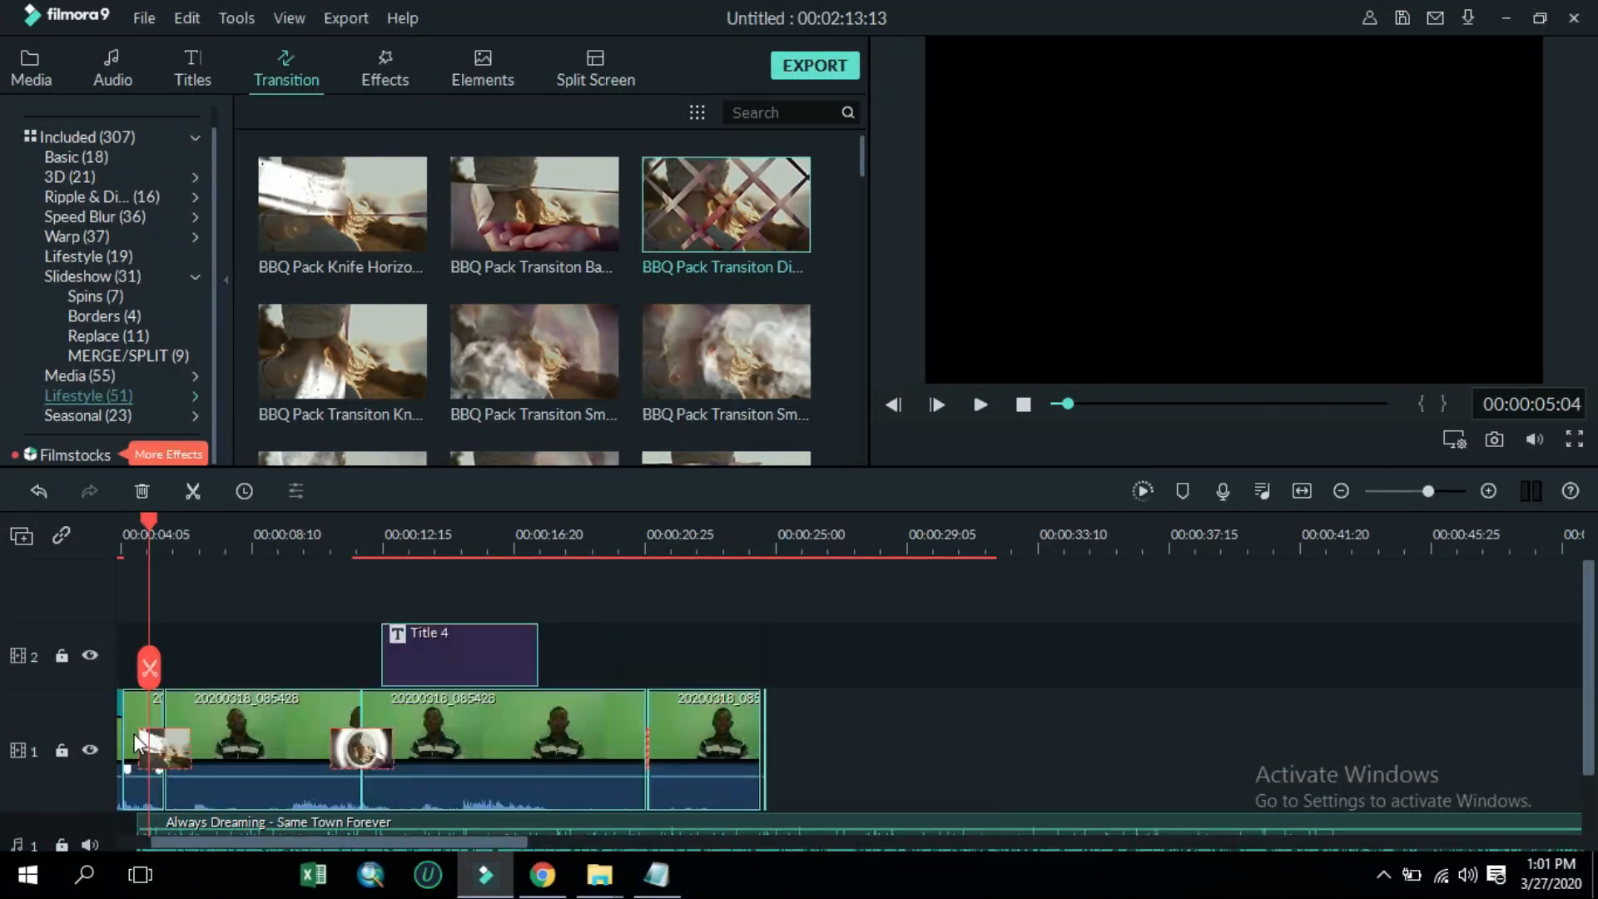
drag(421, 839, 237, 846)
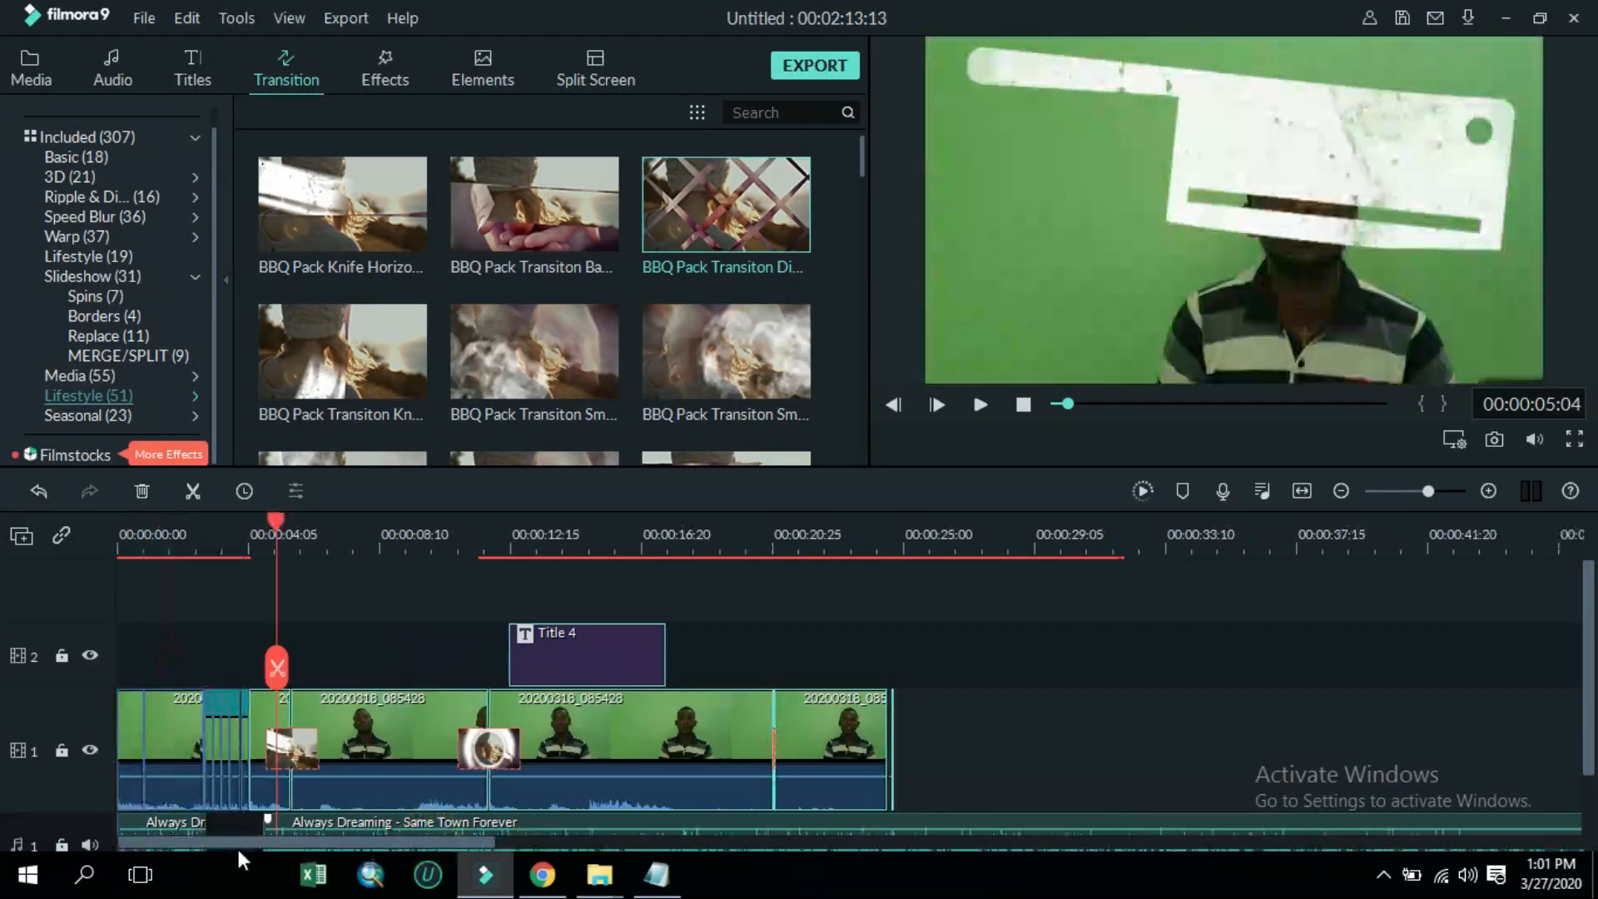
click(1438, 491)
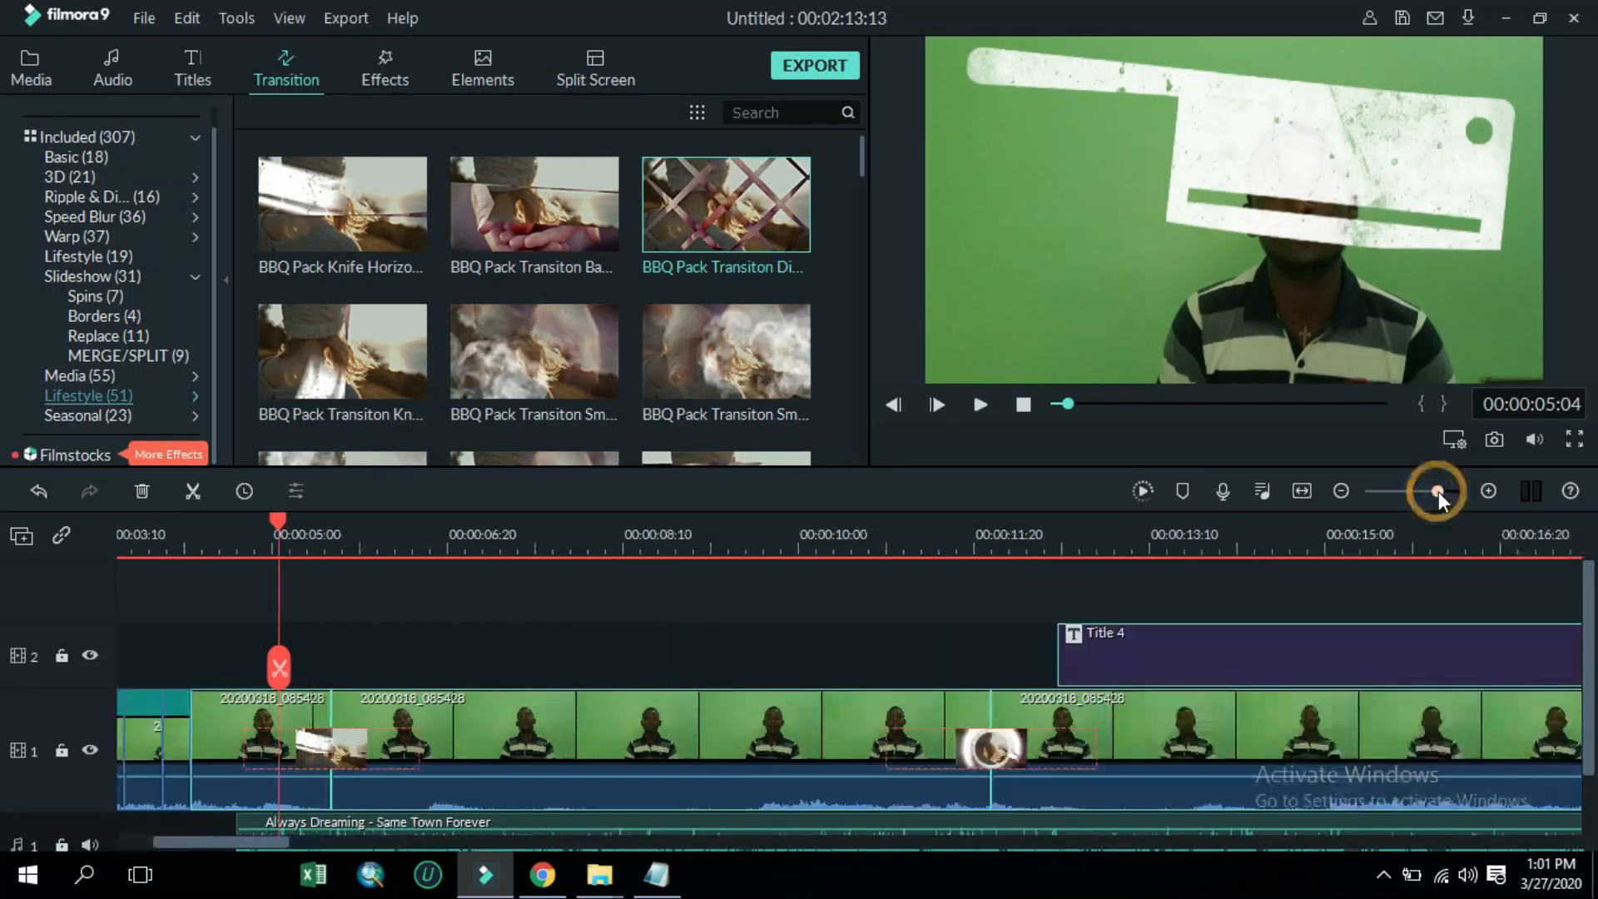
click(1022, 405)
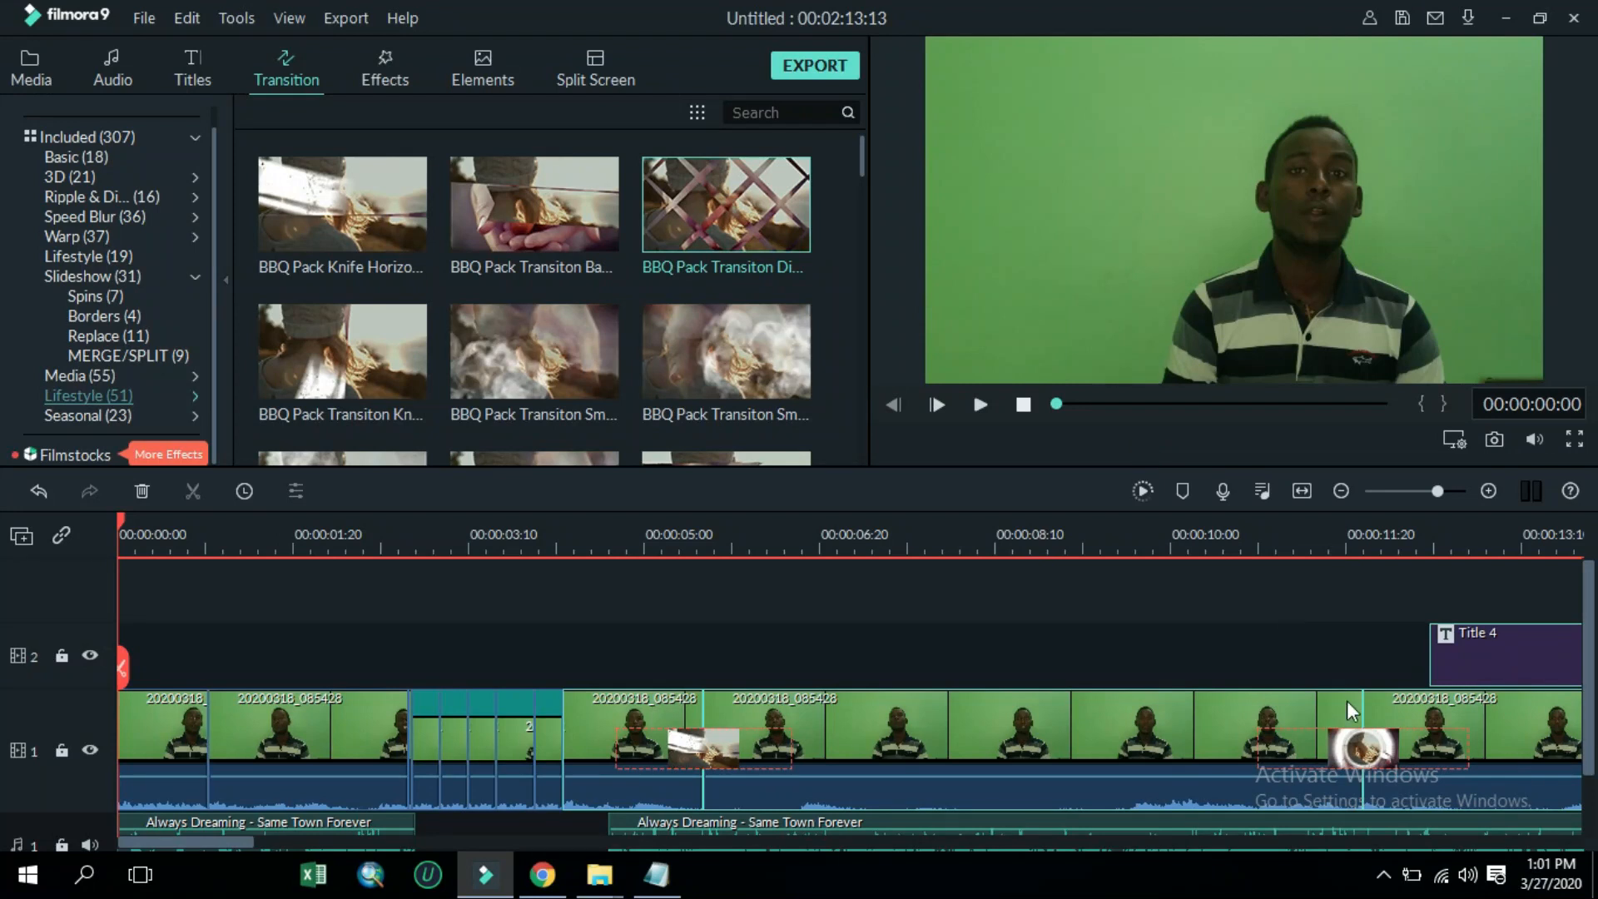
click(1321, 756)
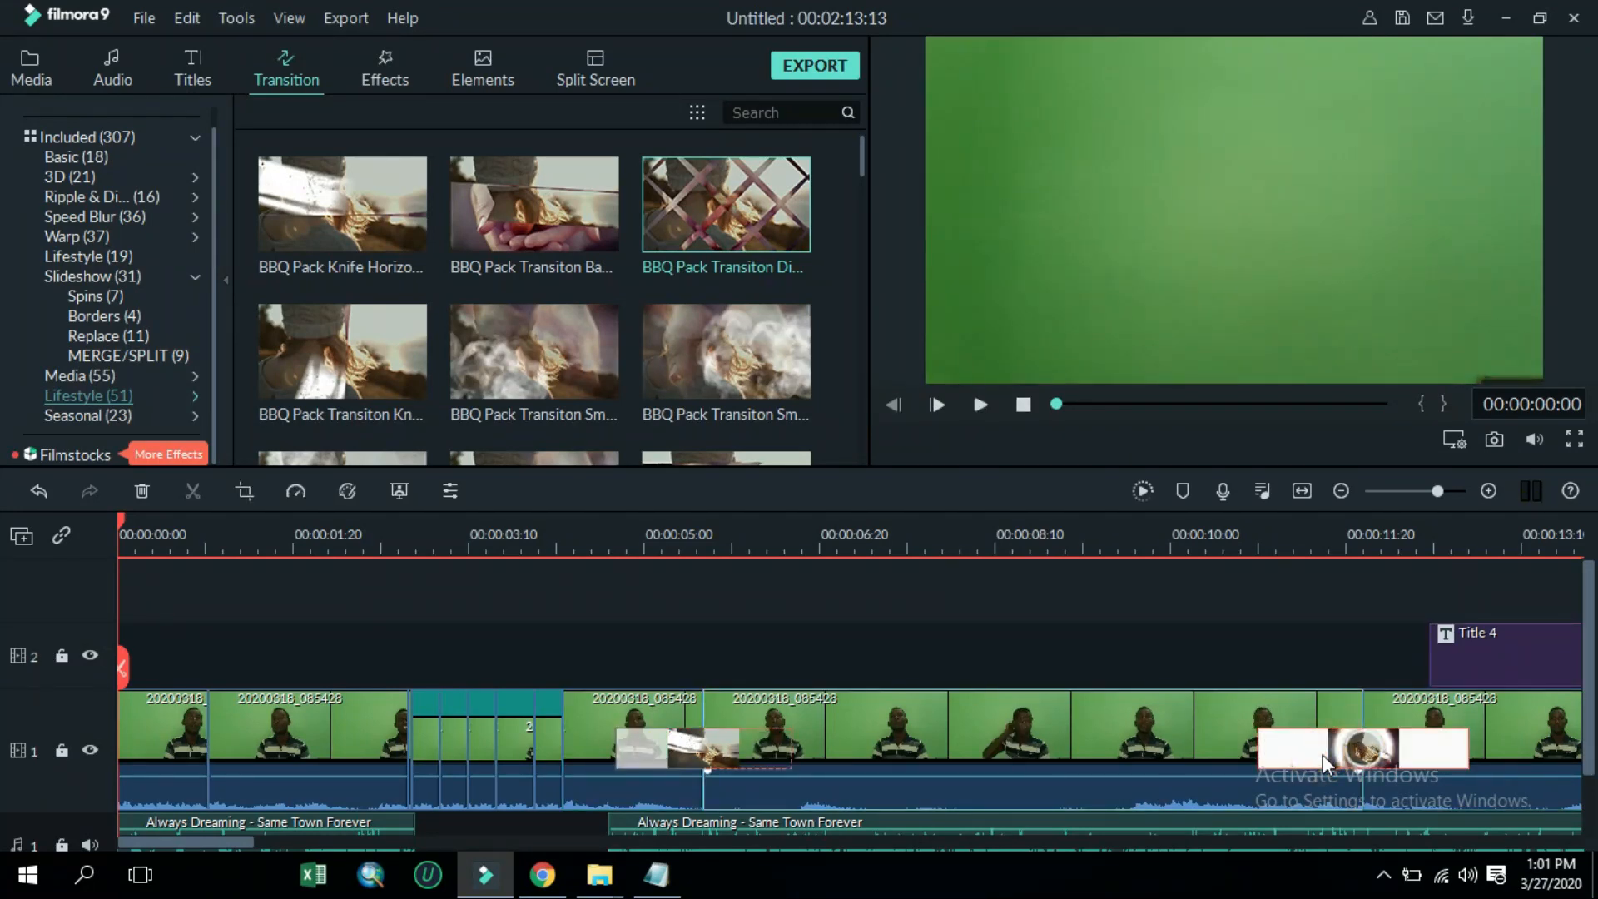
key(Delete)
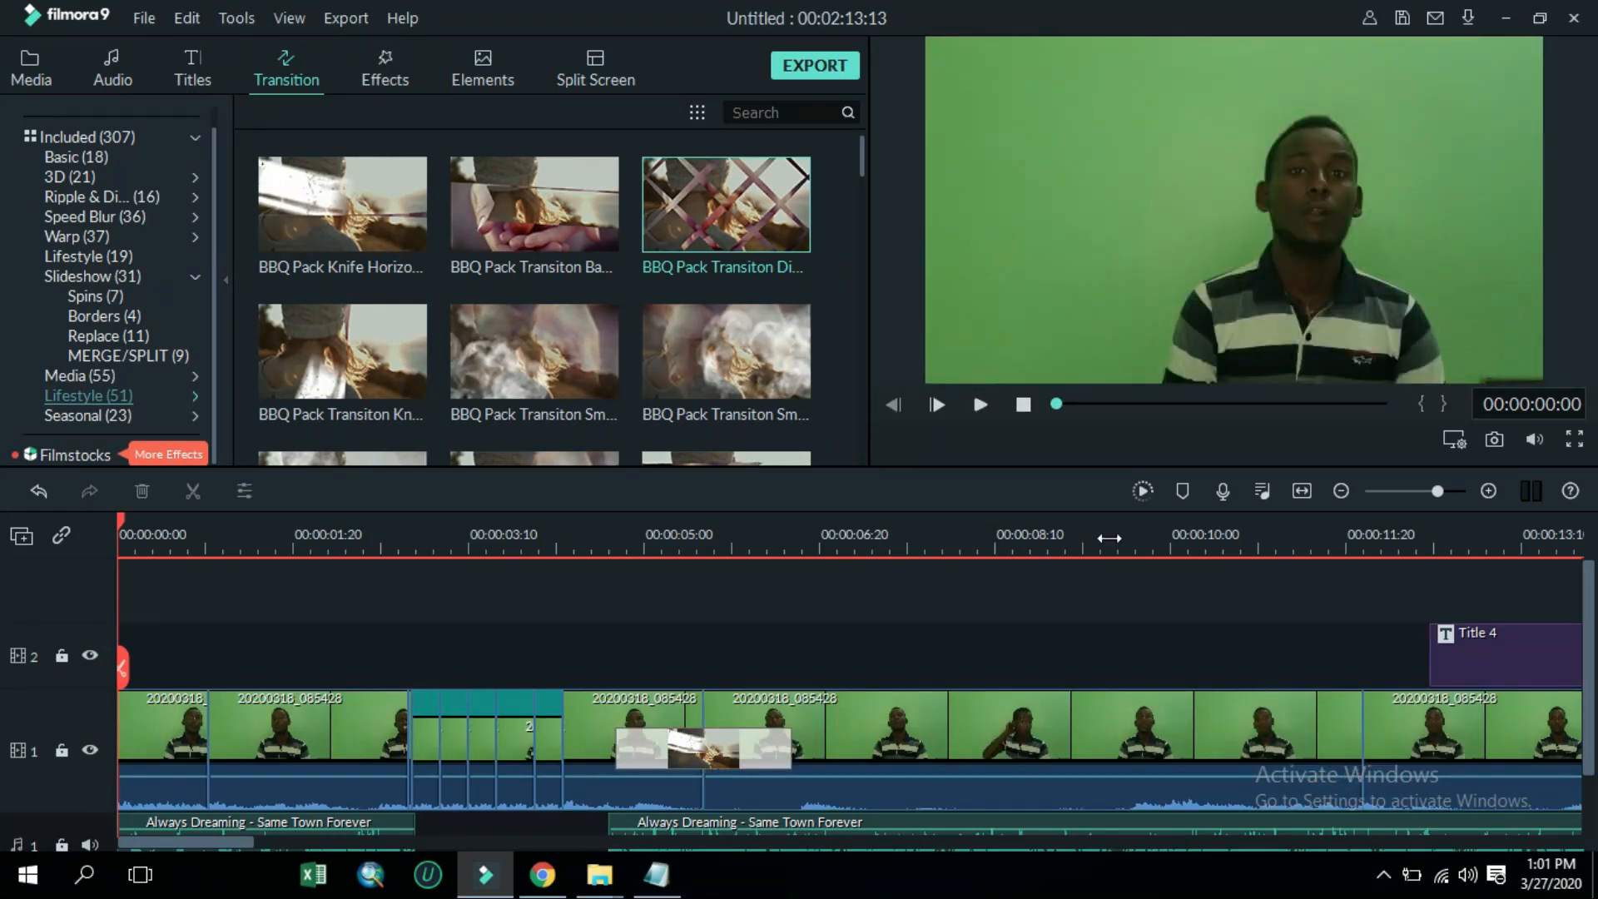
Delete the knife transition around 00:00:05 on the video track
click(978, 403)
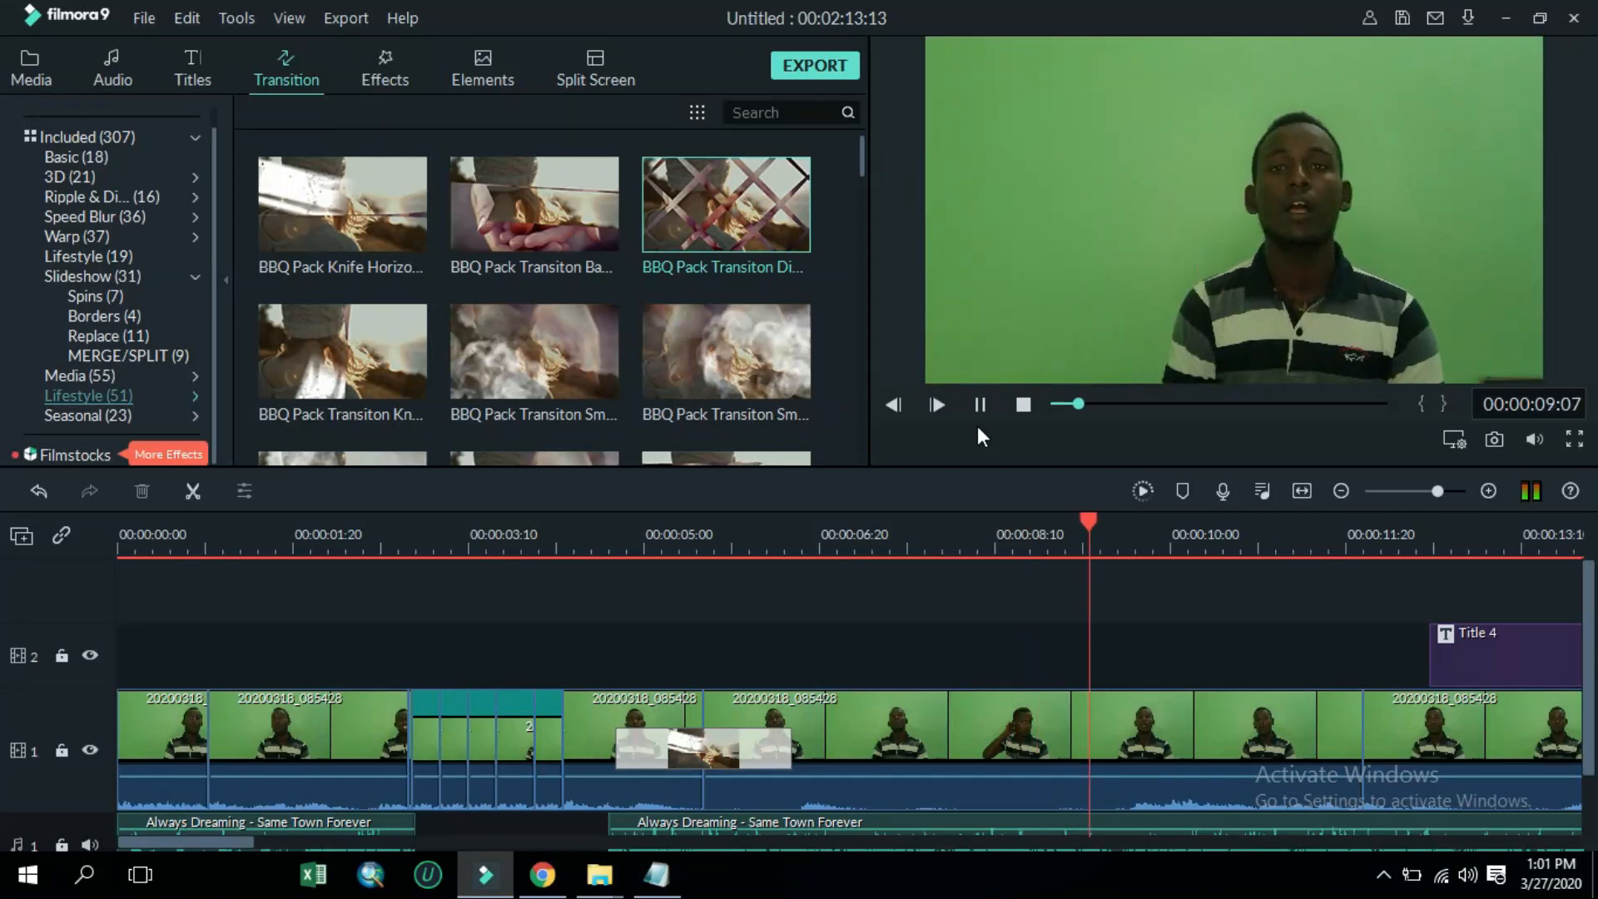
click(1294, 524)
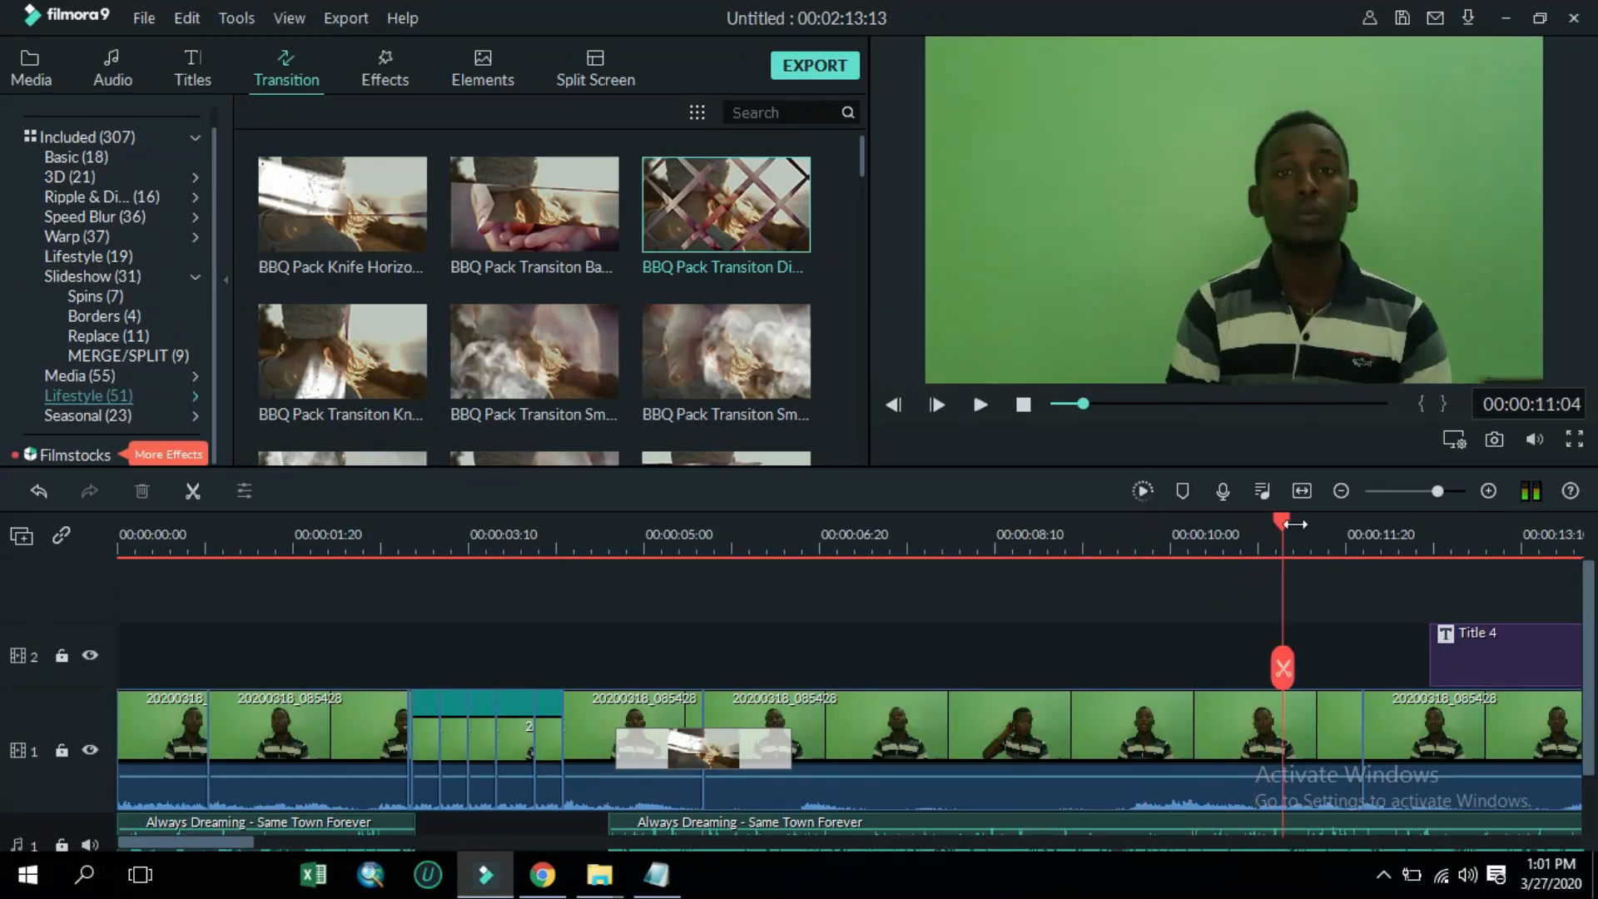
click(778, 753)
key(Delete)
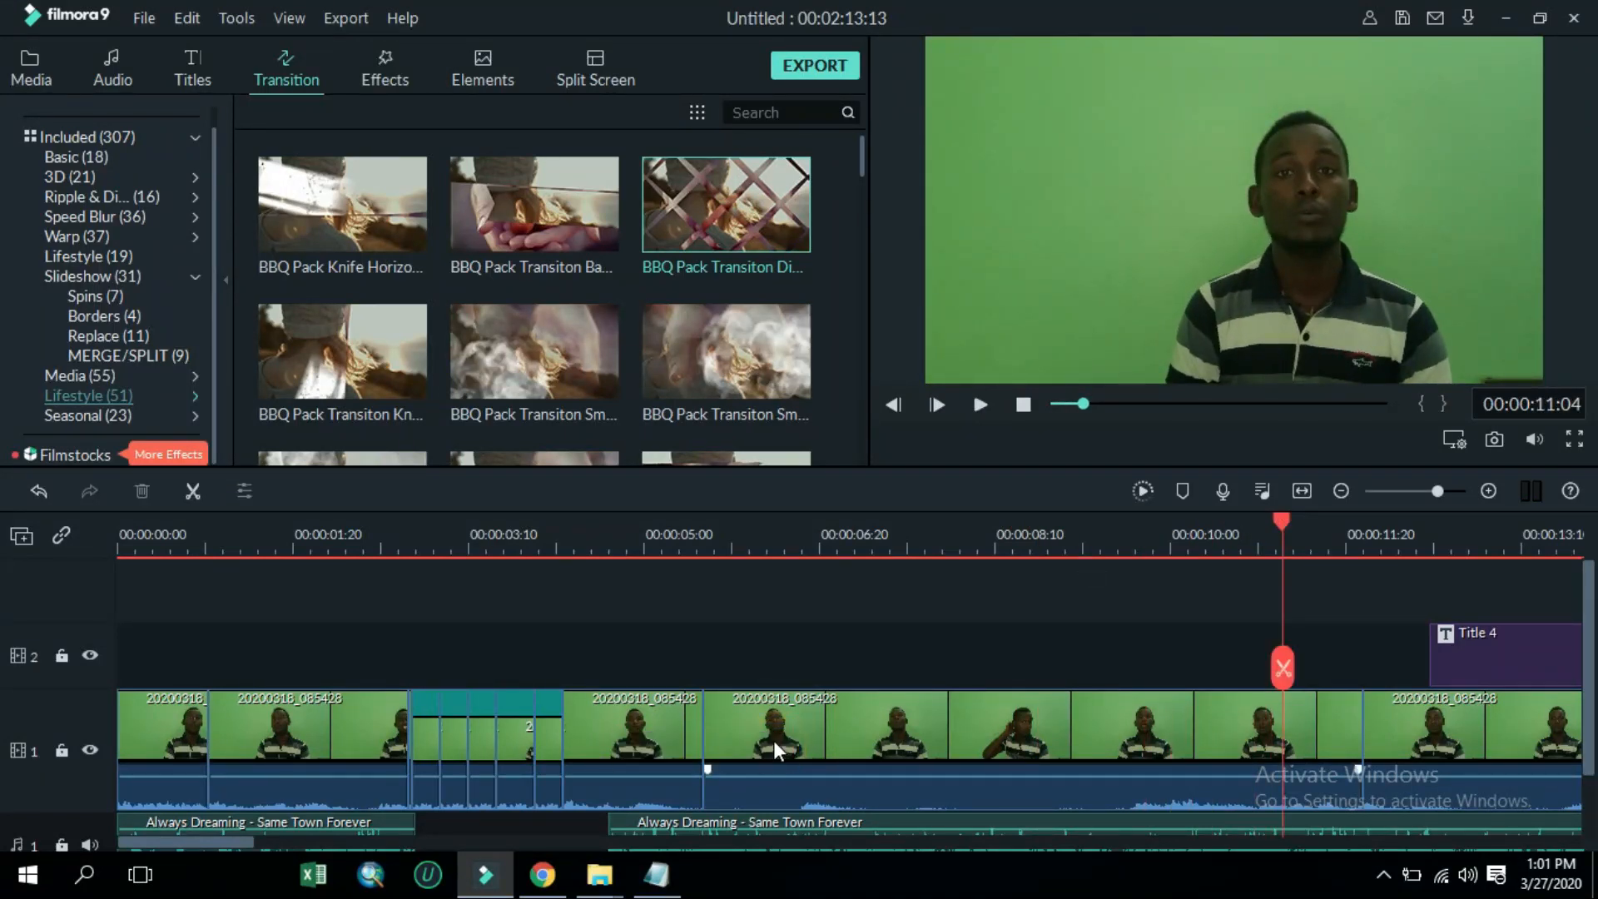
Split the video clip at about 00:00:09:01
click(884, 731)
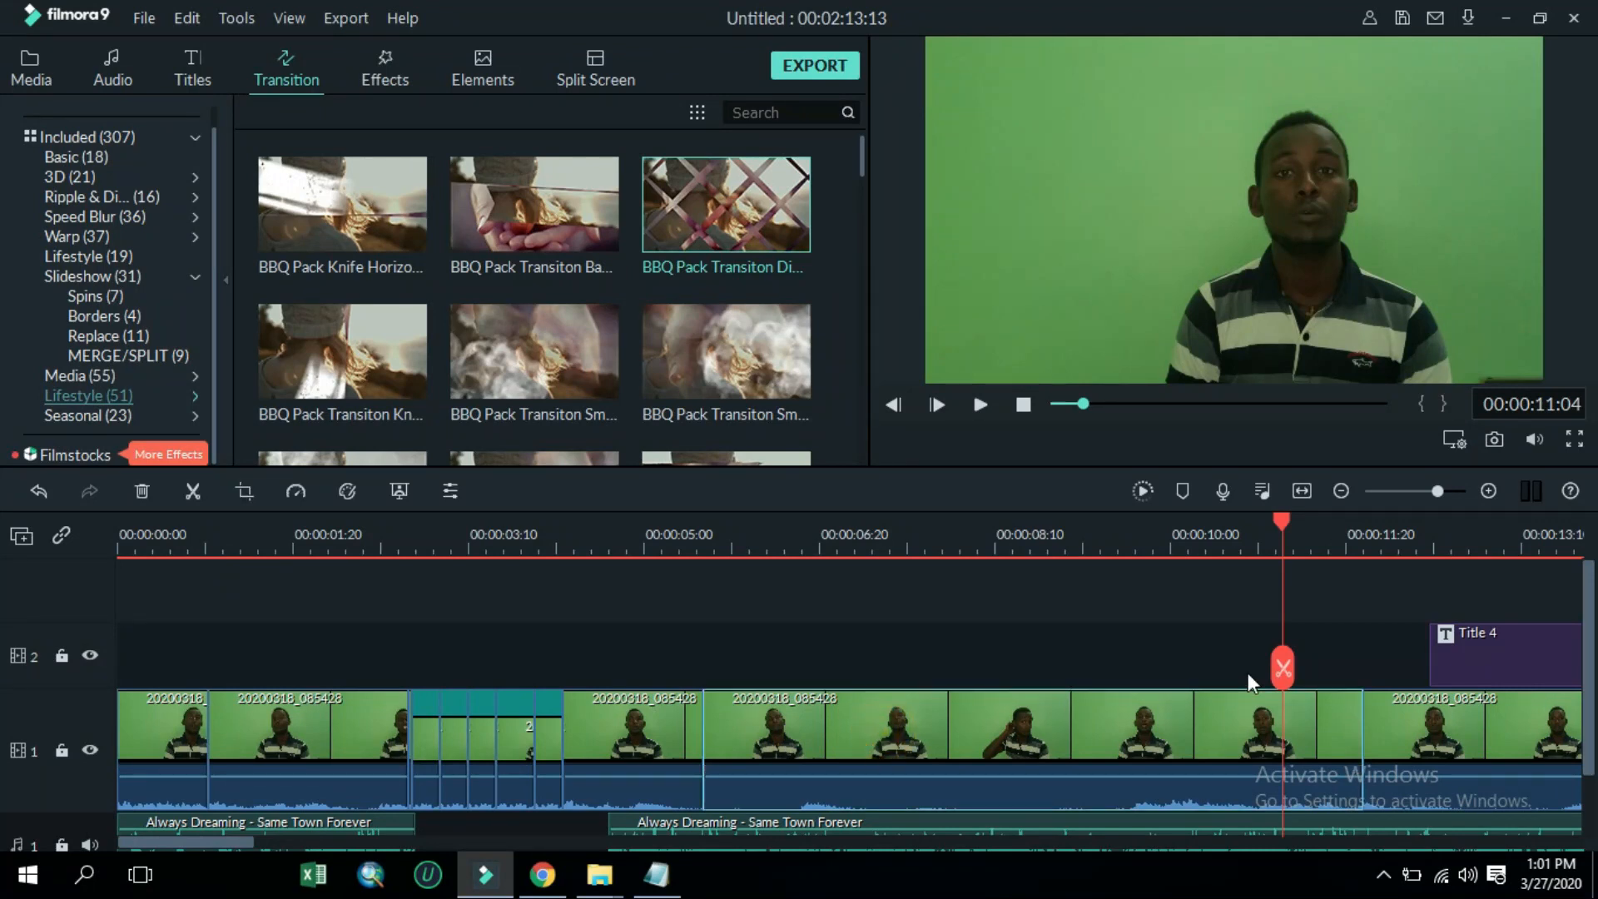
drag(1280, 526, 1071, 766)
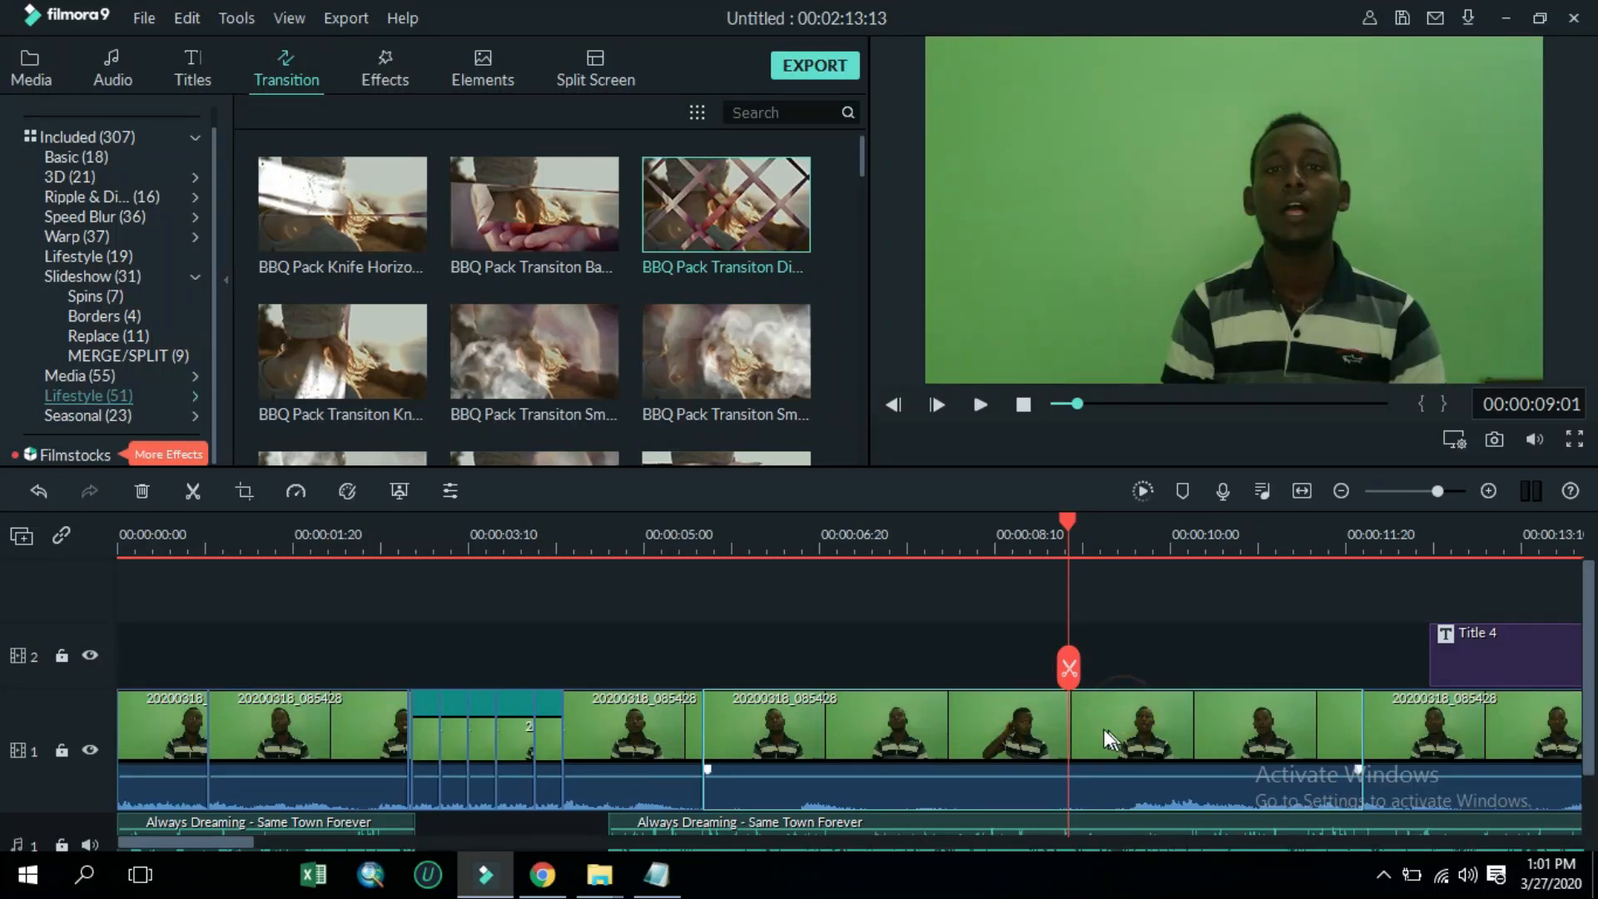
click(1074, 668)
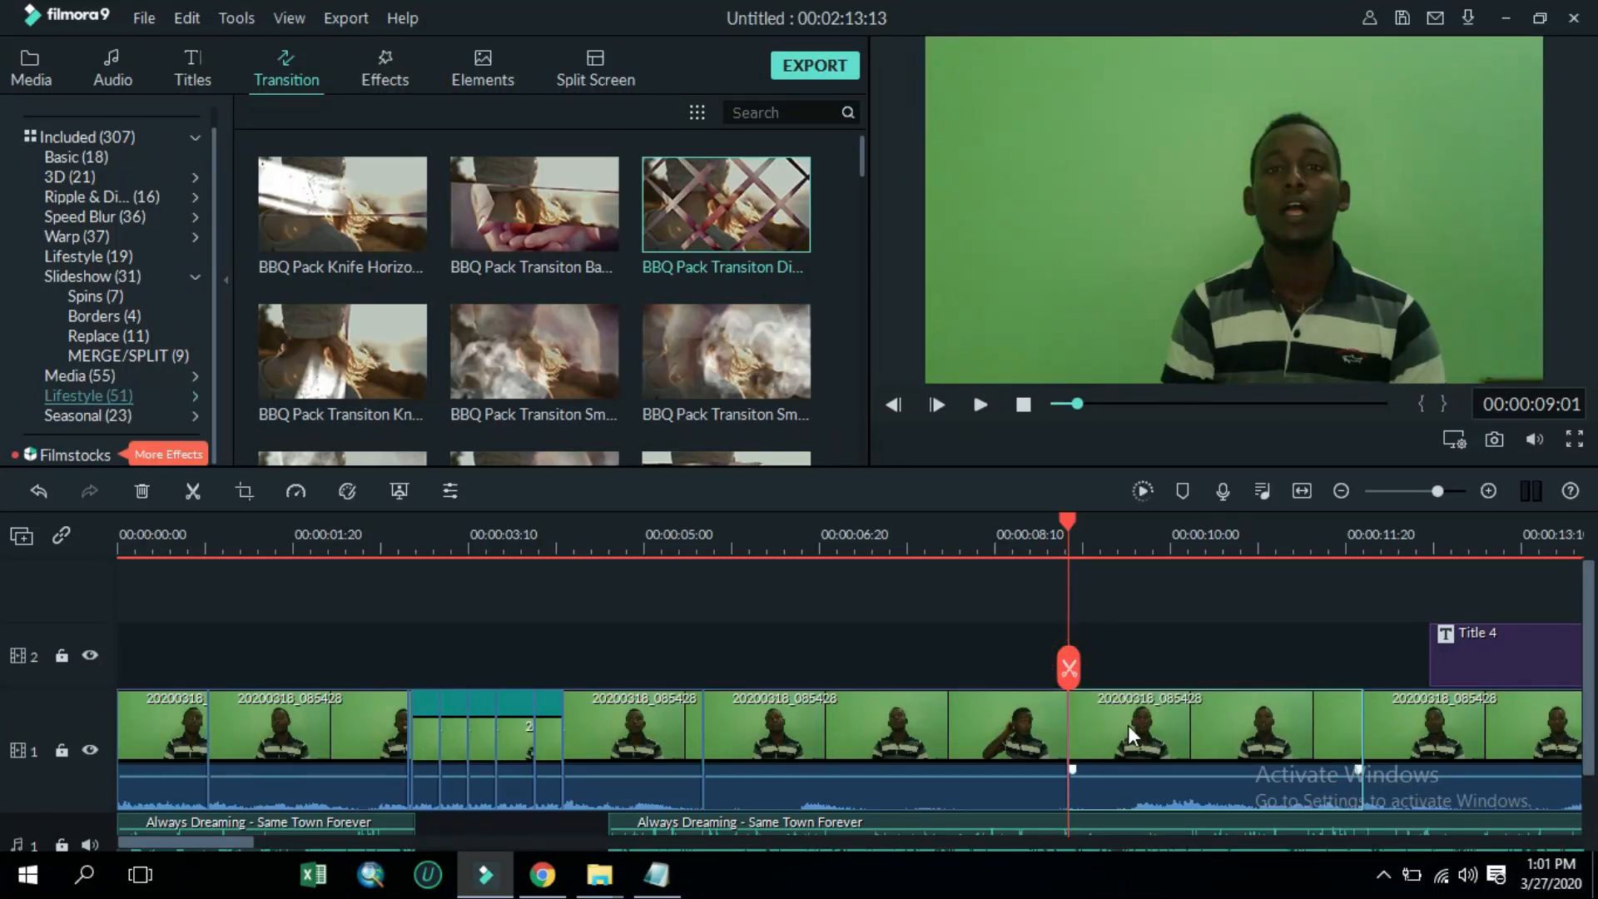
Add a Warp Morph transition at the new split point
drag(1065, 524, 1048, 525)
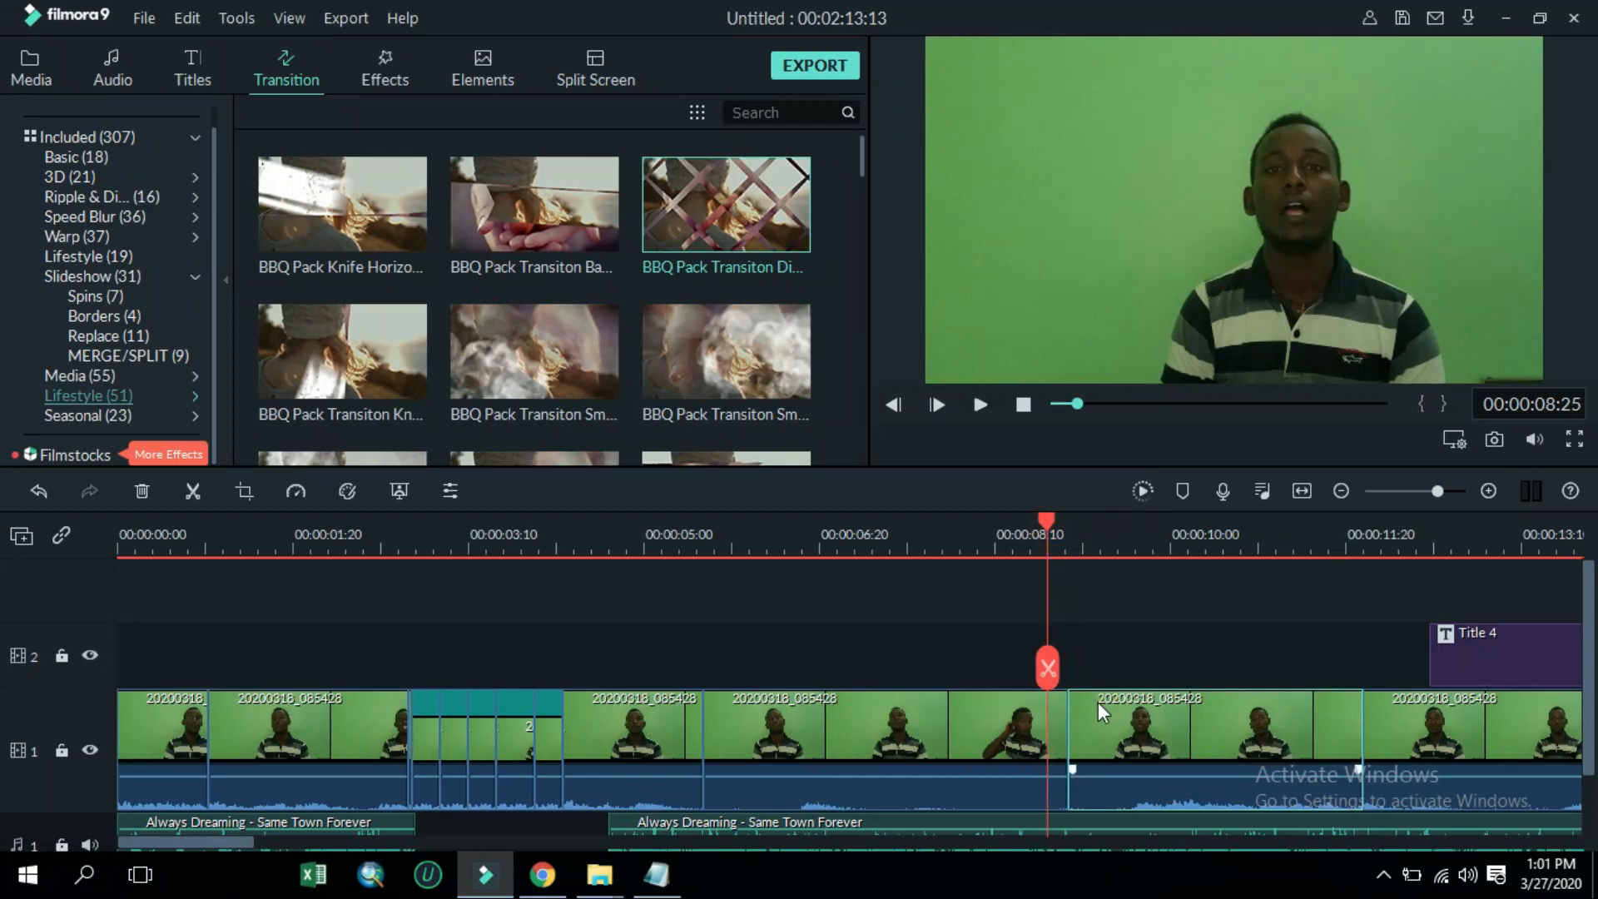
click(138, 235)
drag(398, 341, 994, 774)
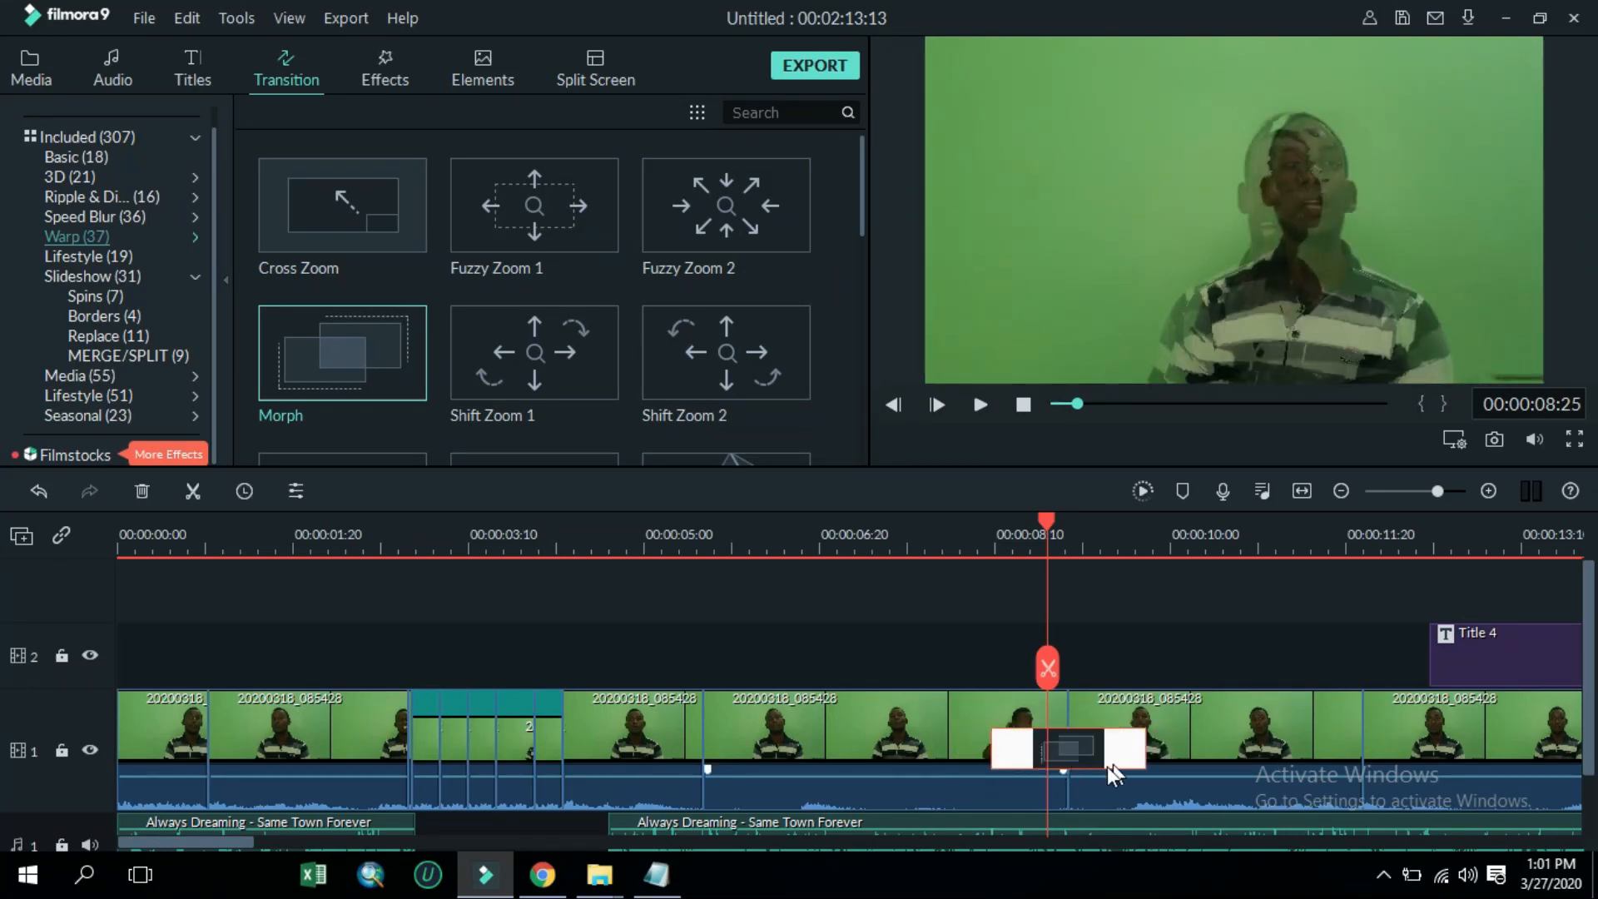
Preview the timeline from the start including the Morph transition
drag(211, 843, 295, 866)
click(543, 706)
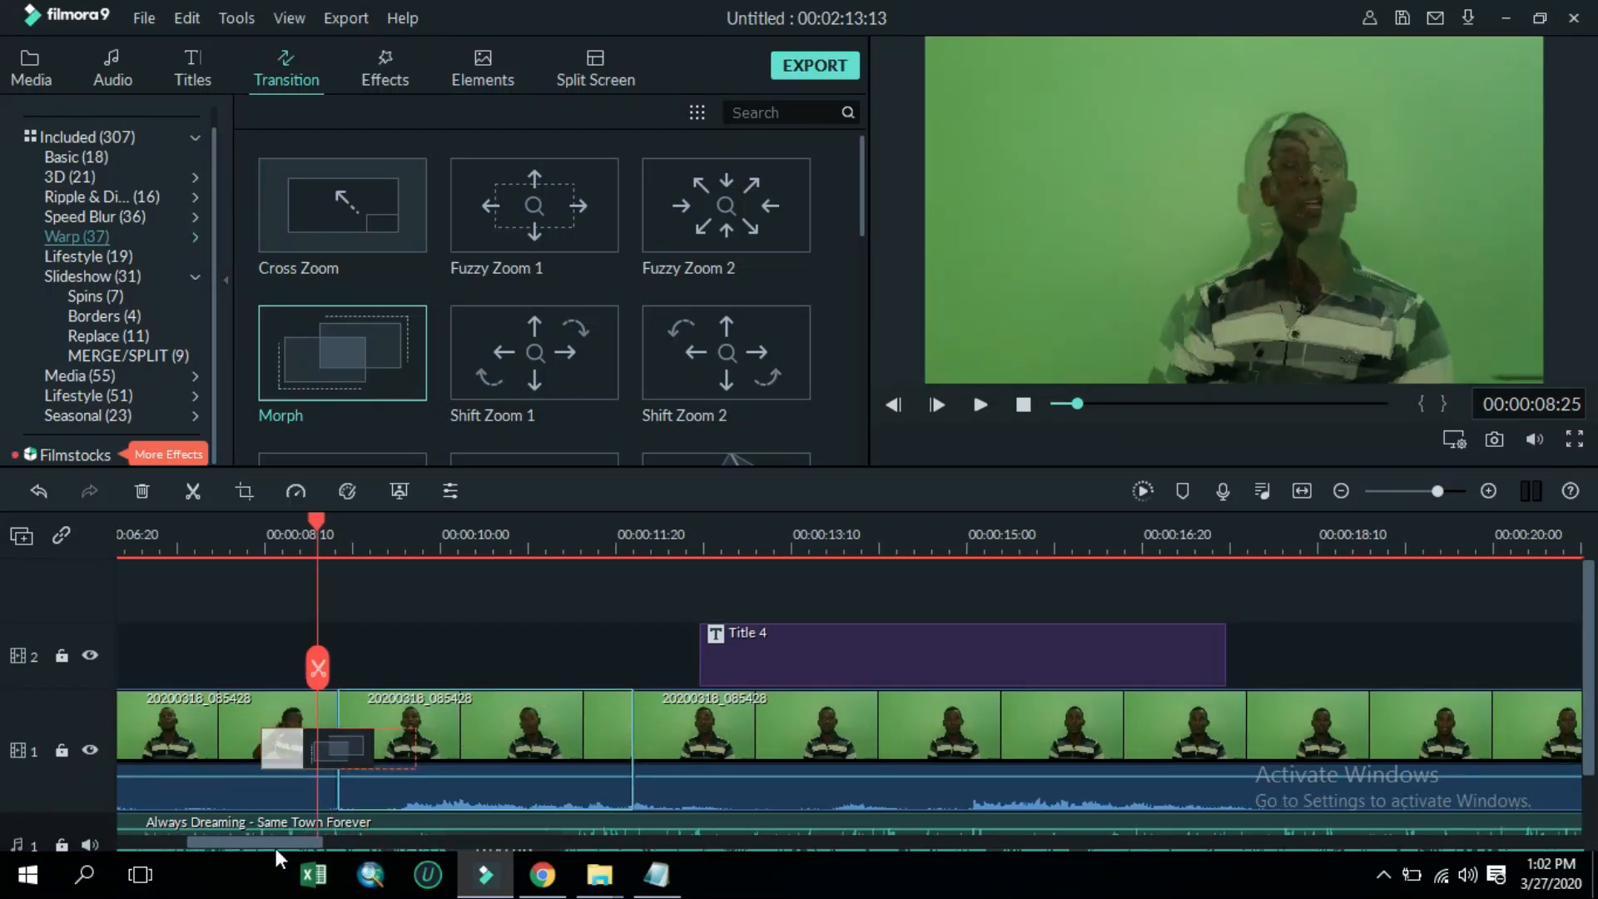
drag(241, 841, 58, 841)
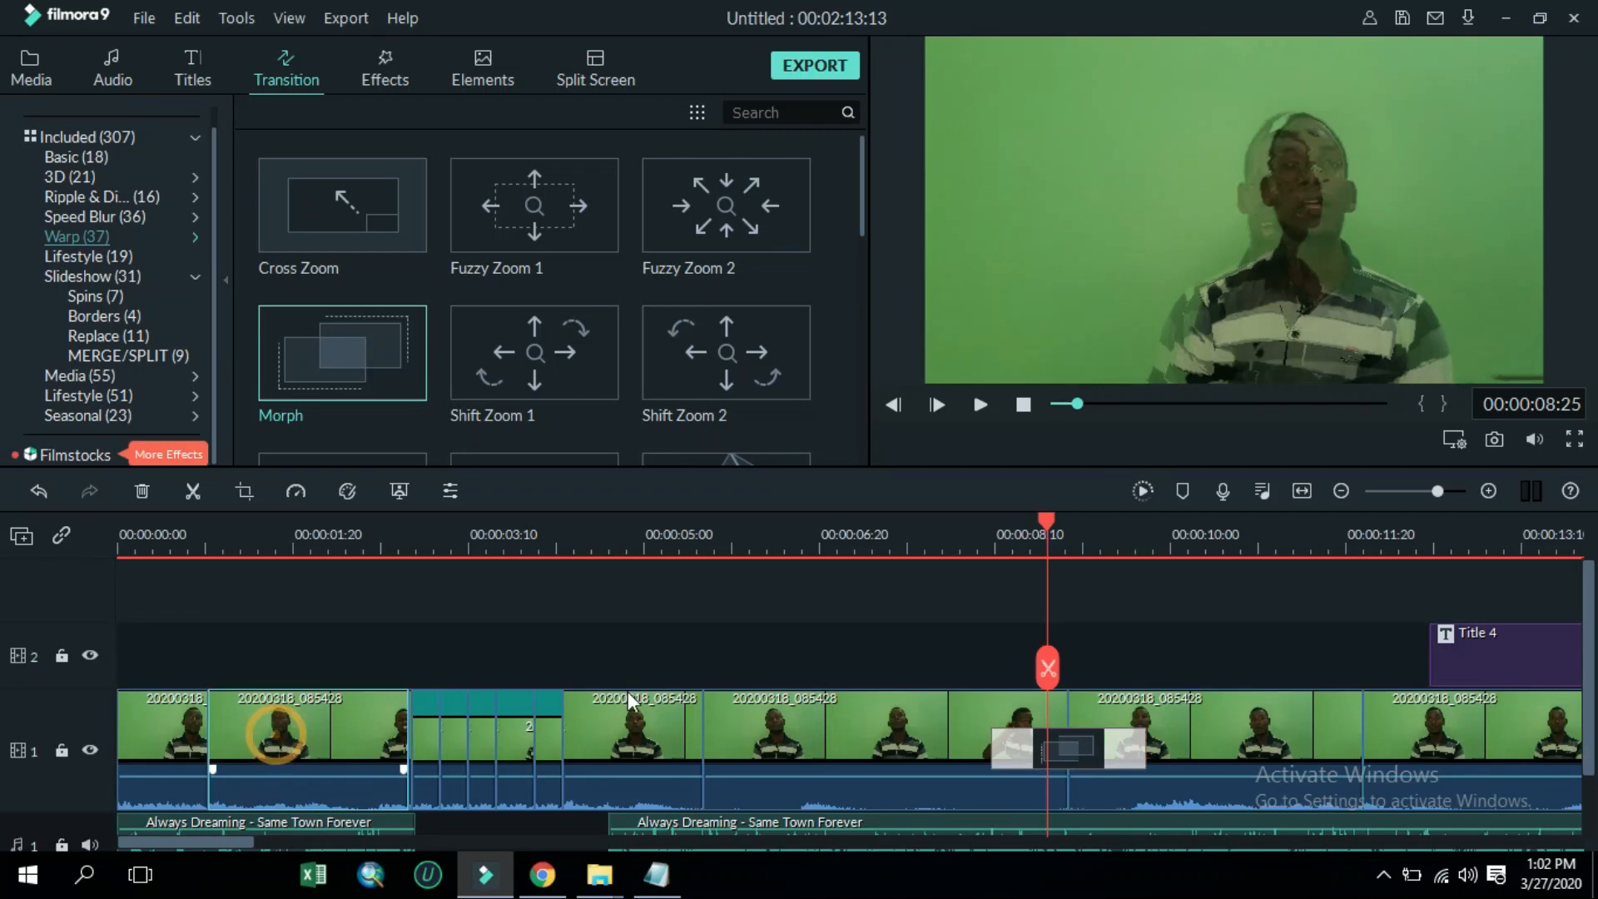
click(1024, 403)
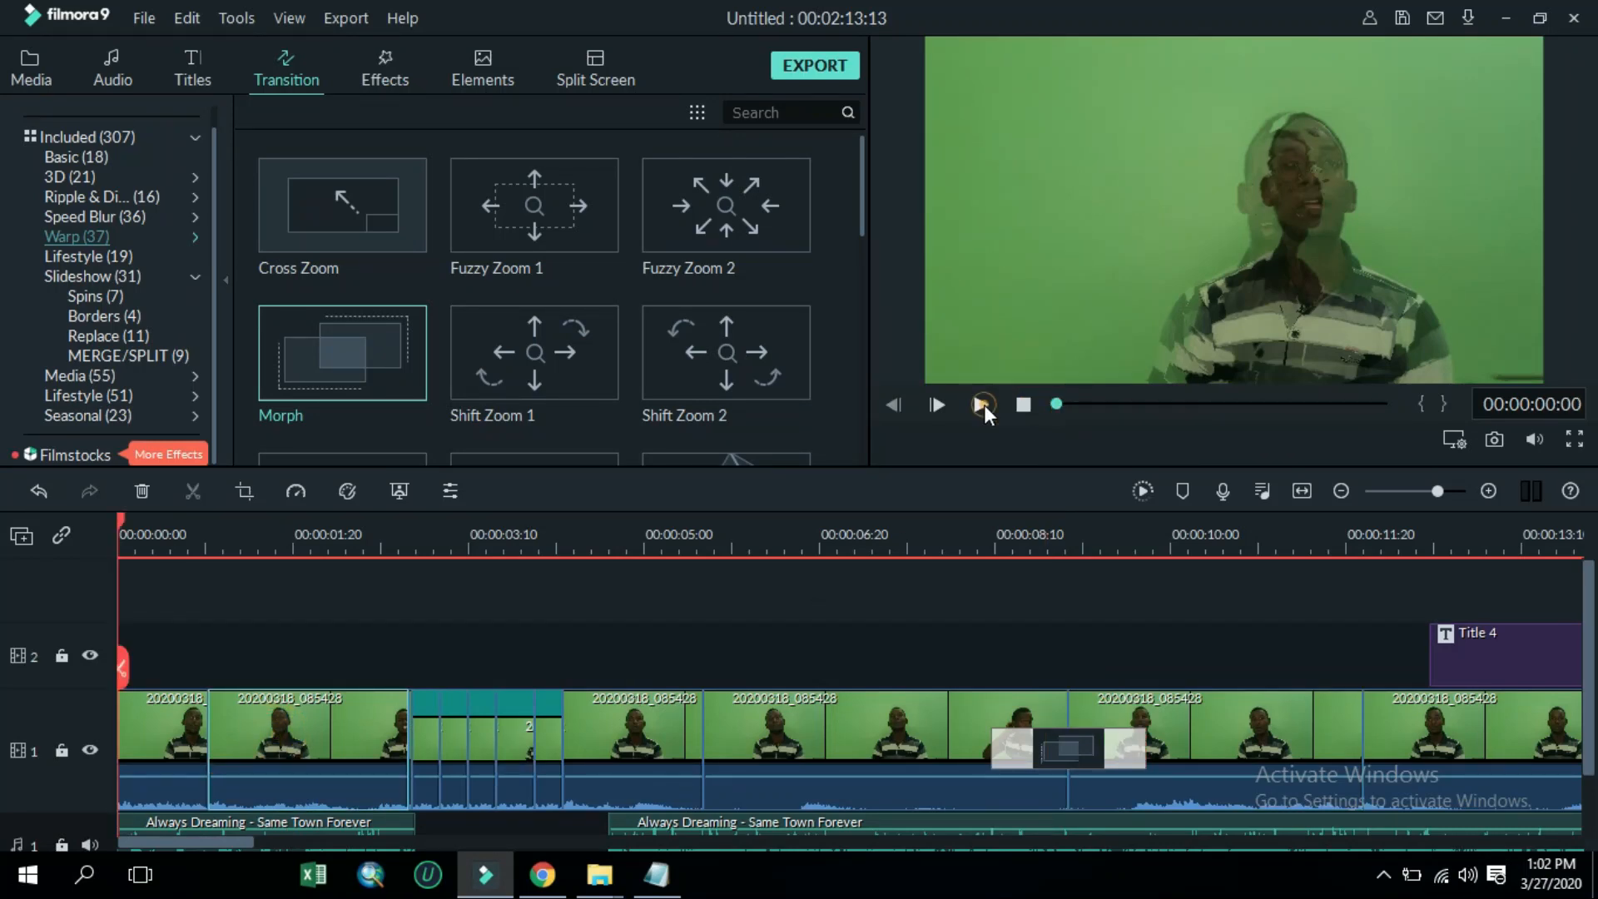
click(982, 405)
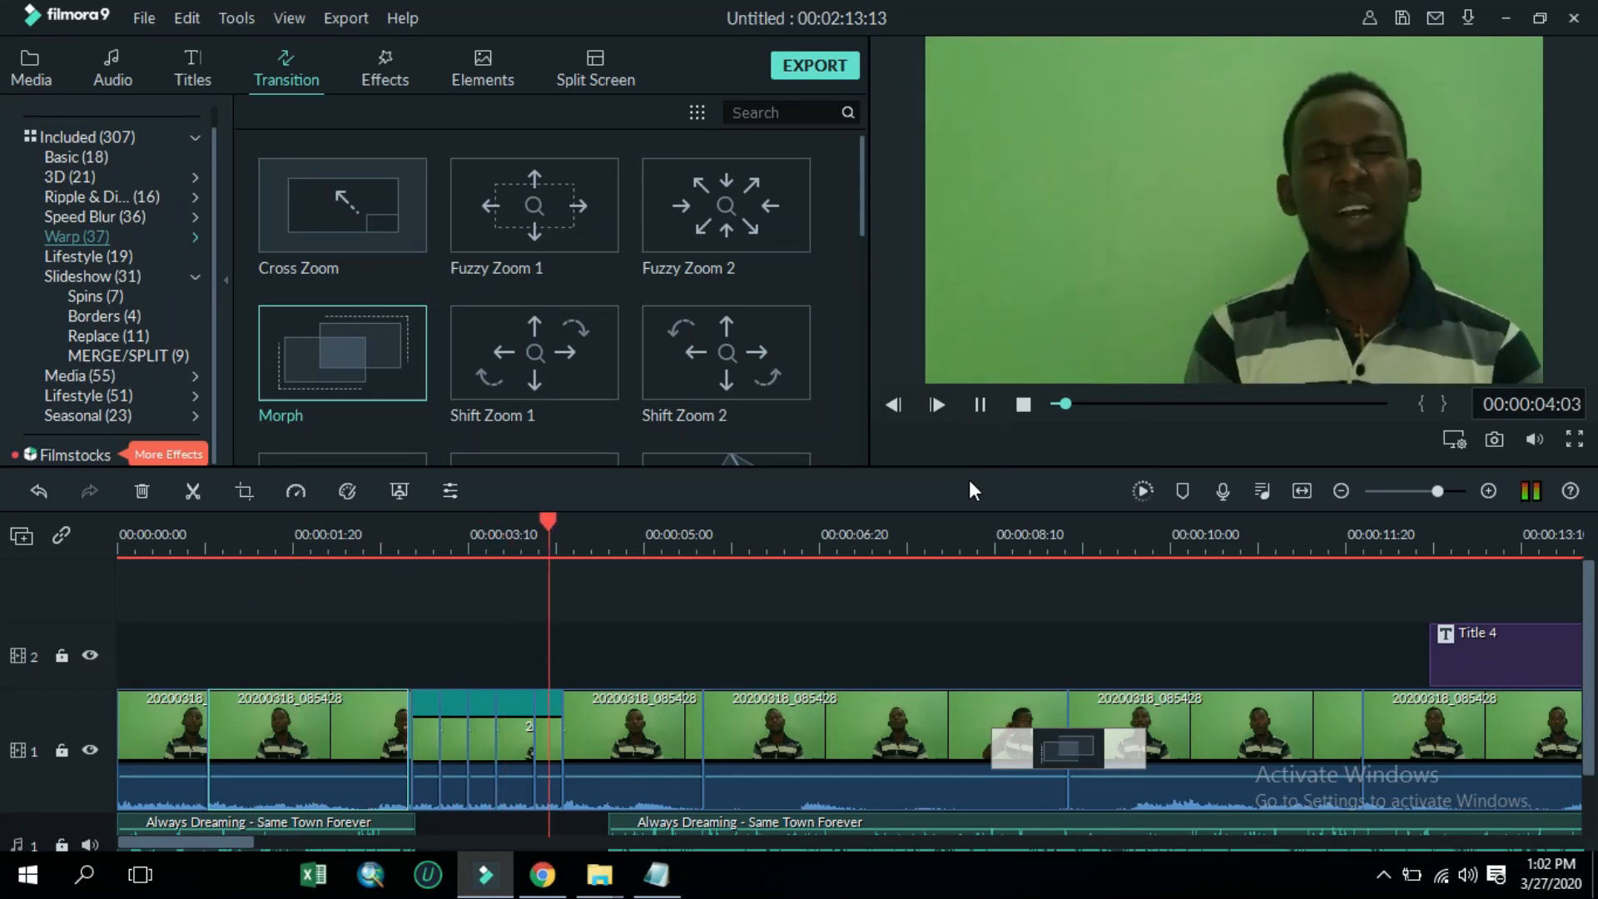
key(space)
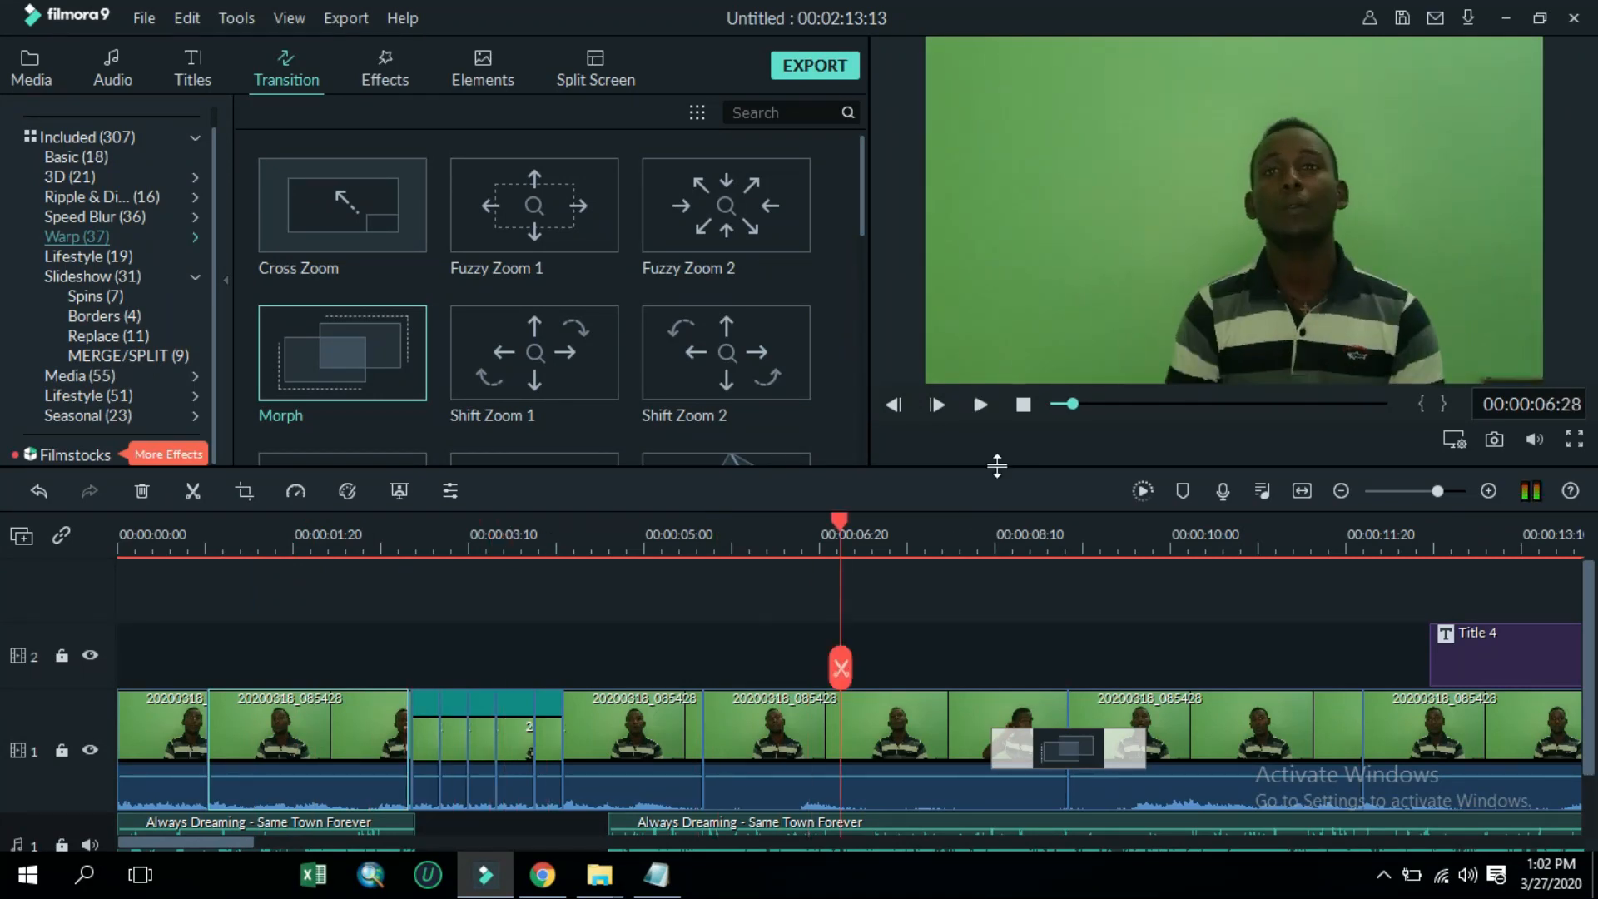
Delete the tiny clip fragment just before the first Fast 2.00x copy
click(1458, 491)
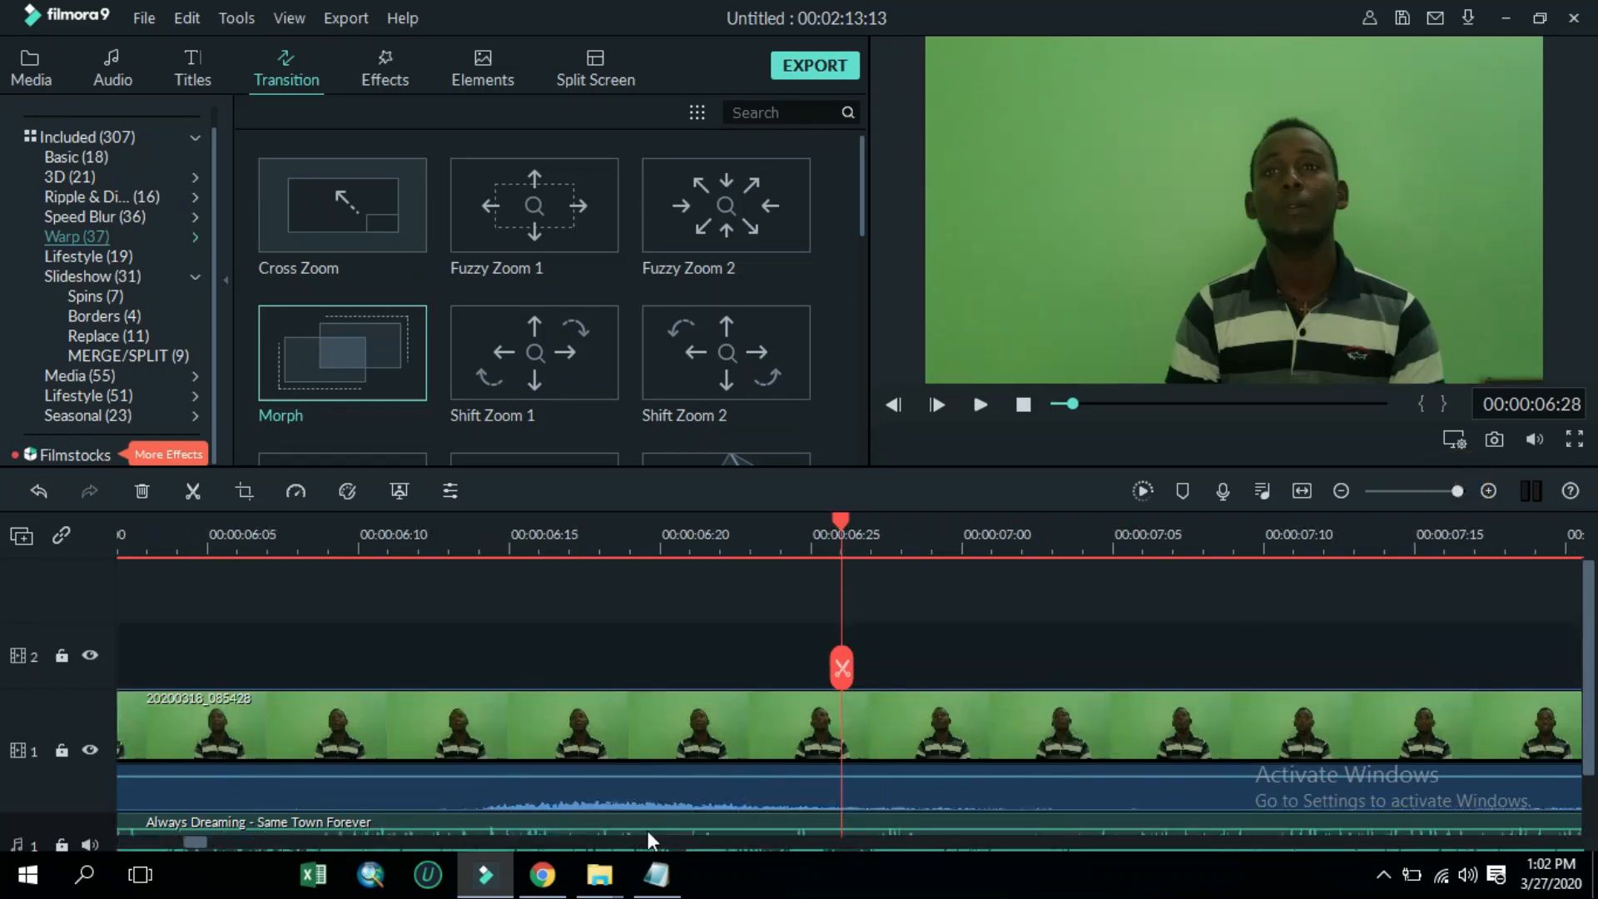
drag(183, 844, 151, 847)
click(504, 726)
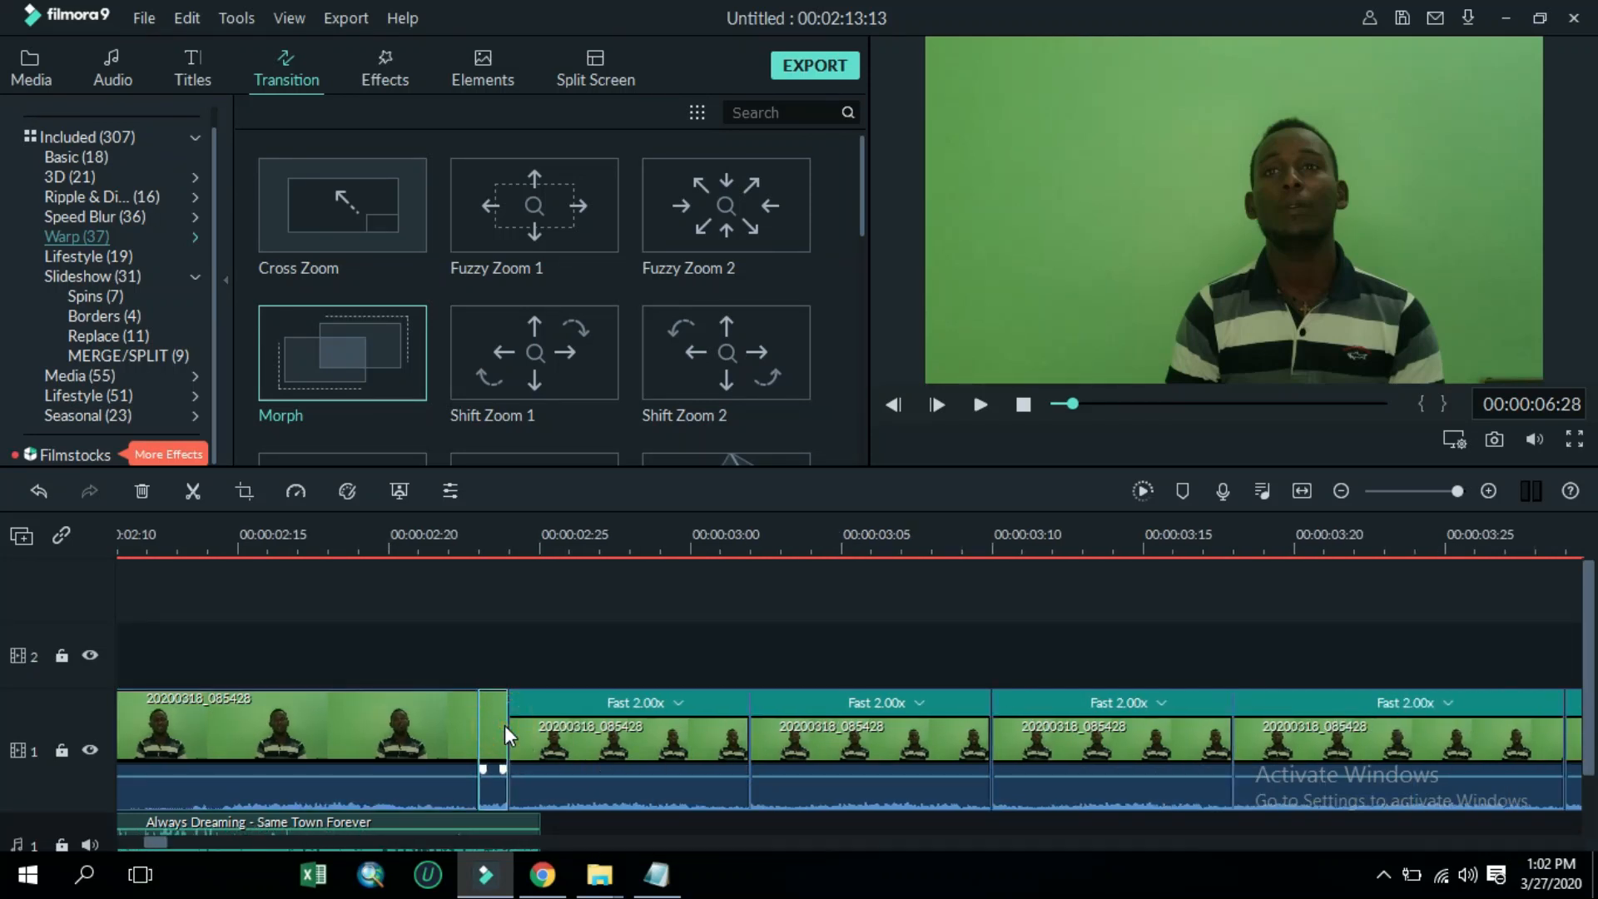
click(143, 492)
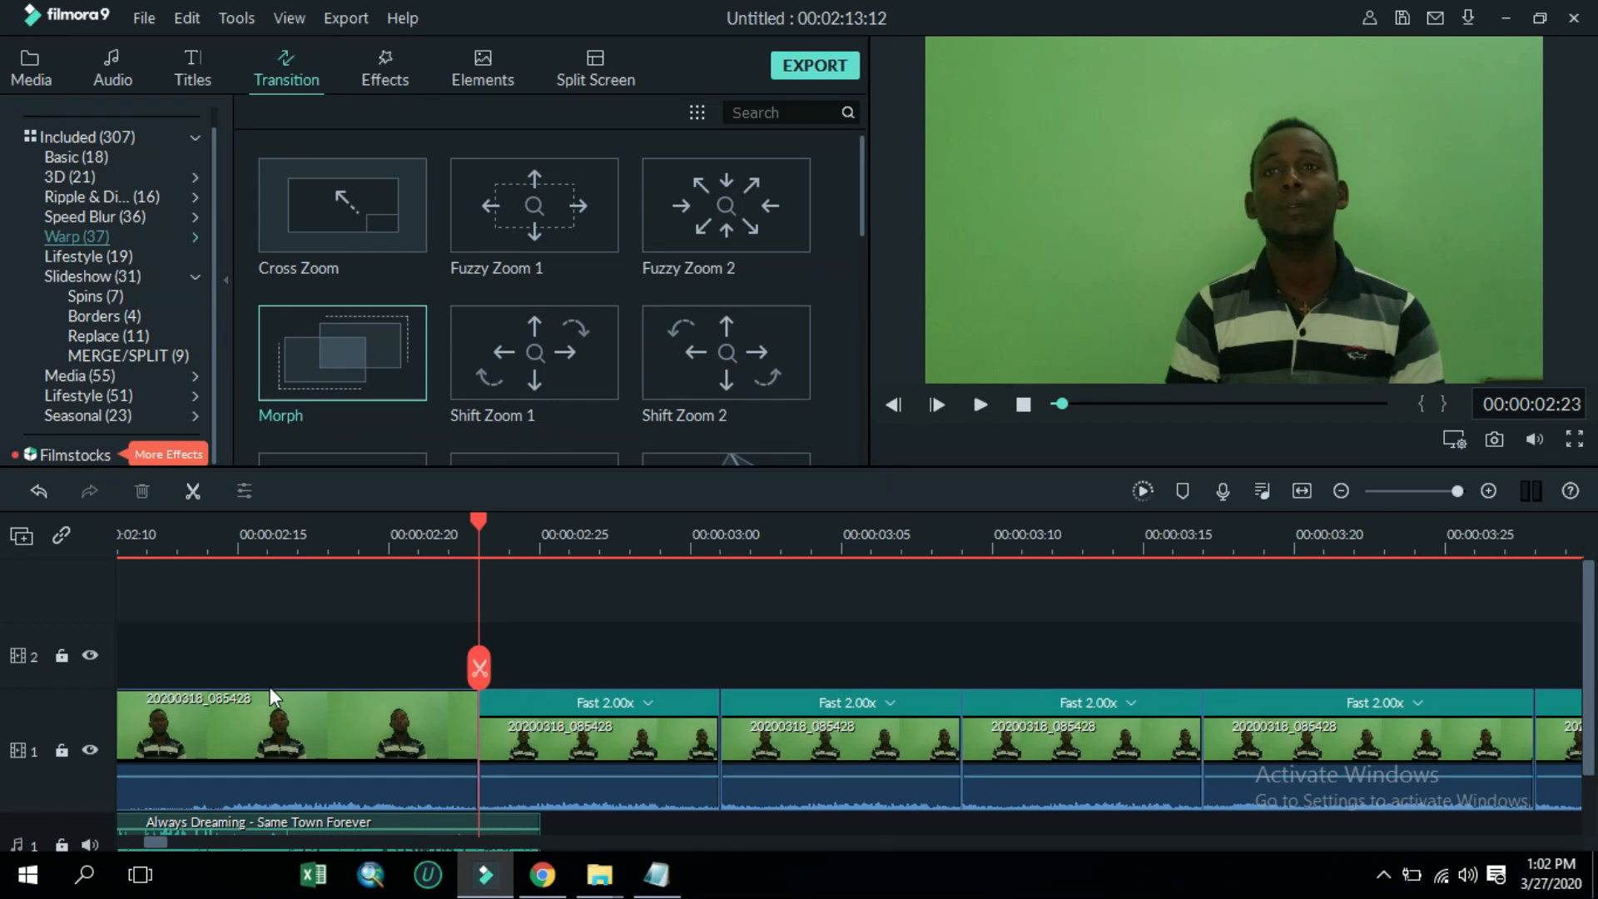
Delete the fourth Fast 2.00x sped-up copy from the stutter section
key(space)
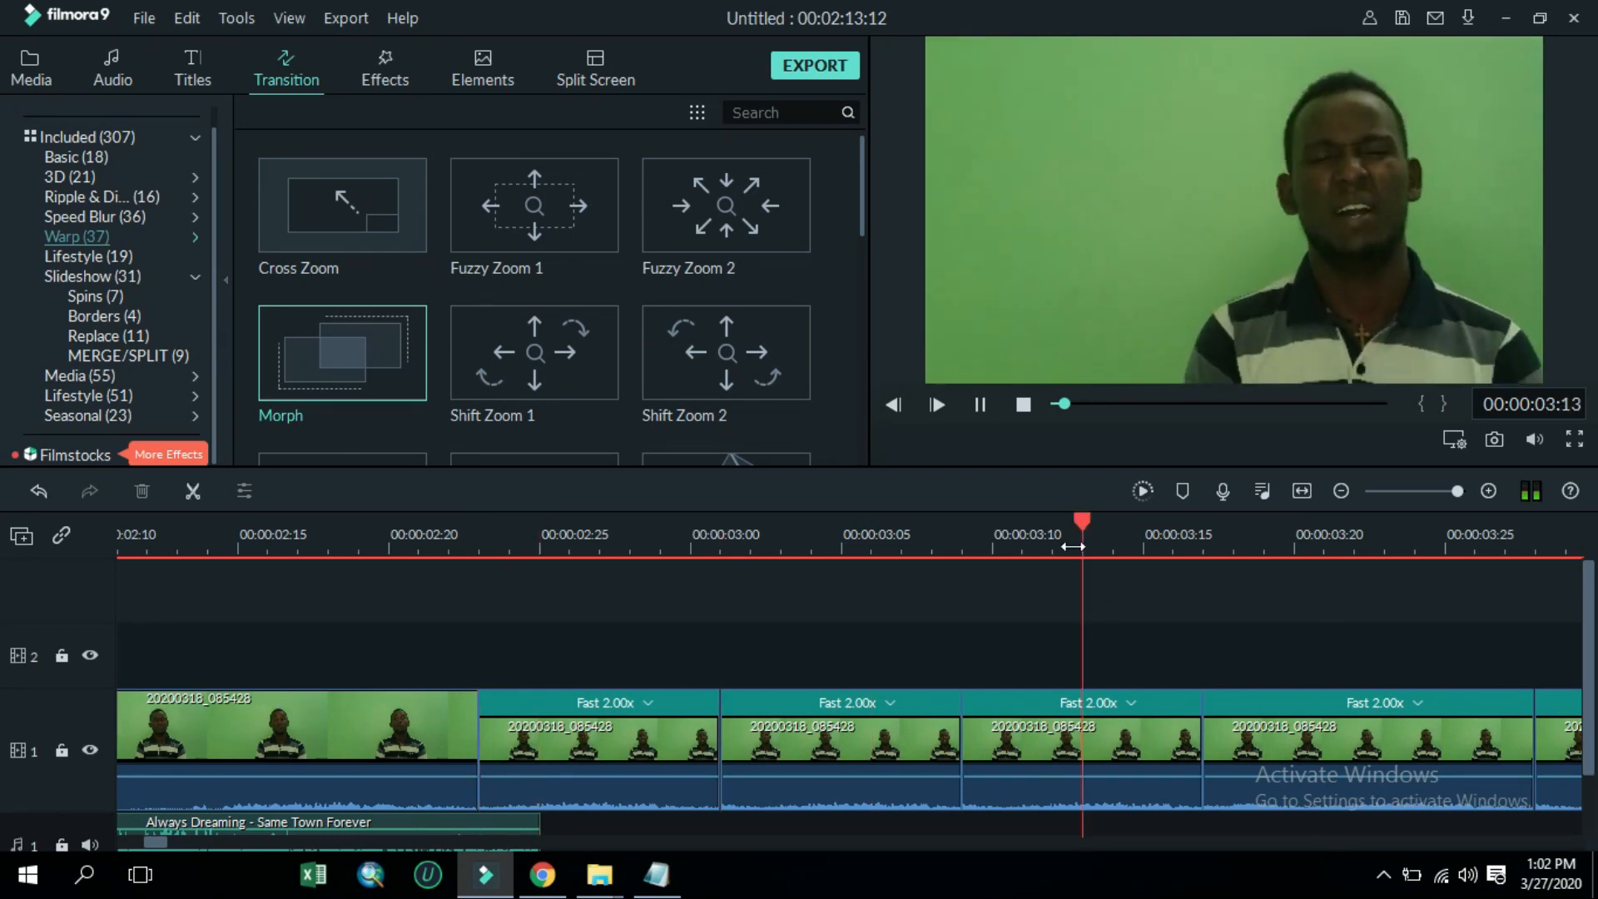
key(space)
click(927, 746)
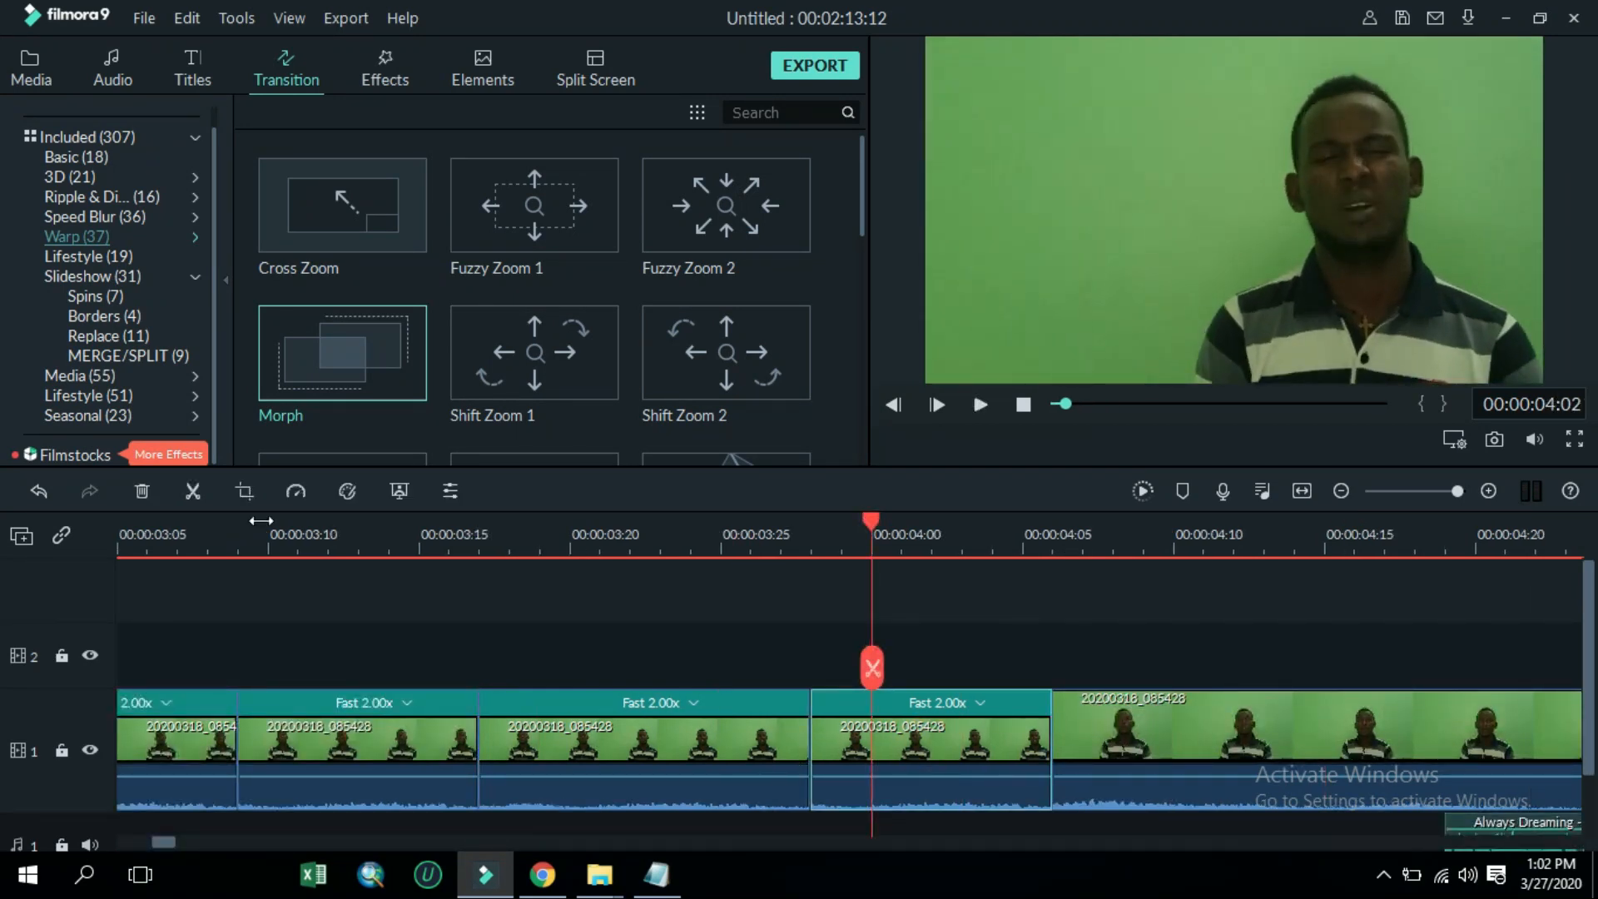
click(143, 491)
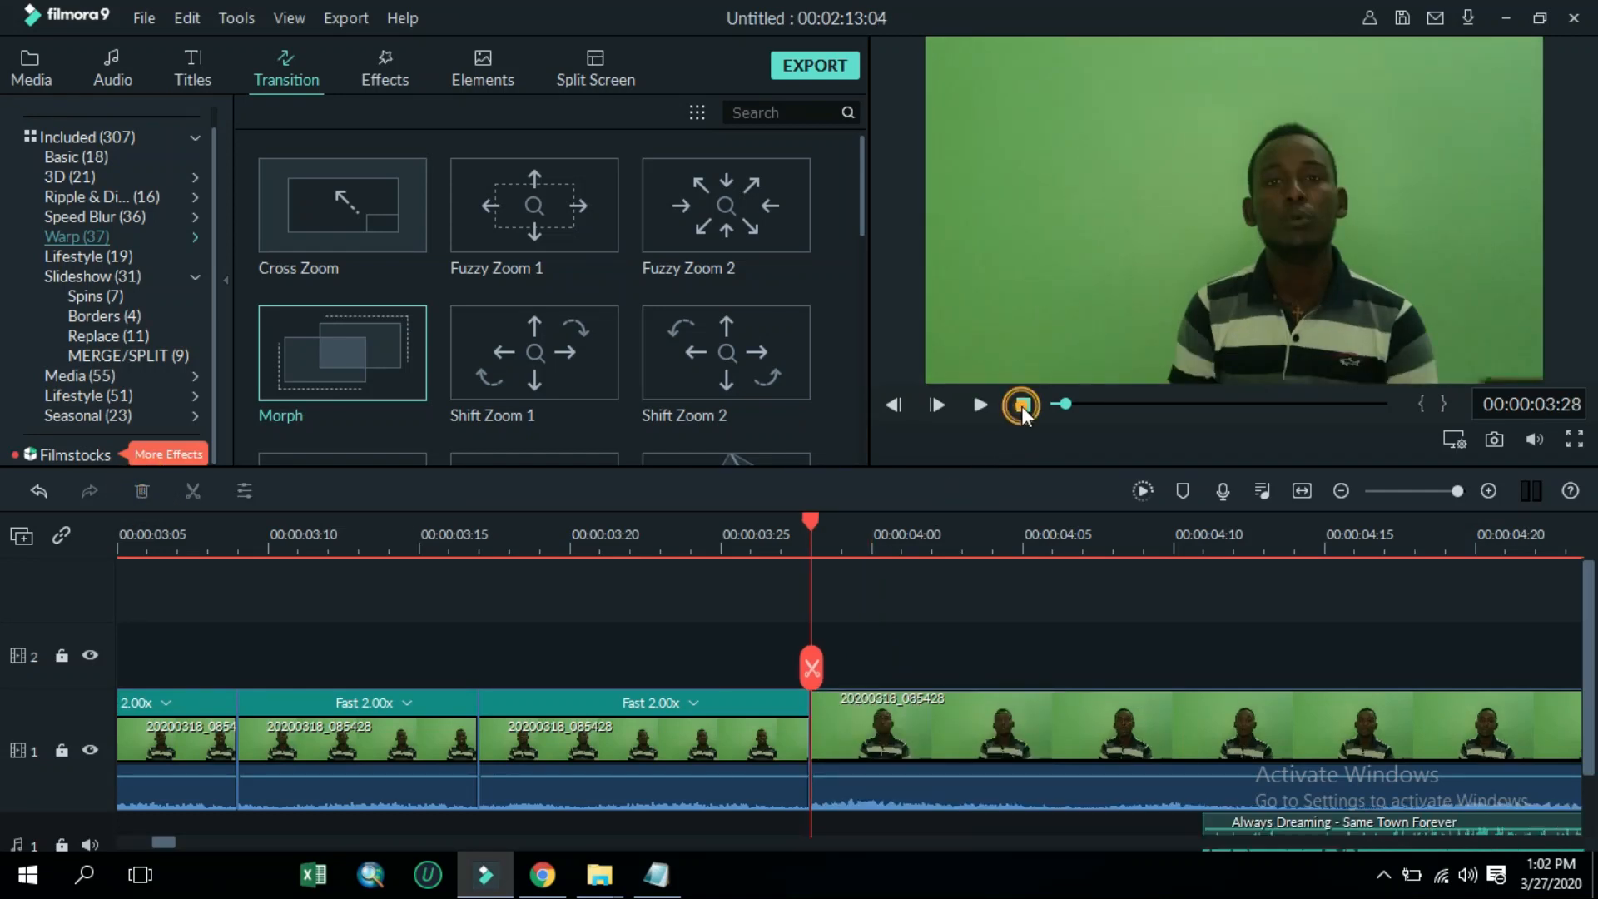
Preview the stutter section from the start of the timeline
click(1022, 406)
click(980, 407)
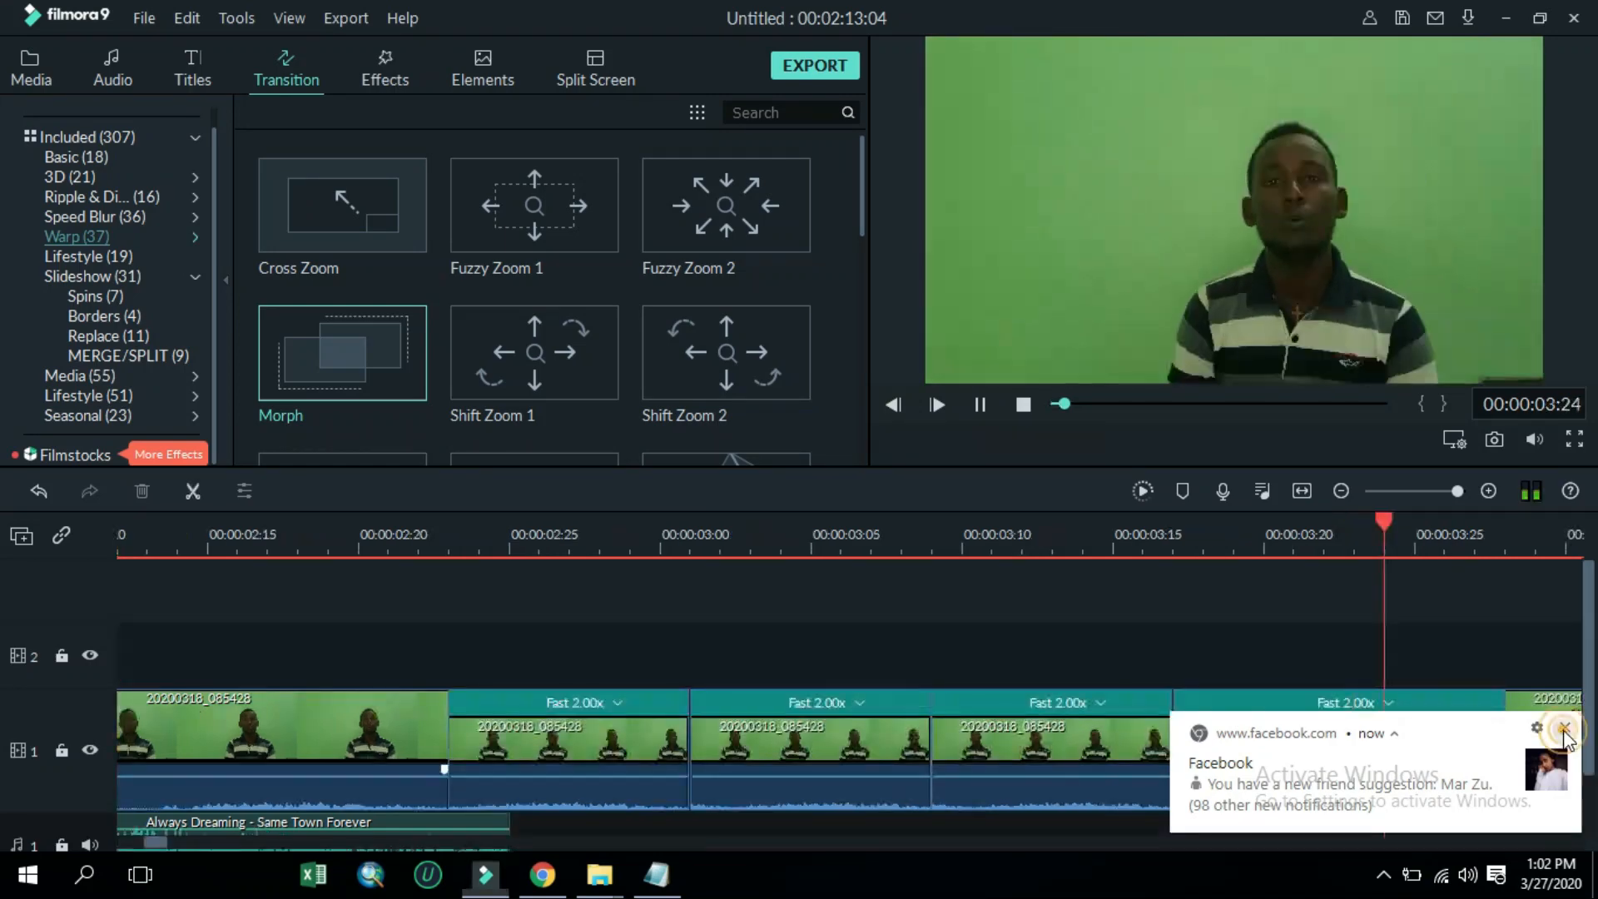
click(1564, 729)
click(1022, 405)
click(985, 411)
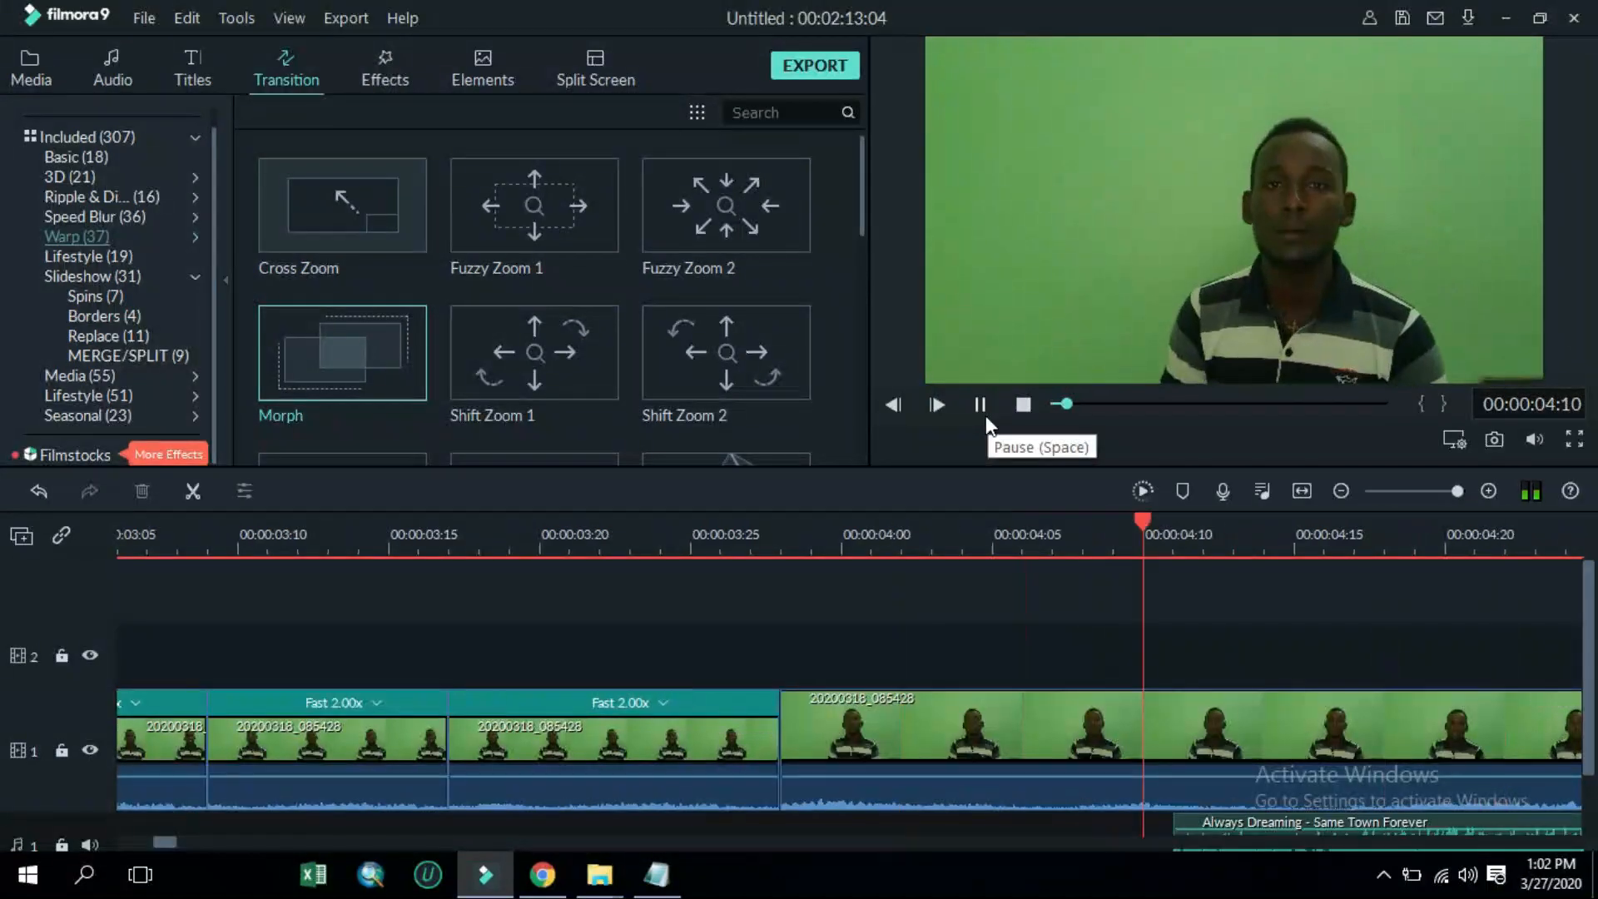
click(986, 417)
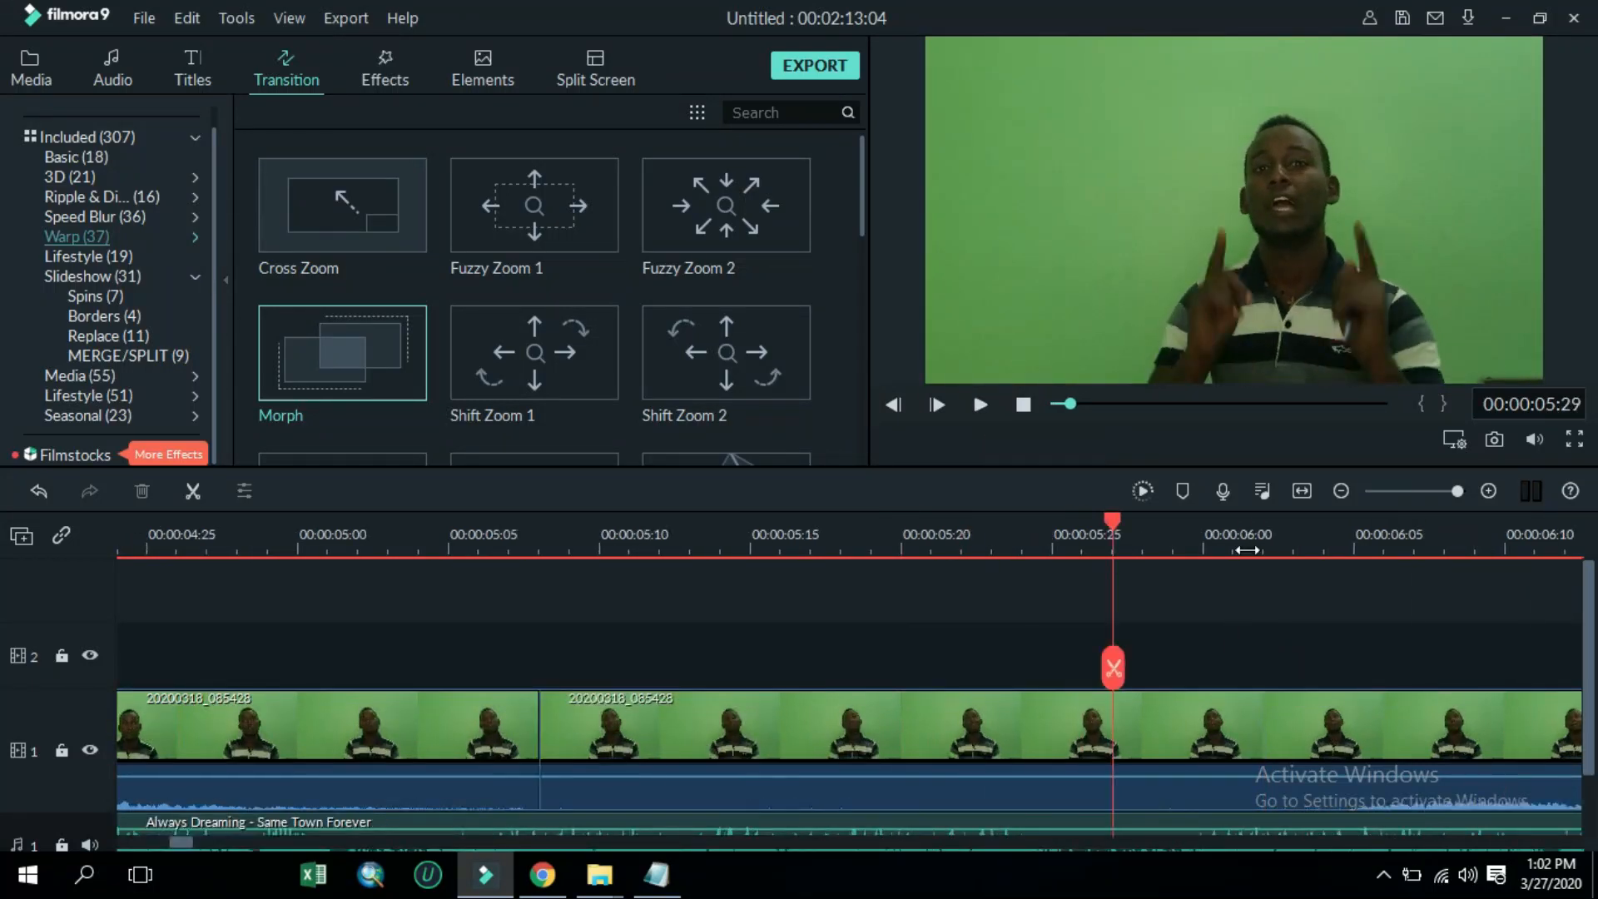
Add a Speed Blur Blurry Cross 3 transition after the last sped-up copy
mouse_move(189, 843)
mouse_down()
mouse_move(152, 838)
mouse_move(178, 849)
mouse_up()
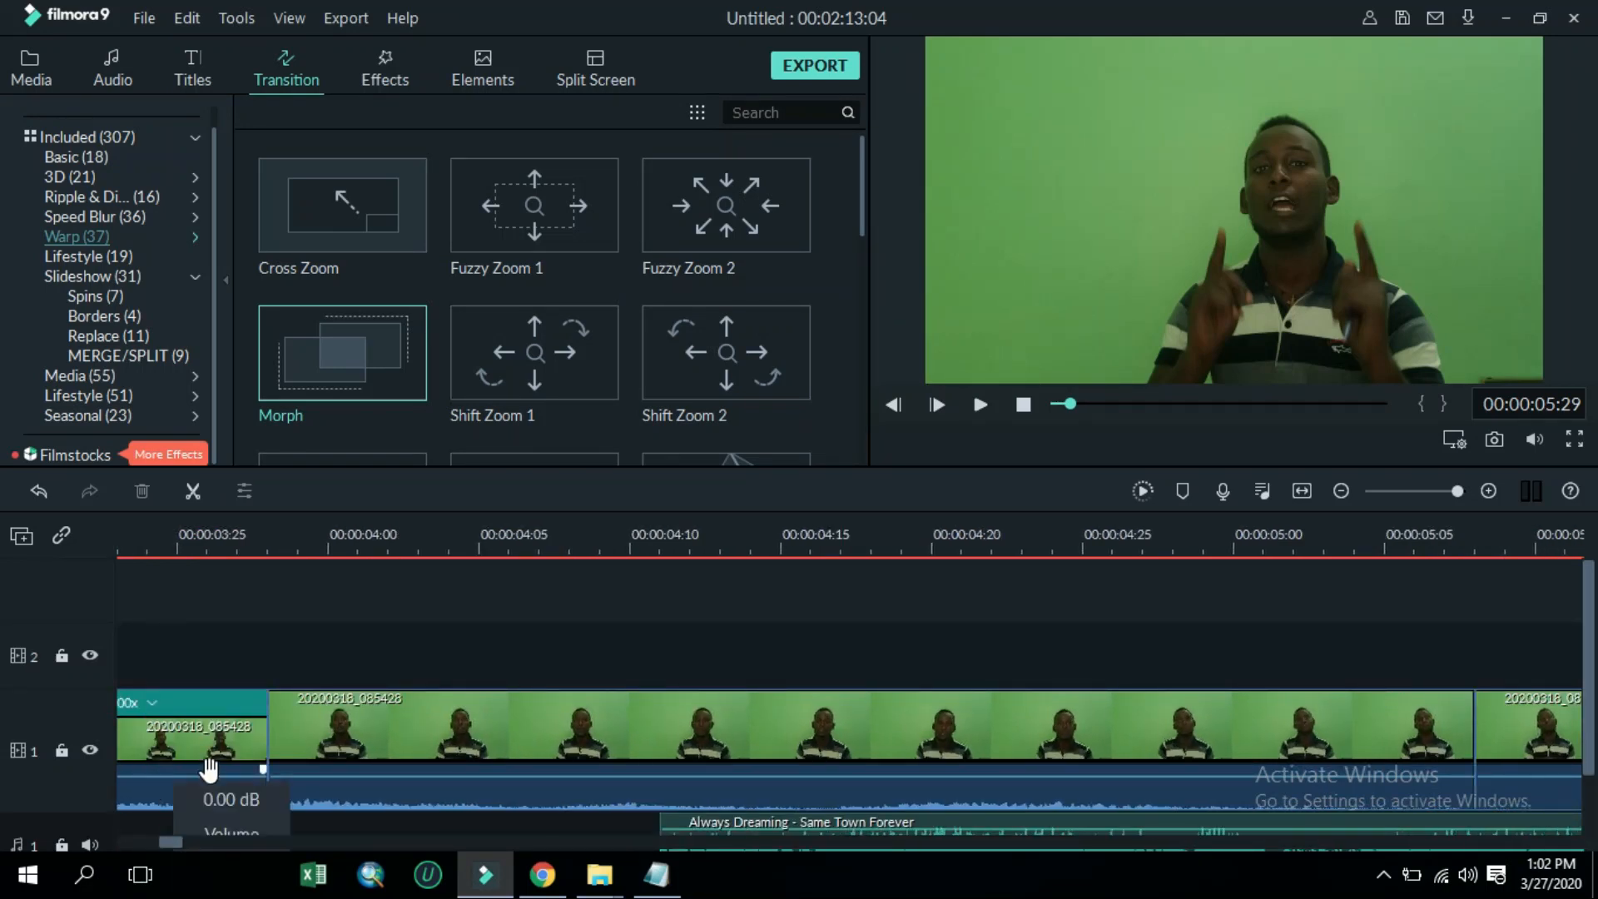
click(401, 745)
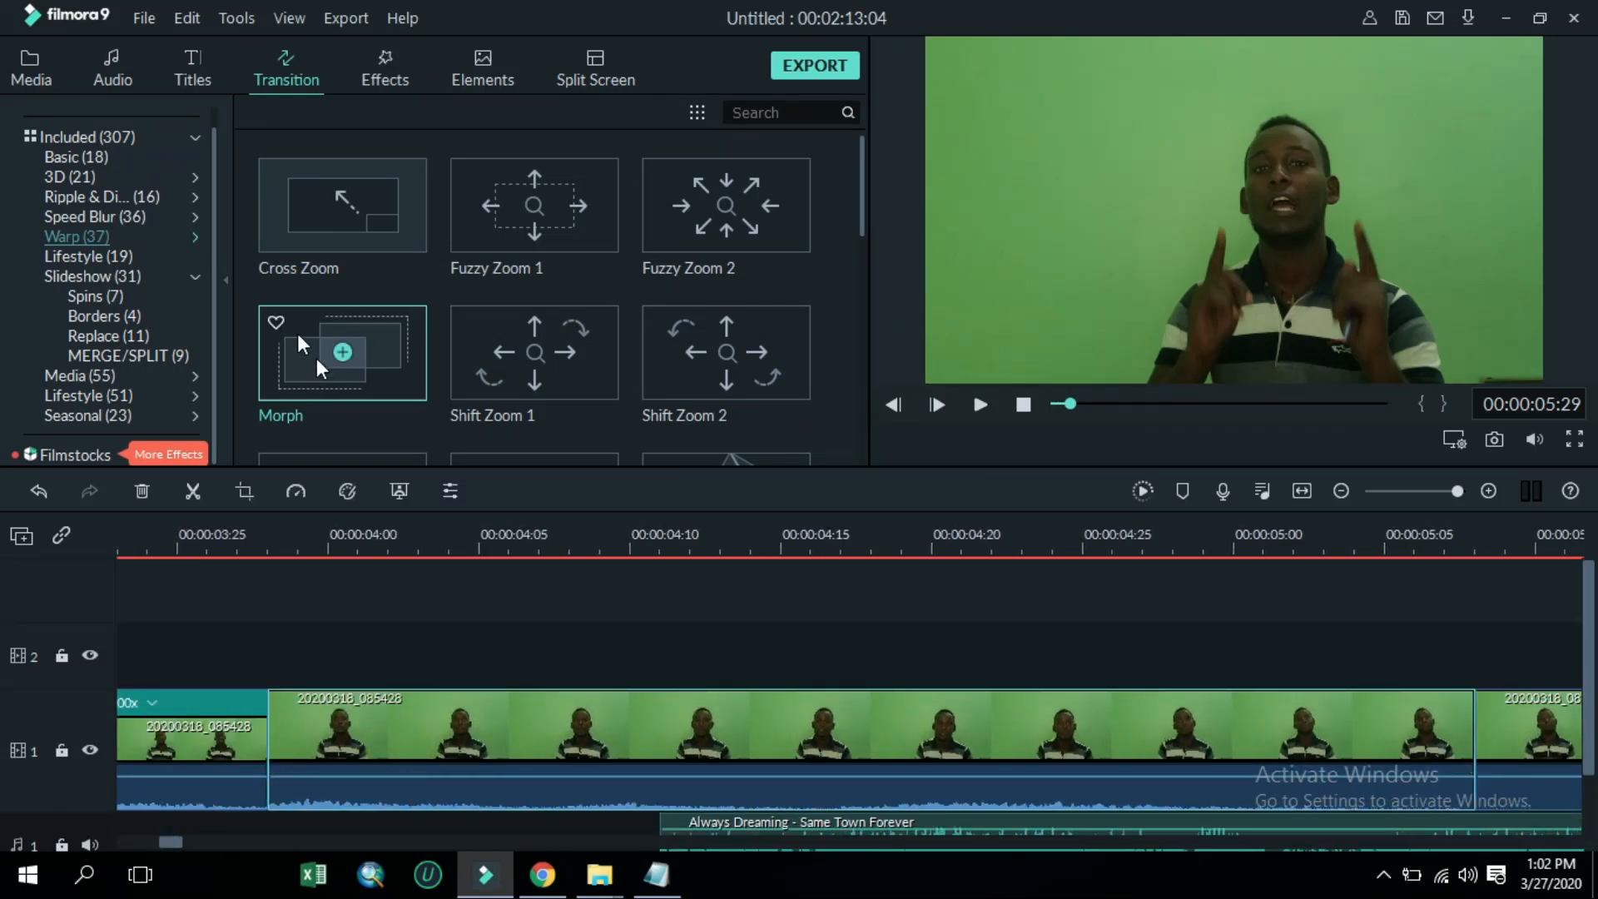
click(103, 220)
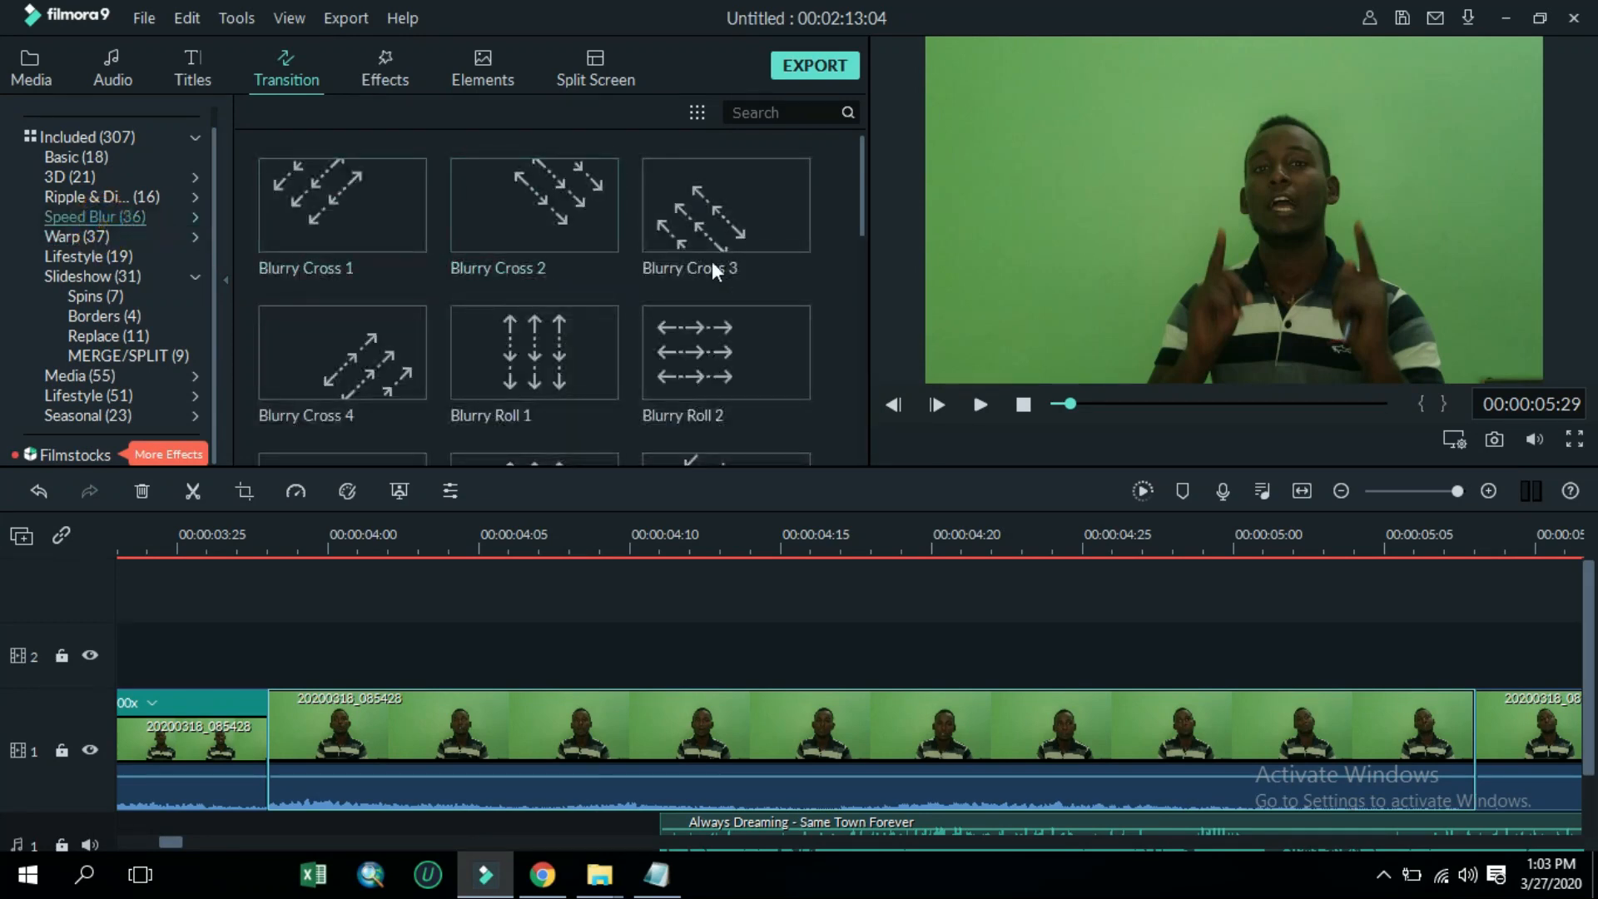
drag(772, 237, 321, 766)
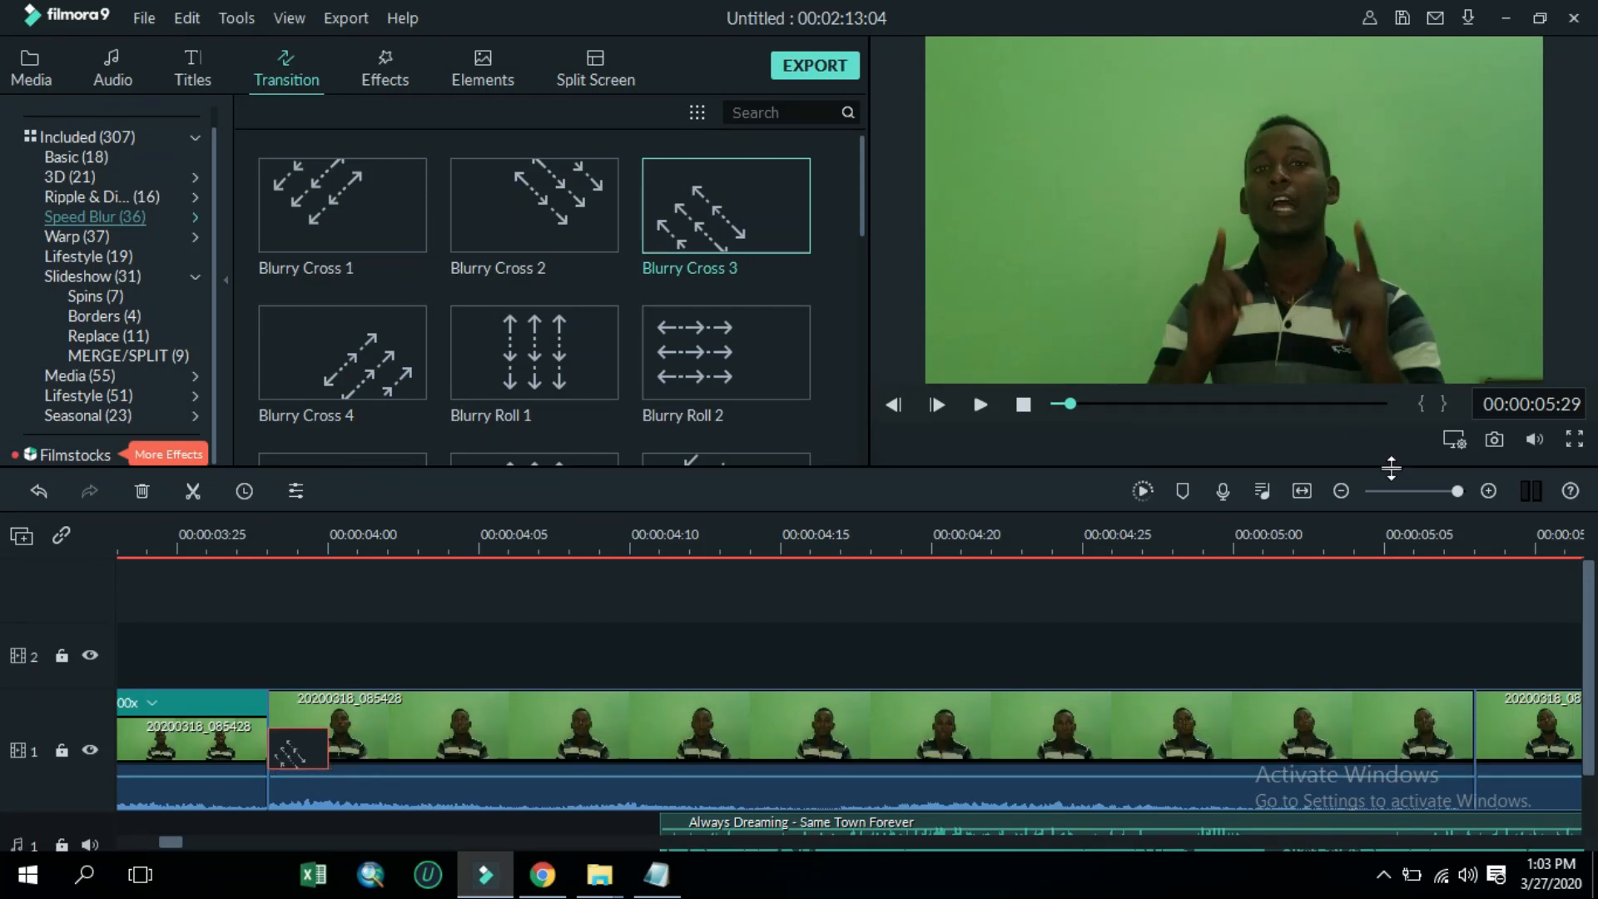
Review the arrangement of clips across the whole timeline
click(1406, 490)
click(232, 845)
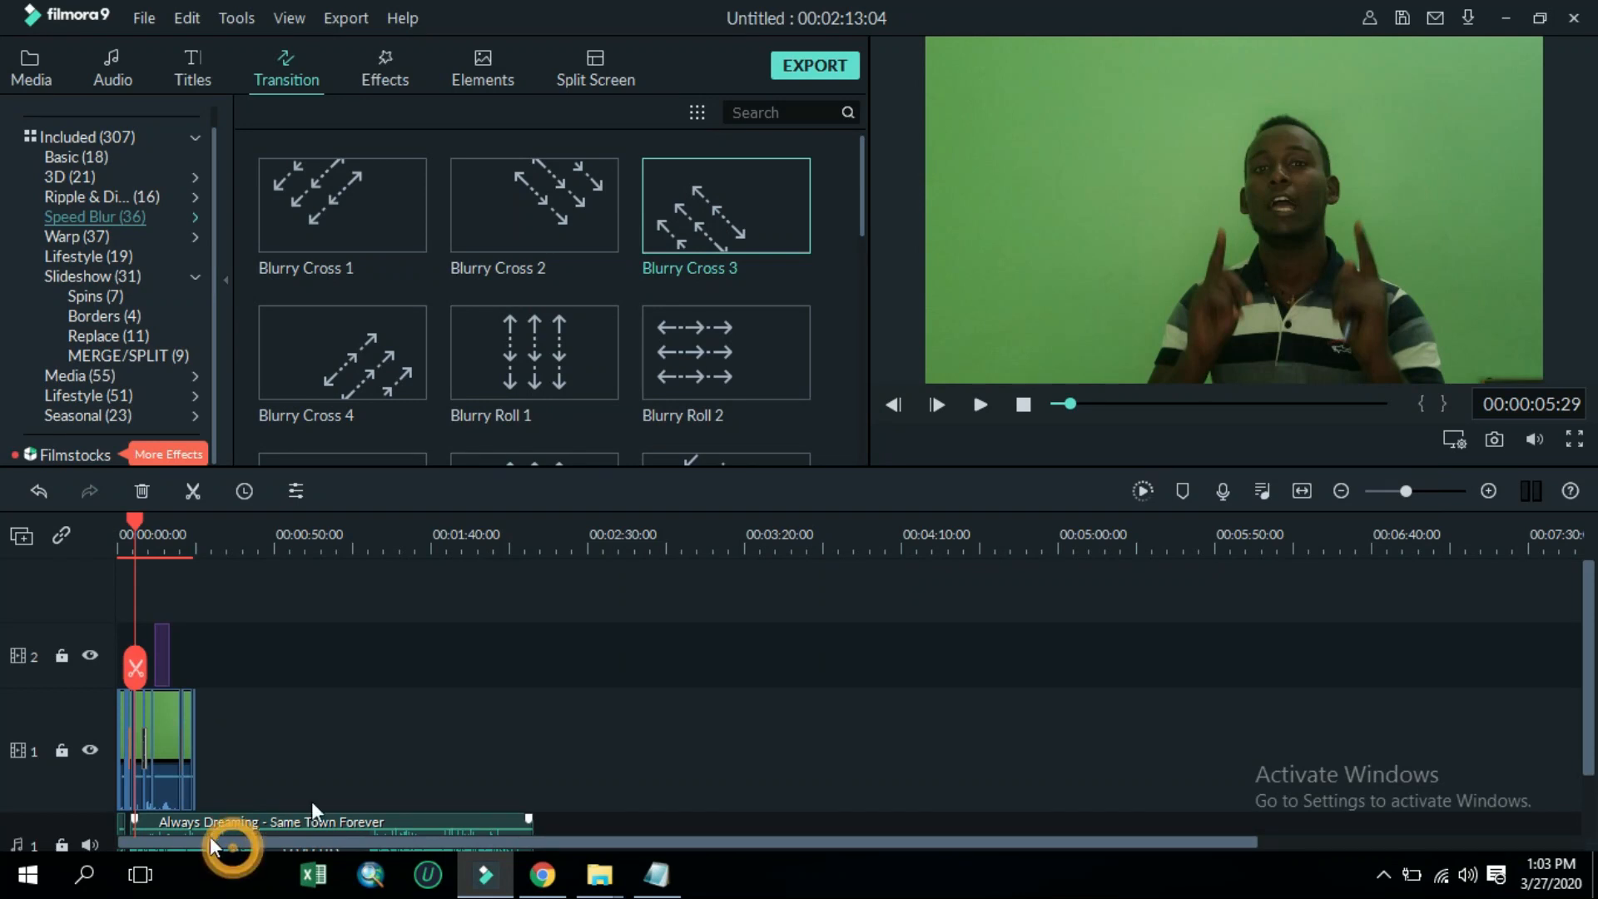
click(1433, 493)
drag(1043, 760, 322, 717)
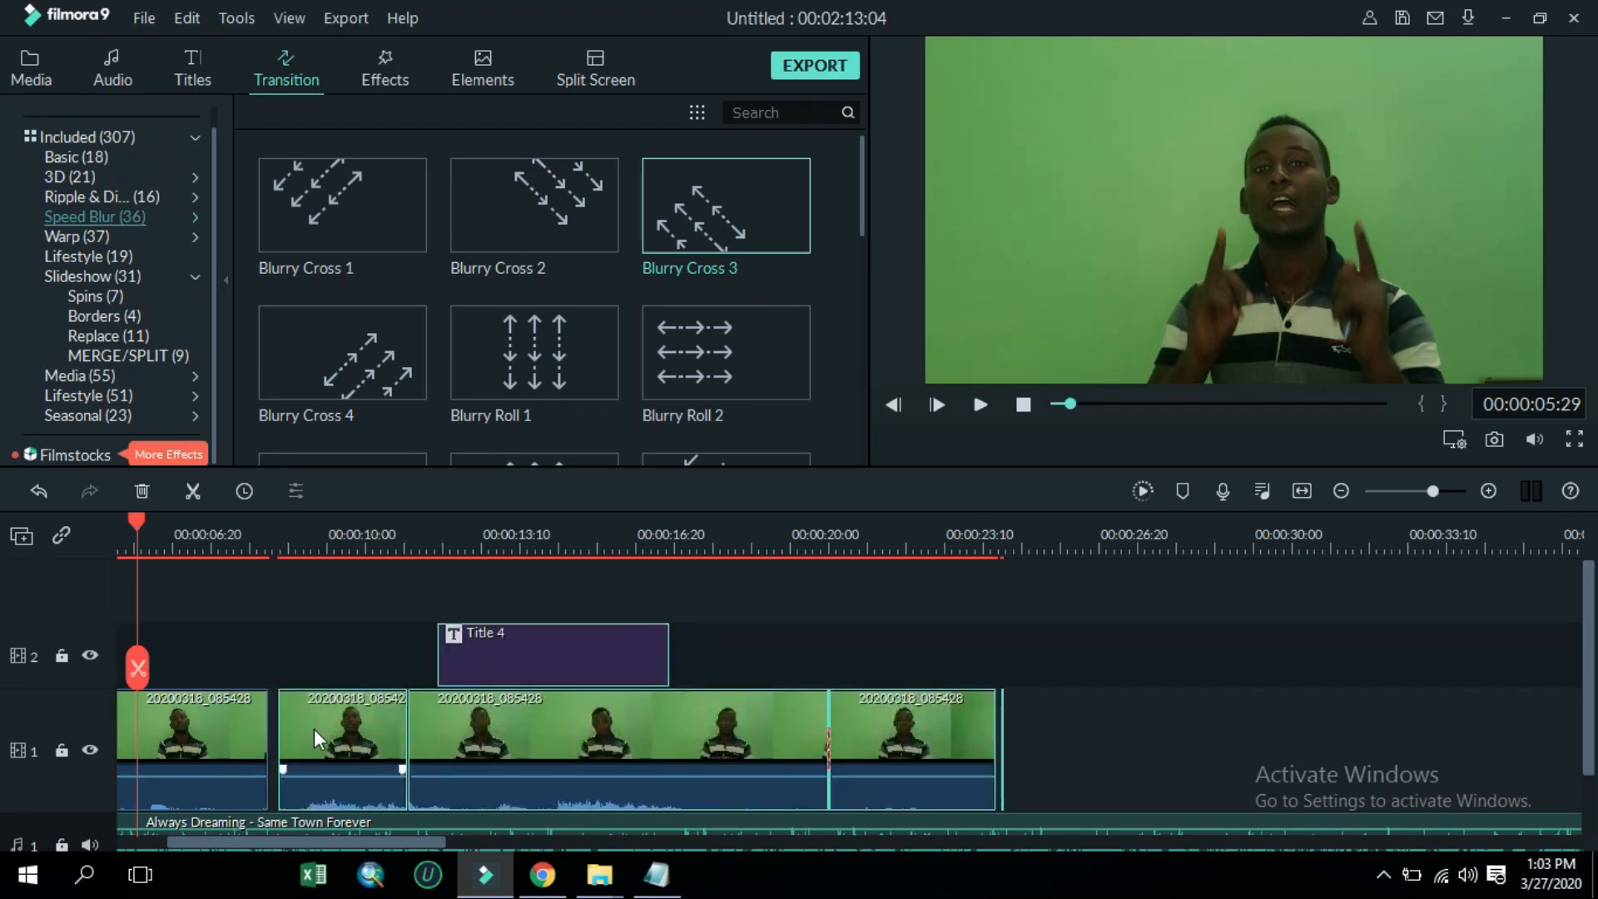
click(253, 758)
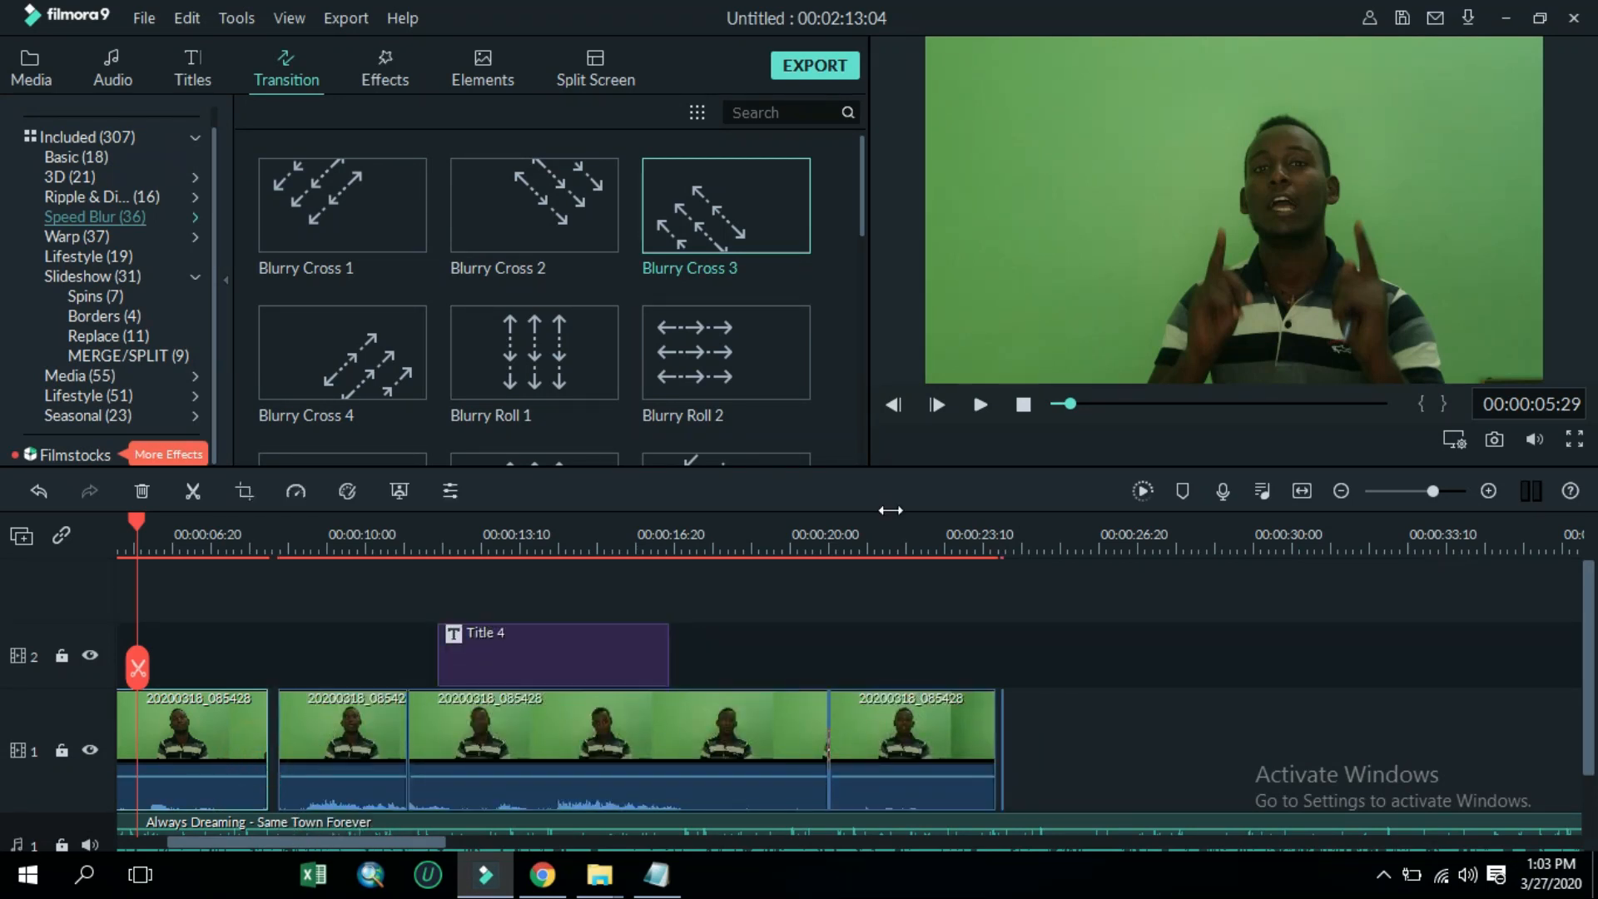
Add a Speed Blur Blurry Cross 4 transition at the start of the clip following the stutter section
key(space)
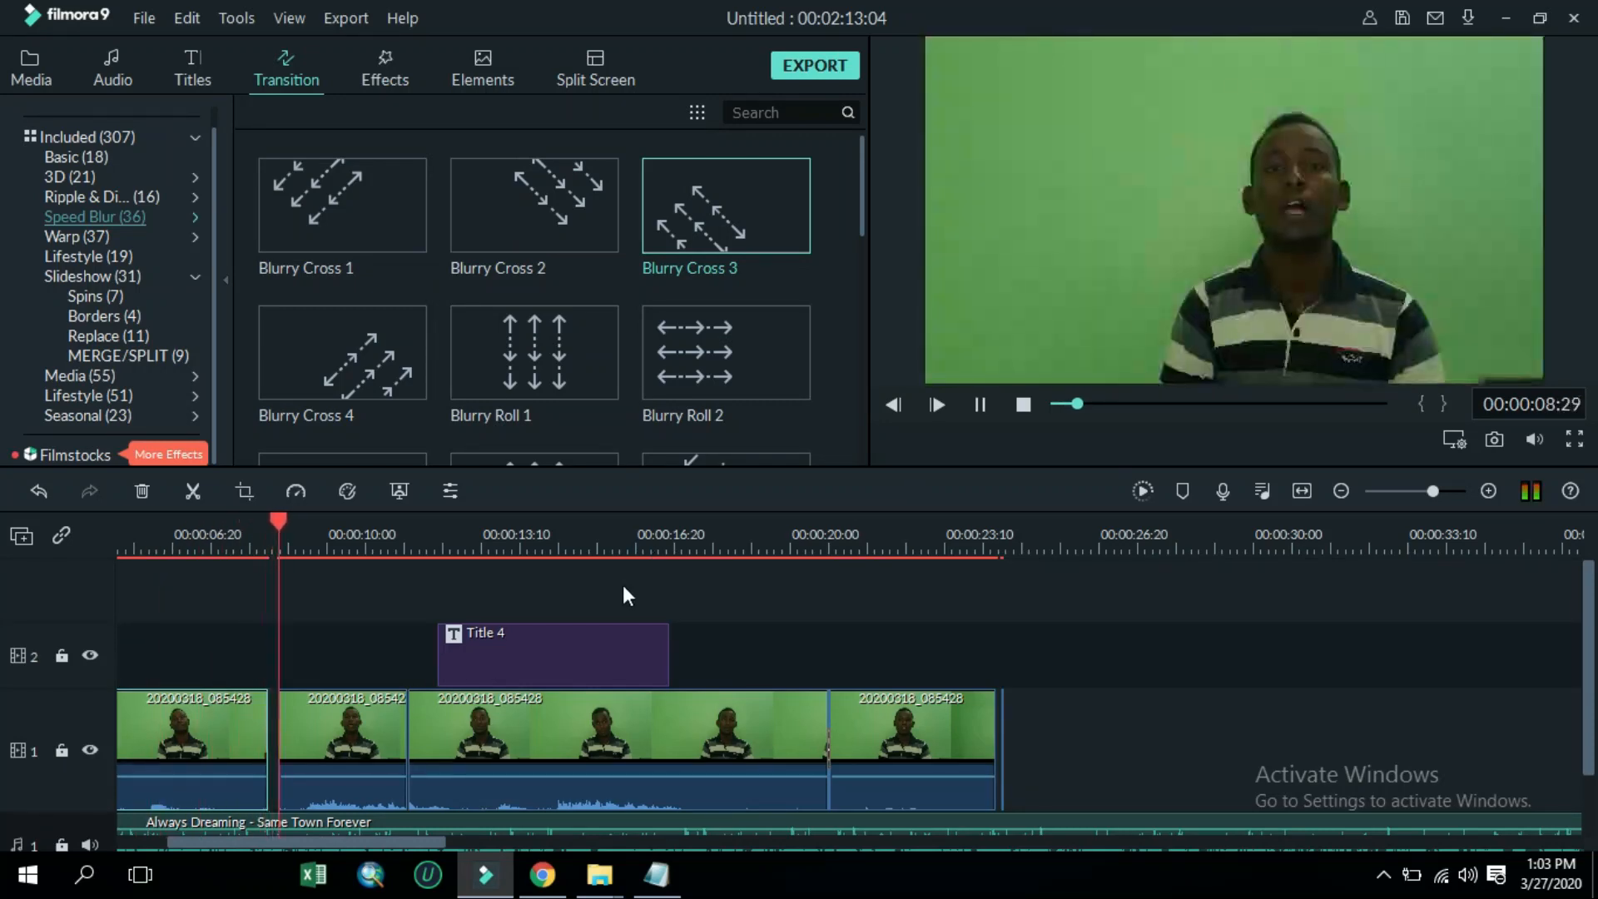
key(space)
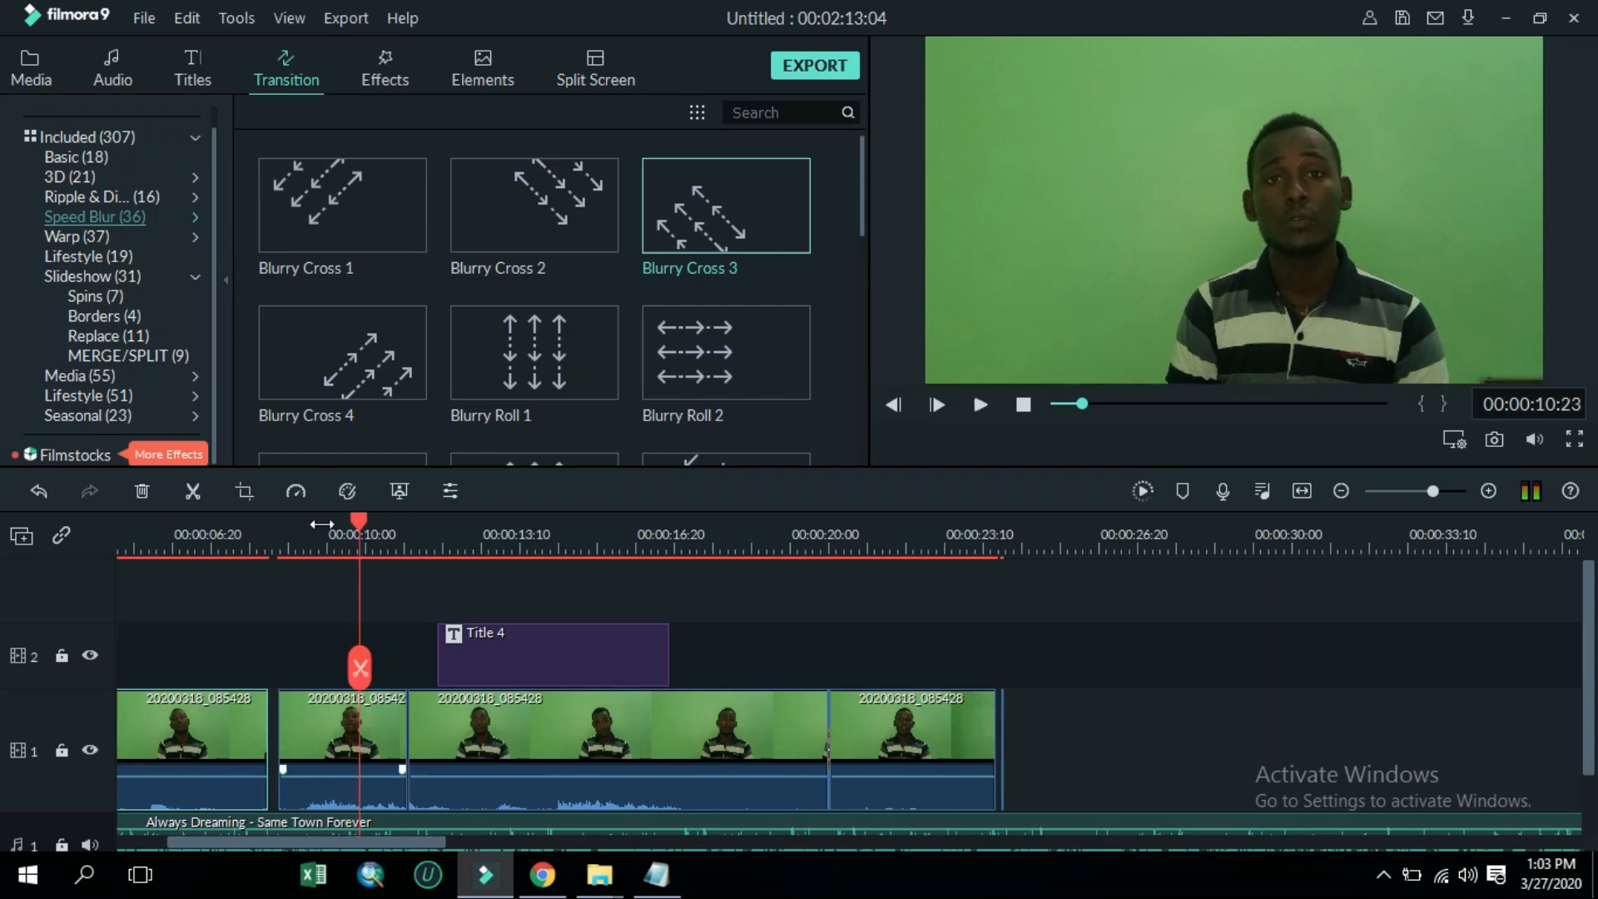
drag(367, 361, 295, 743)
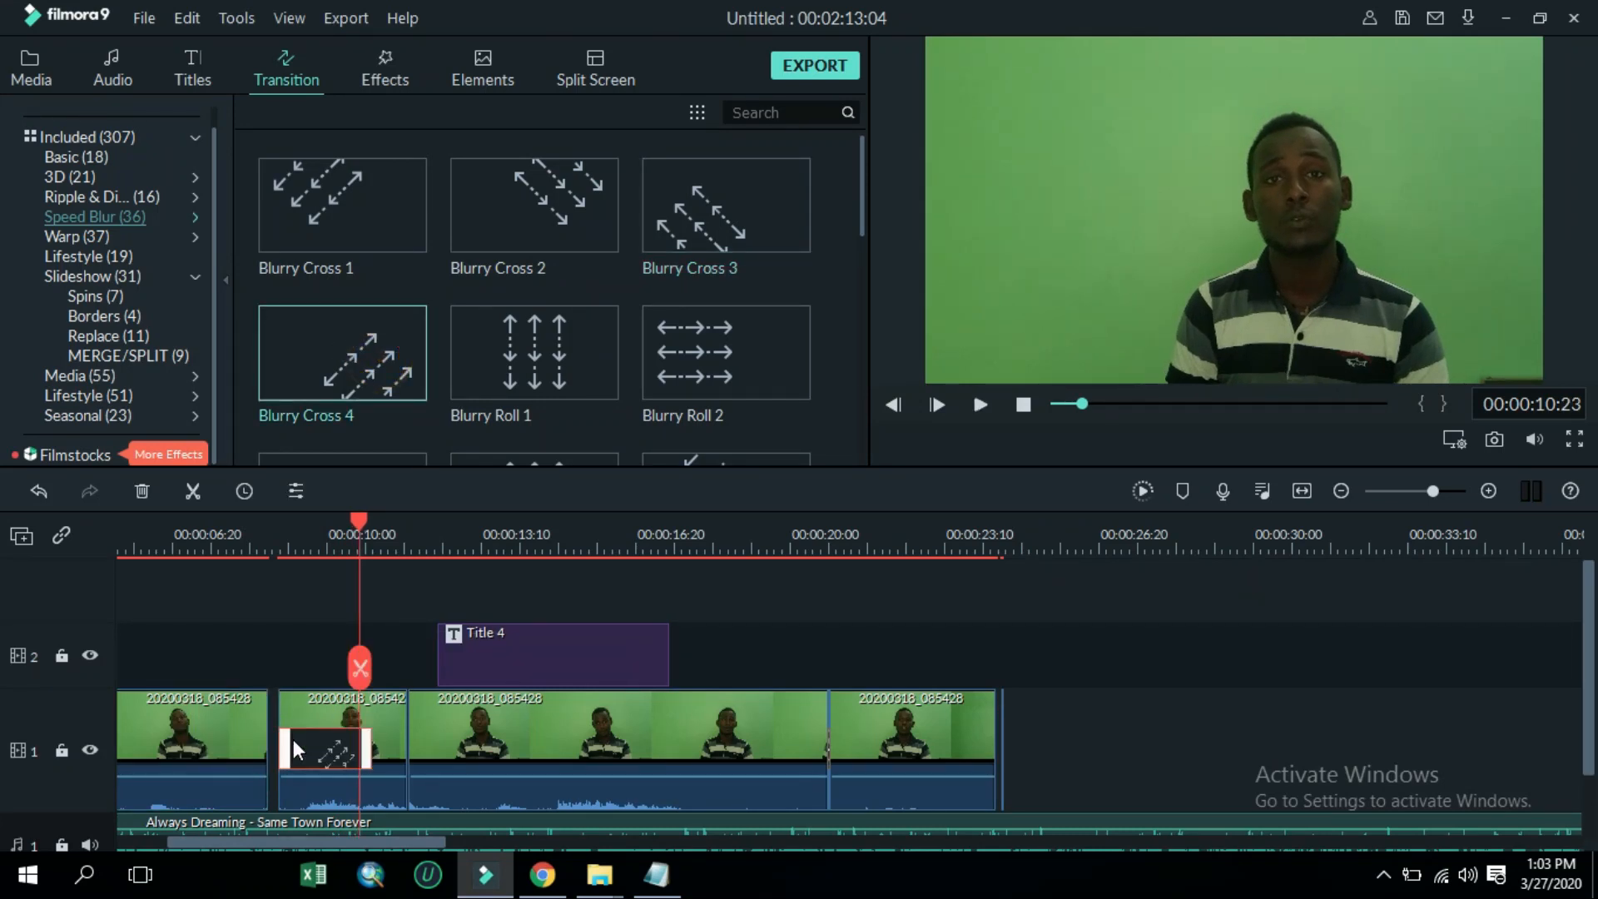
drag(287, 851, 176, 841)
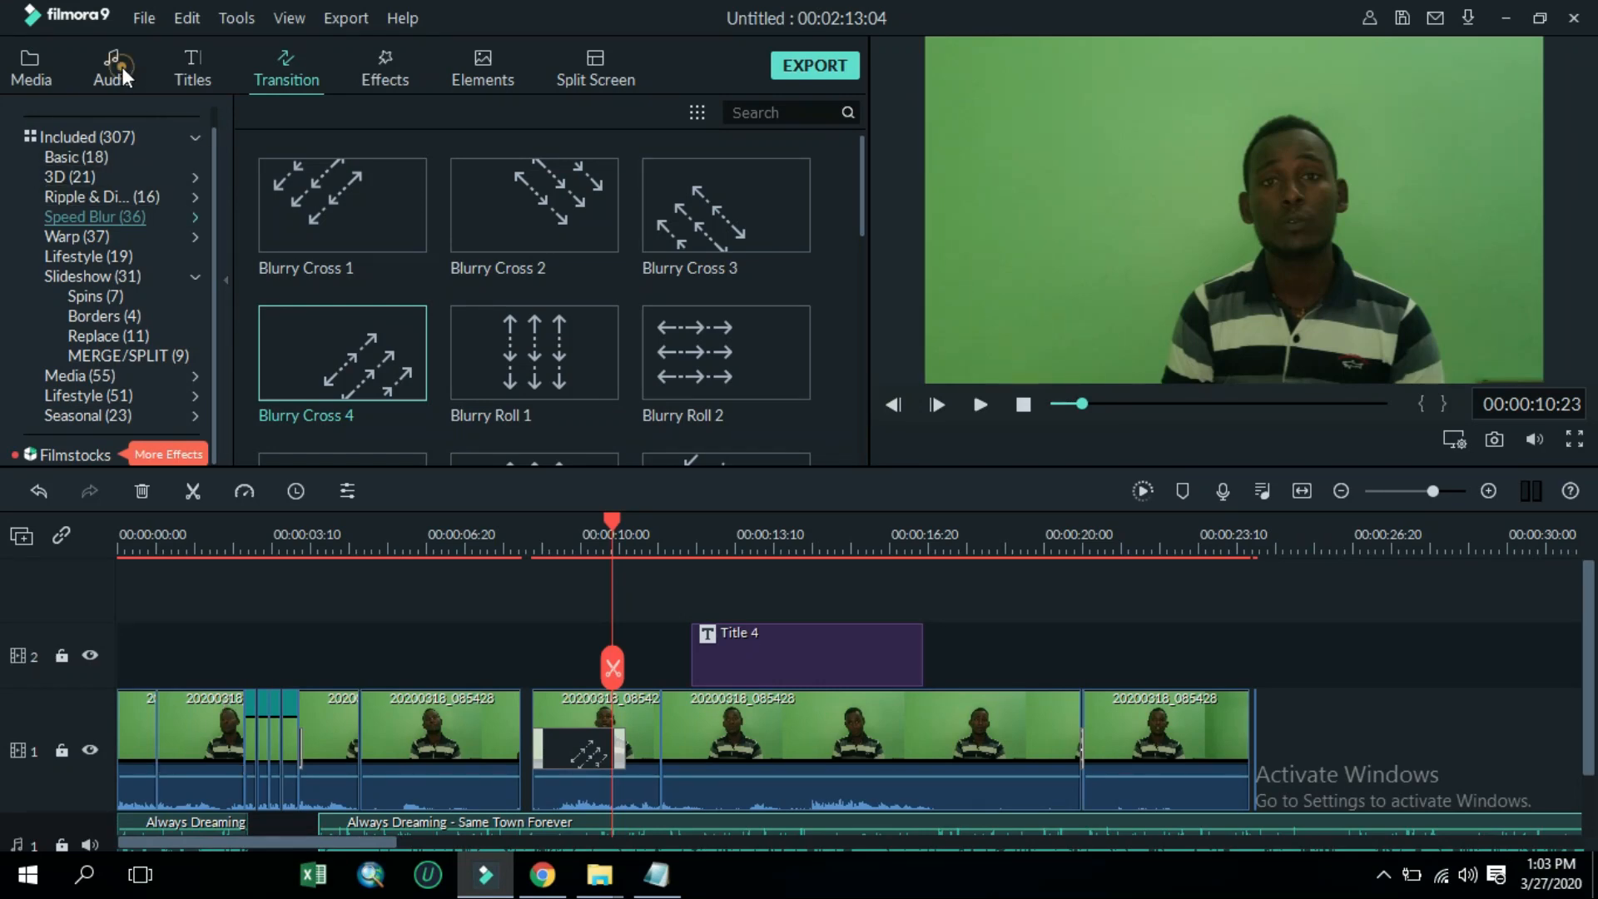
click(123, 76)
click(192, 60)
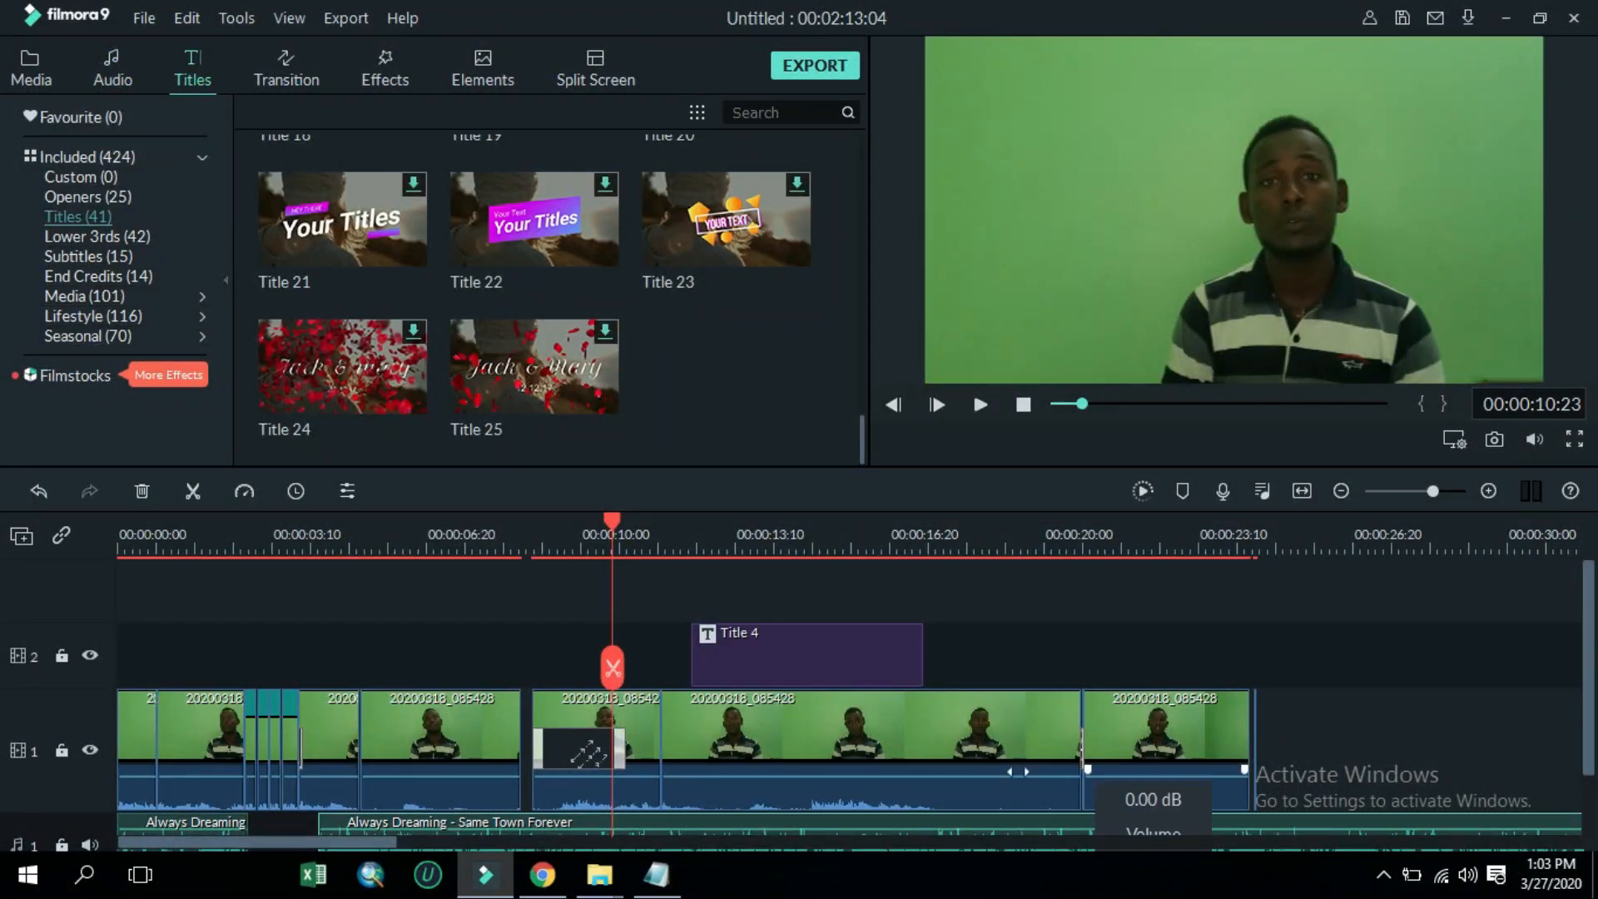
click(576, 71)
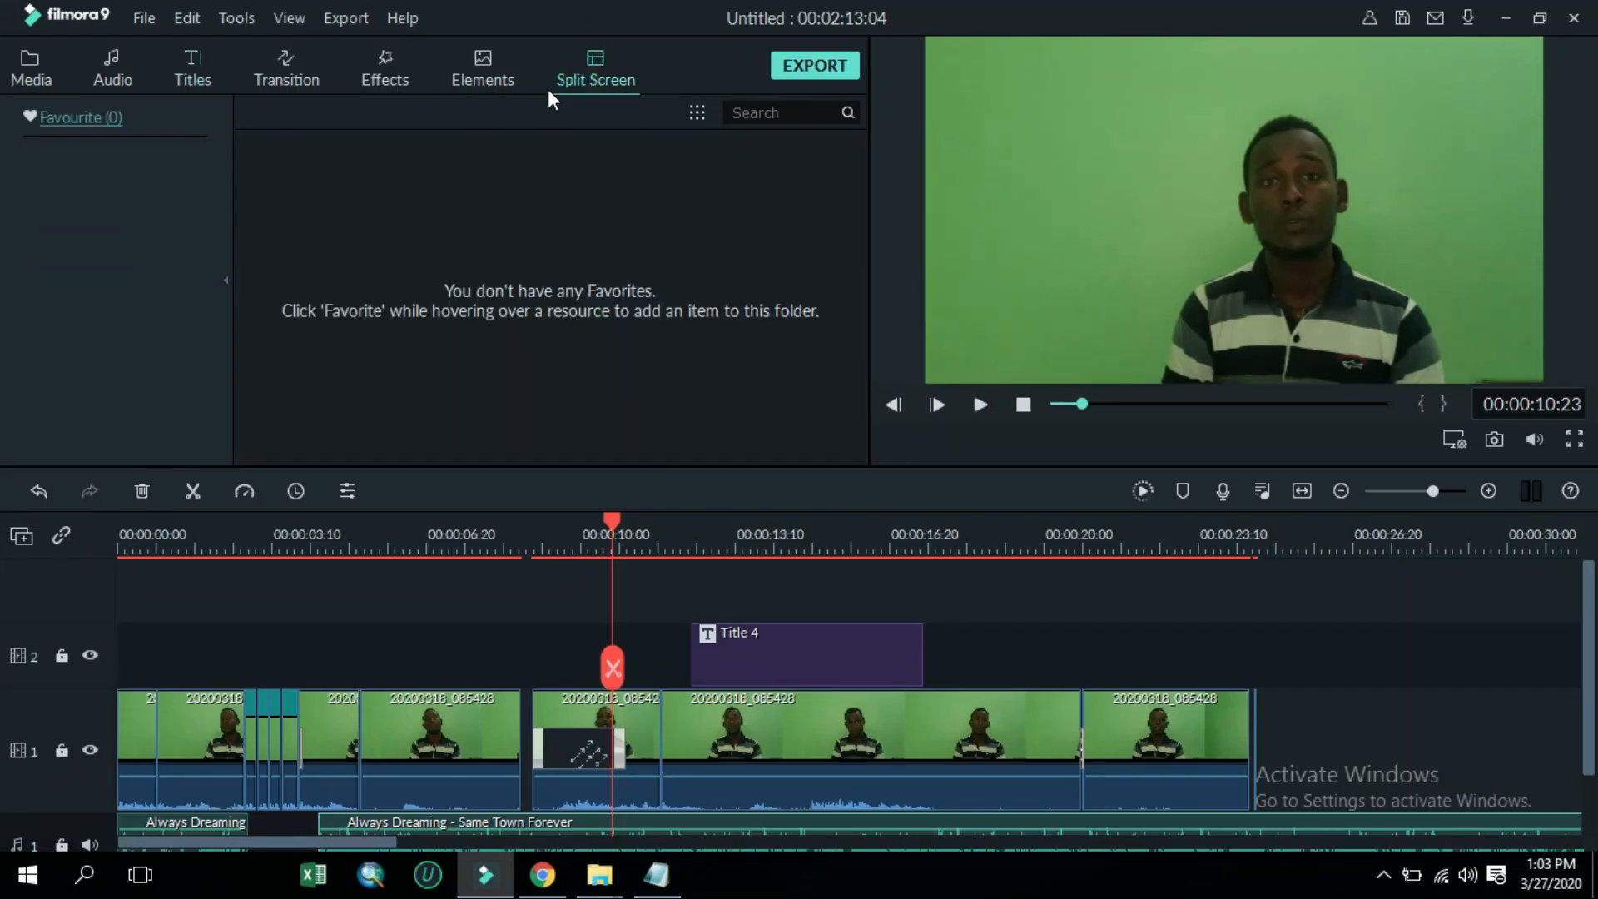
Place the Journey element Element Travel 1 on a new track above Title 4 and trim its end to match the title's end
click(482, 62)
scroll(533, 300, down, 2)
click(41, 218)
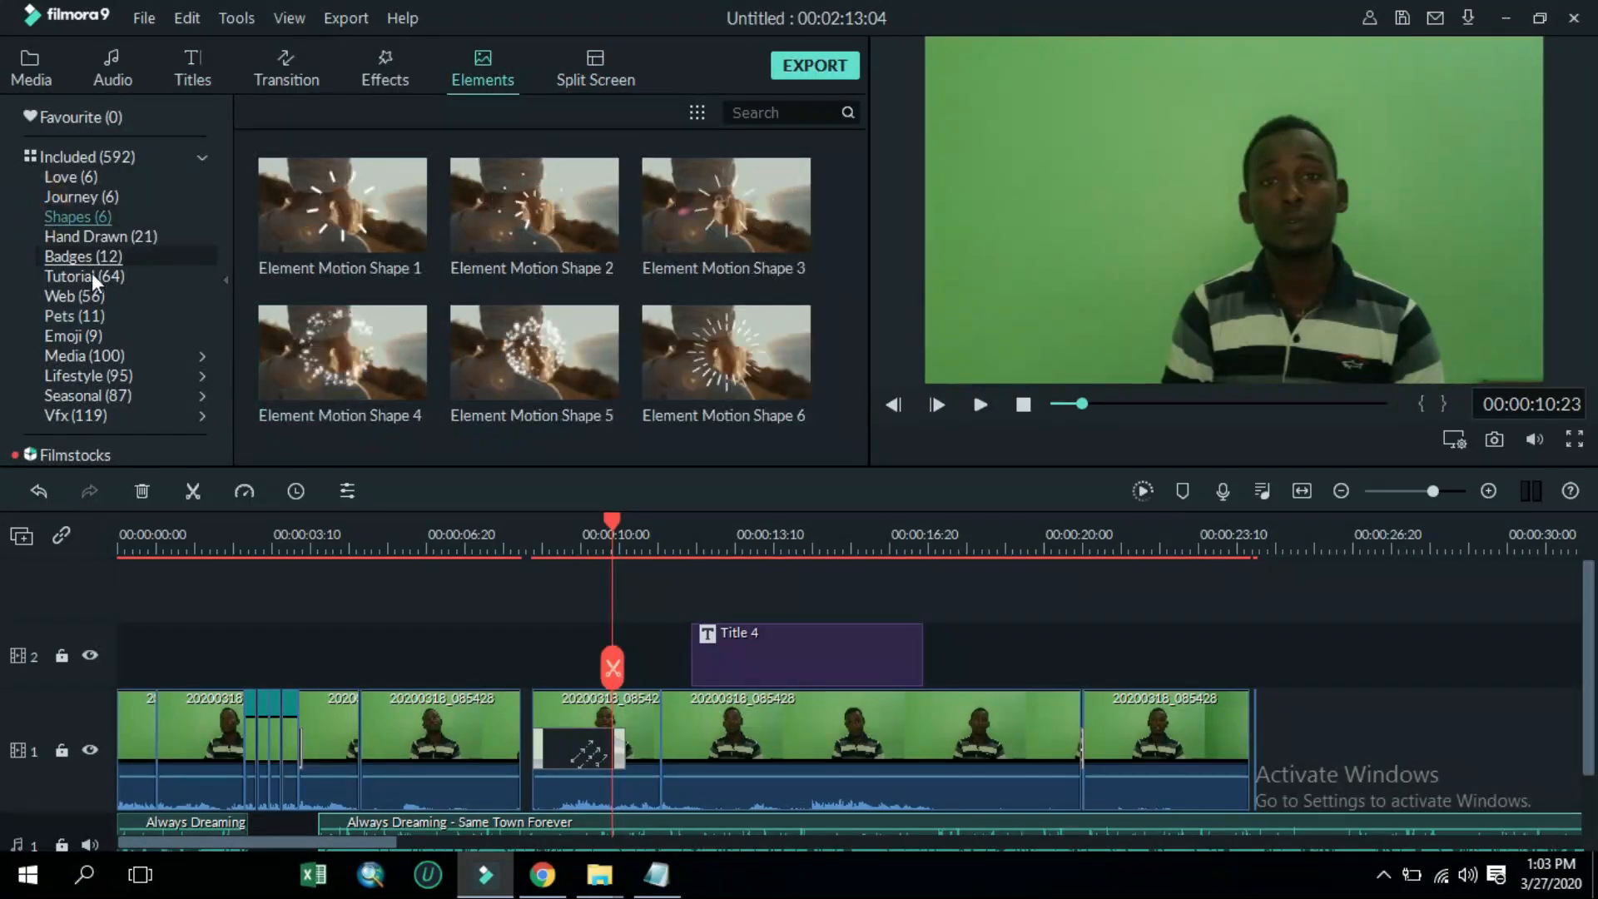
click(82, 275)
click(100, 236)
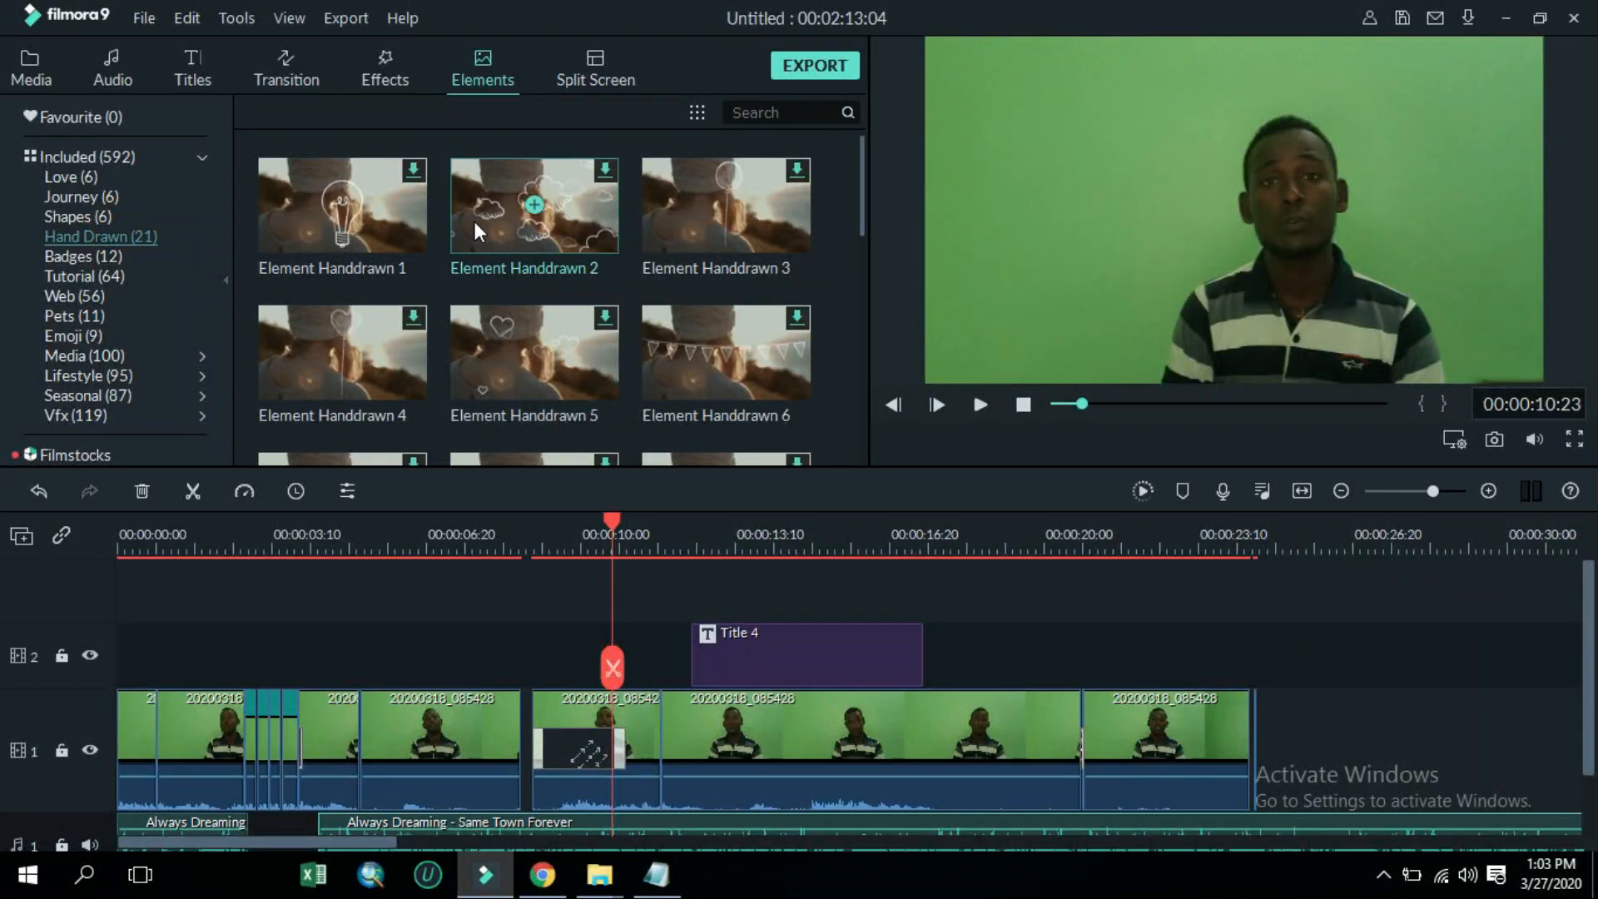
click(148, 198)
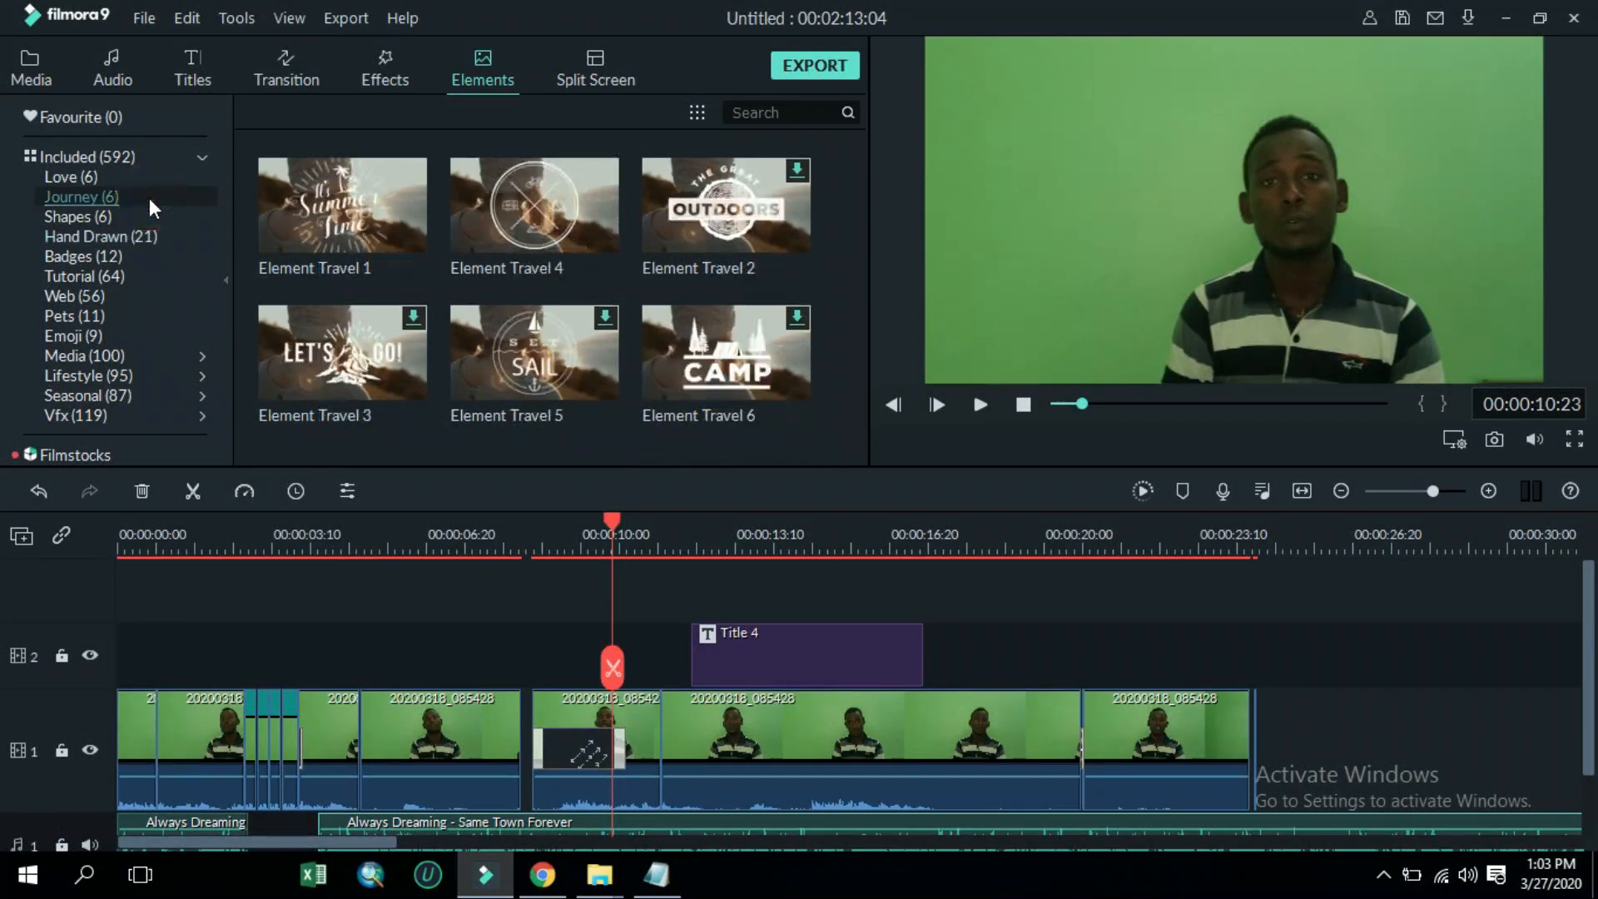
drag(401, 317, 695, 613)
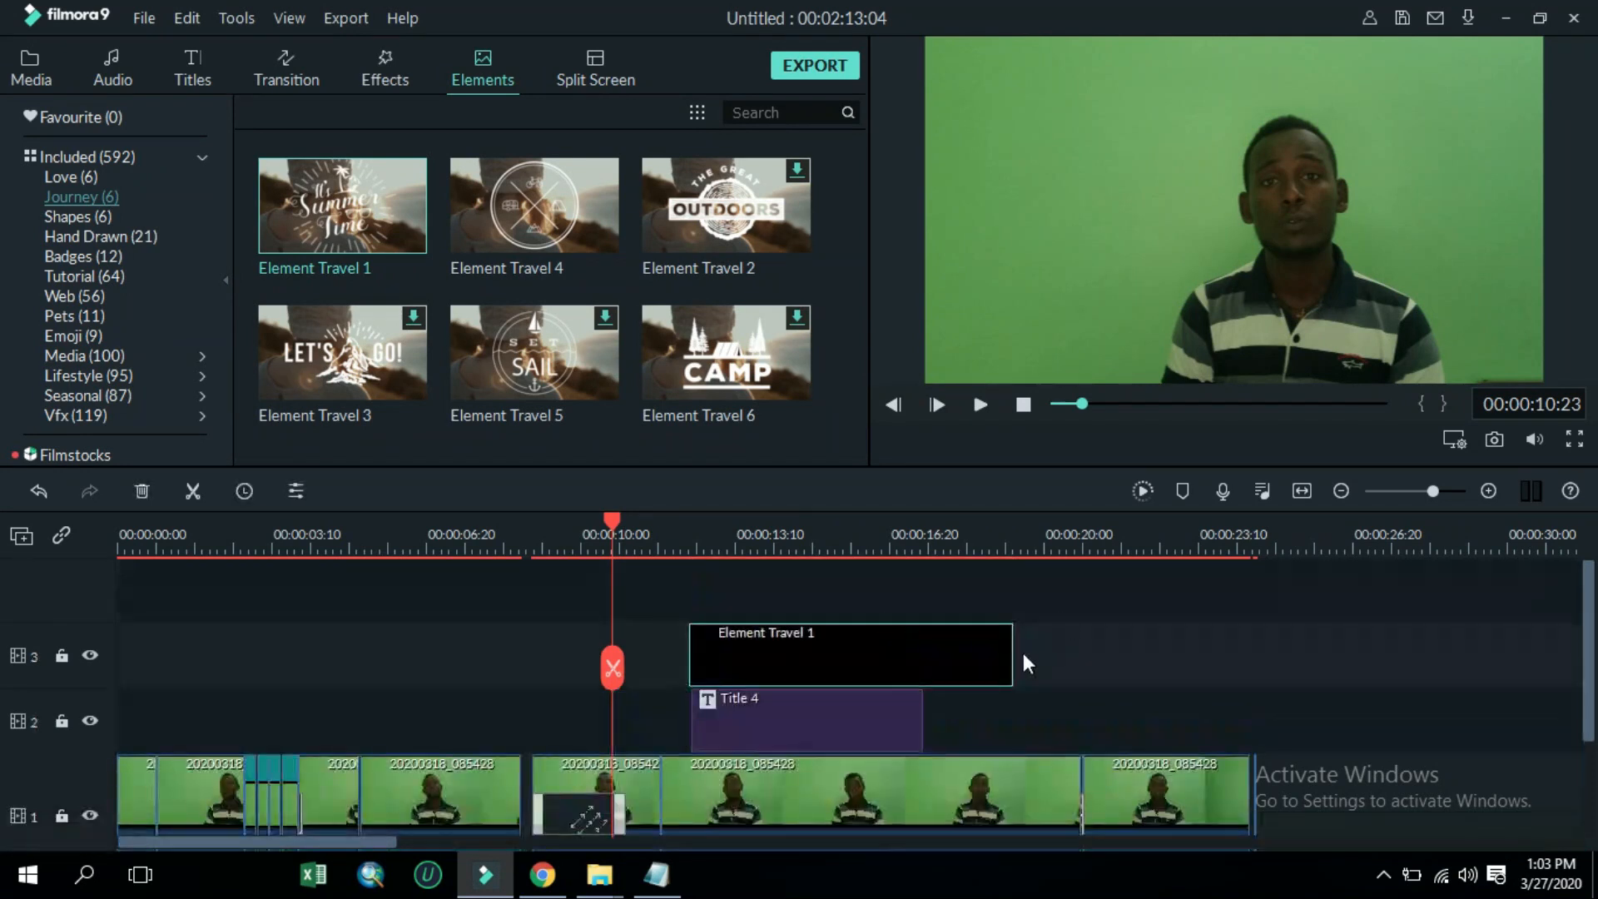
drag(1014, 653, 922, 652)
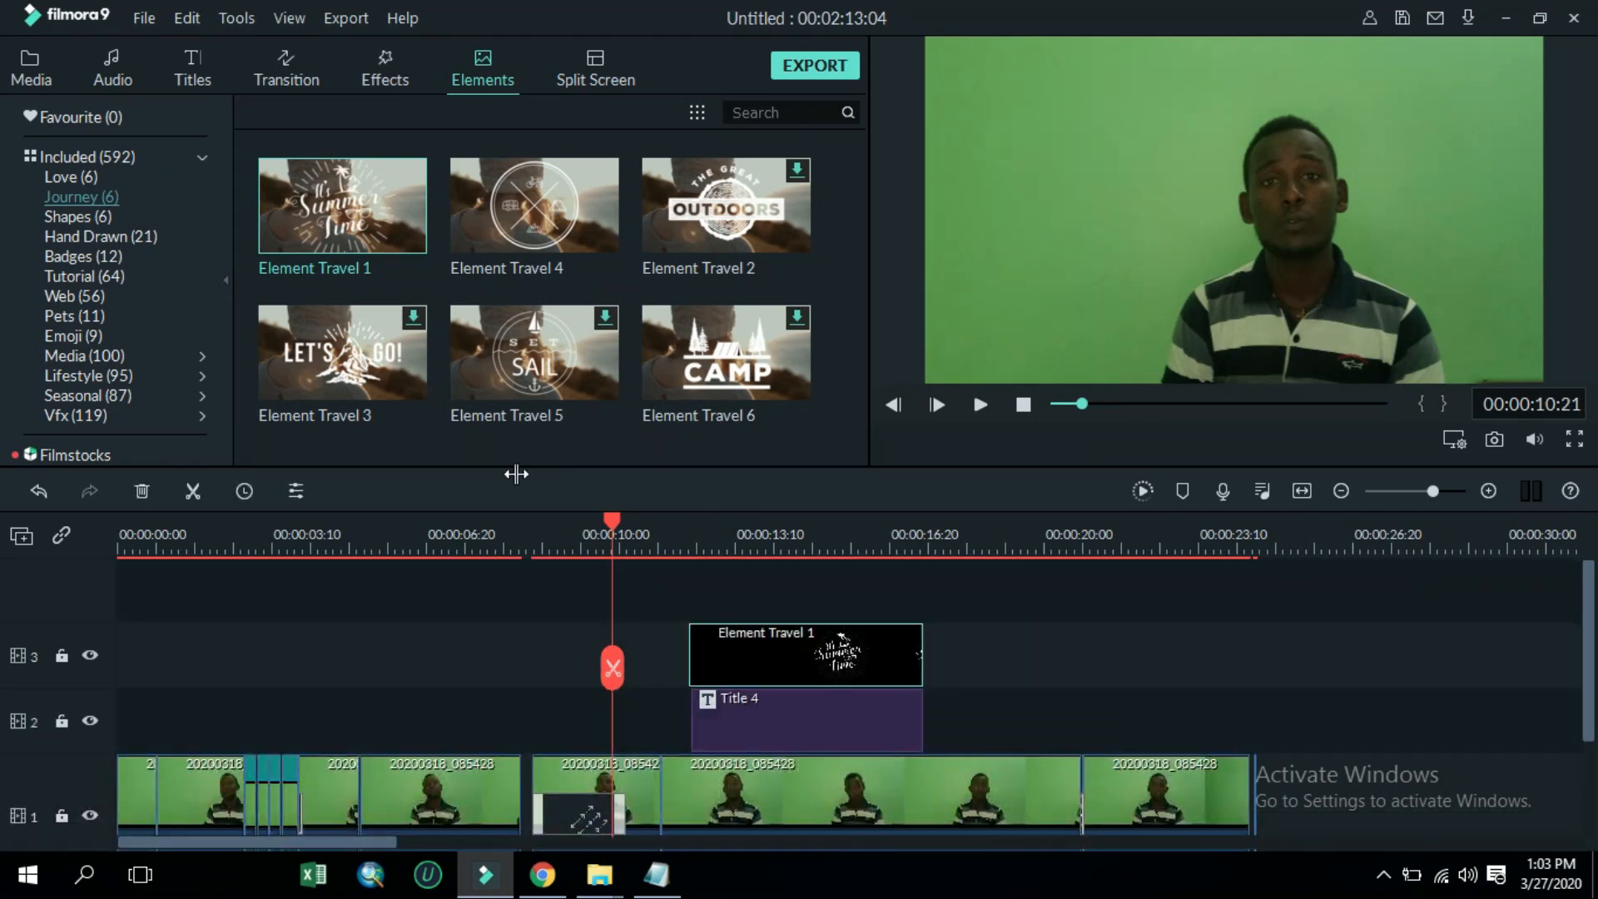
Add Badge Element 3 at the start of the second track and shrink it to a sliver
click(164, 260)
drag(403, 232, 223, 707)
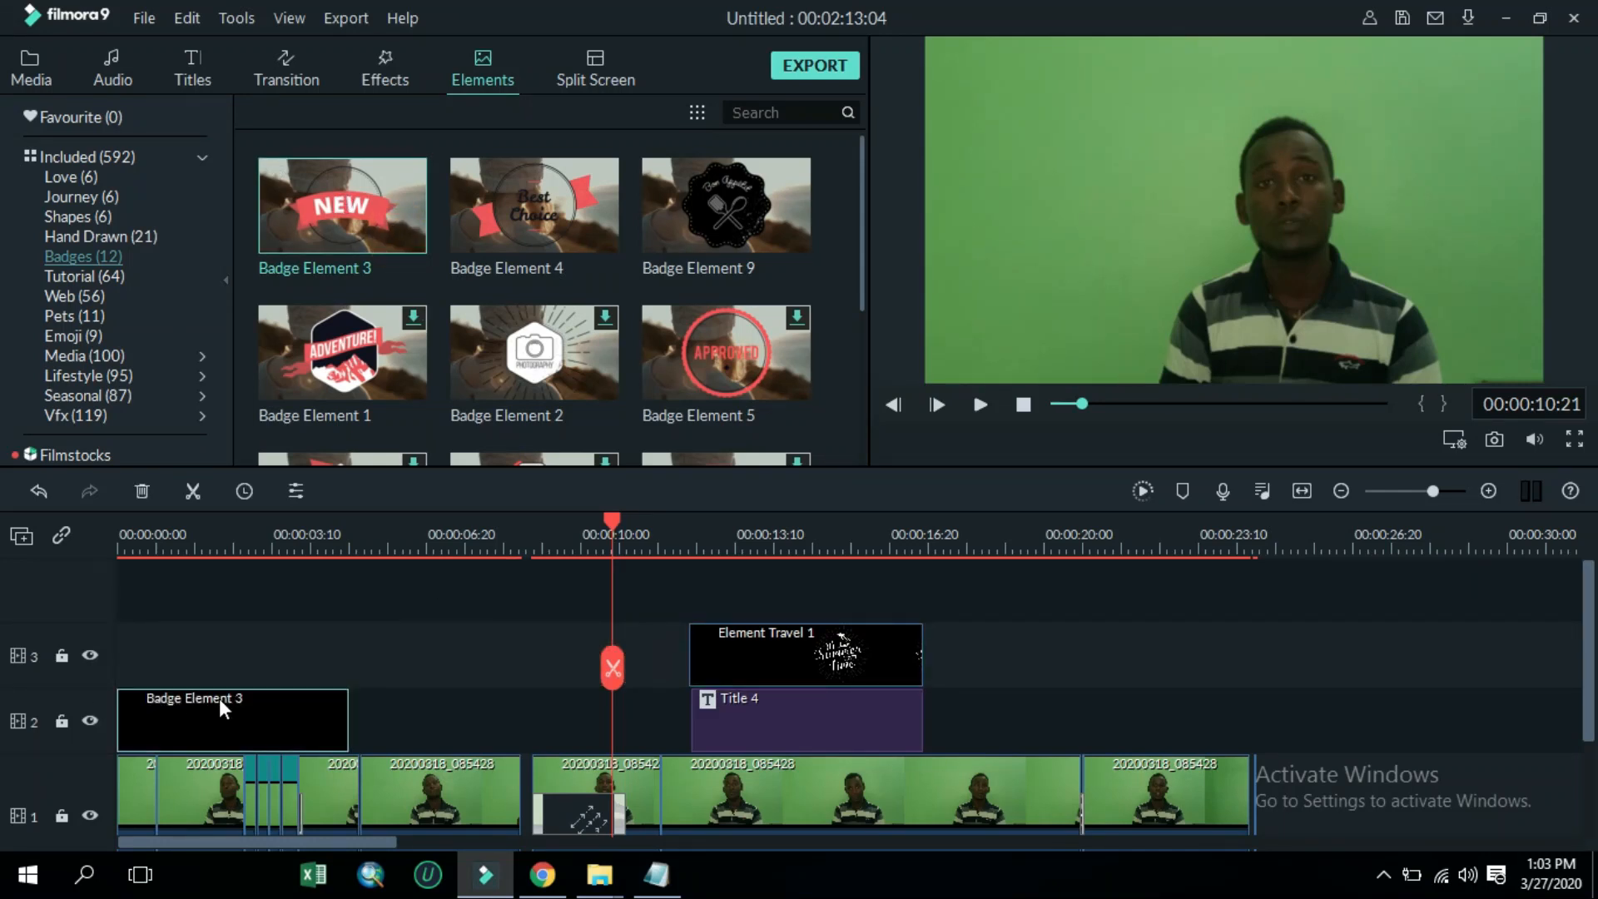
drag(347, 722, 128, 712)
Preview the edit from the start of the timeline
click(1033, 419)
click(1026, 406)
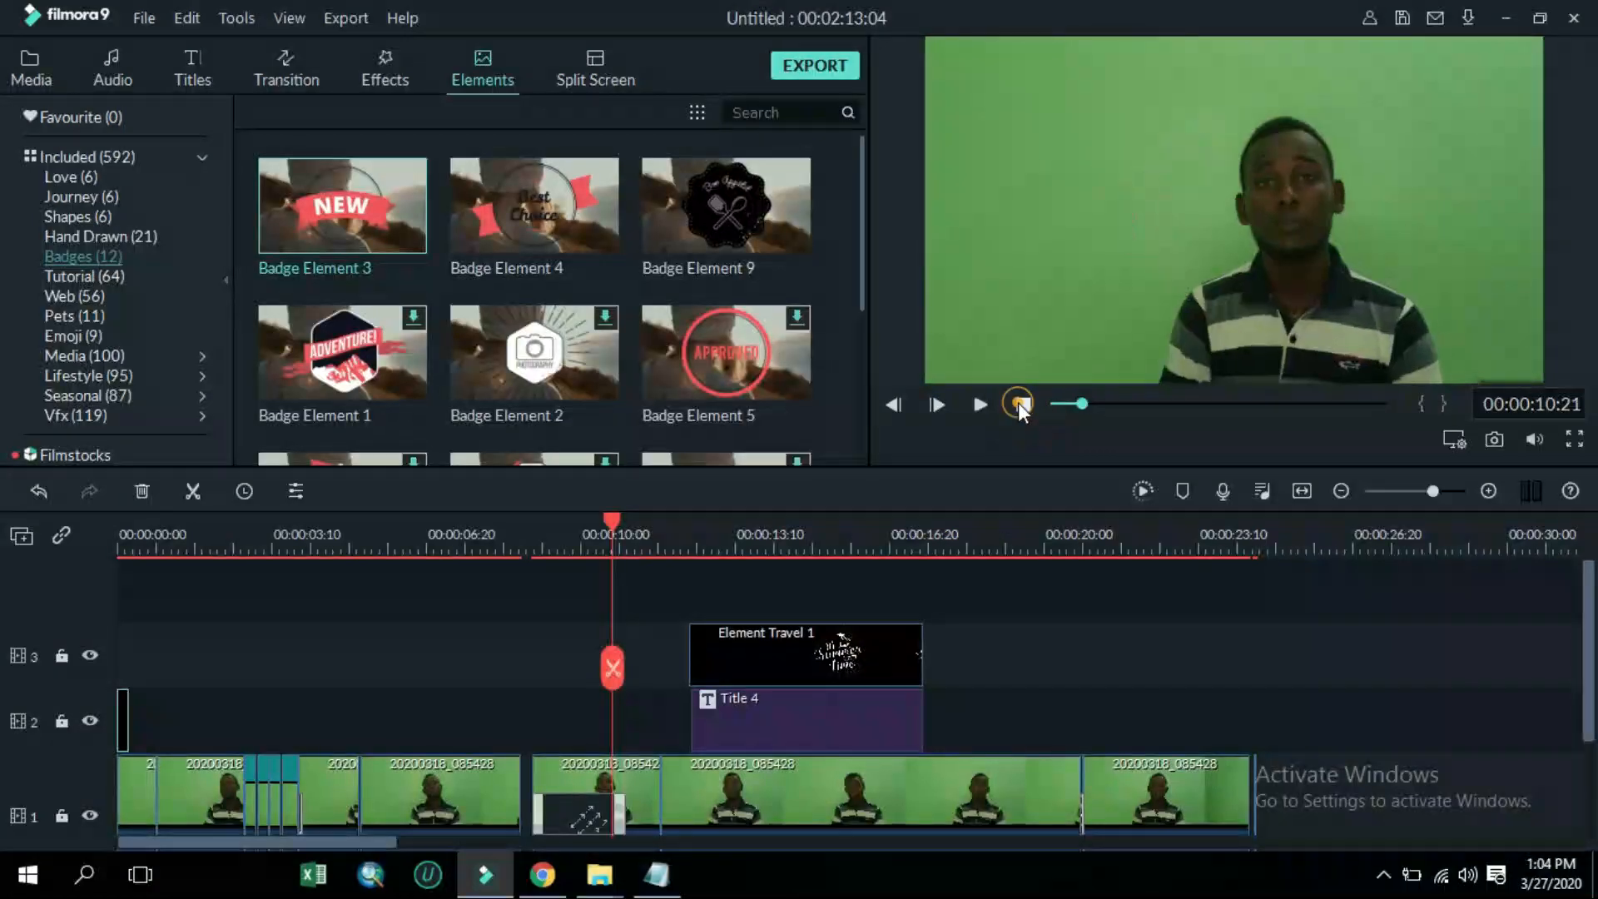
click(1023, 405)
click(1024, 407)
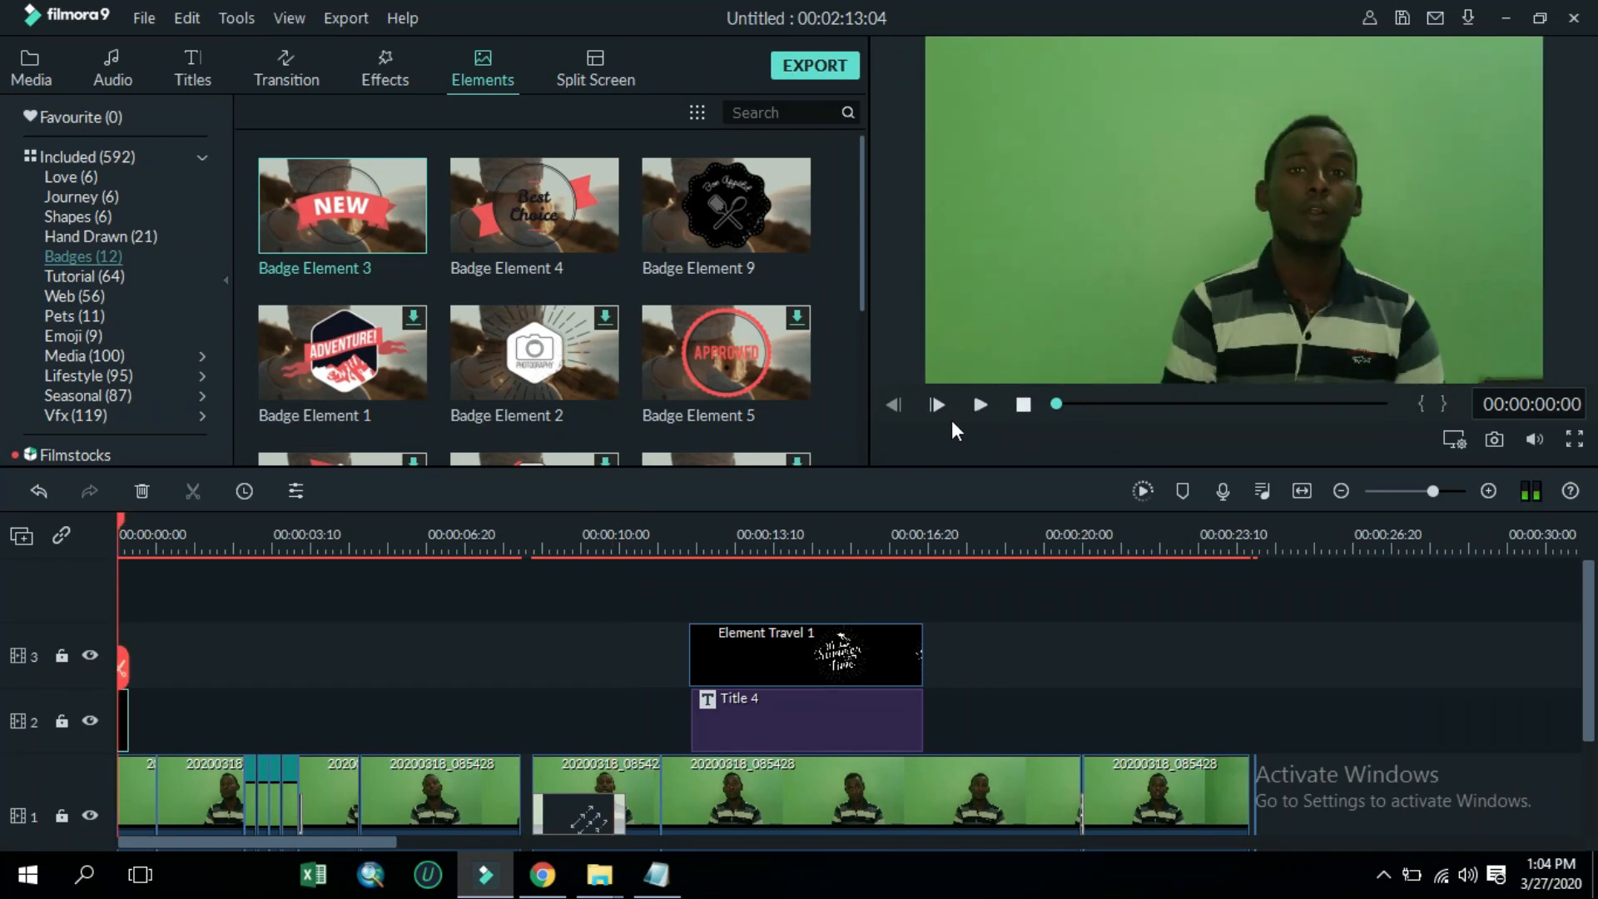
click(996, 415)
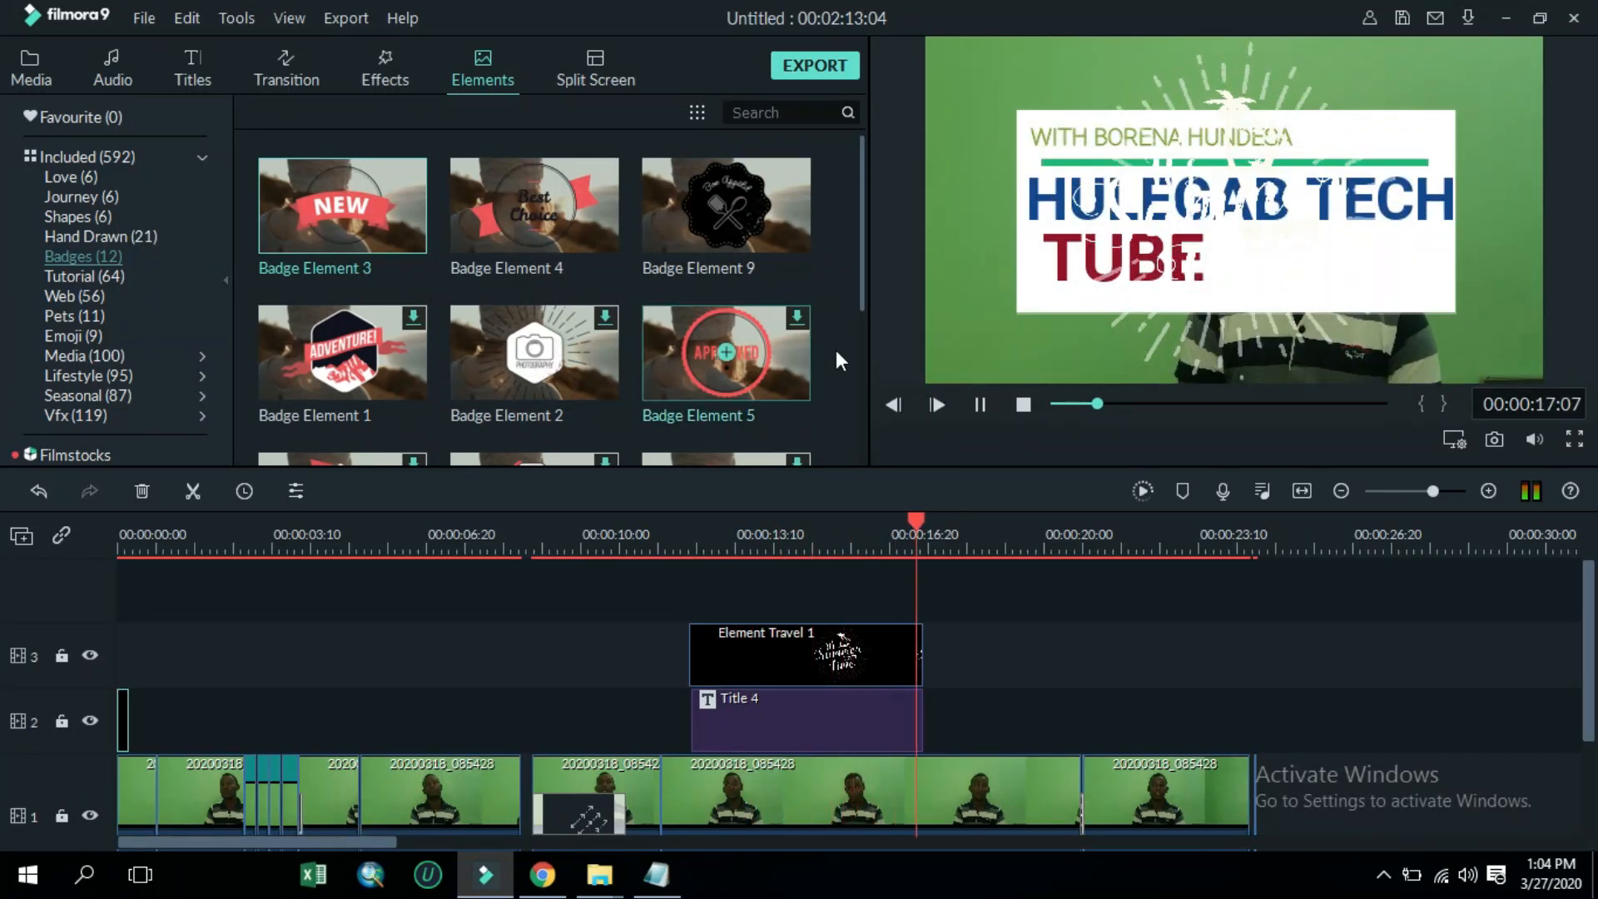
click(980, 404)
Move Element Travel 1 down onto the title track, directly before Title 4
drag(795, 653, 546, 714)
drag(438, 707, 637, 740)
click(497, 741)
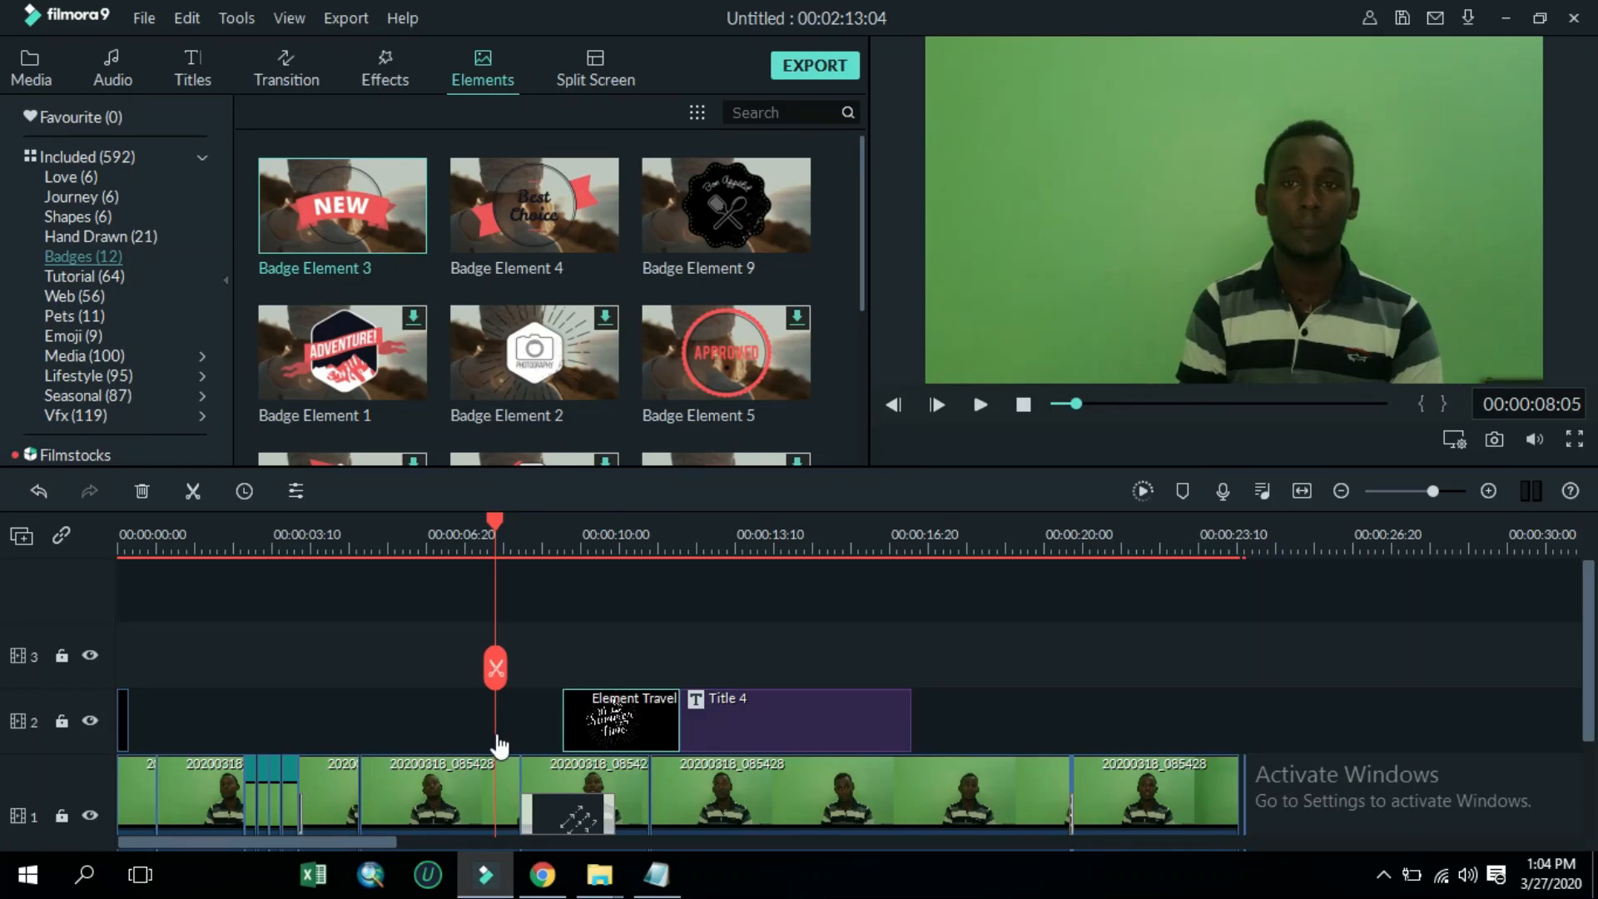
key(space)
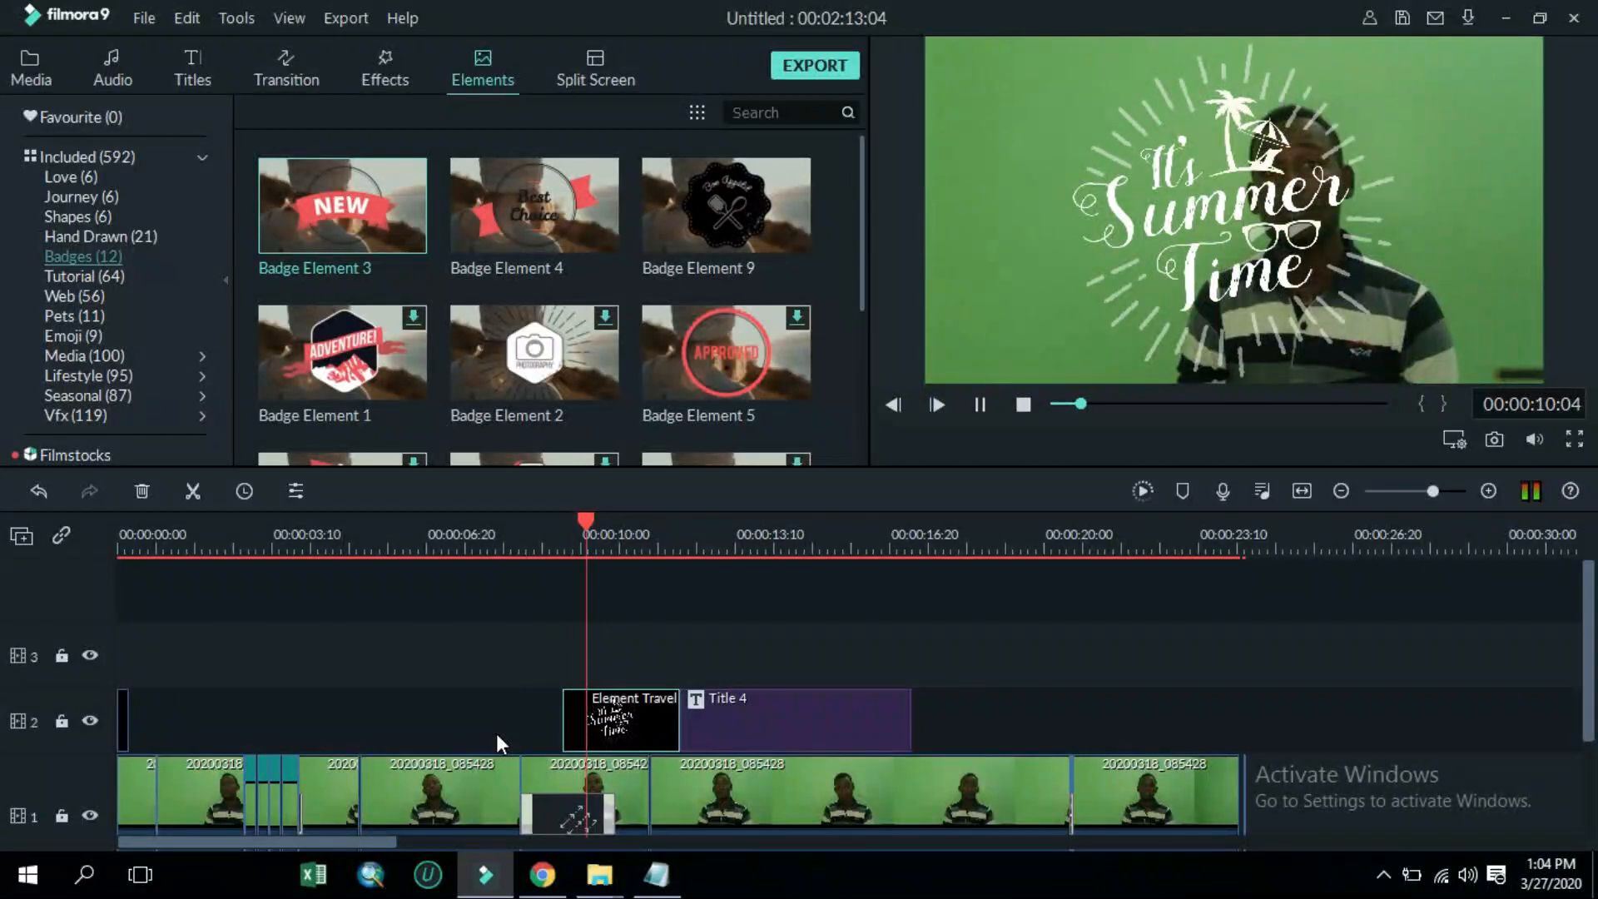
Shift Element Travel 1 and Title 4 later so the element sits directly before the title near the video's end
mouse_move(634, 728)
mouse_down()
mouse_move(513, 728)
mouse_move(605, 739)
mouse_up()
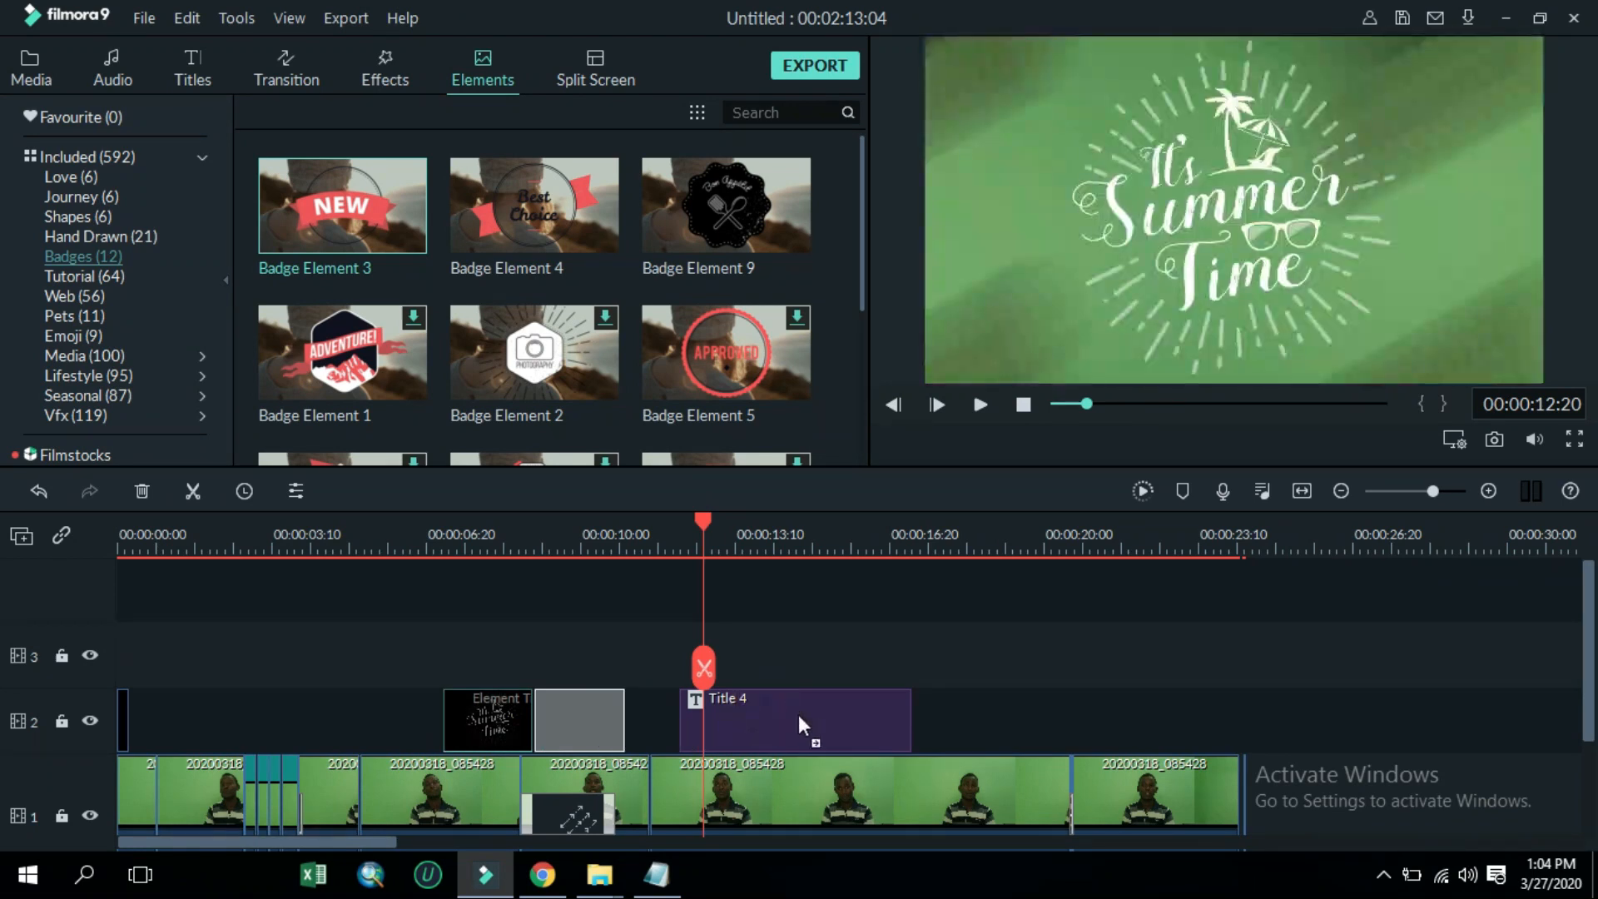
click(787, 717)
drag(789, 727, 1144, 730)
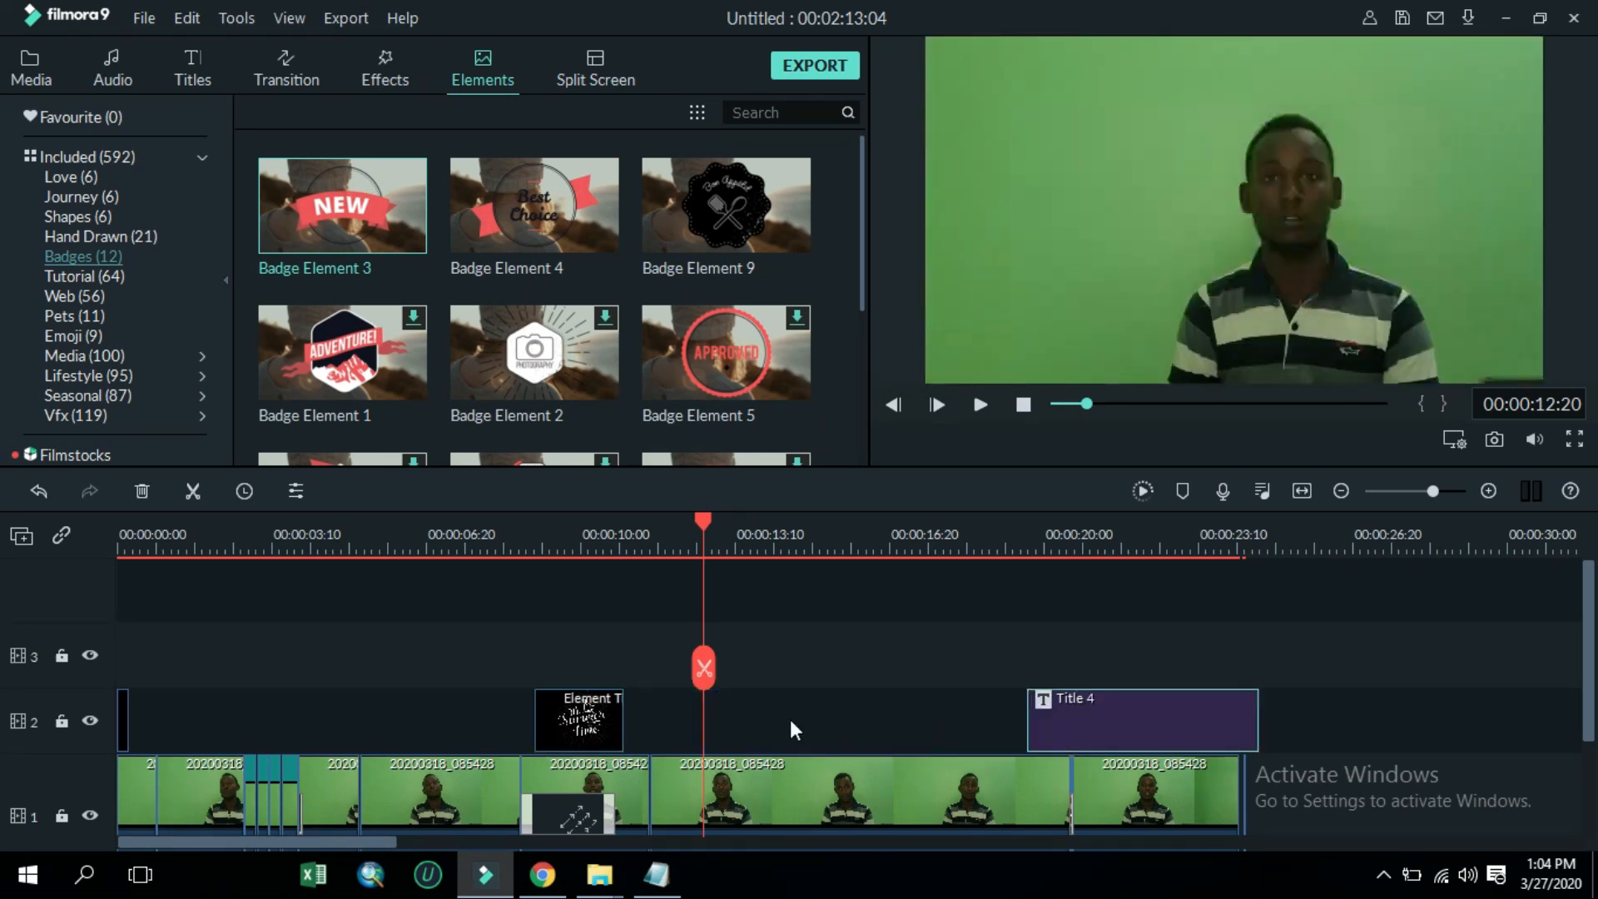
drag(587, 714, 961, 716)
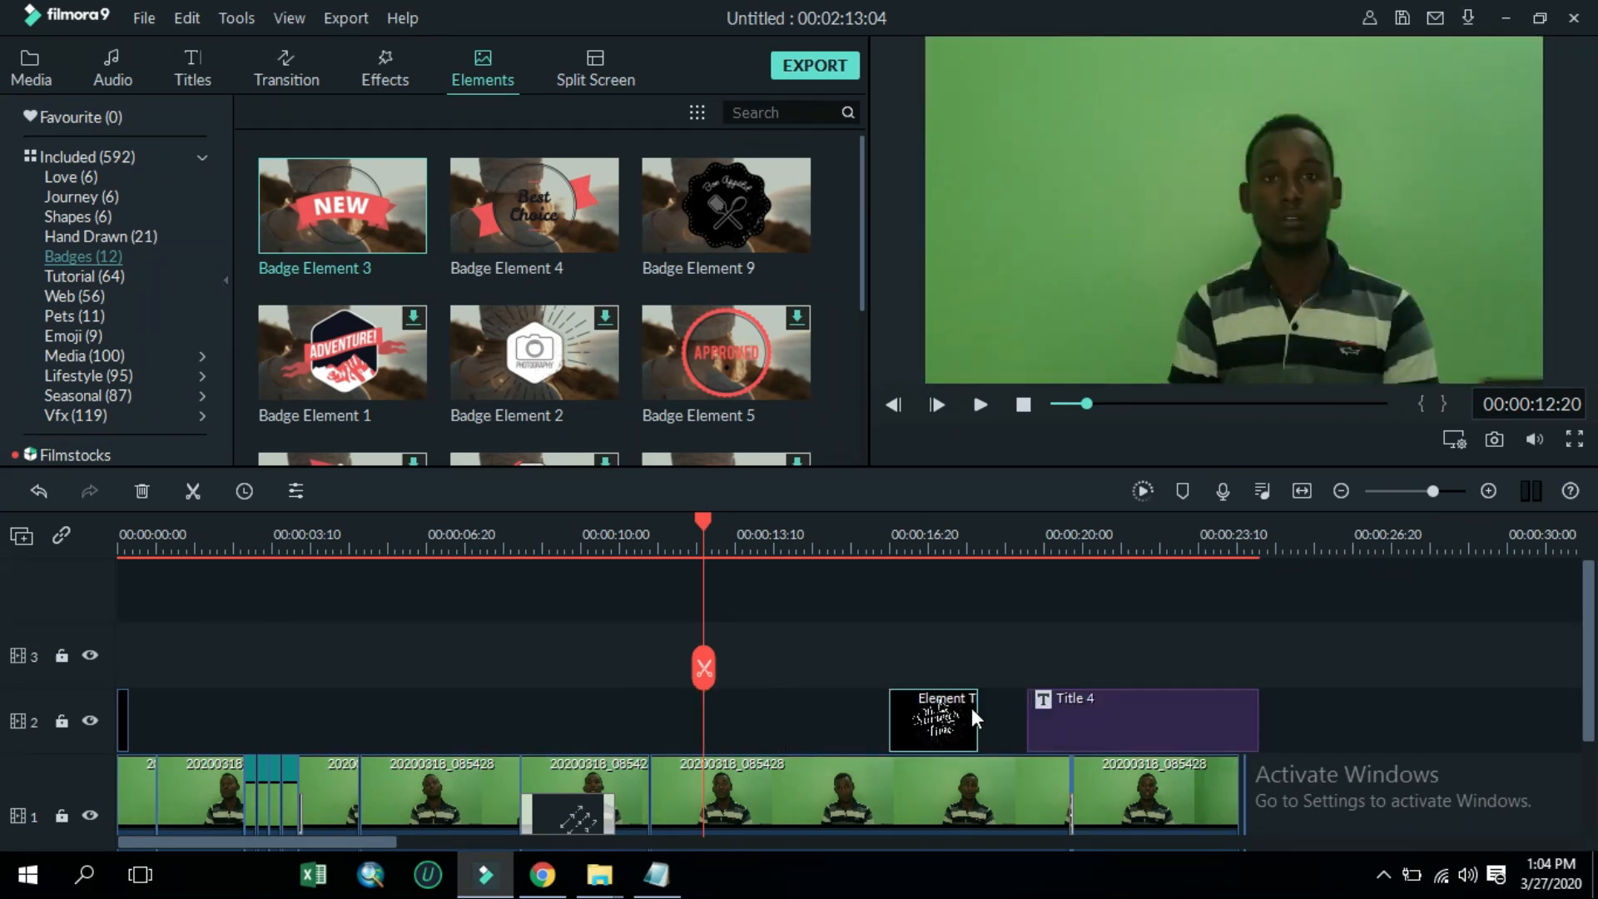
click(985, 405)
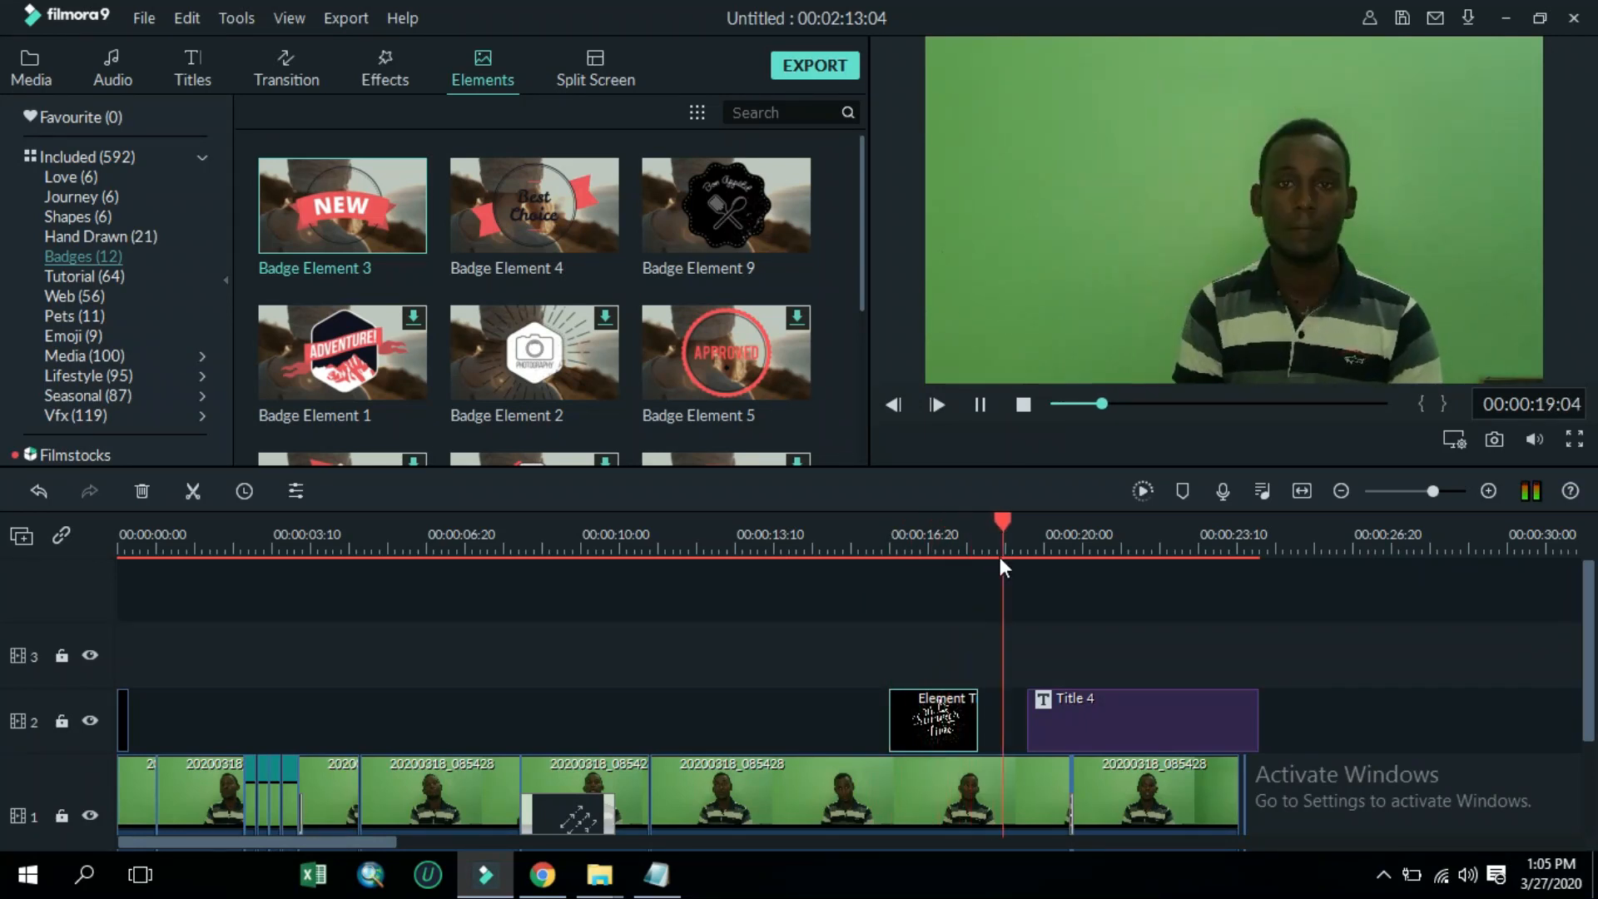
drag(930, 741, 907, 704)
drag(1051, 709, 1020, 715)
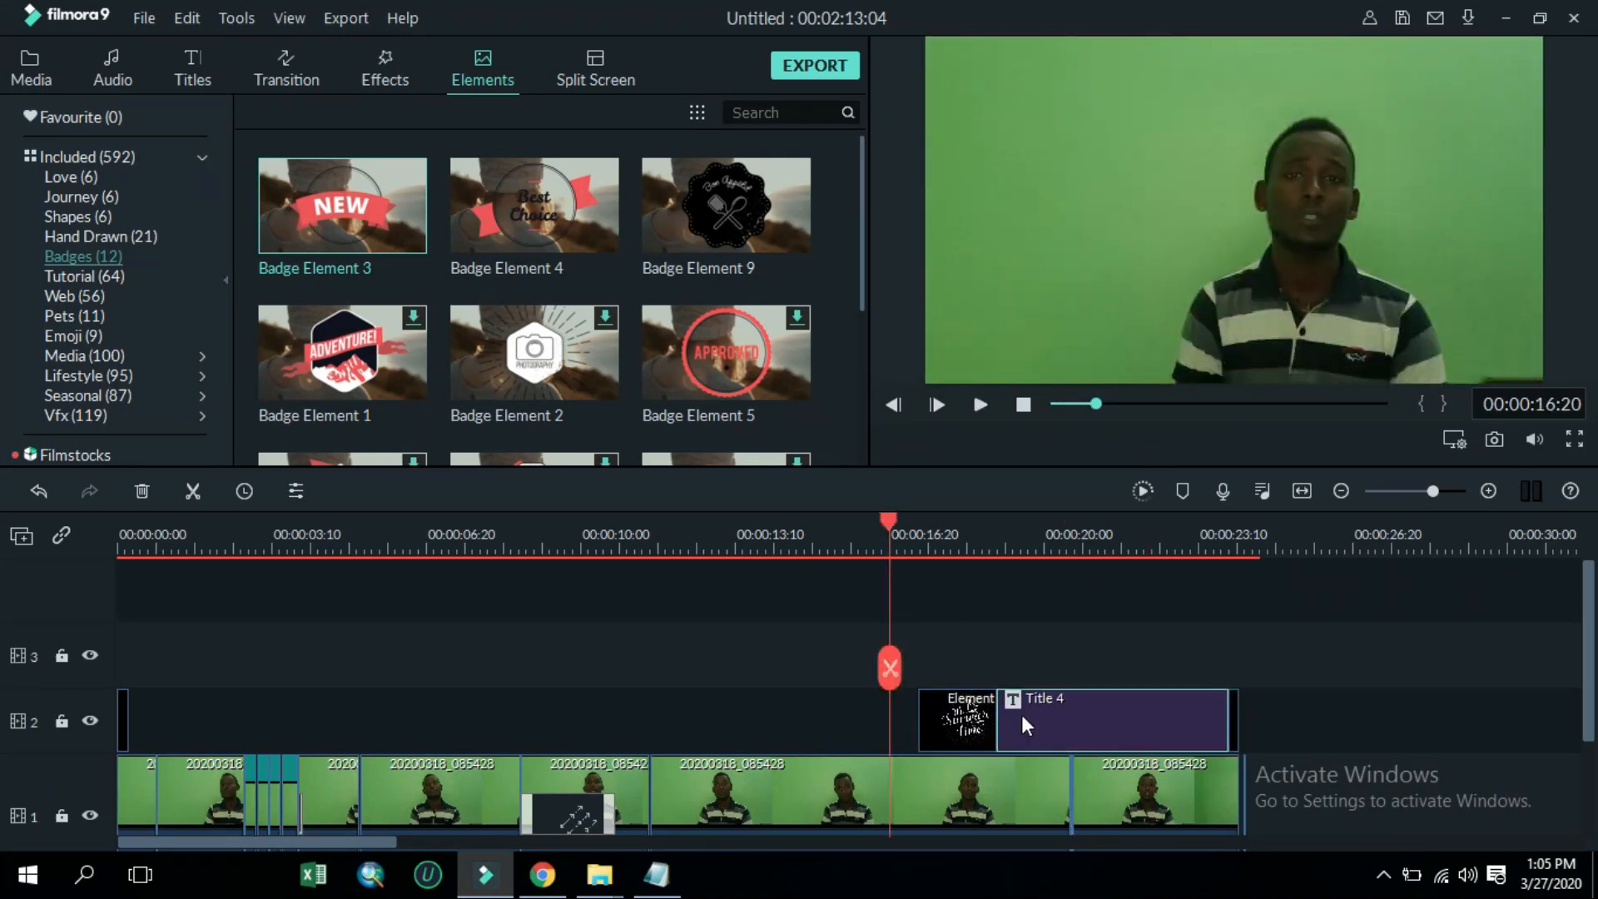
click(982, 406)
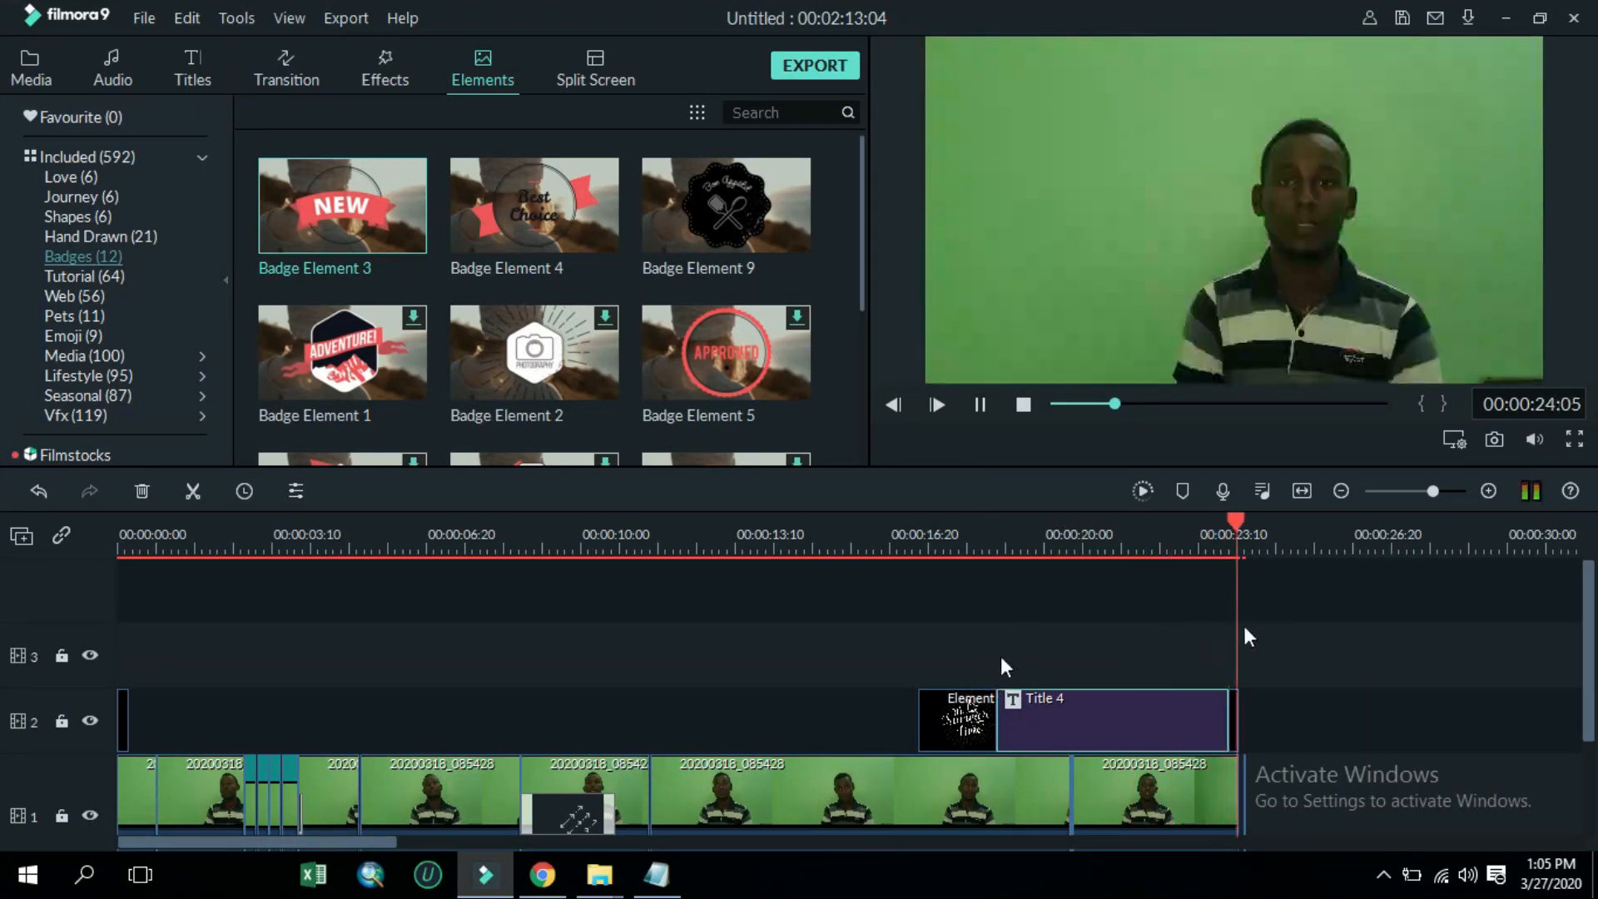
Delete the gap between the two music clips on the audio track
scroll(249, 724, down, 2)
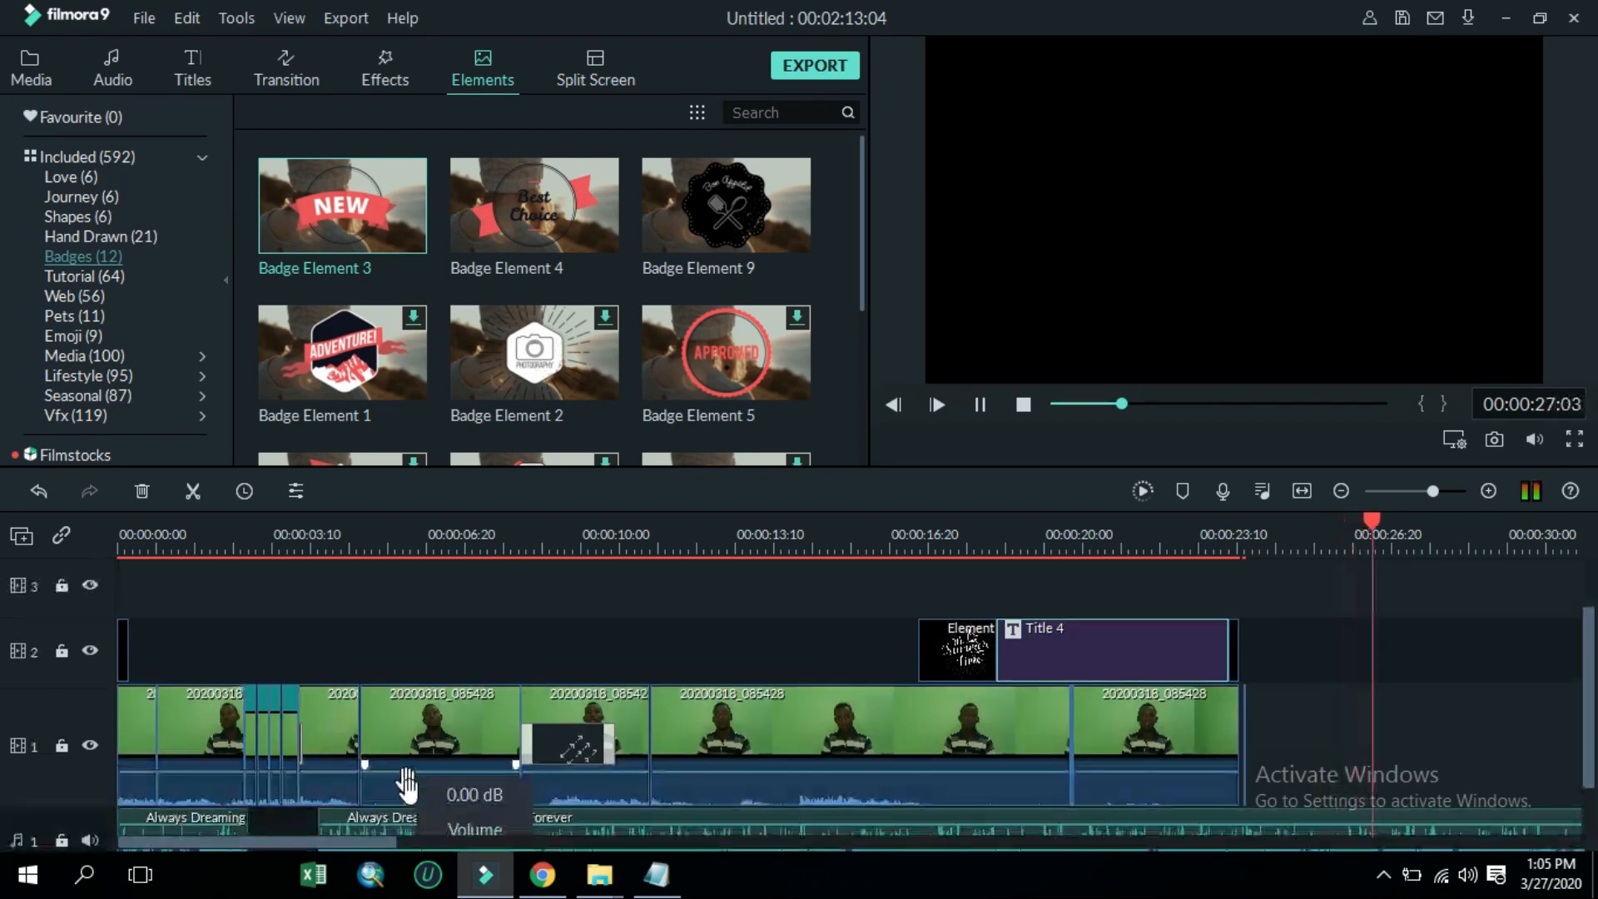
click(284, 772)
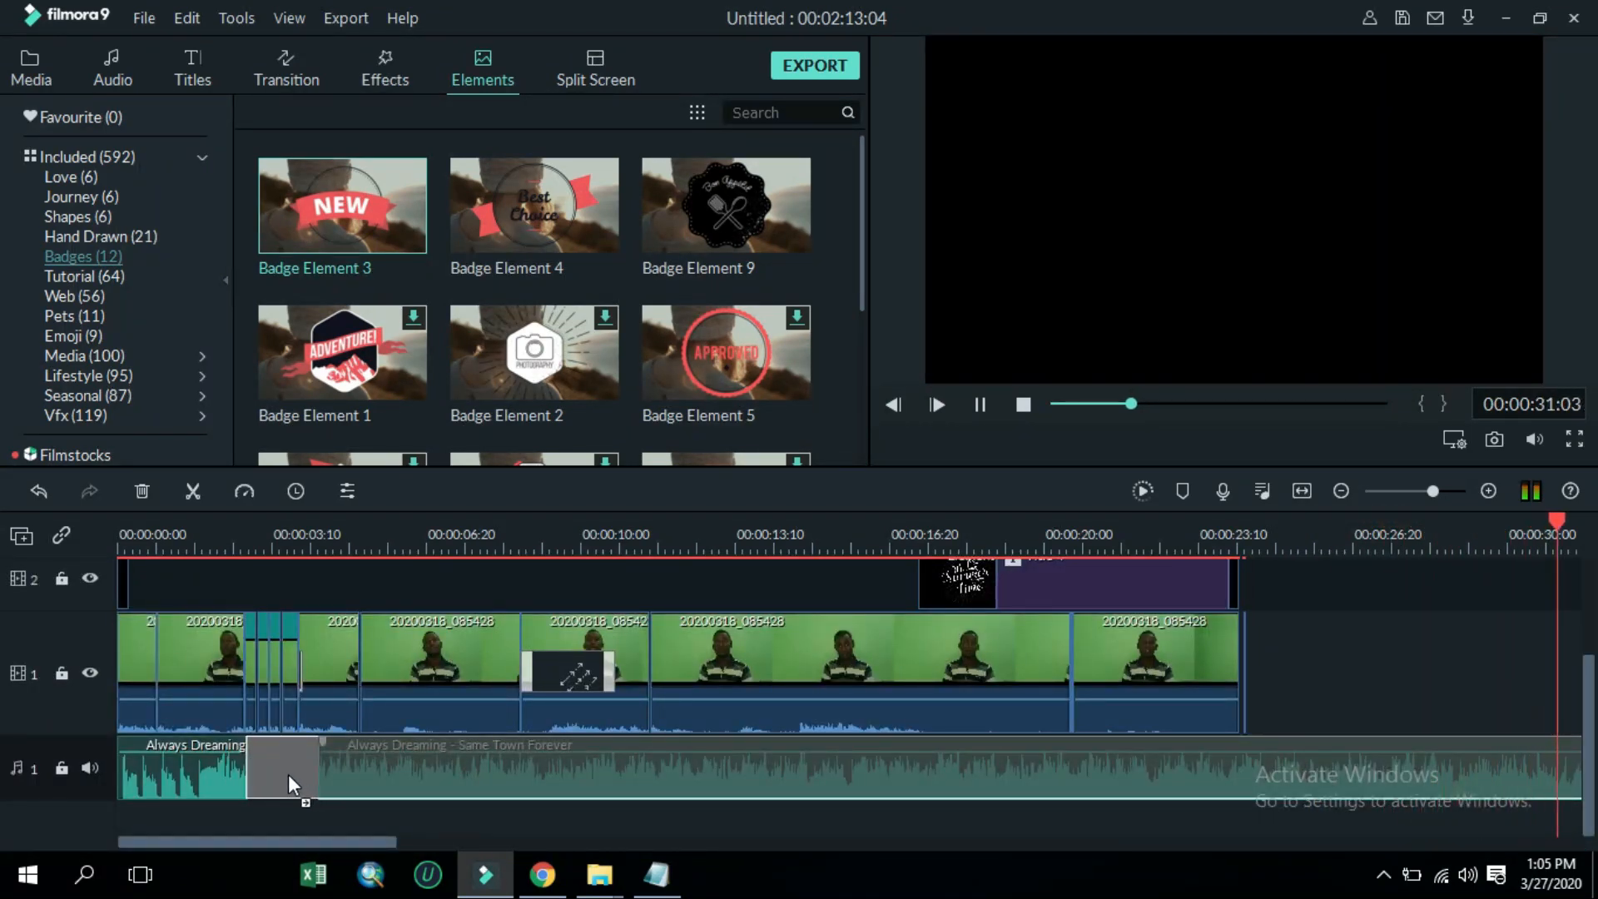
key(Delete)
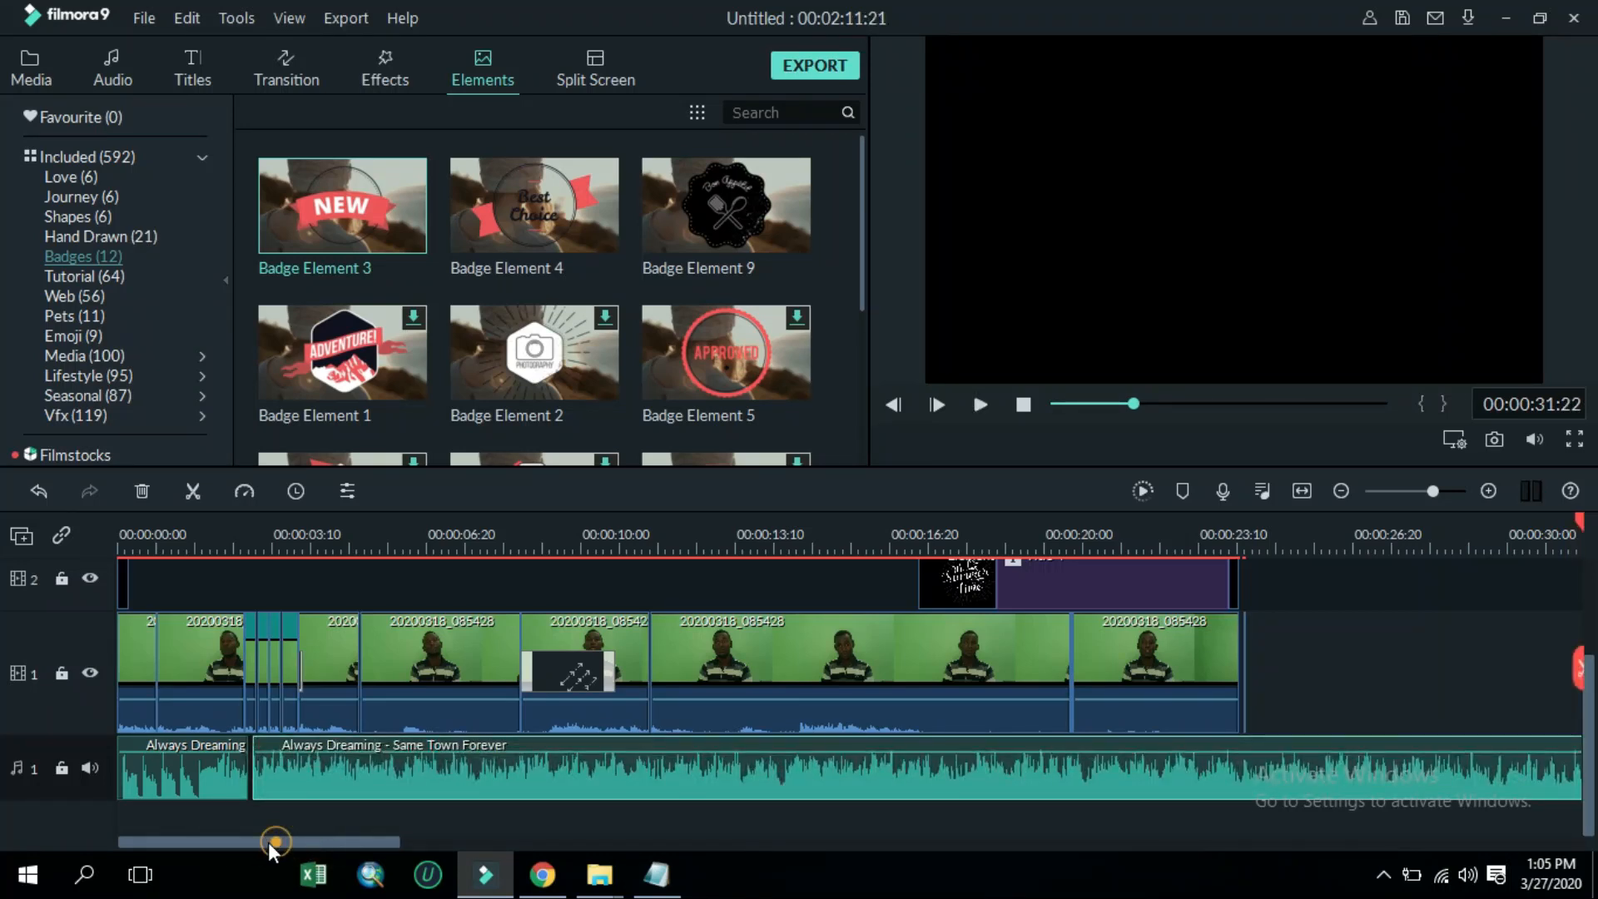
mouse_move(340, 786)
mouse_down()
mouse_move(313, 795)
mouse_move(328, 796)
mouse_up()
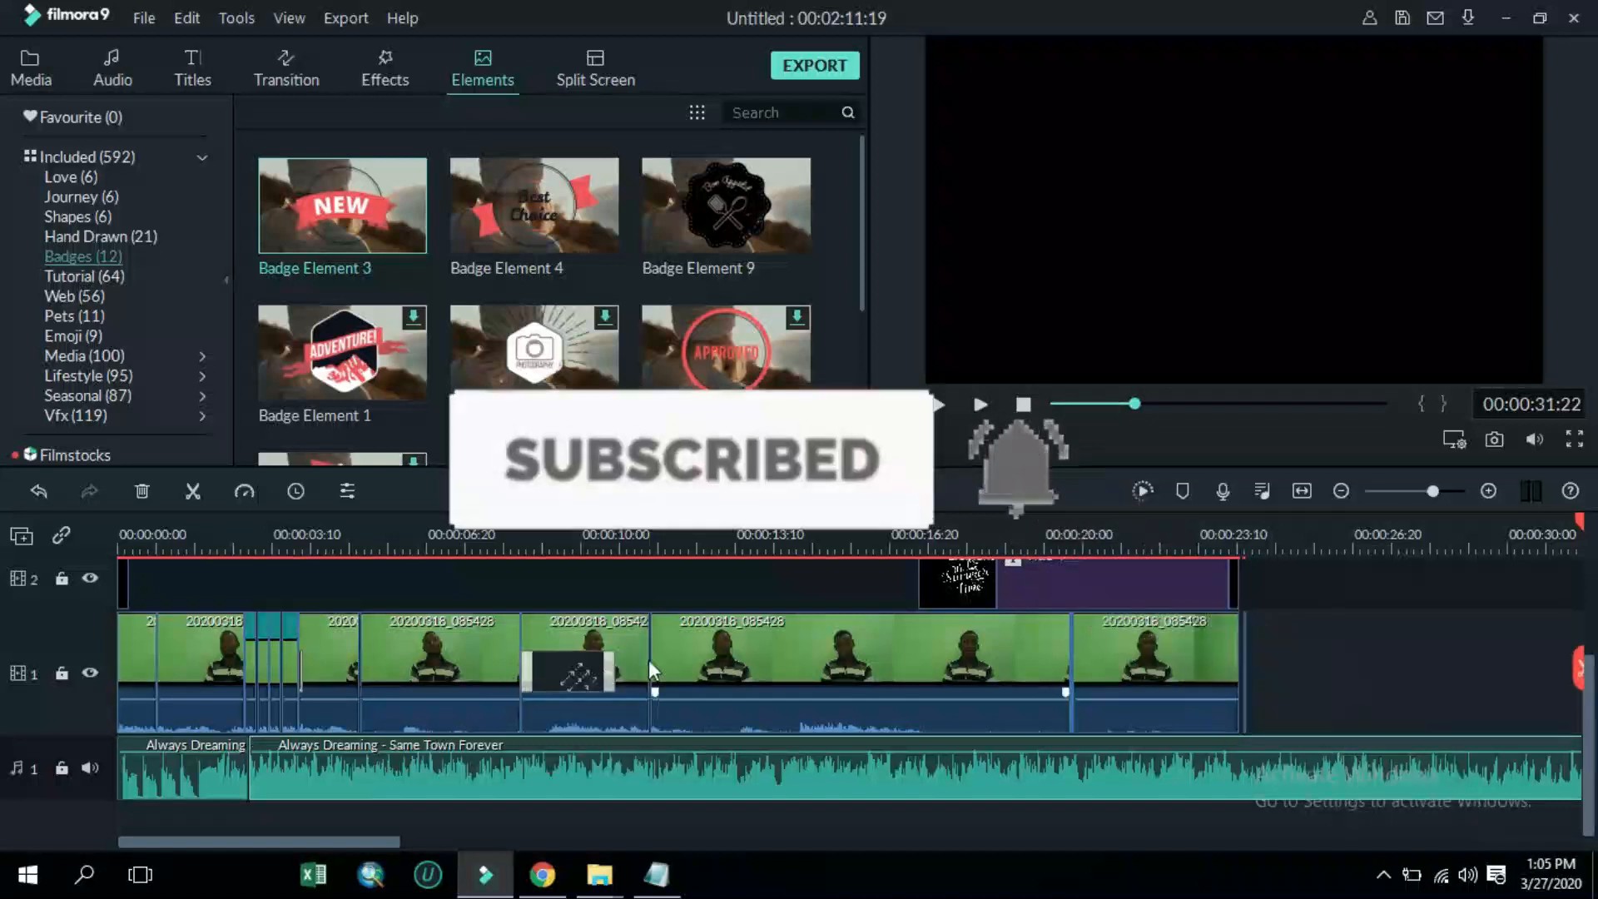
scroll(511, 767, up, 3)
scroll(511, 767, down, 3)
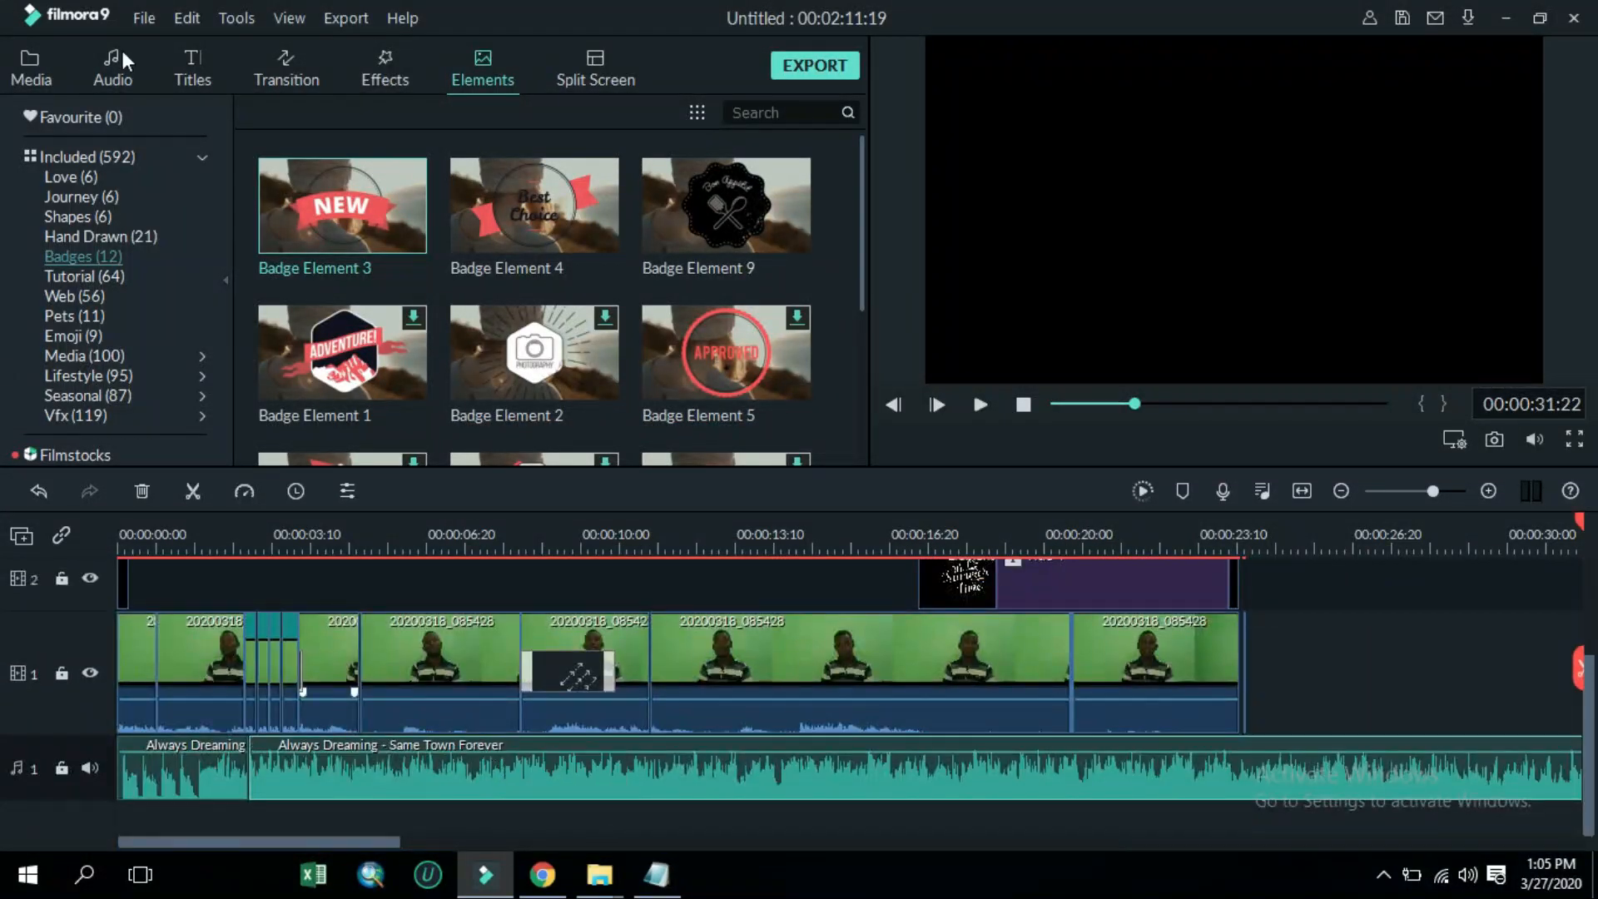
Apply the Aegean effect over the opening clips and trim it to end at the third clip's start
click(287, 71)
click(387, 68)
drag(374, 363, 161, 581)
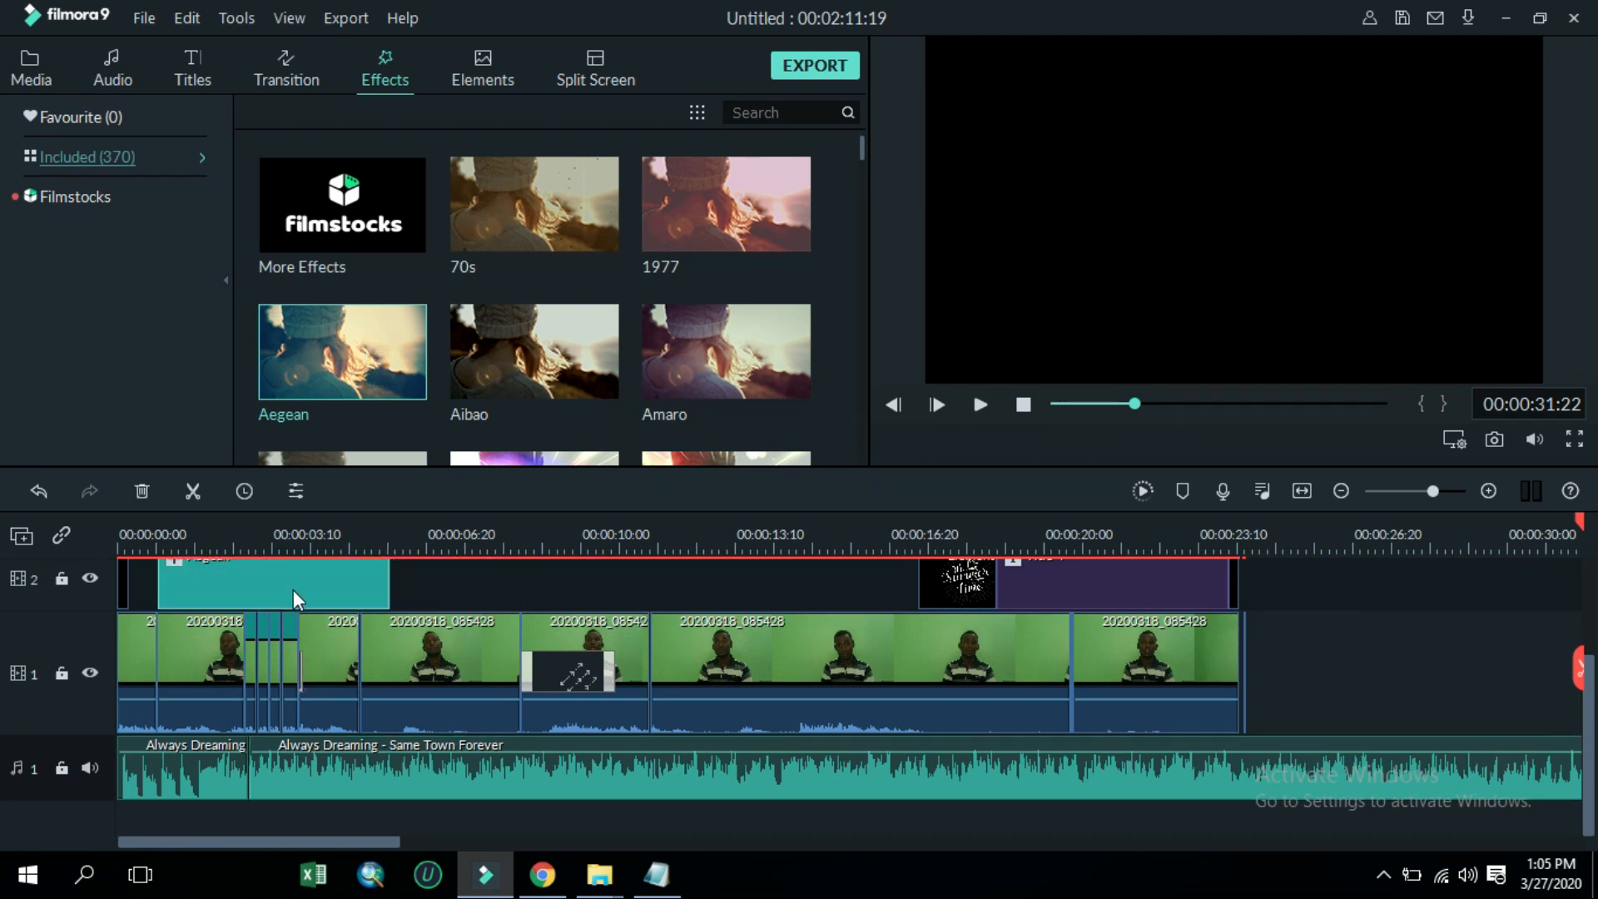
drag(391, 601, 359, 601)
Add the Beauty Fun - Overlay 2 effect over the clip with the Blurry Cross 4 transition, trimmed to that clip
scroll(533, 391, down, 5)
drag(534, 393, 521, 583)
drag(751, 587, 644, 596)
click(1022, 404)
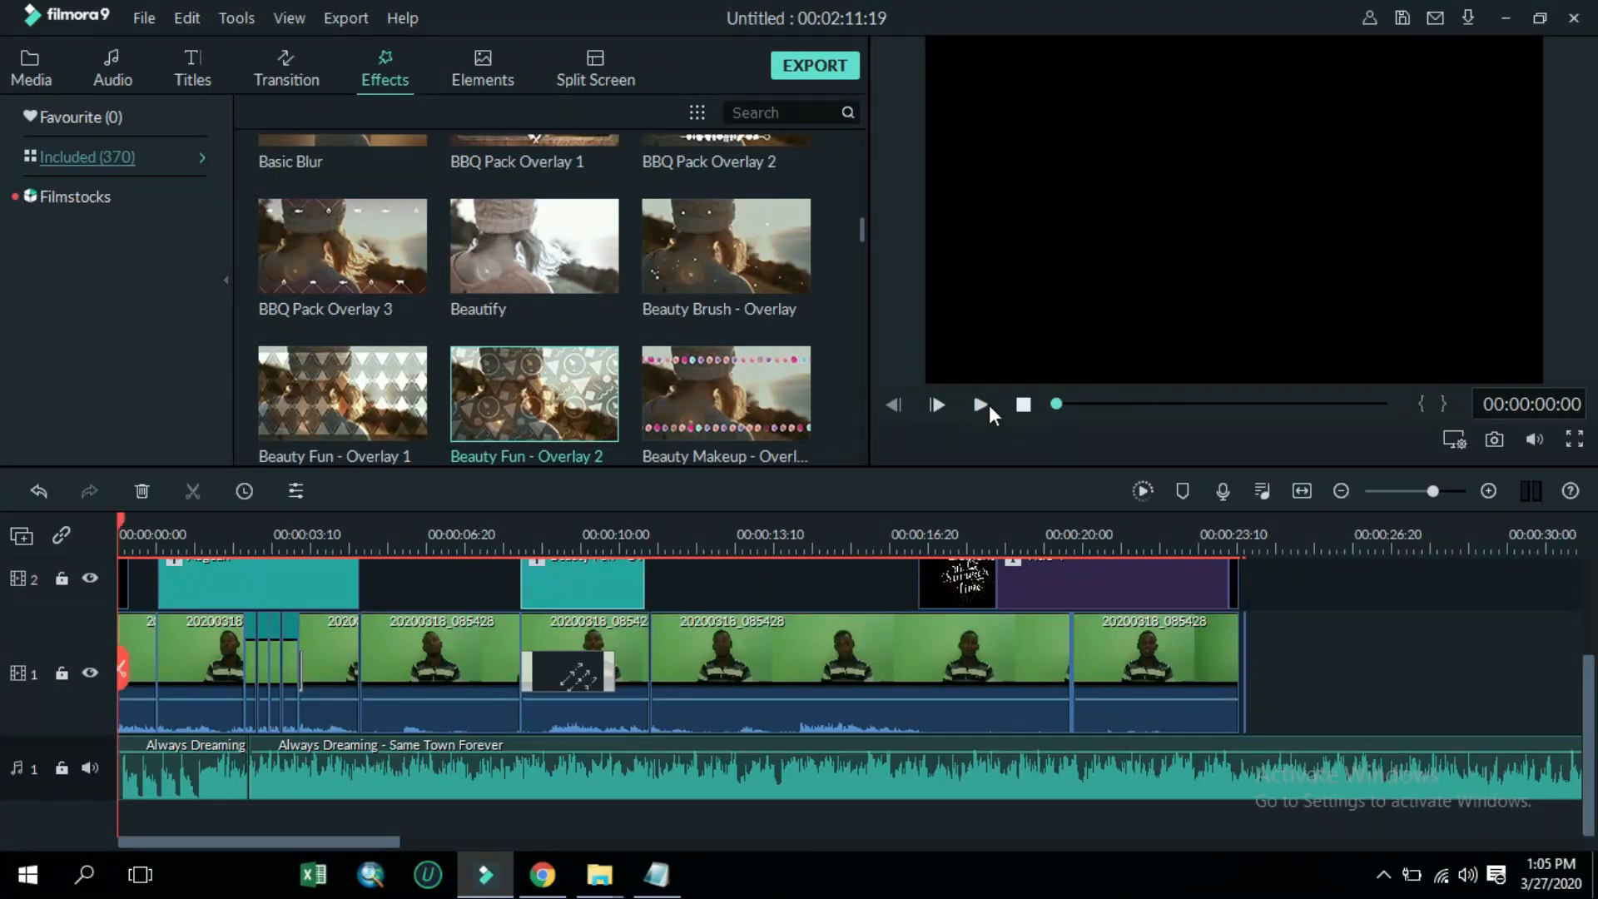
click(981, 404)
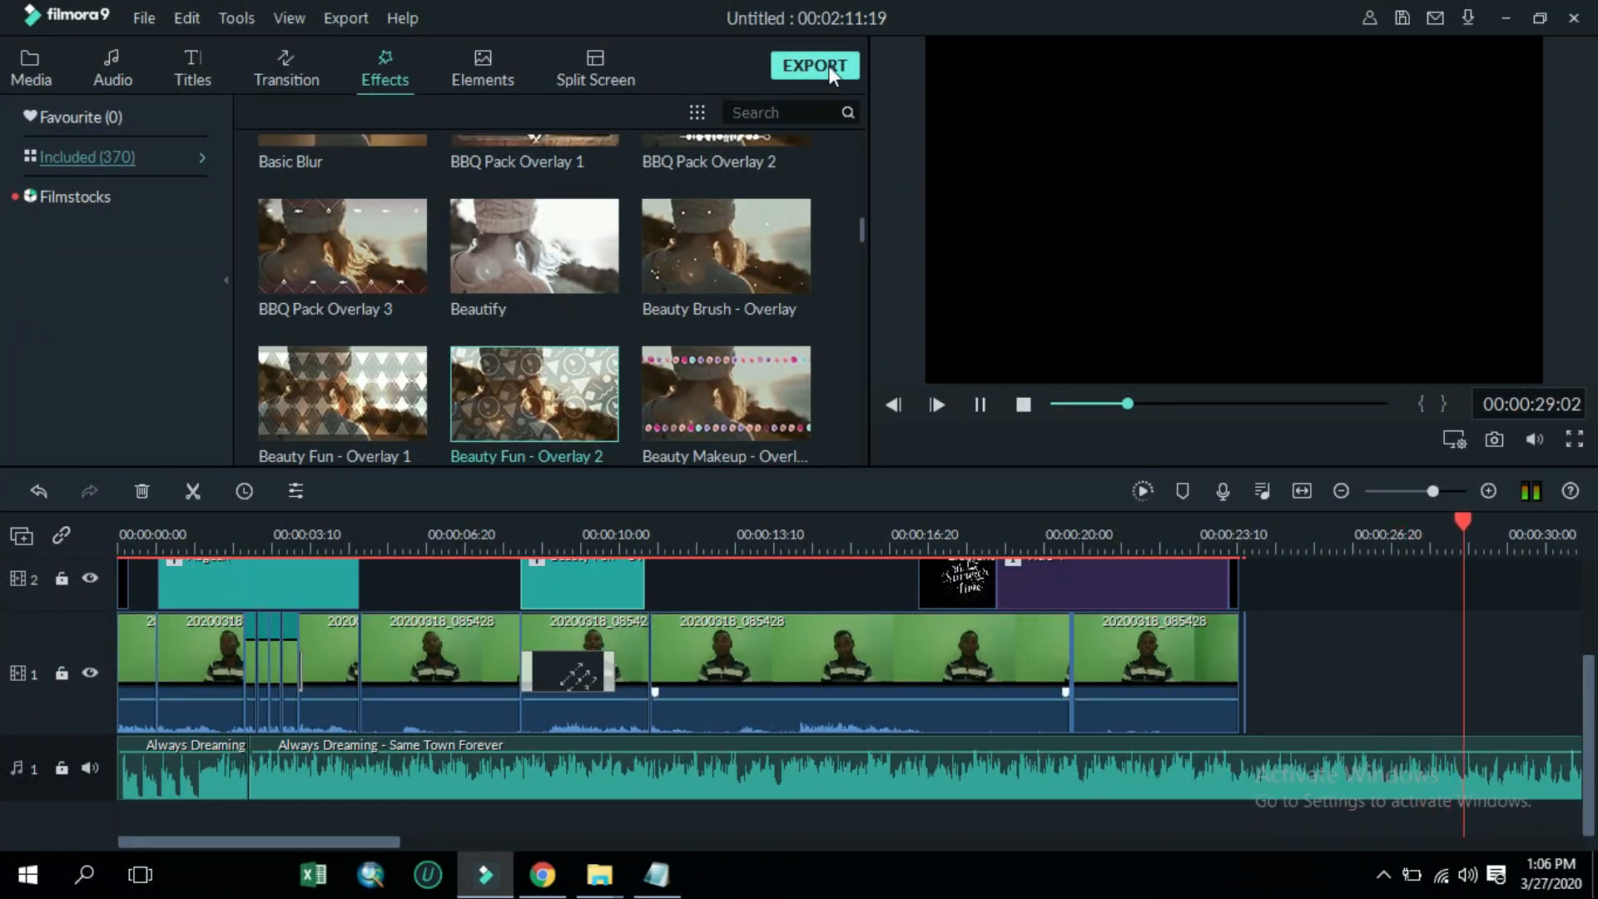
Open the export dialog and name the MP4 output FILMORA 002
click(830, 71)
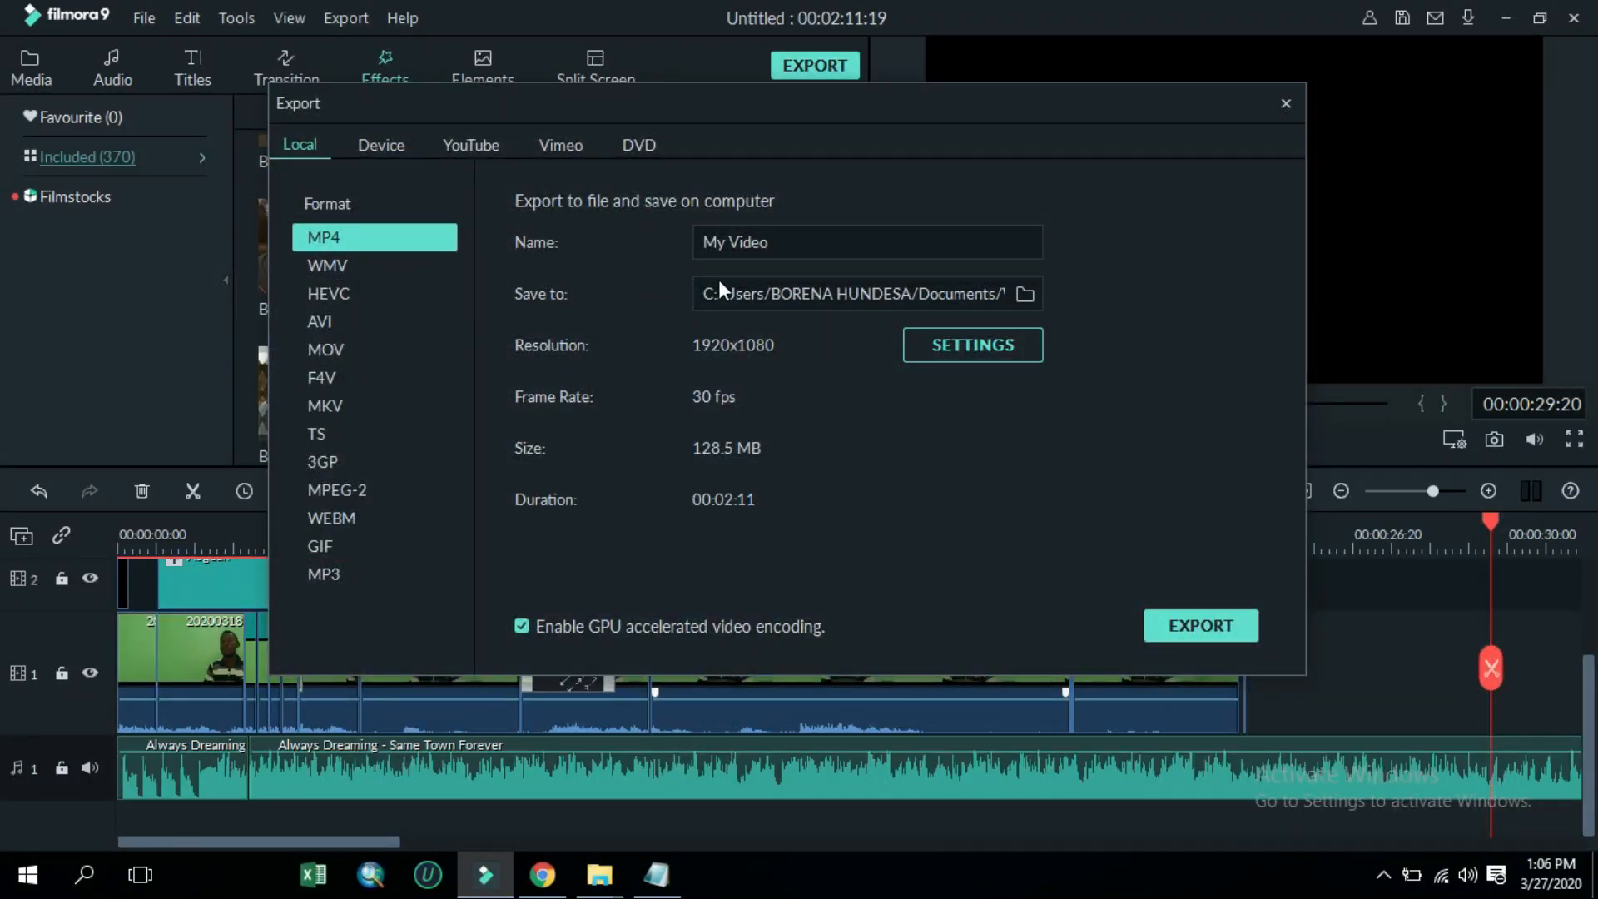
drag(788, 240, 659, 239)
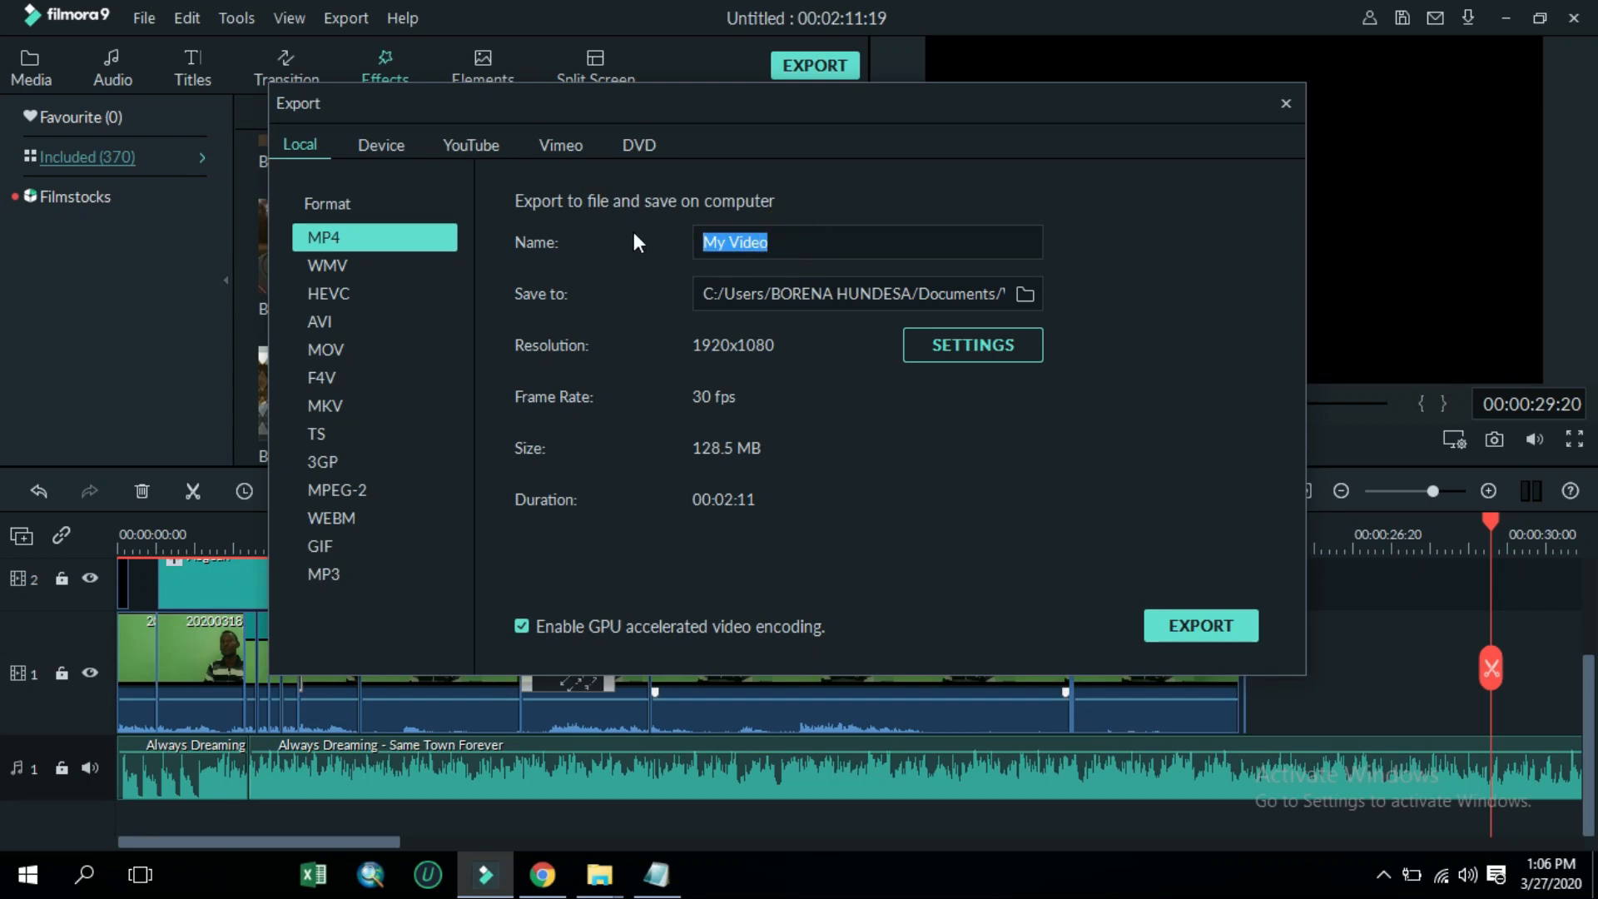
text(FILMORA)
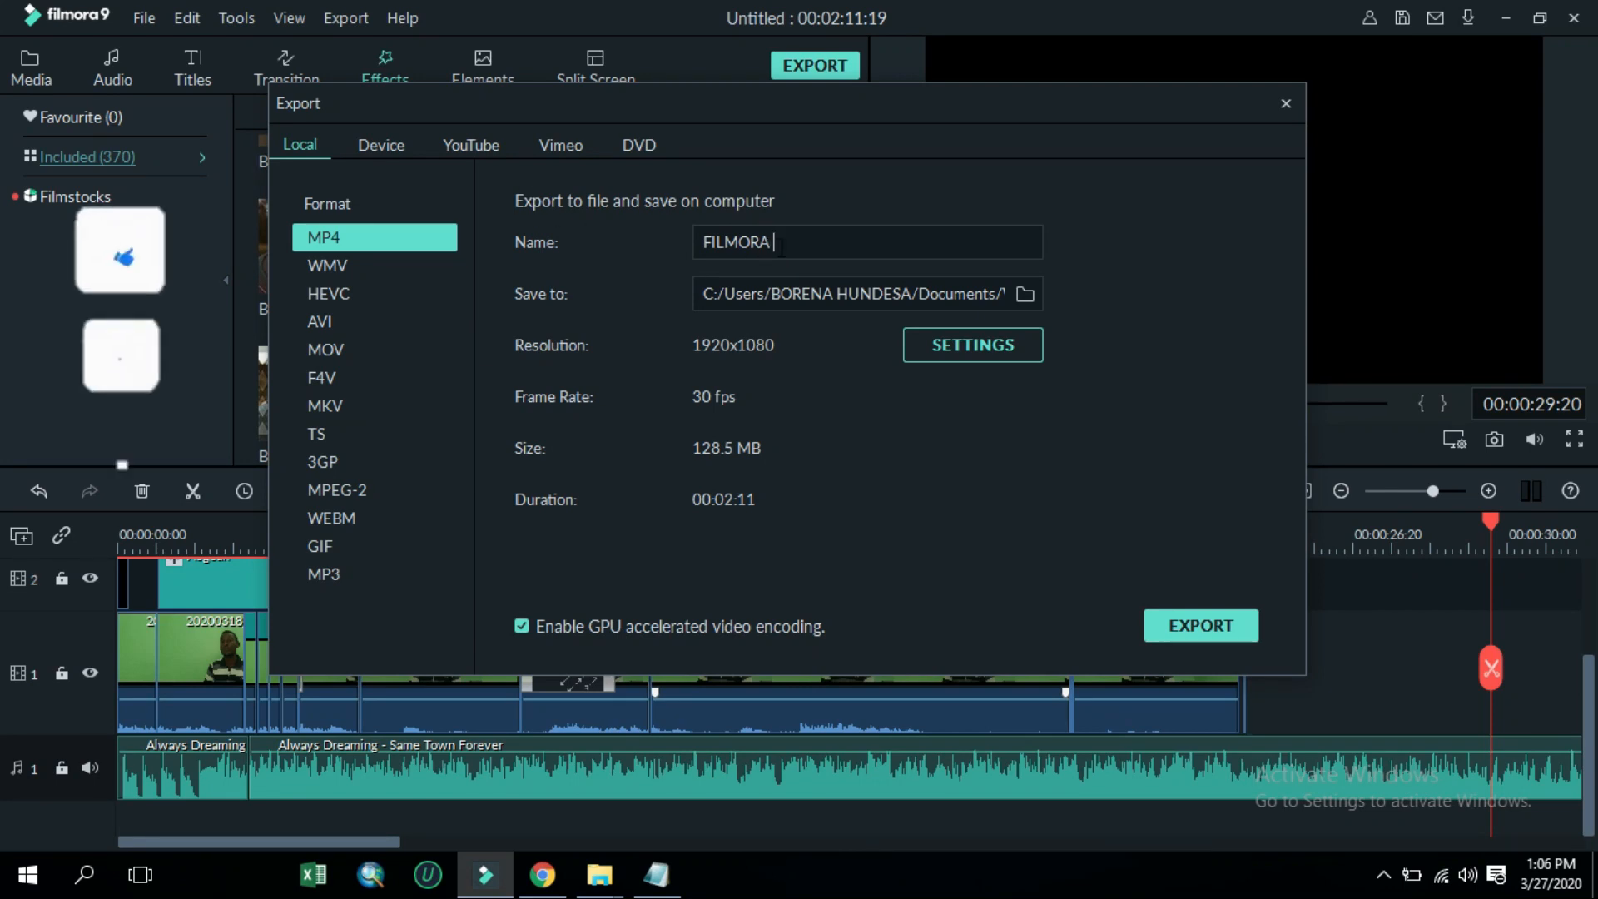
text( 002)
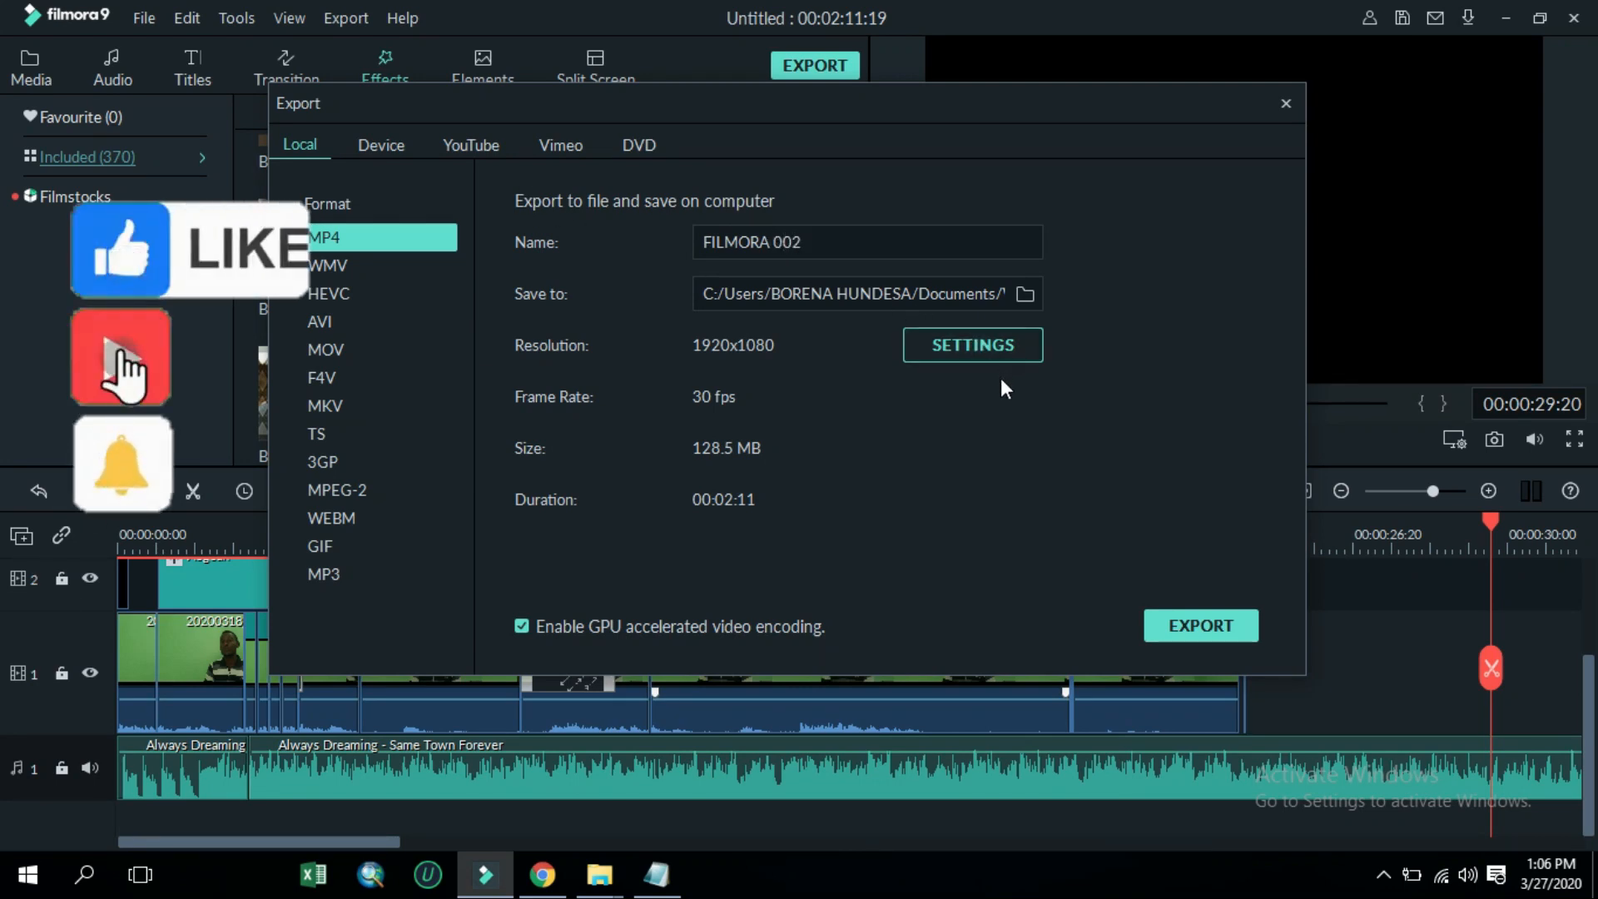